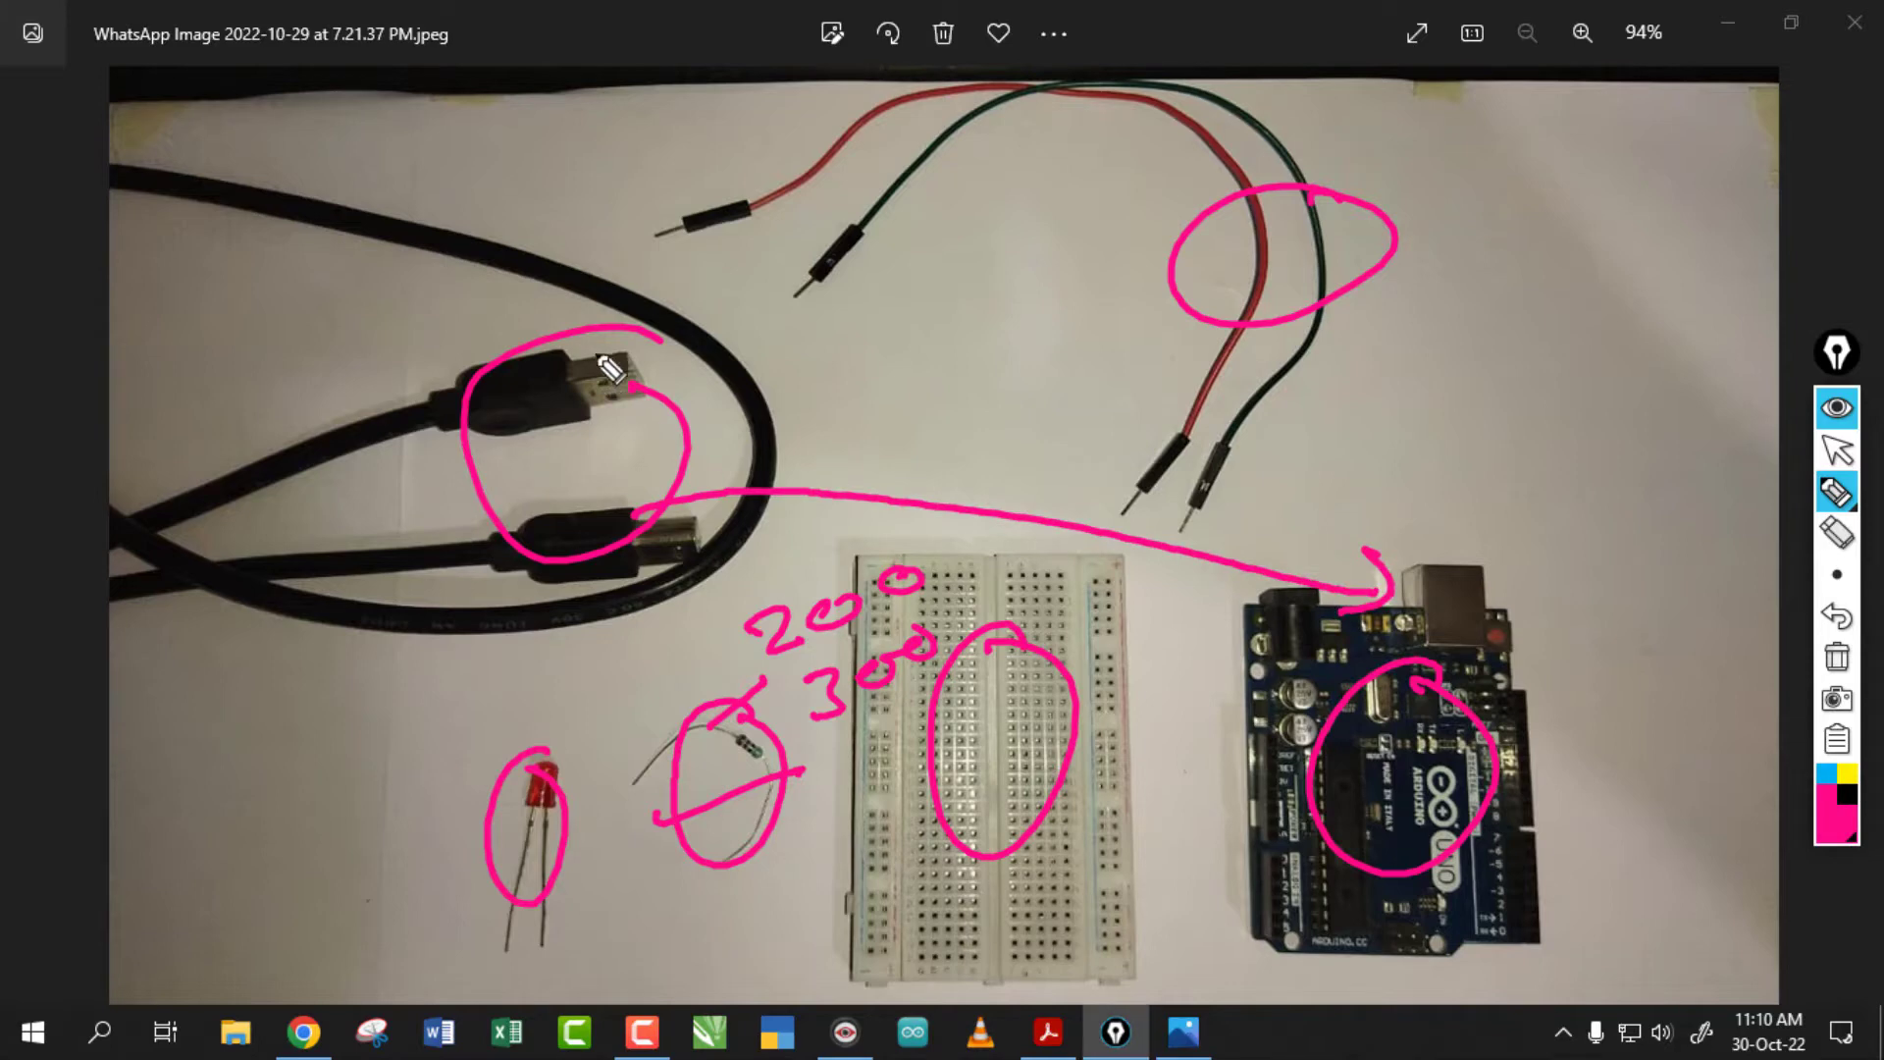
# Circle the USB-A plug and draw arrows from the USB-B plug to the Arduino's USB port, clearing the markings before and after
pyautogui.moveTo(678, 385)
pyautogui.mouseDown()
pyautogui.moveTo(547, 336)
pyautogui.moveTo(457, 397)
pyautogui.moveTo(662, 387)
pyautogui.moveTo(607, 344)
pyautogui.moveTo(587, 371)
pyautogui.moveTo(468, 295)
pyautogui.moveTo(452, 338)
pyautogui.moveTo(520, 272)
pyautogui.mouseUp()
pyautogui.click(1835, 657)
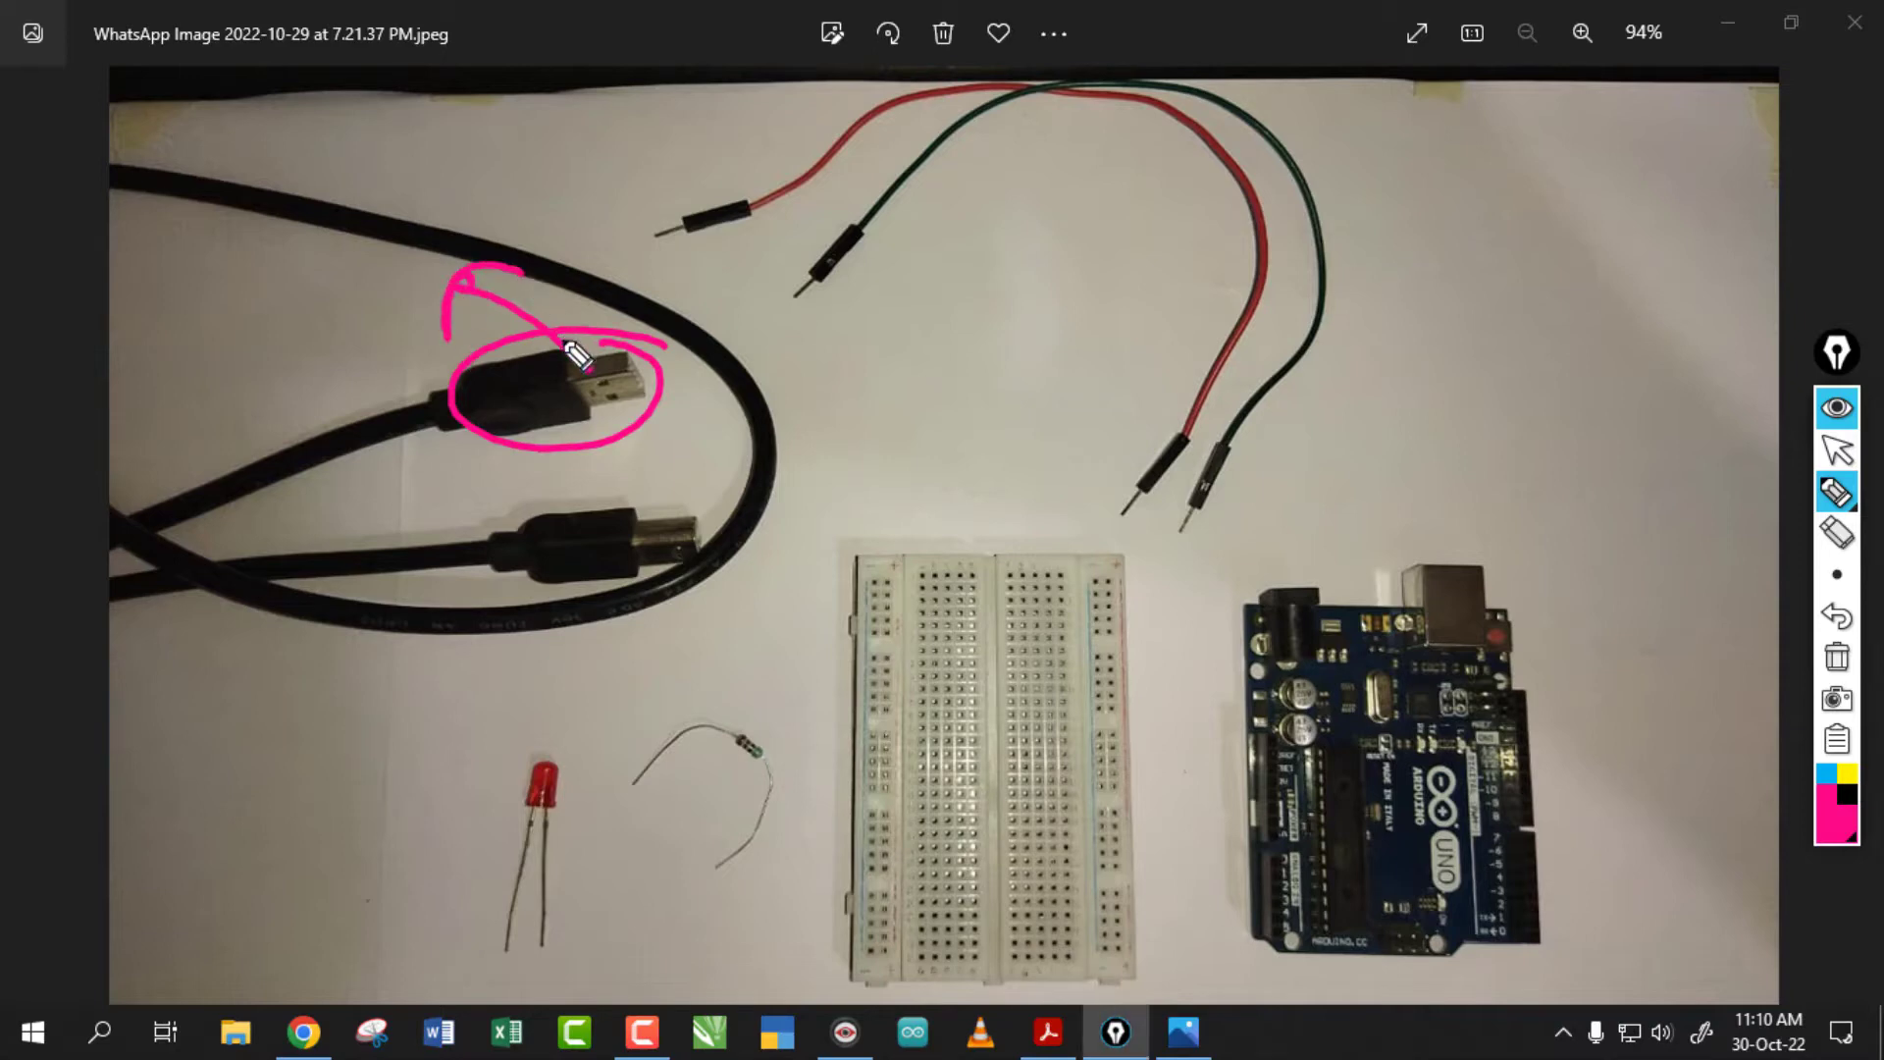
pyautogui.moveTo(648, 540)
pyautogui.mouseDown()
pyautogui.moveTo(1134, 485)
pyautogui.moveTo(1393, 550)
pyautogui.moveTo(1416, 574)
pyautogui.moveTo(1470, 556)
pyautogui.moveTo(1413, 550)
pyautogui.mouseUp()
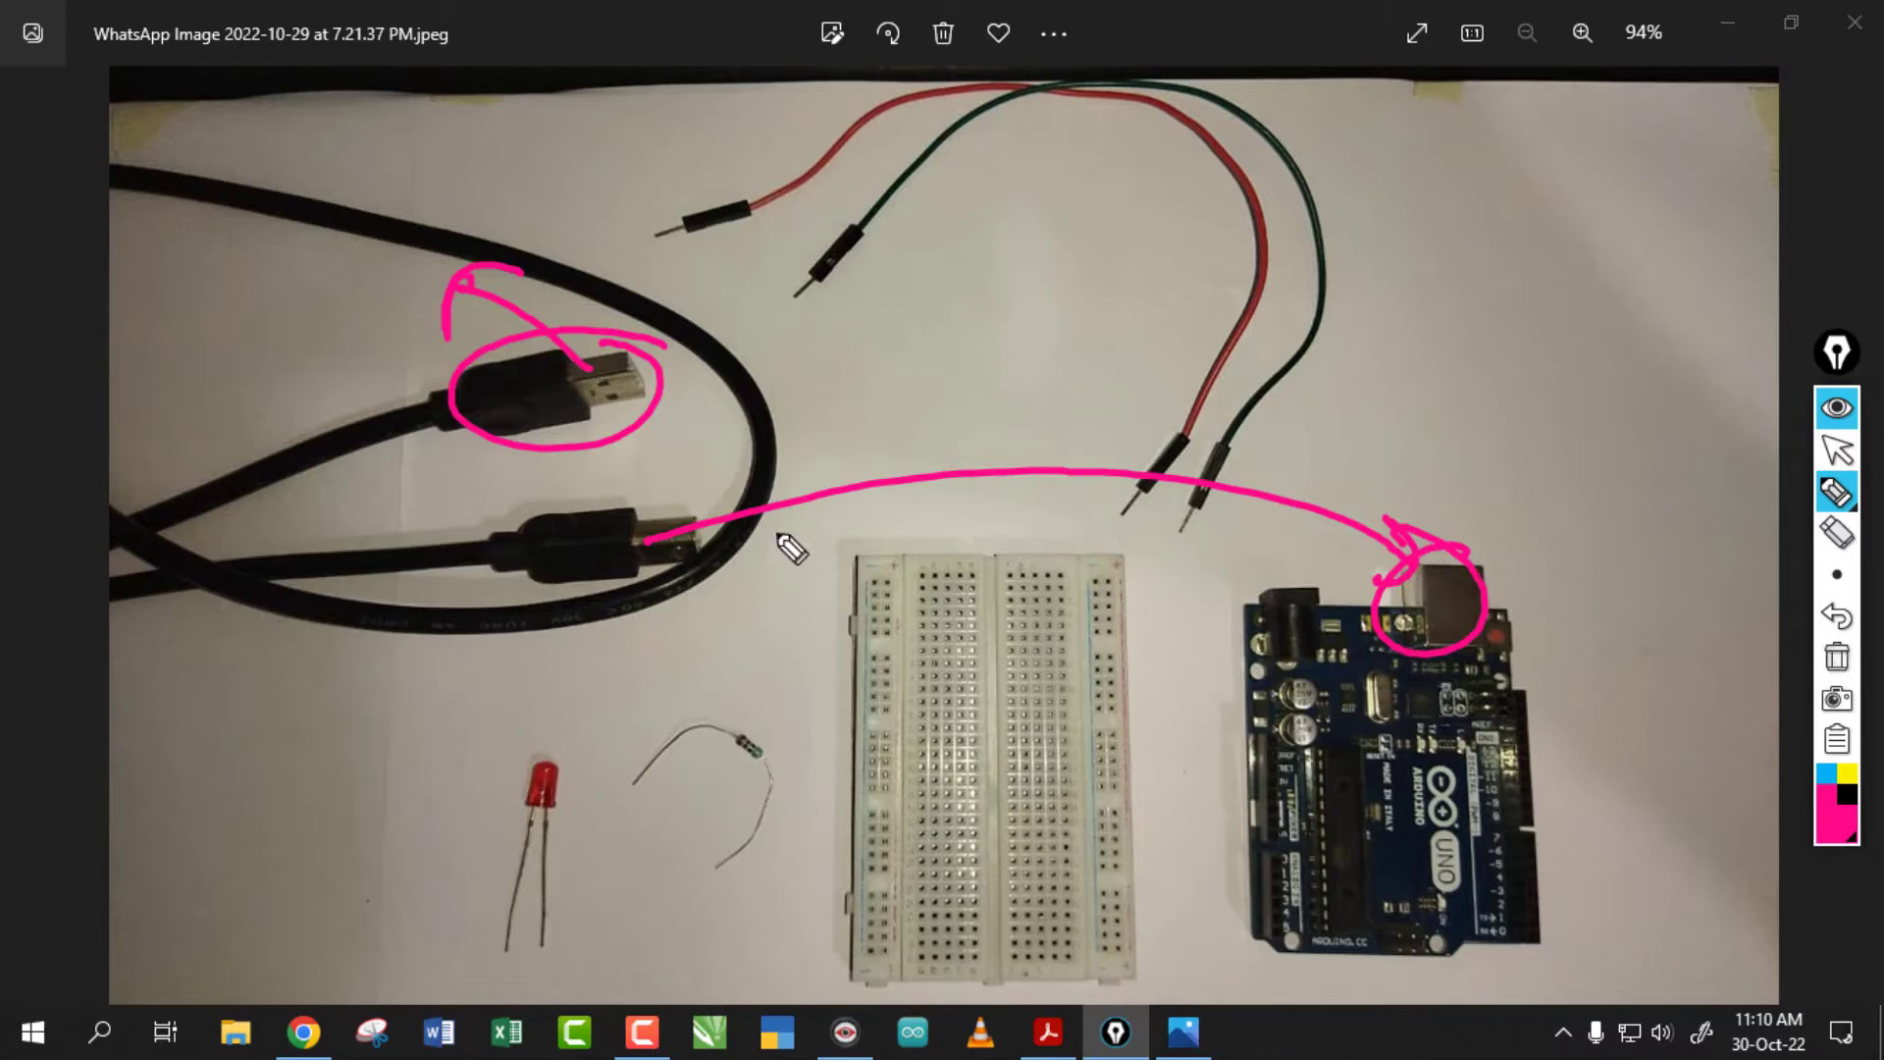
pyautogui.moveTo(653, 538)
pyautogui.mouseDown()
pyautogui.moveTo(1095, 489)
pyautogui.moveTo(1419, 579)
pyautogui.moveTo(1413, 543)
pyautogui.moveTo(1393, 579)
pyautogui.mouseUp()
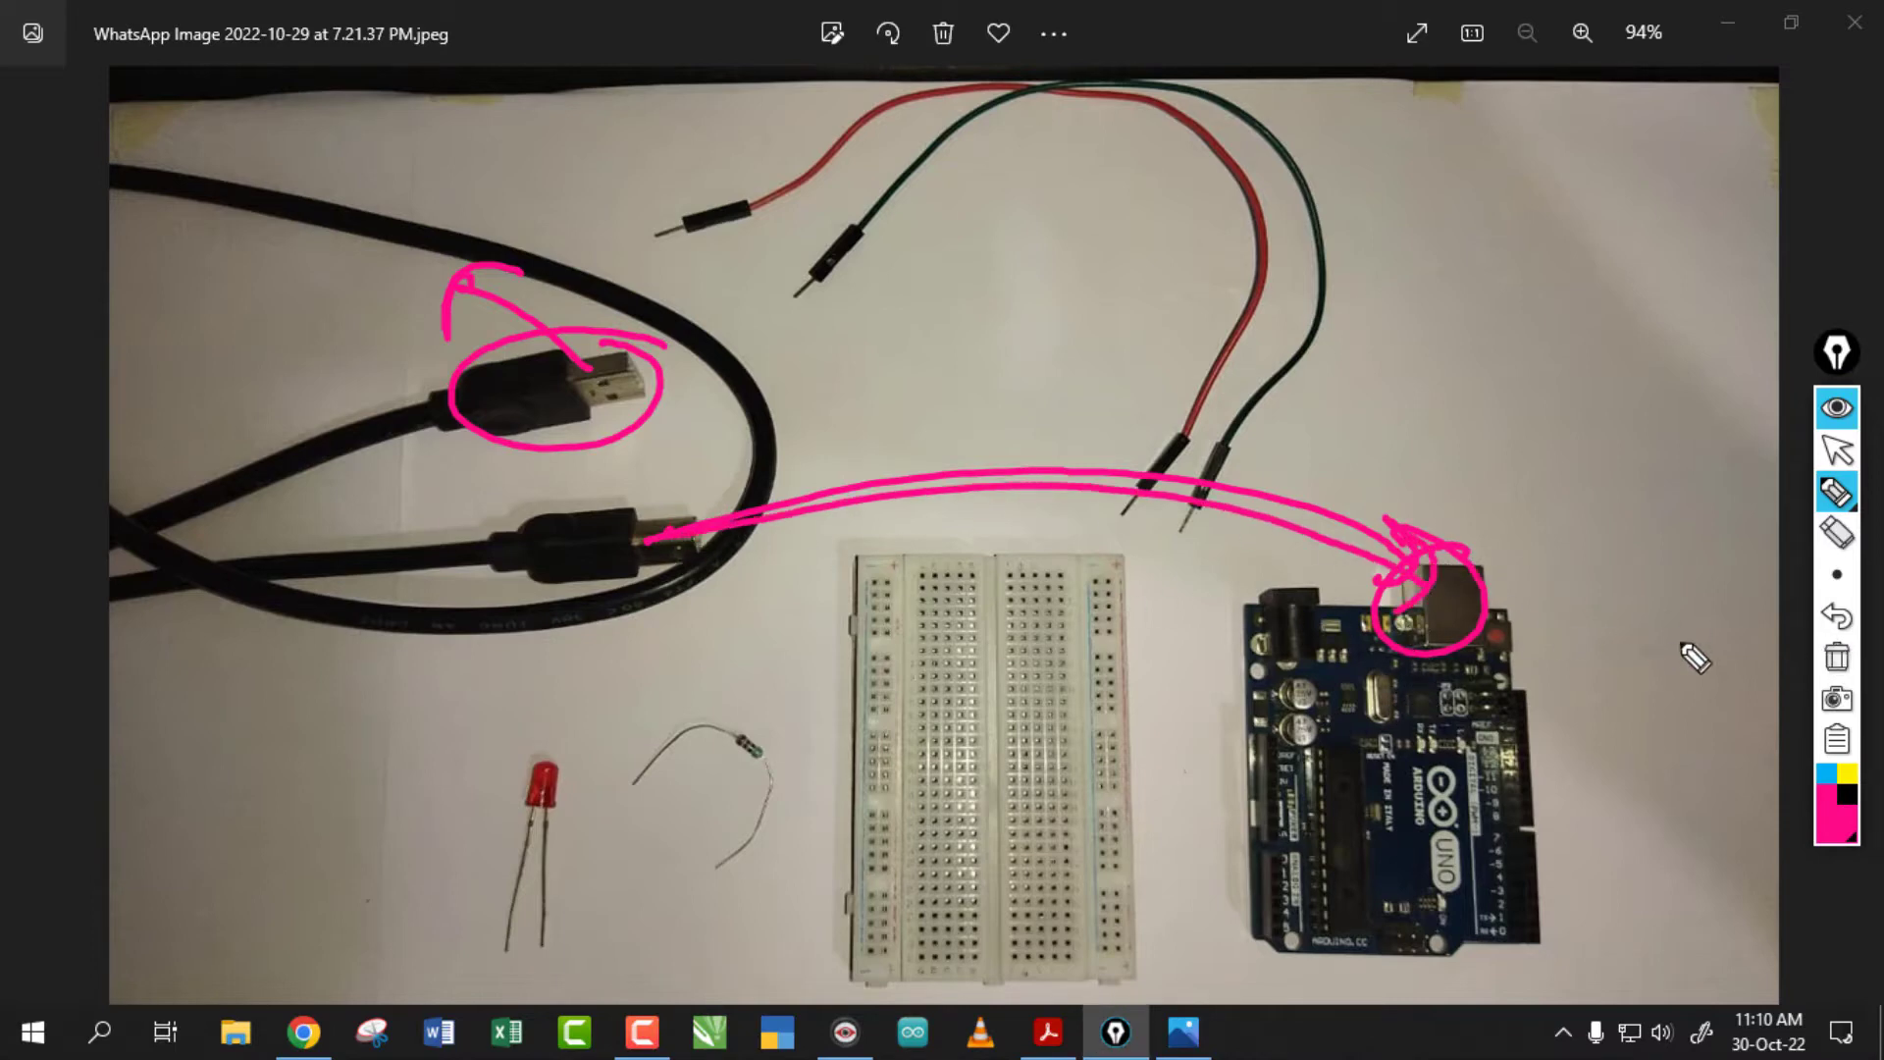
pyautogui.click(1831, 659)
pyautogui.click(1837, 450)
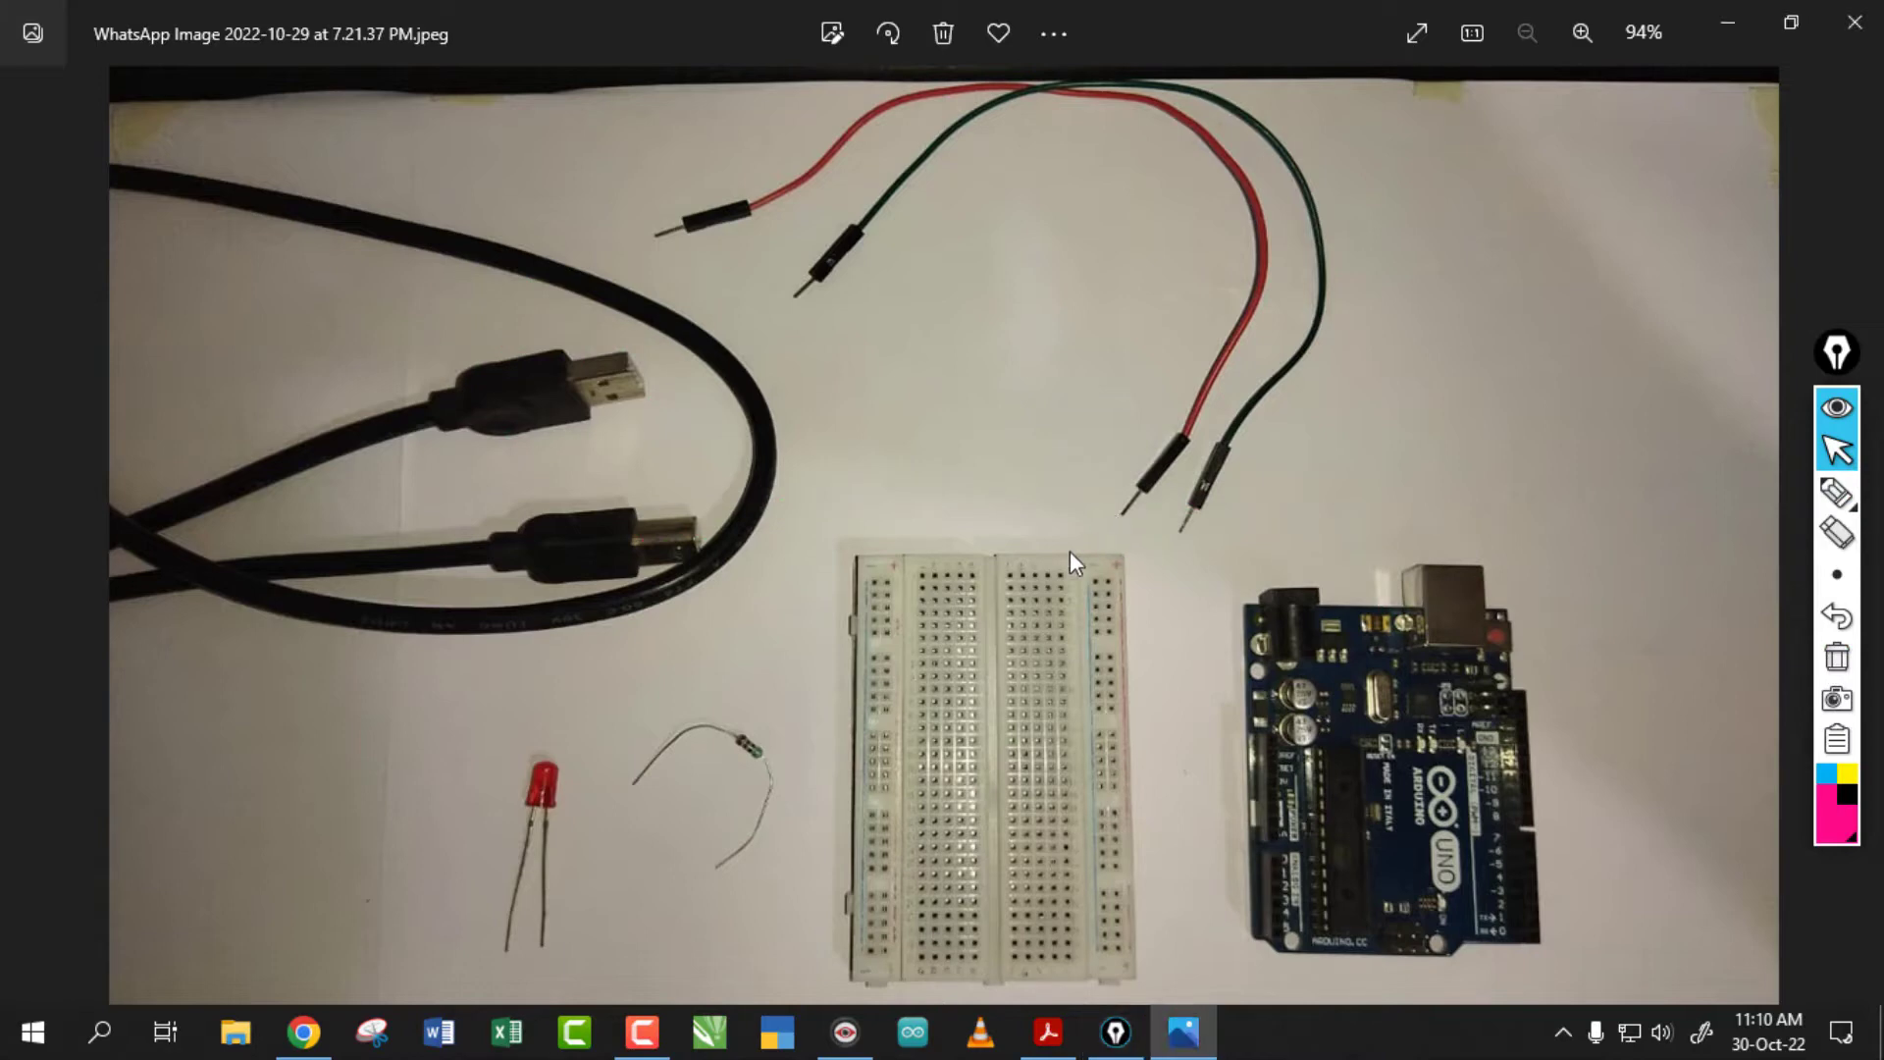
# Circle the Arduino board and the breadboard in pink, add a curve across the breadboard, and clear all markings
pyautogui.click(1836, 491)
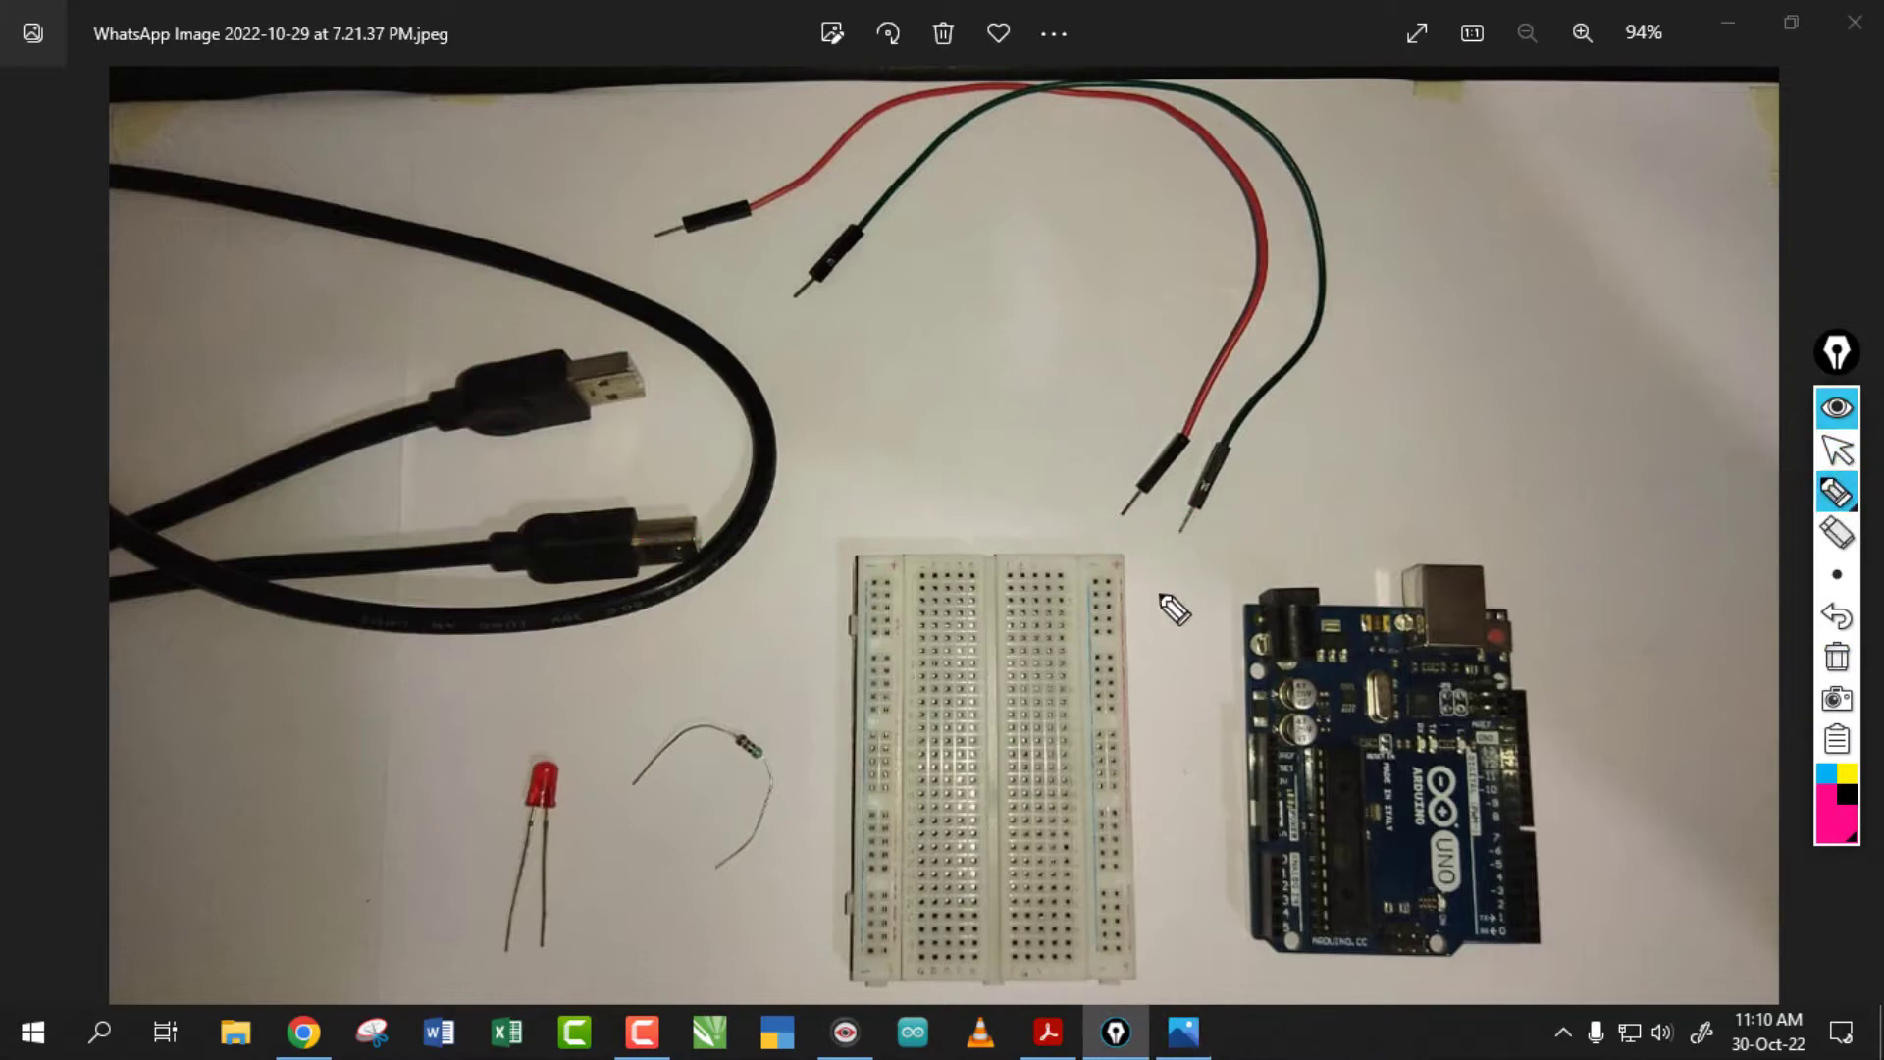
pyautogui.moveTo(1441, 645)
pyautogui.mouseDown()
pyautogui.moveTo(1350, 863)
pyautogui.moveTo(1406, 667)
pyautogui.mouseUp()
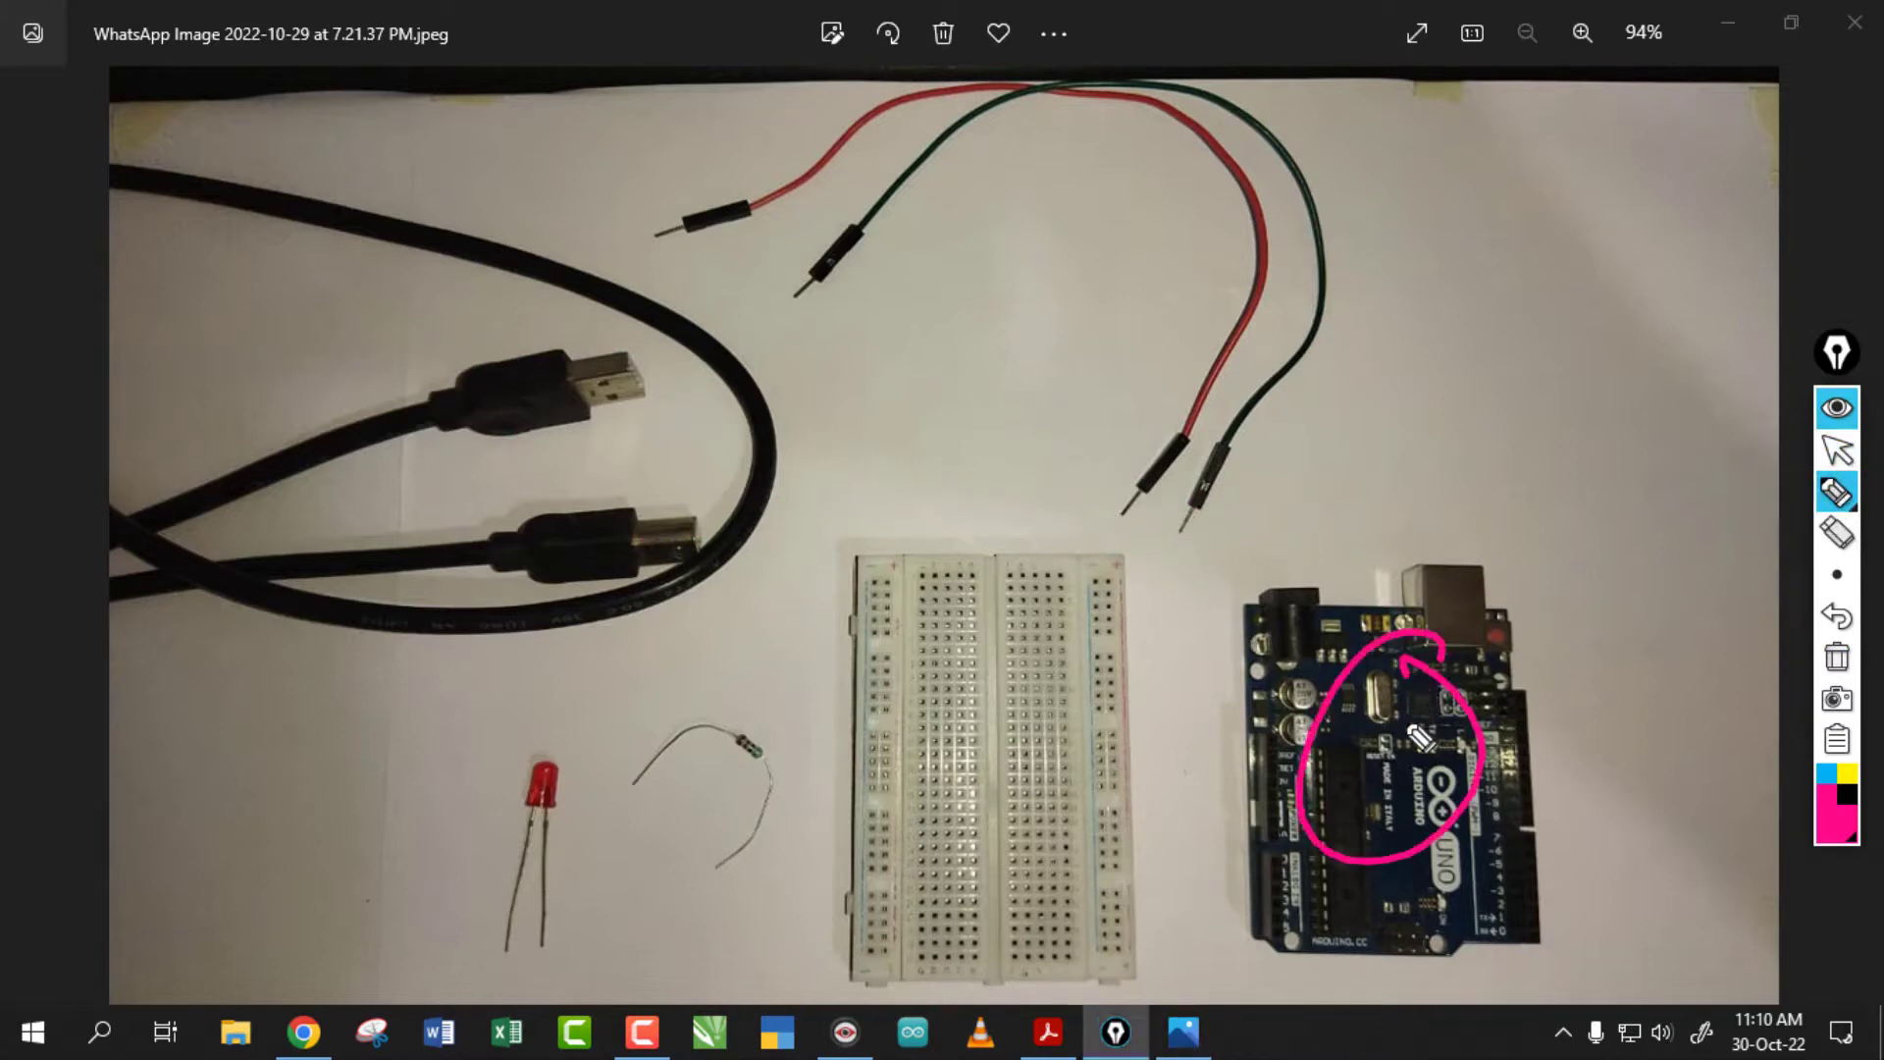
pyautogui.moveTo(1038, 618)
pyautogui.mouseDown()
pyautogui.moveTo(925, 682)
pyautogui.moveTo(1064, 752)
pyautogui.moveTo(972, 653)
pyautogui.mouseUp()
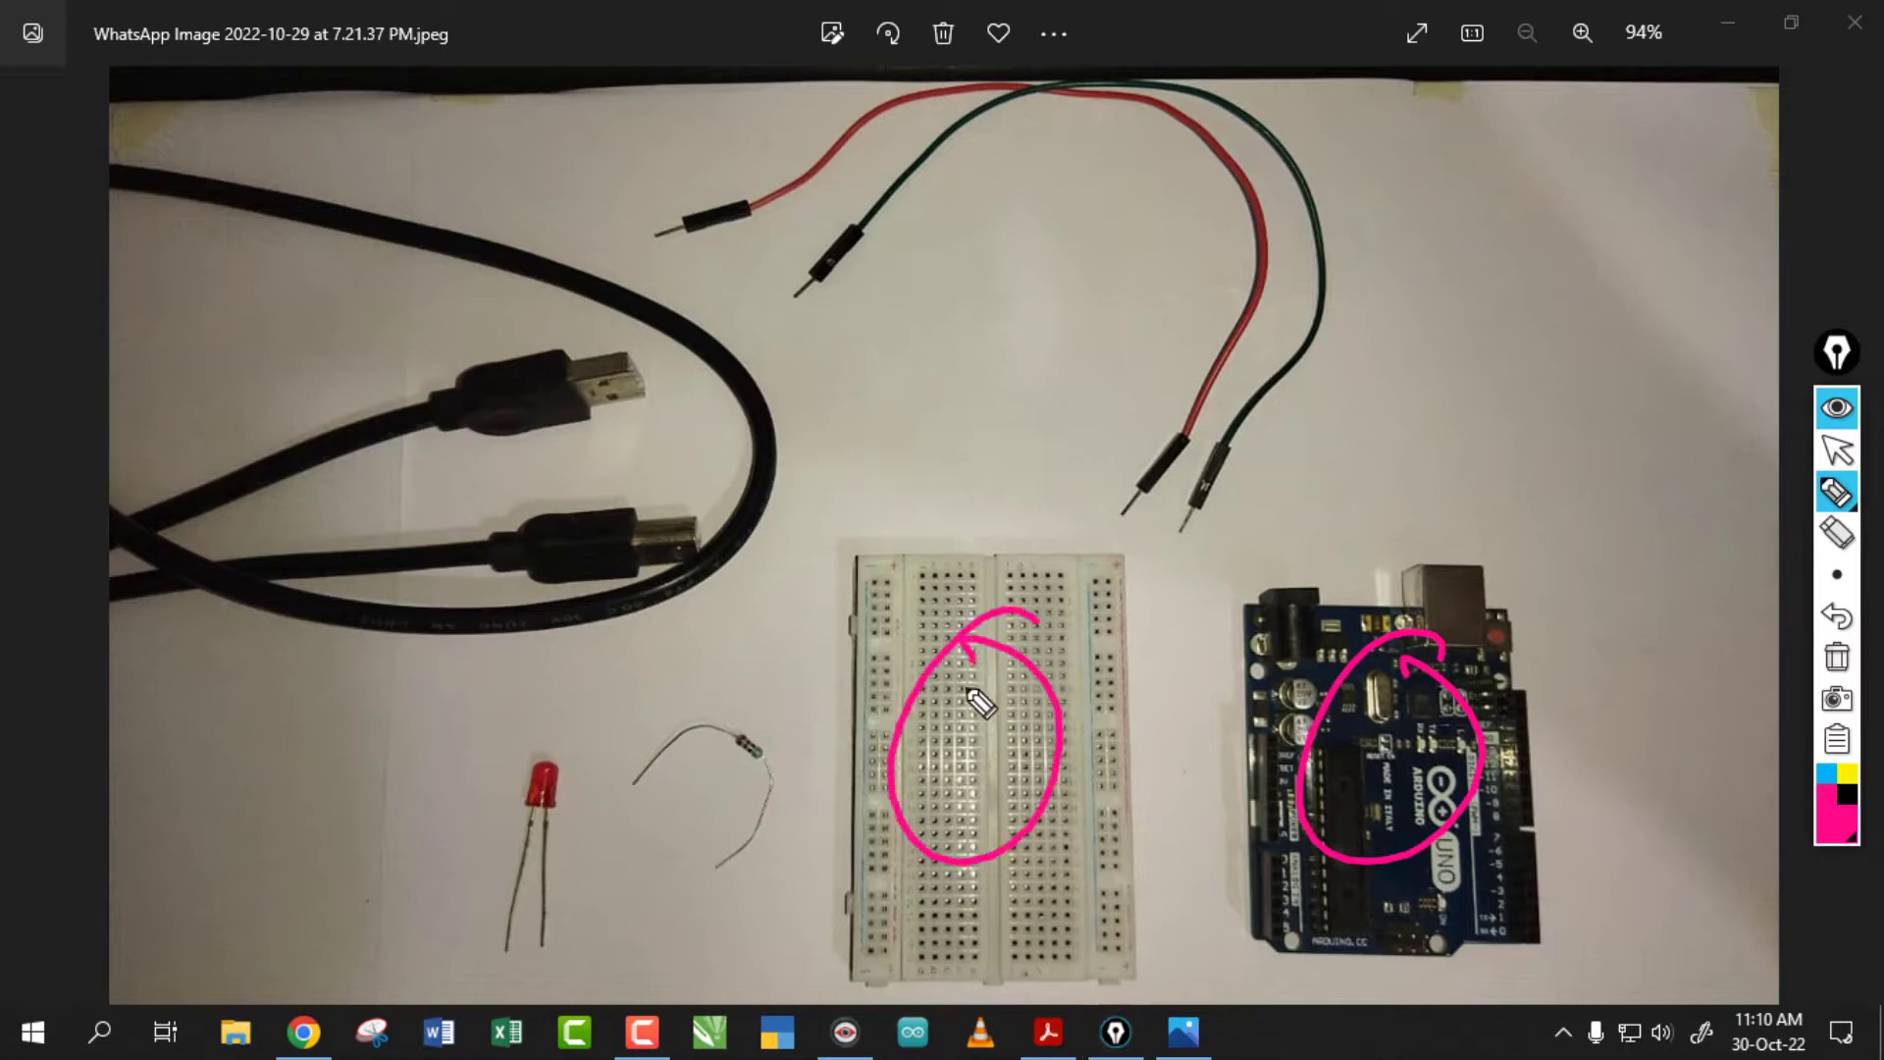
pyautogui.moveTo(908, 768)
pyautogui.mouseDown()
pyautogui.moveTo(1054, 734)
pyautogui.moveTo(1035, 738)
pyautogui.moveTo(1074, 758)
pyautogui.mouseUp()
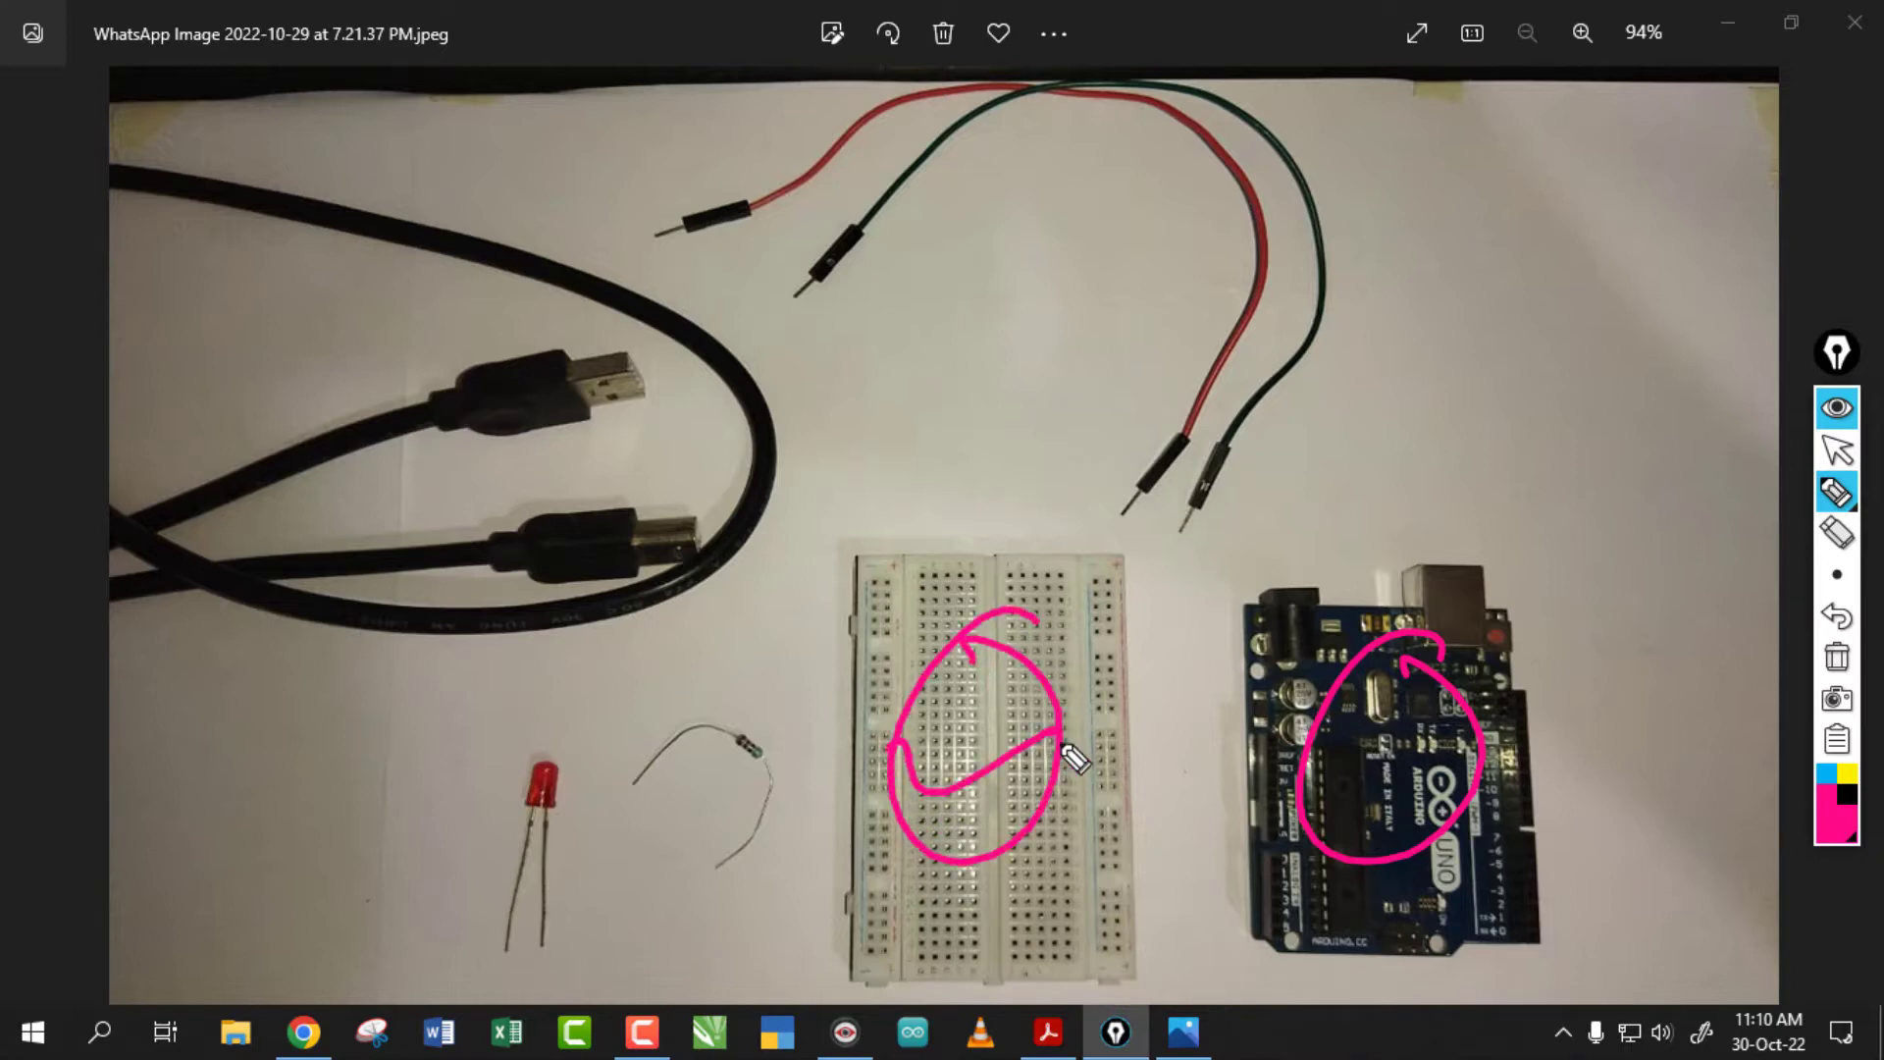
pyautogui.click(1837, 656)
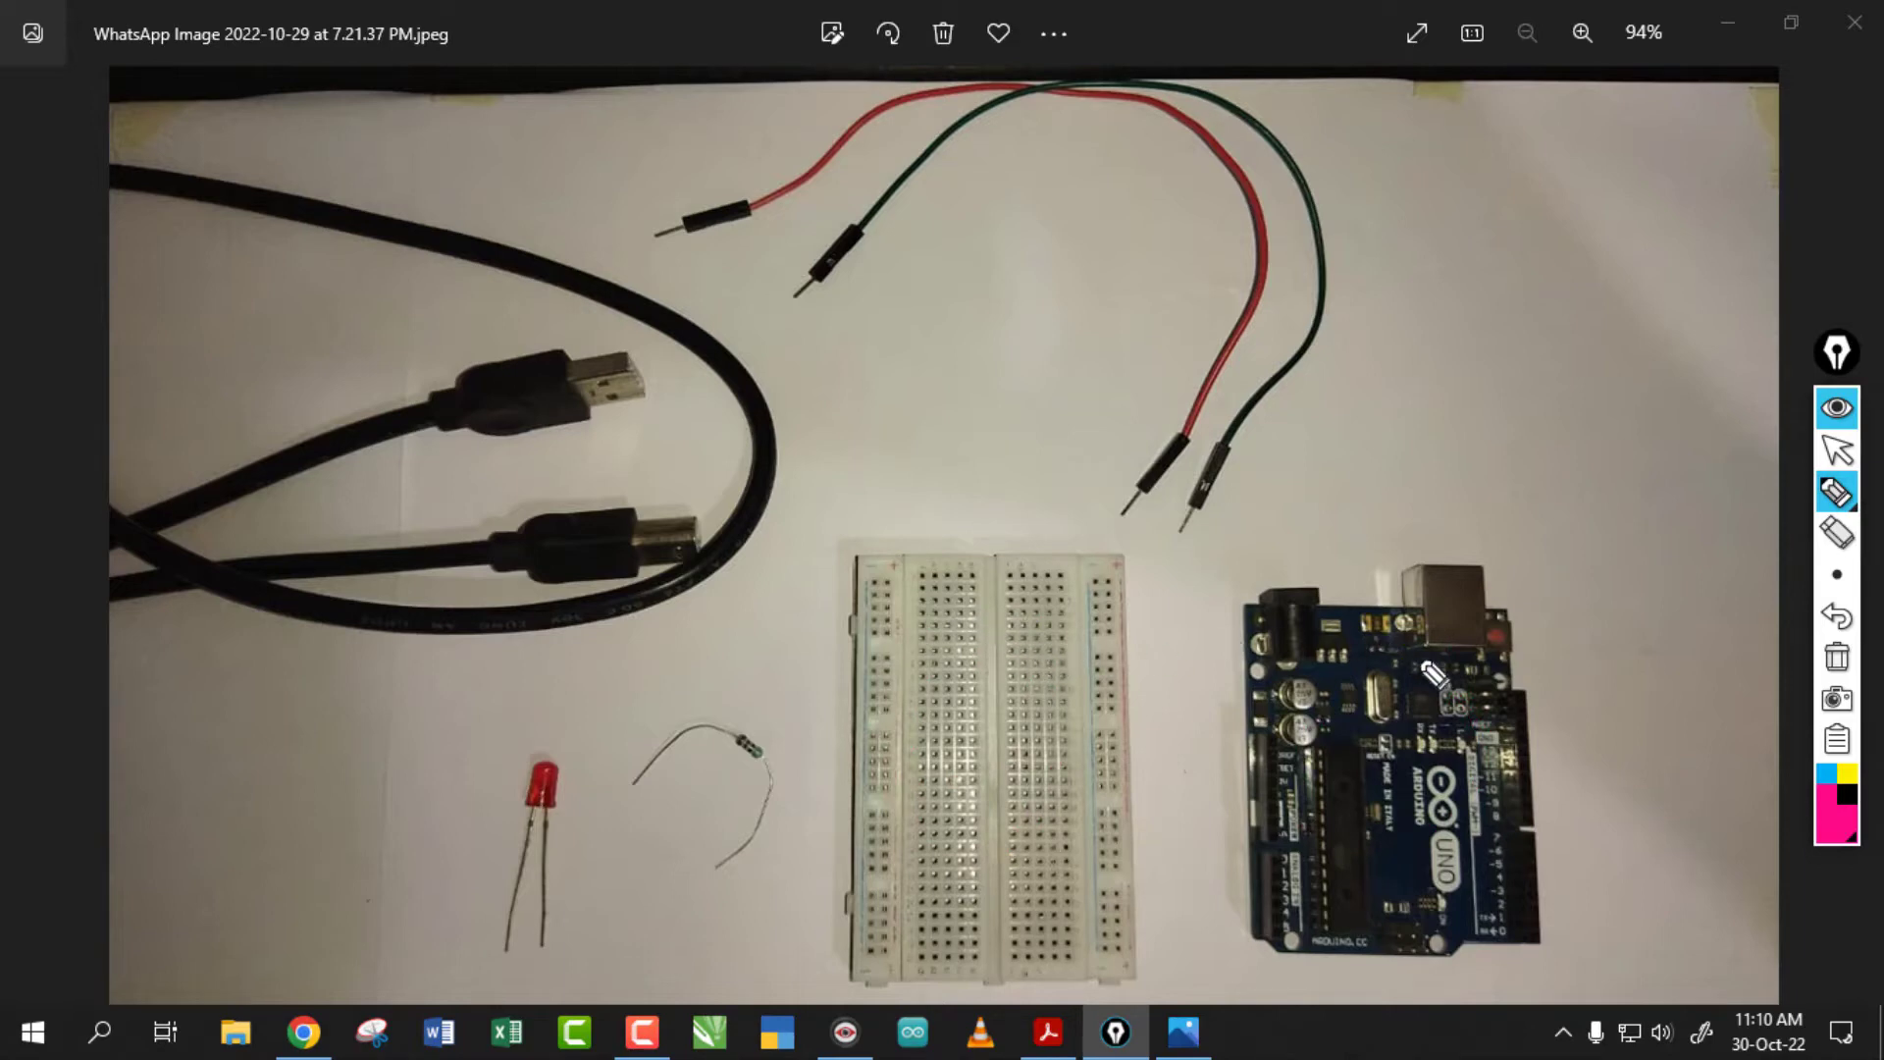
# Mark the breadboard's link to the Arduino with circles and an arrow, underline three breadboard rows, and clear the markings
pyautogui.moveTo(1467, 643)
pyautogui.mouseDown()
pyautogui.moveTo(1271, 824)
pyautogui.moveTo(1408, 677)
pyautogui.mouseUp()
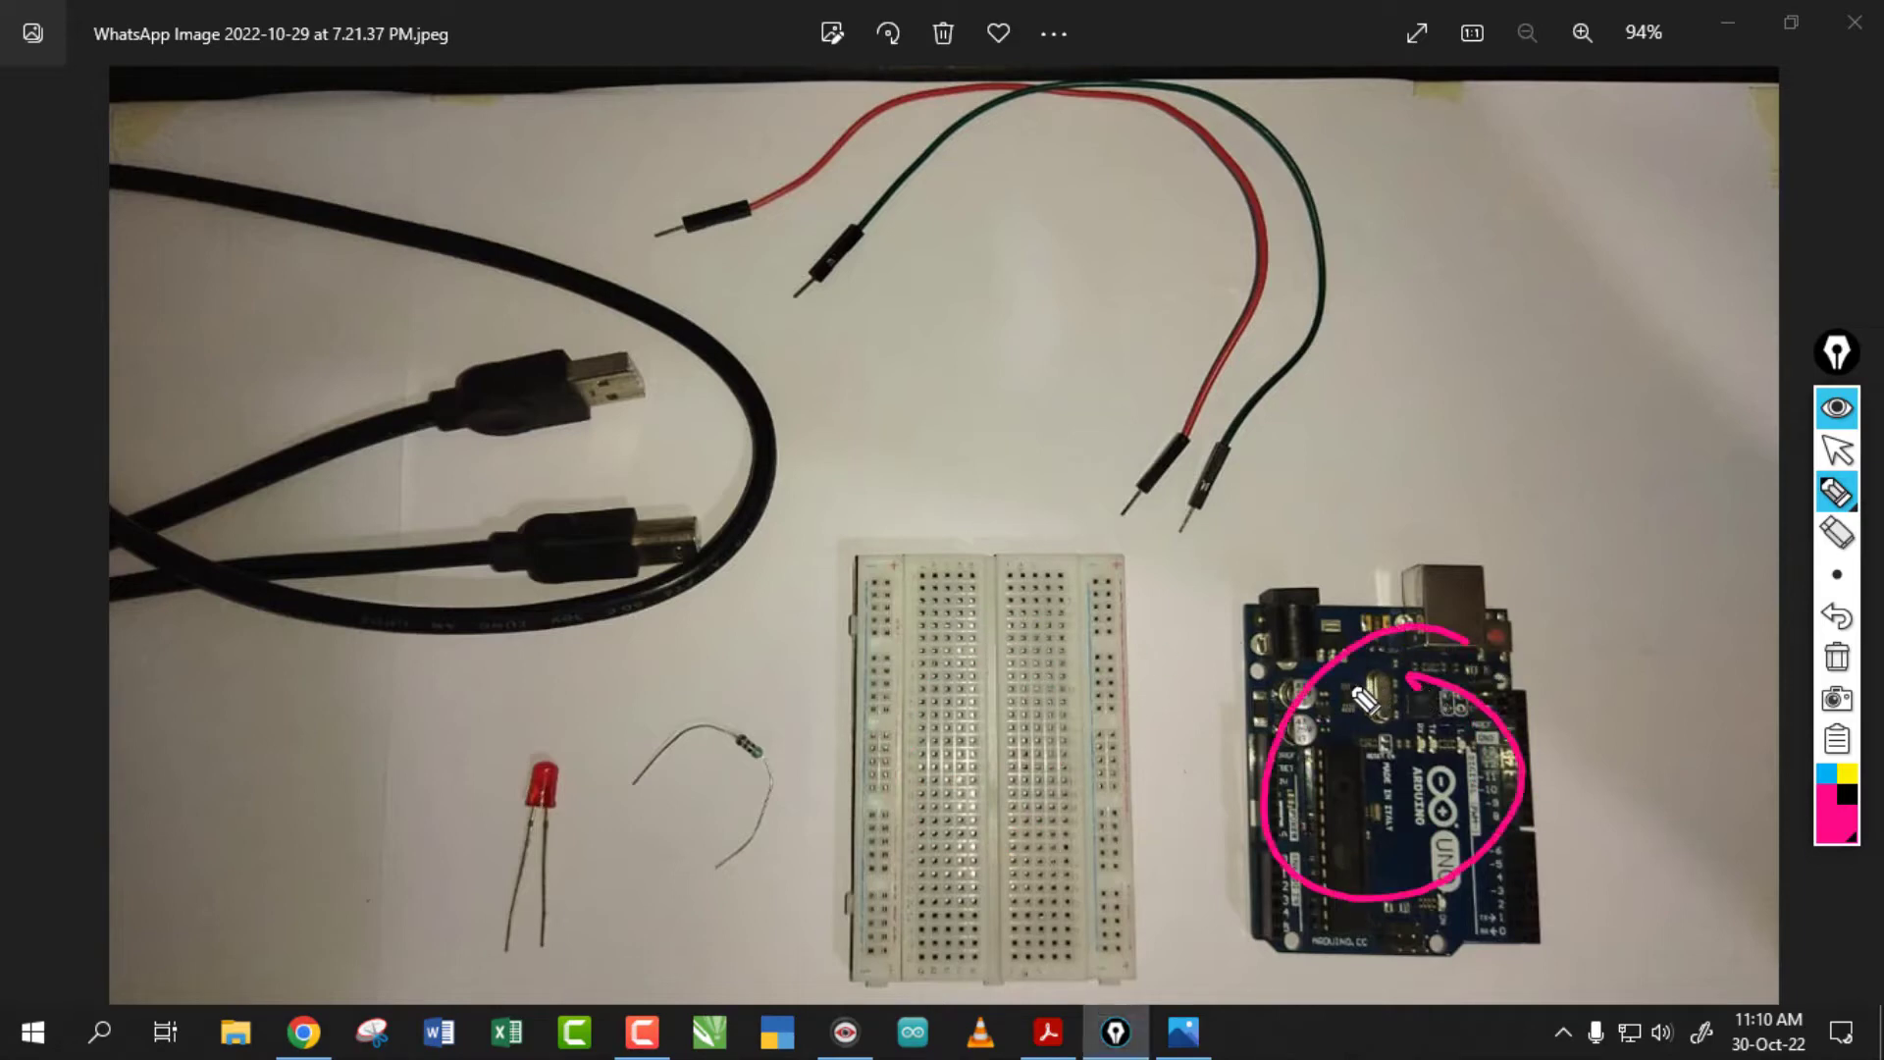
pyautogui.moveTo(1026, 651)
pyautogui.mouseDown()
pyautogui.moveTo(998, 613)
pyautogui.moveTo(1138, 627)
pyautogui.moveTo(1297, 728)
pyautogui.mouseUp()
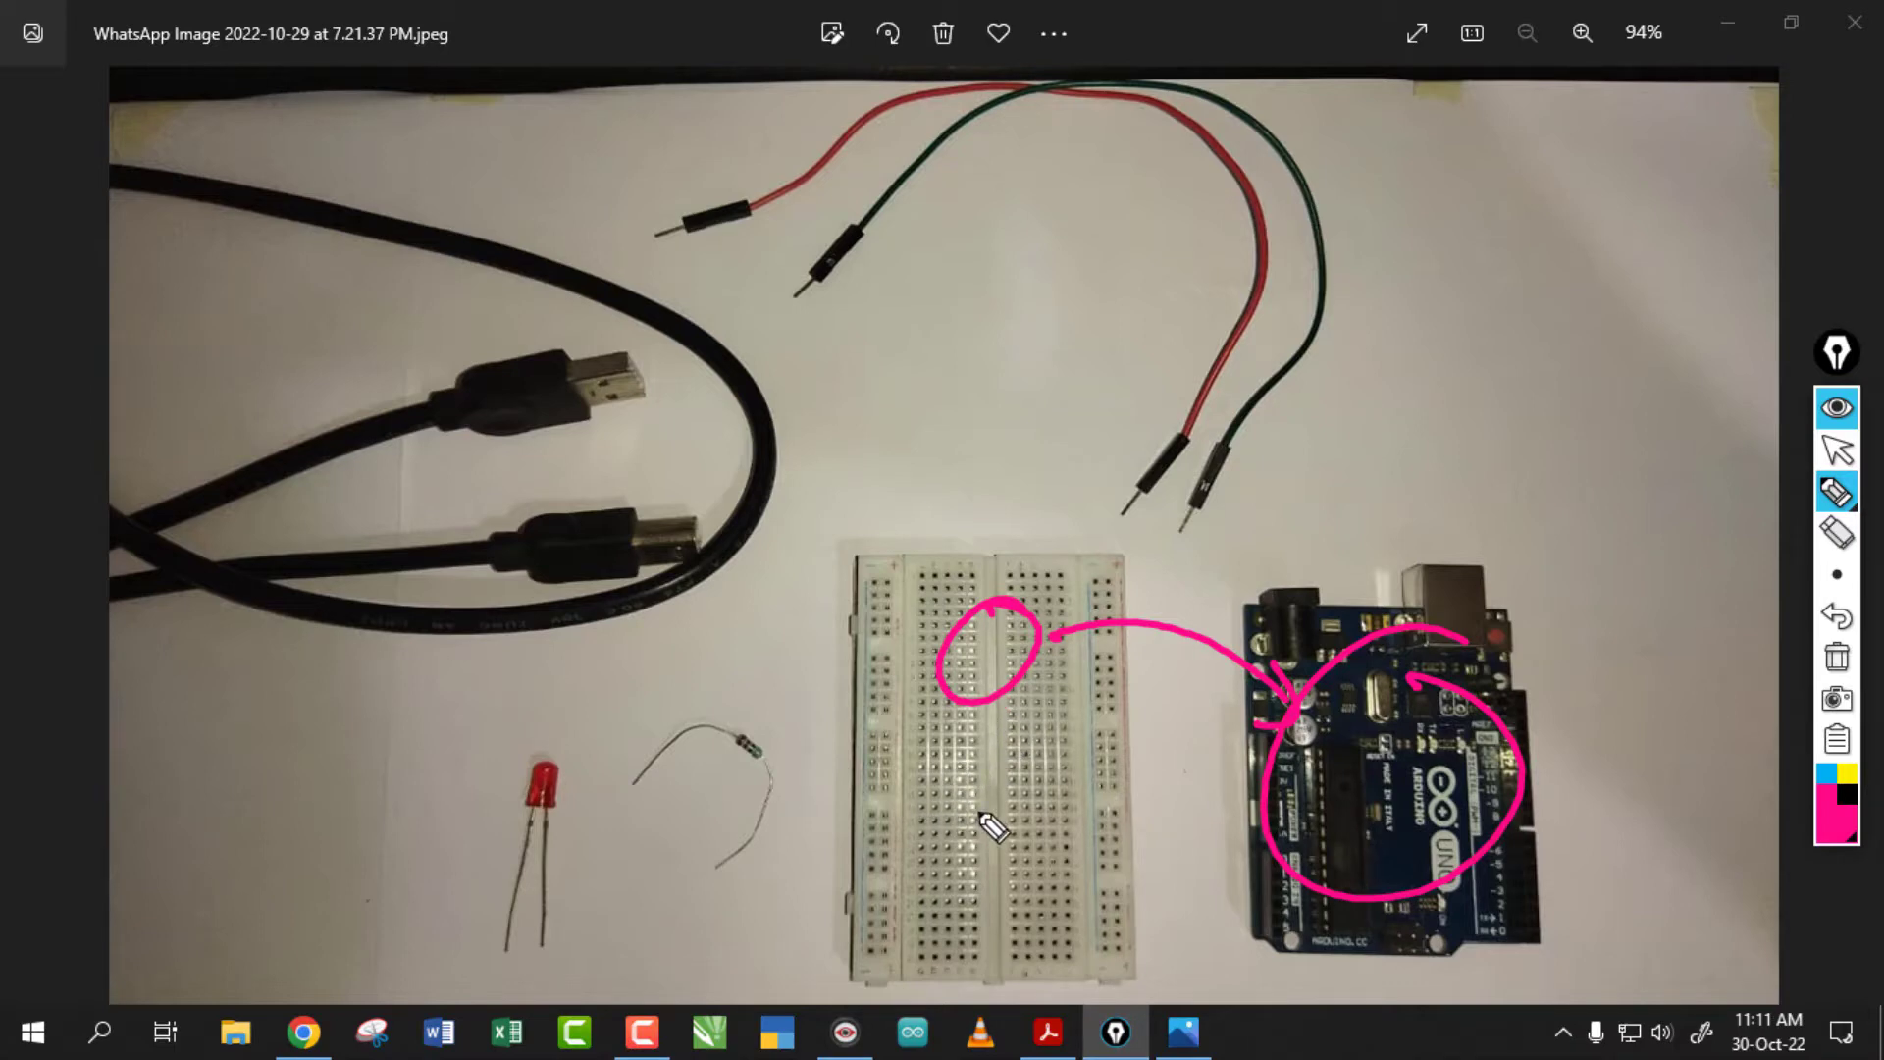
pyautogui.moveTo(919, 811); pyautogui.dragTo(1066, 792)
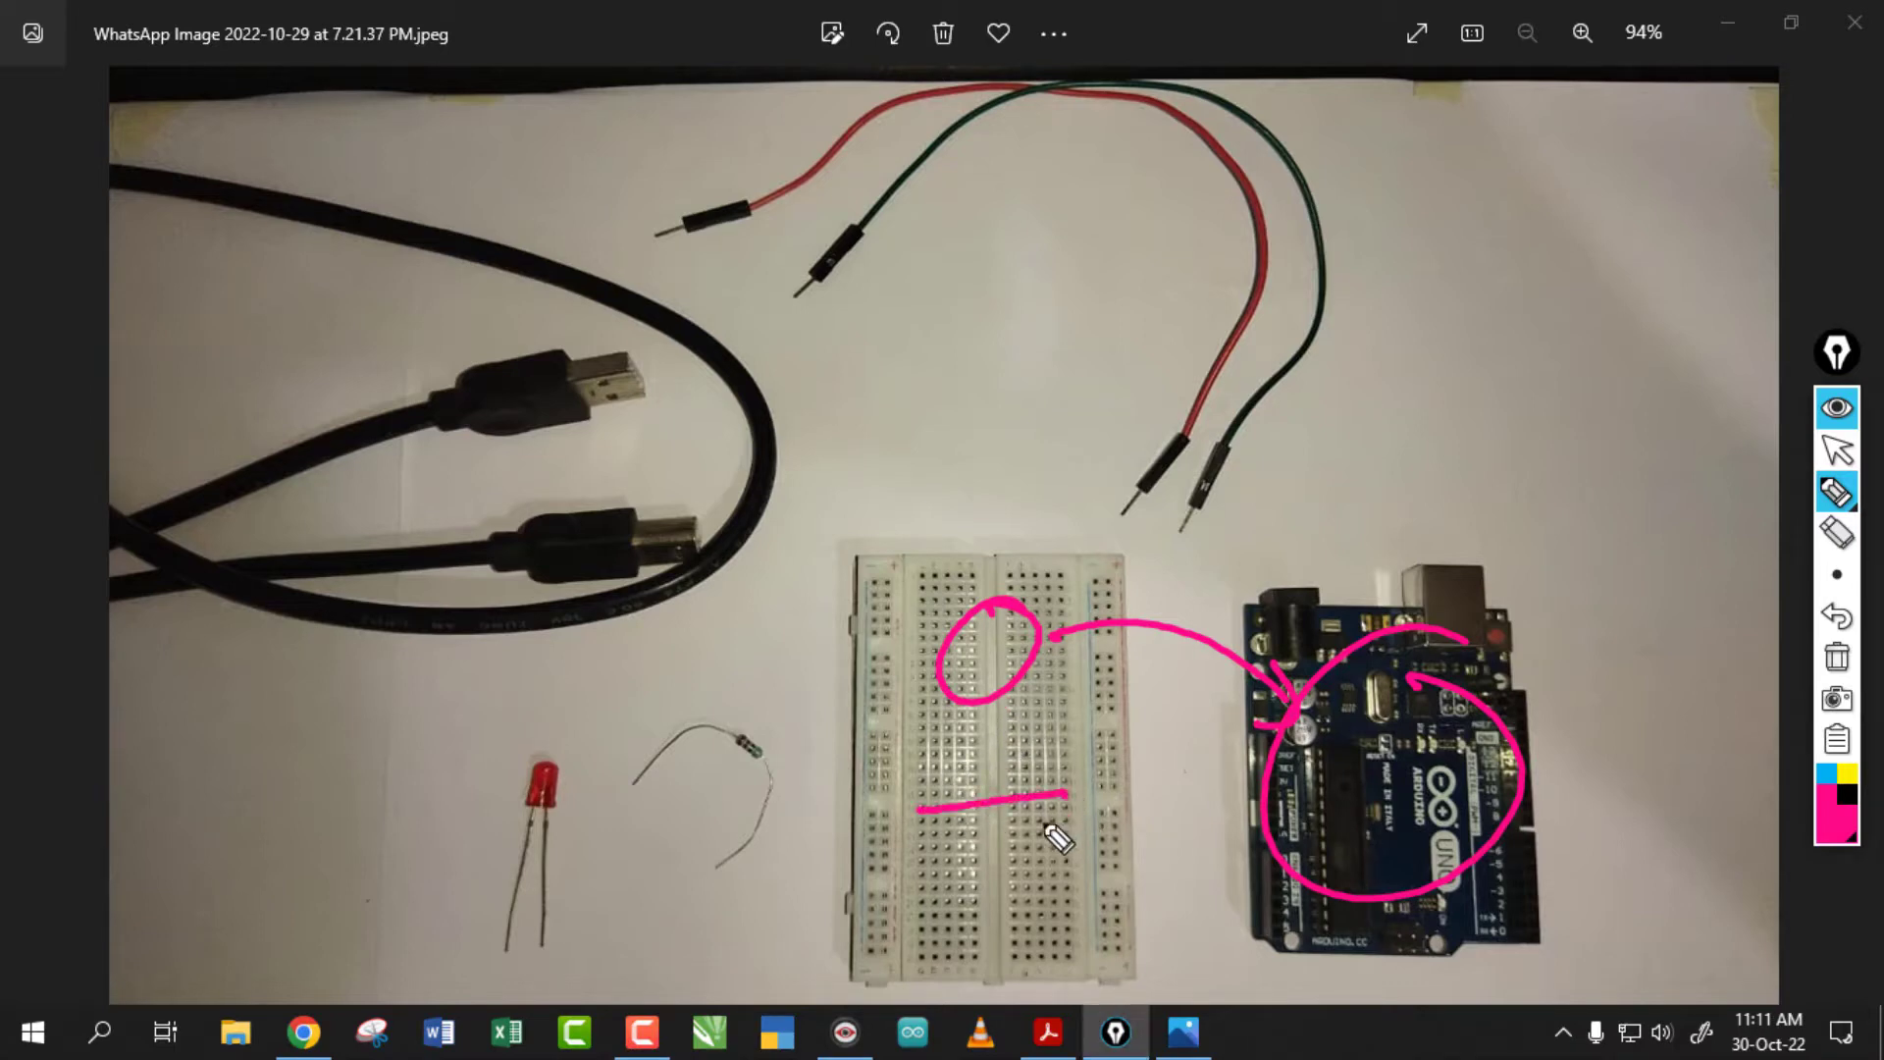
pyautogui.moveTo(912, 854); pyautogui.dragTo(1070, 846)
pyautogui.moveTo(908, 896); pyautogui.dragTo(1056, 882)
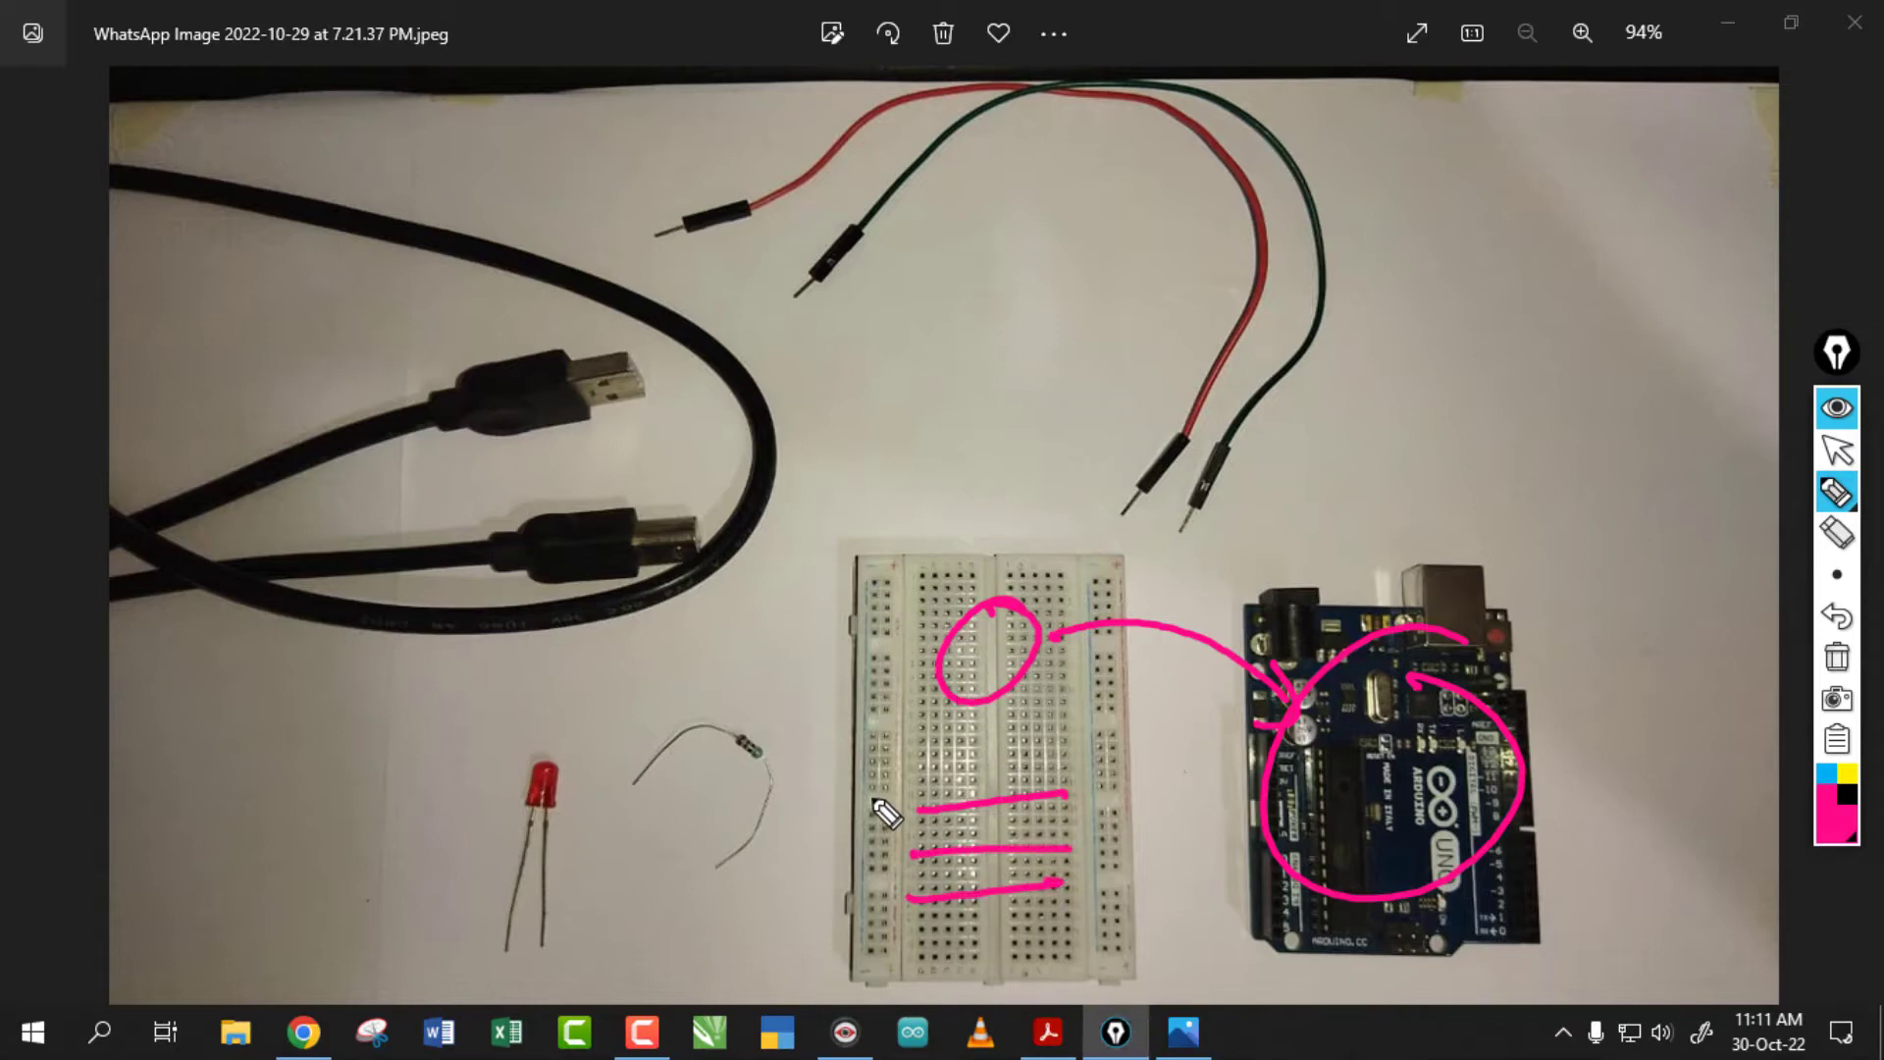
pyautogui.click(1837, 656)
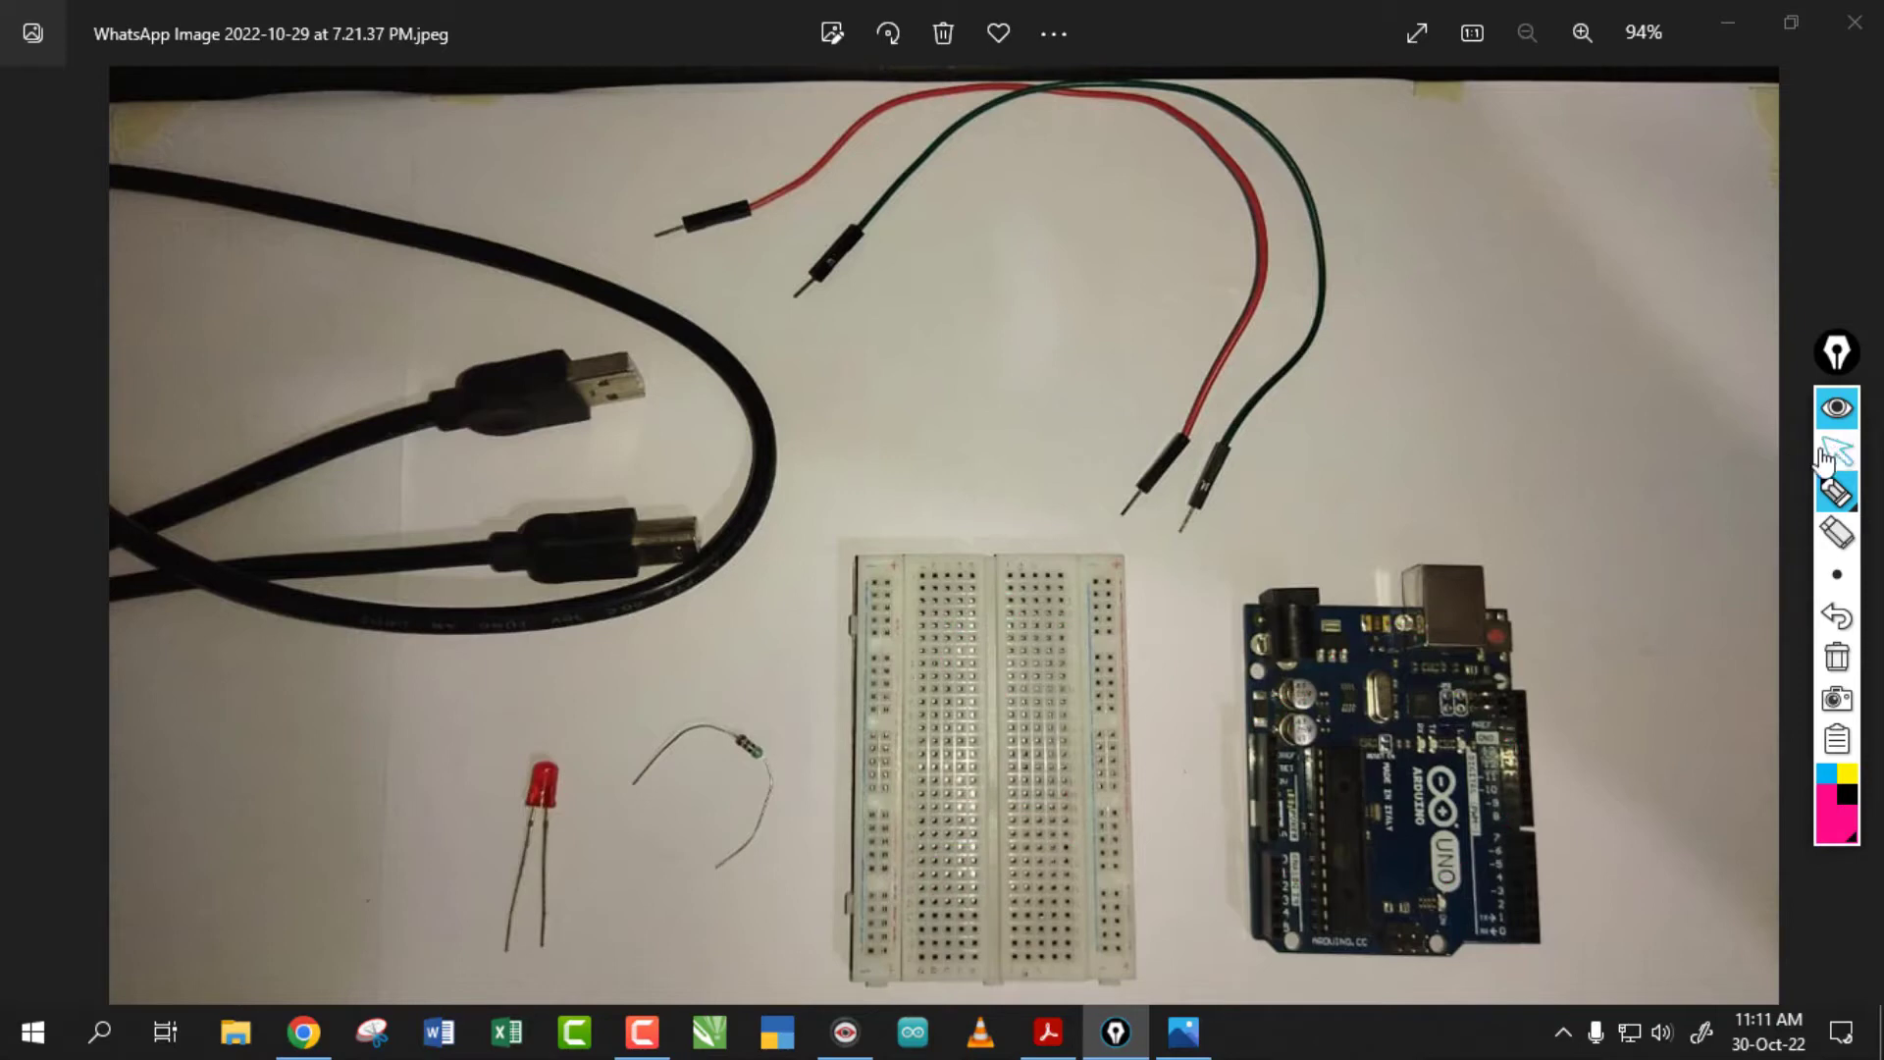
pyautogui.click(1837, 450)
pyautogui.click(1015, 663)
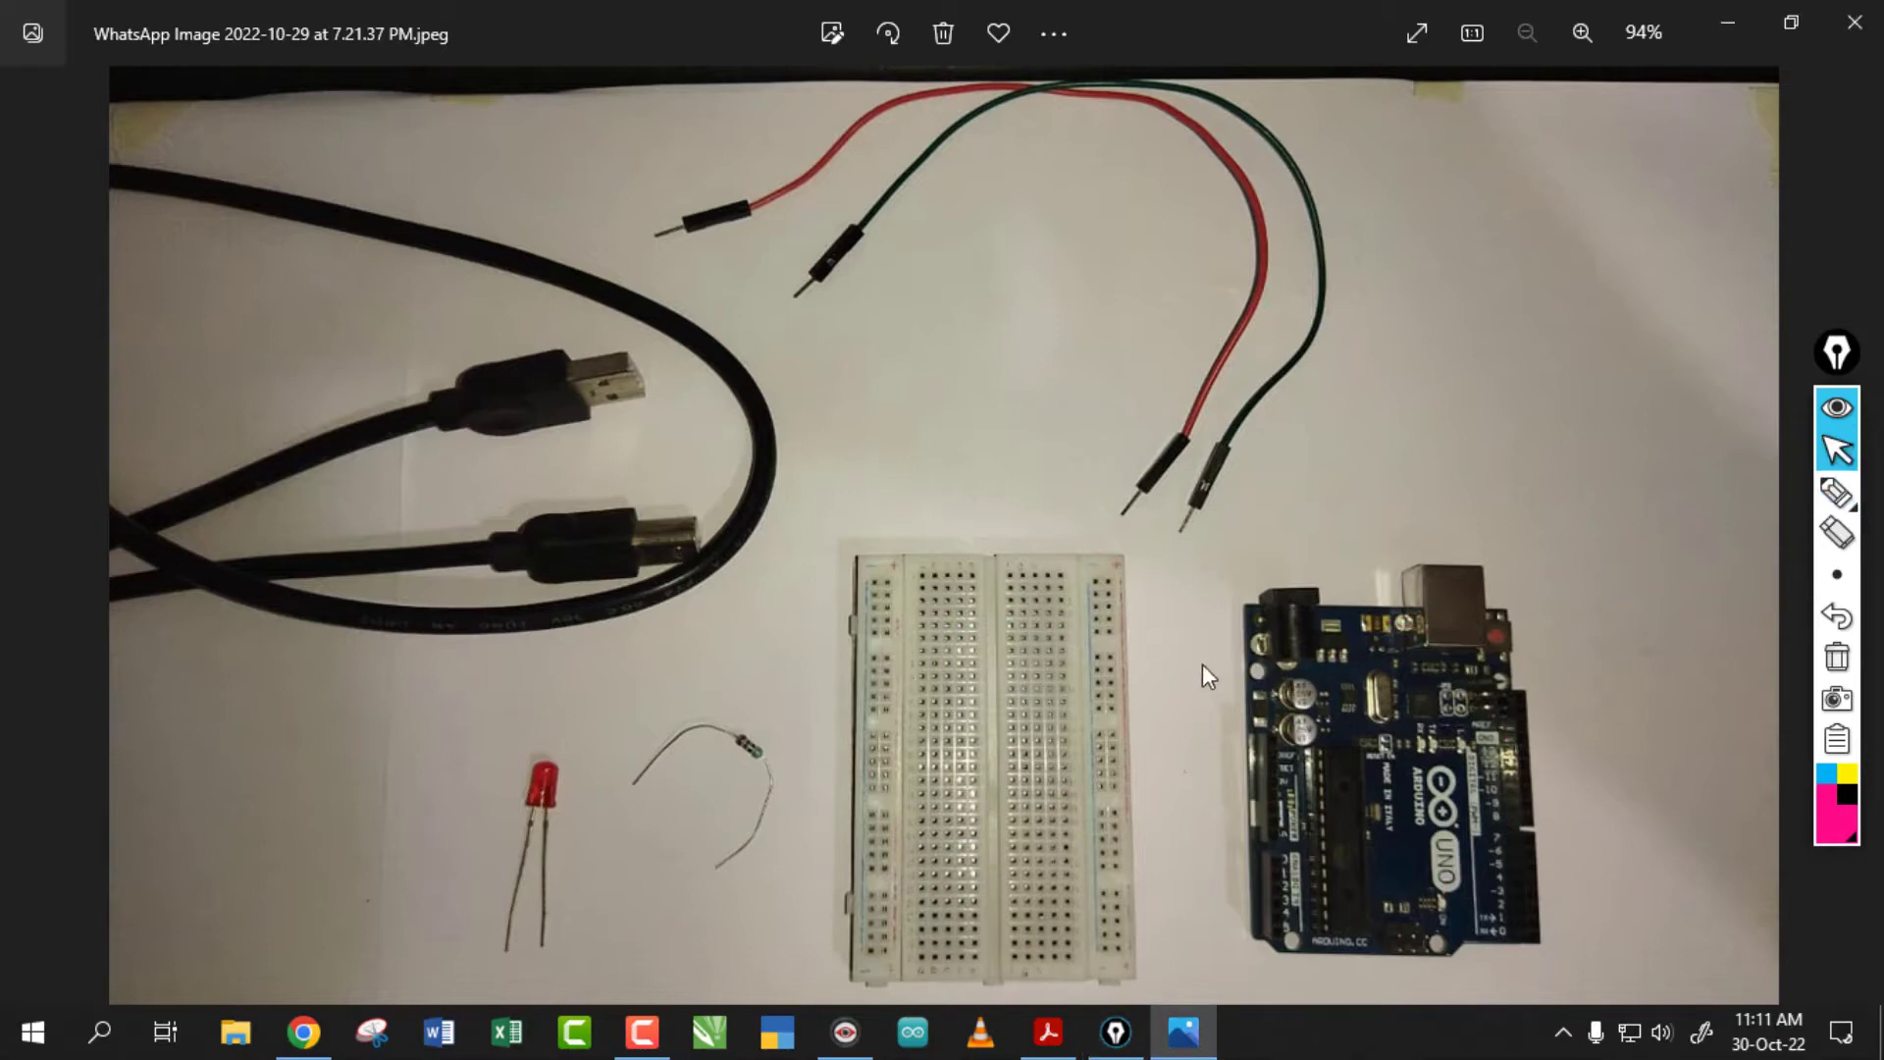
# Switch to the Tinkercad circuit in Chrome and add a small breadboard in vertical orientation beside the Arduino and LED
pyautogui.click(297, 1032)
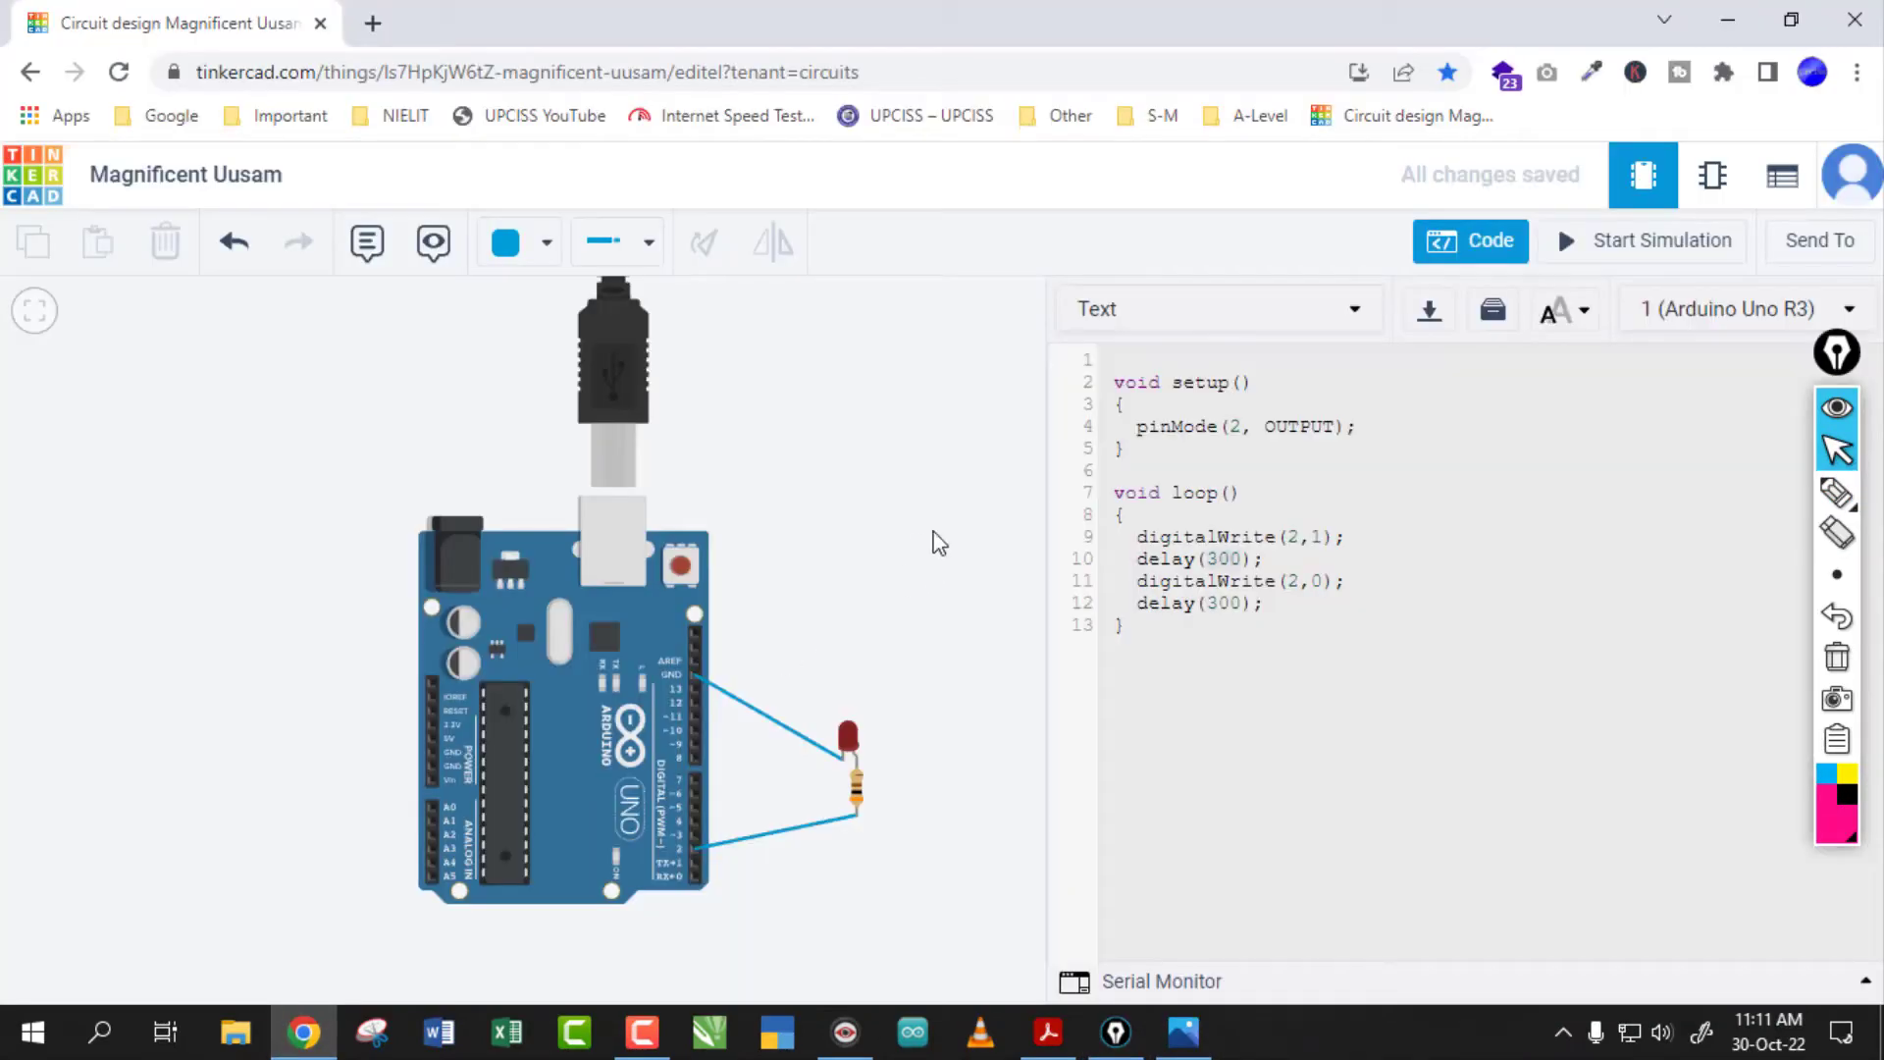
pyautogui.click(1462, 246)
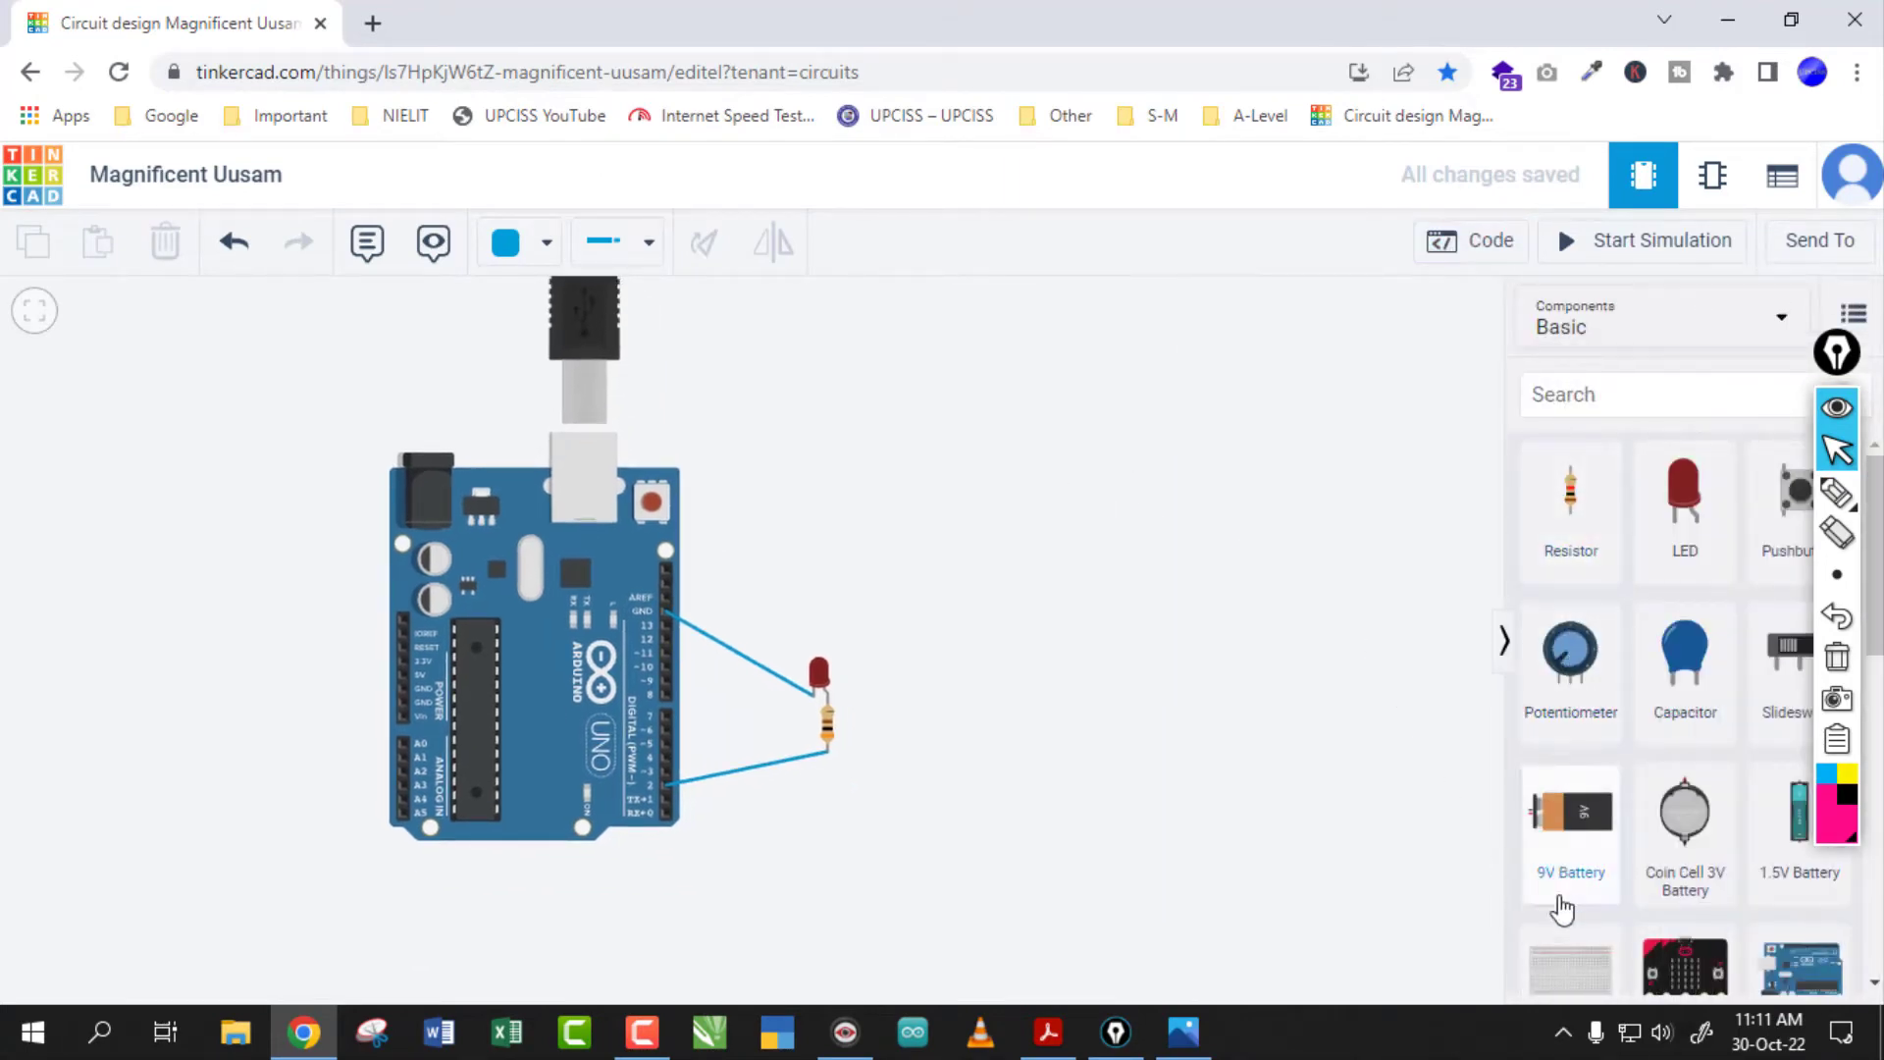
pyautogui.moveTo(1569, 951); pyautogui.dragTo(1047, 560)
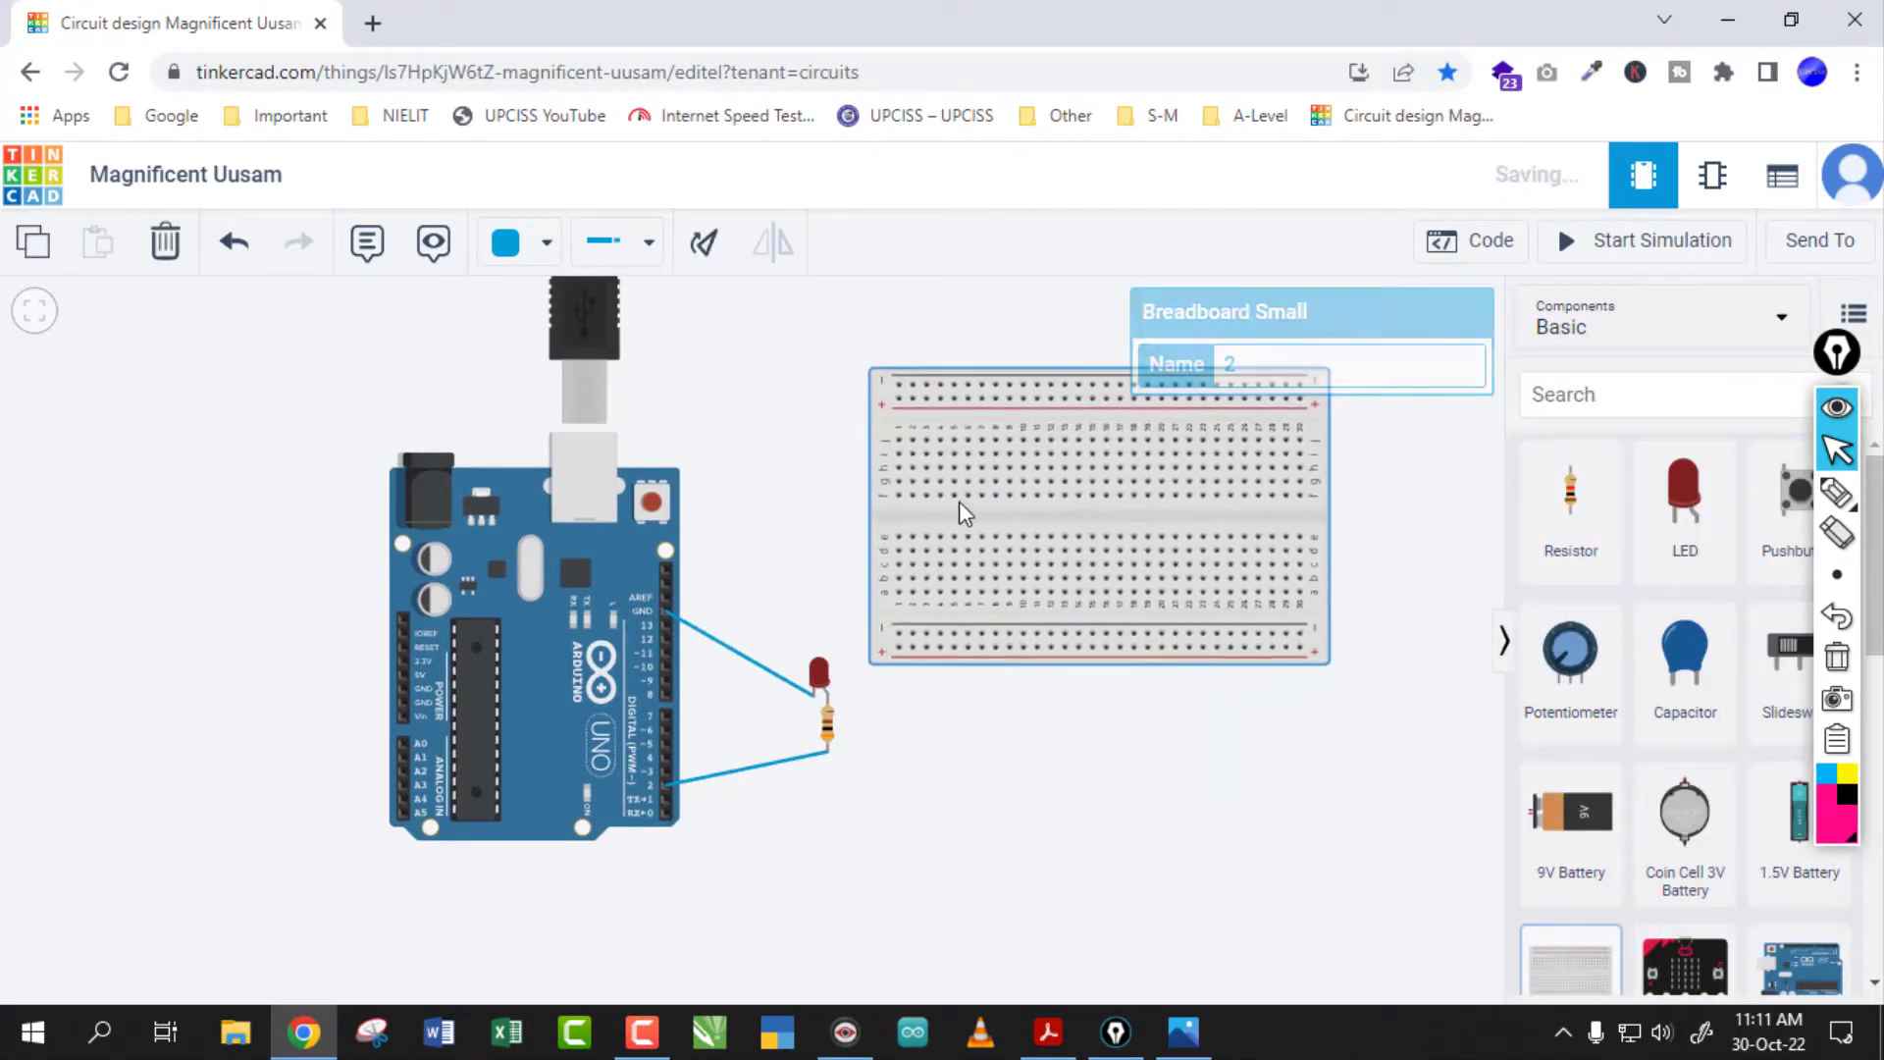
pyautogui.scroll(3, 698, 543)
pyautogui.hotkey('ctrl', 'z')
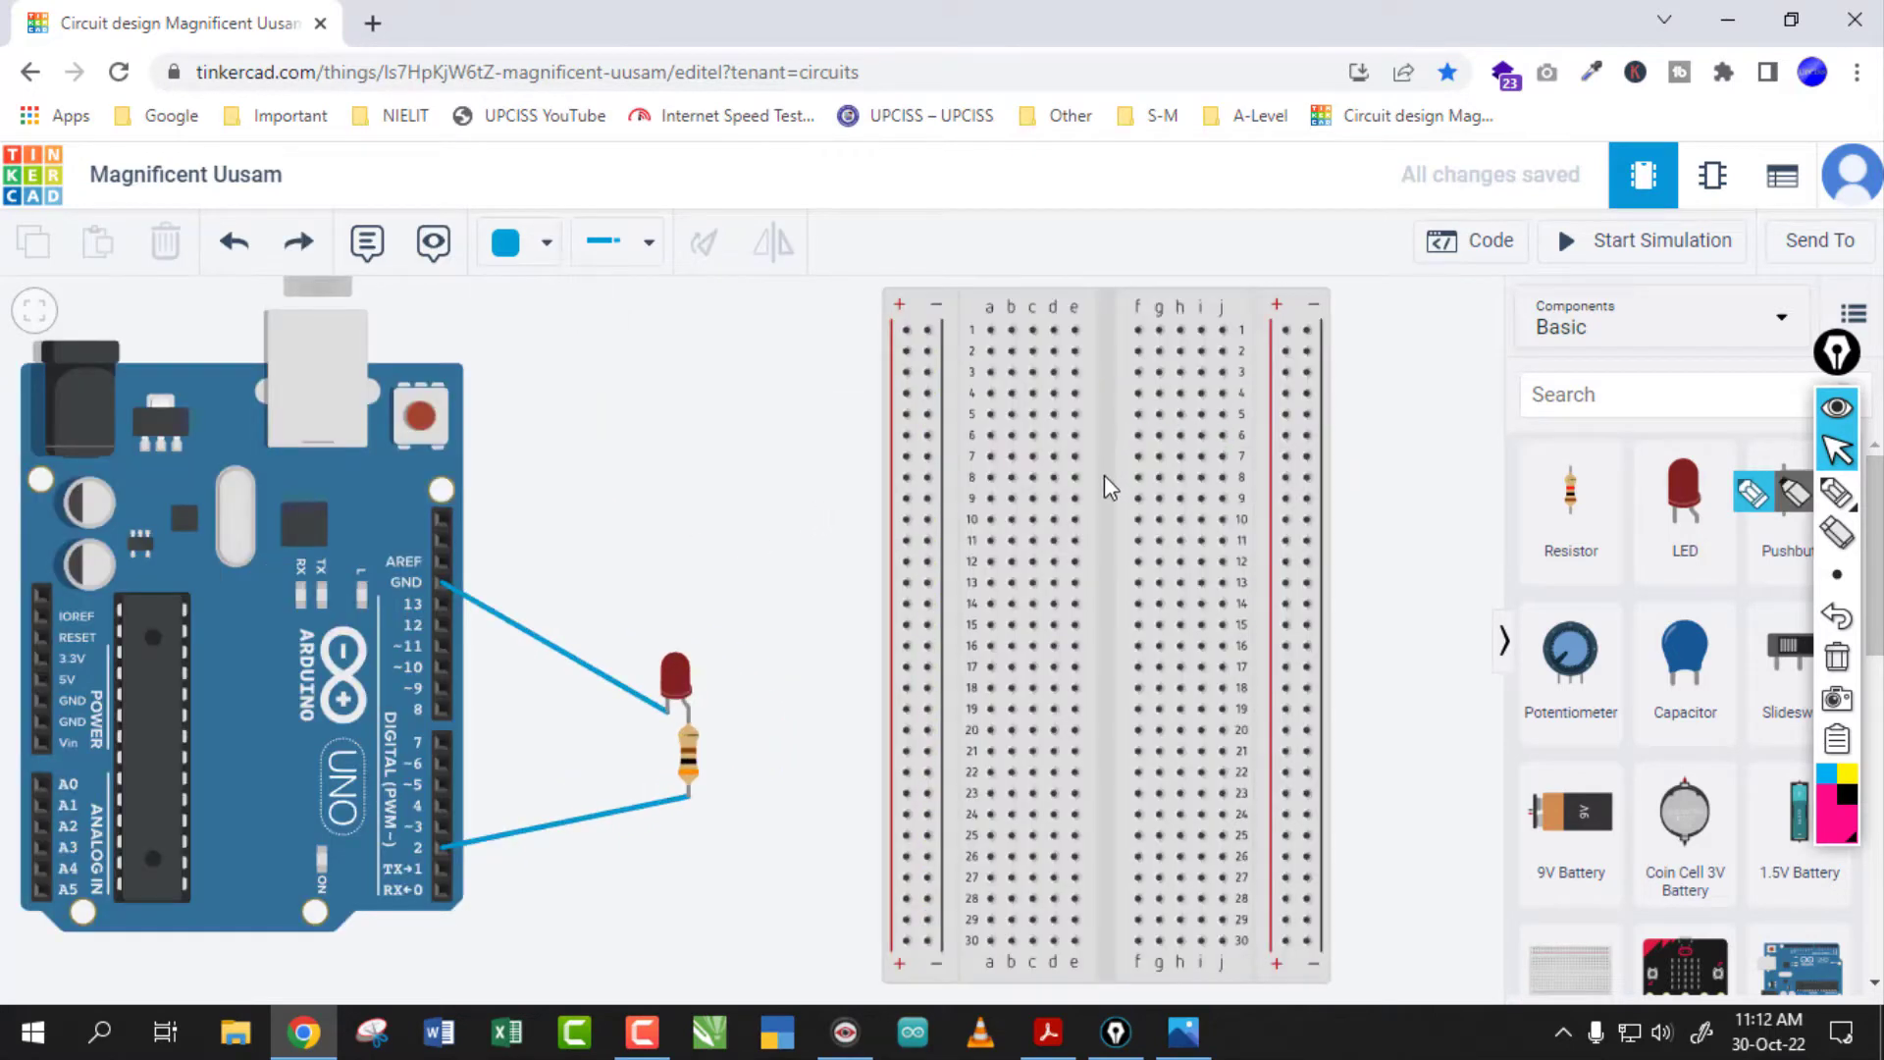
pyautogui.moveTo(1106, 488); pyautogui.dragTo(1093, 483)
pyautogui.click(1355, 533)
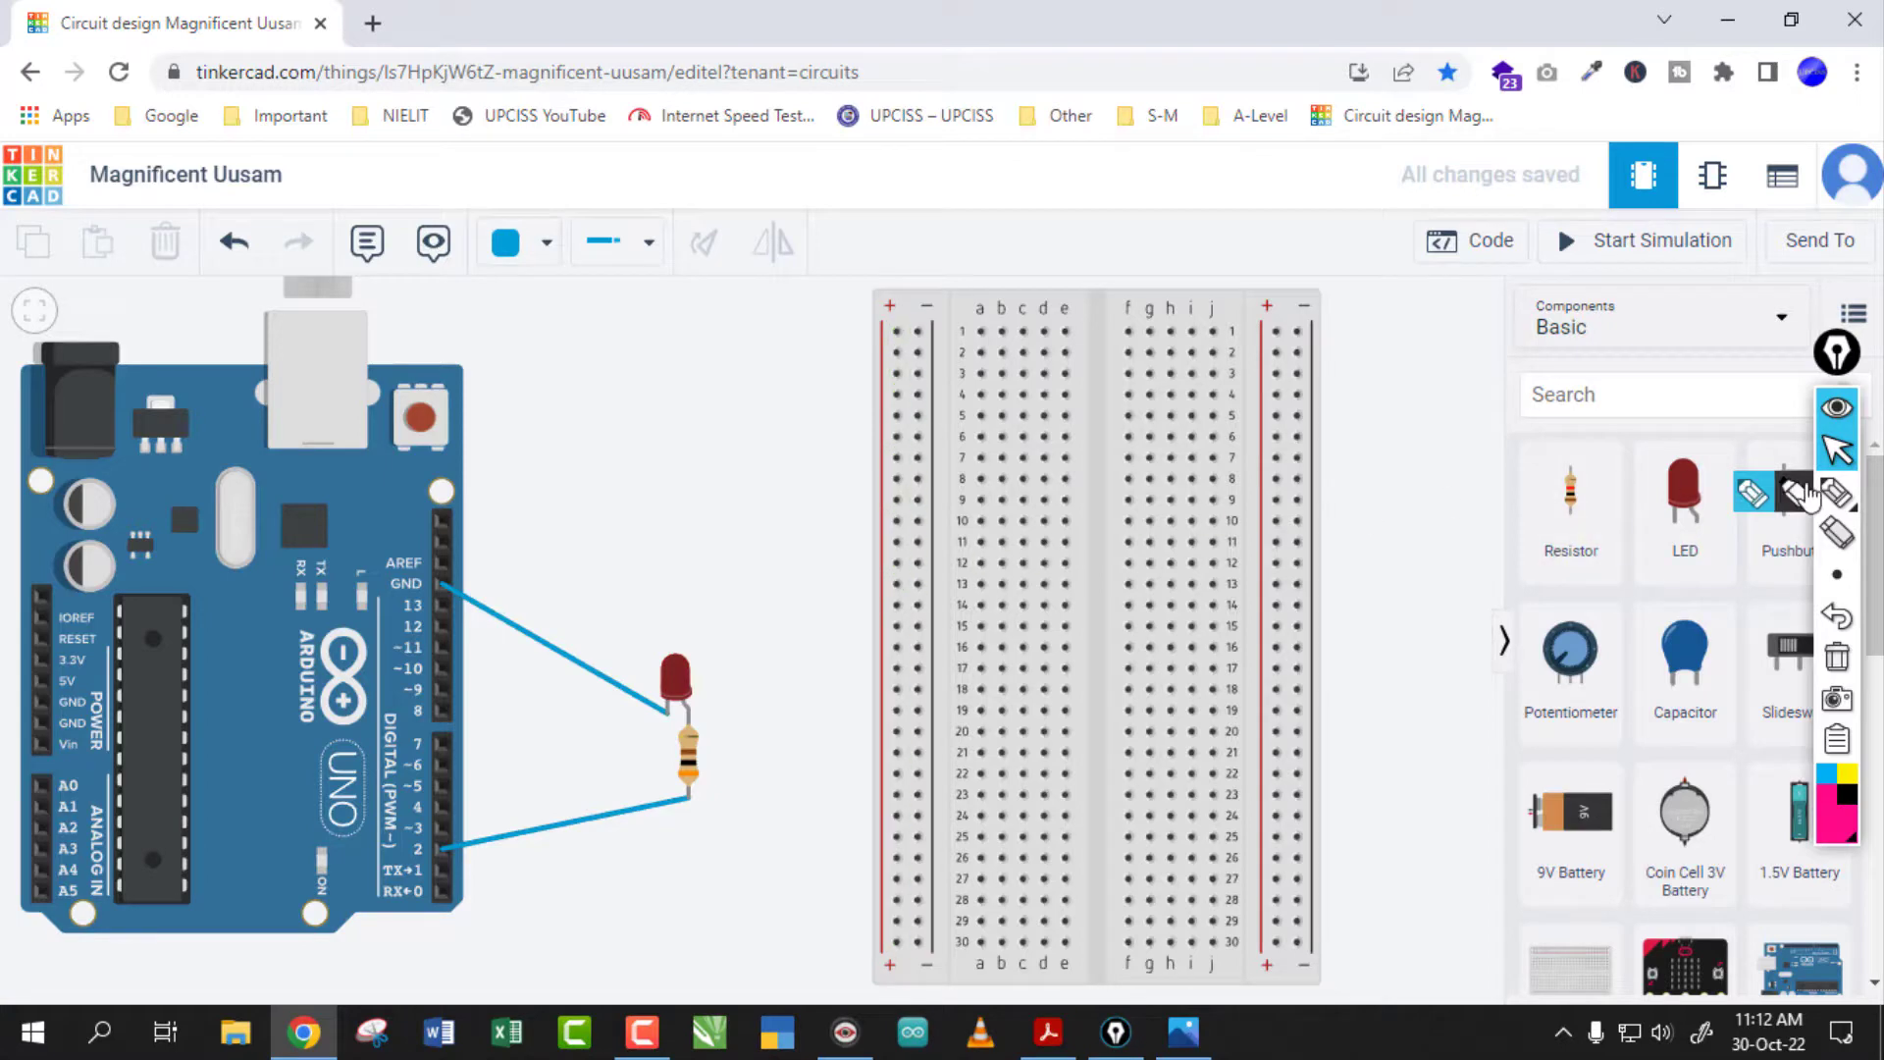
# Draw two long horizontal pink supply lines above the circuit and label the upper one P and the lower one N
pyautogui.click(1774, 483)
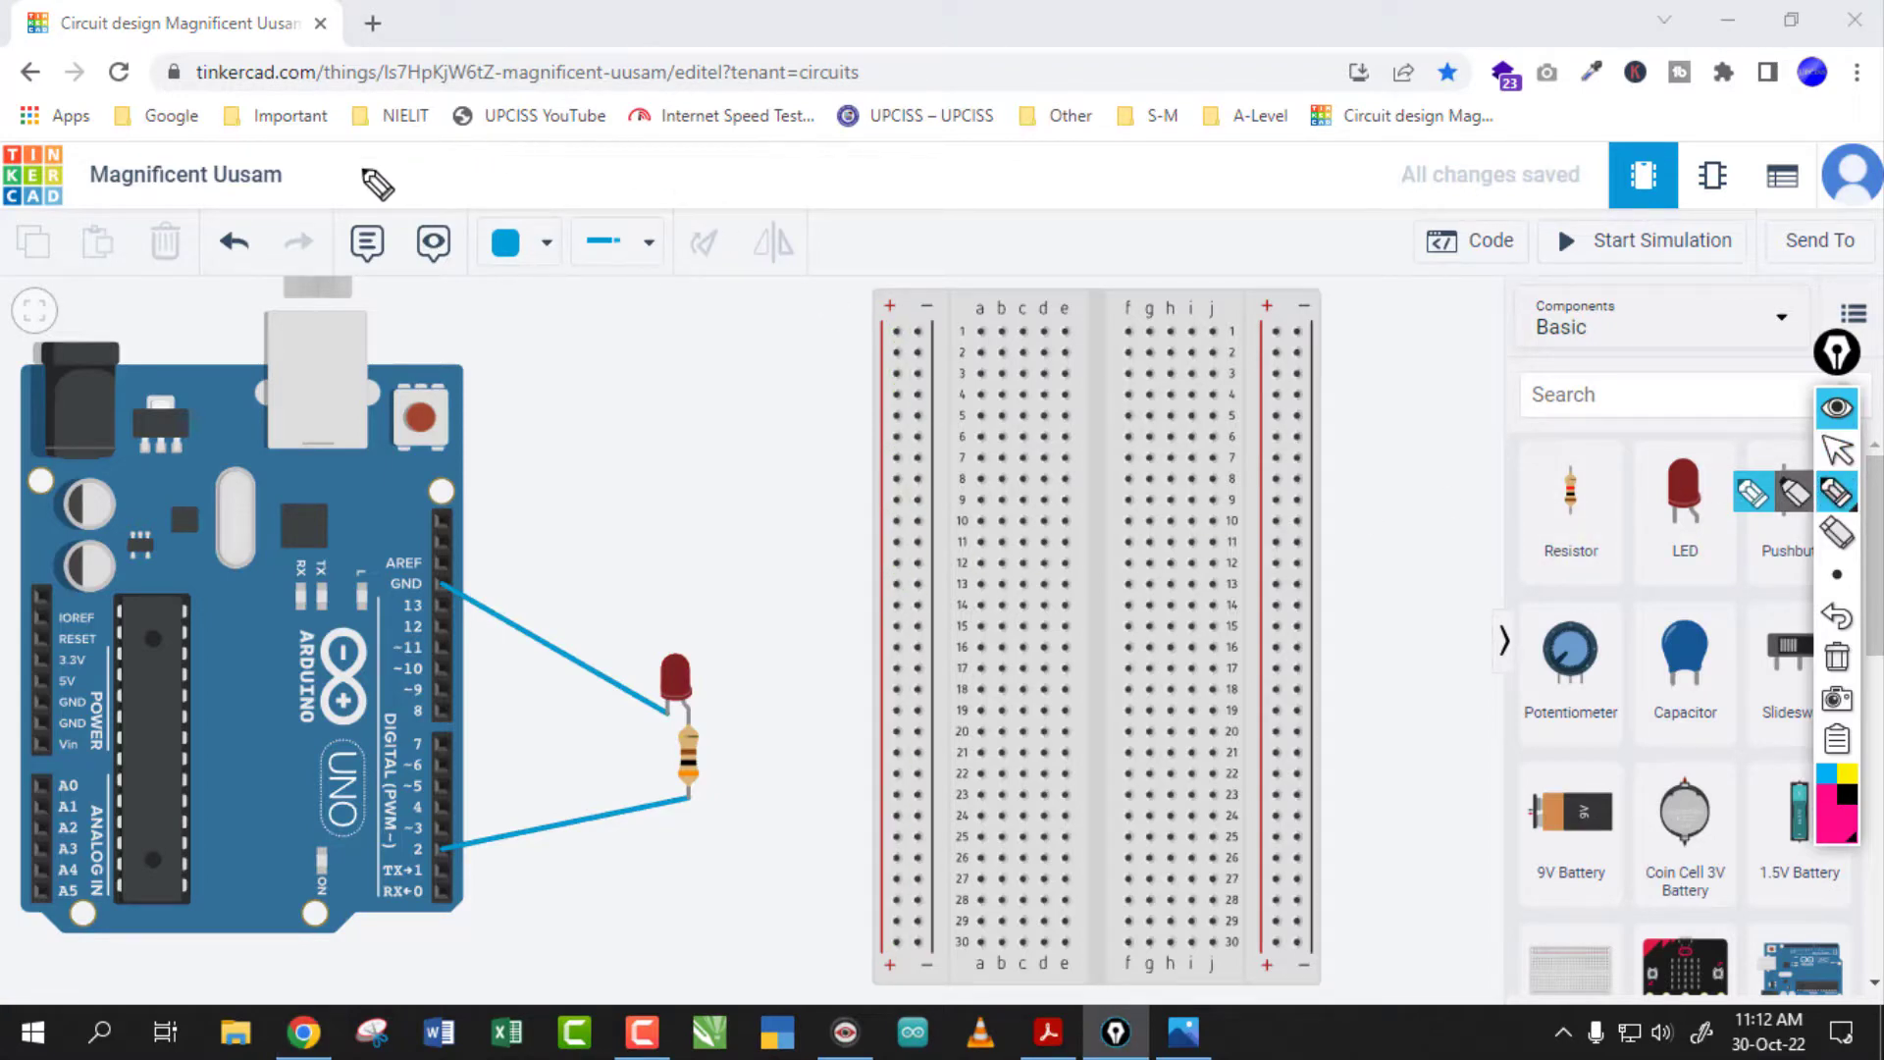
pyautogui.moveTo(356, 165); pyautogui.dragTo(1075, 179)
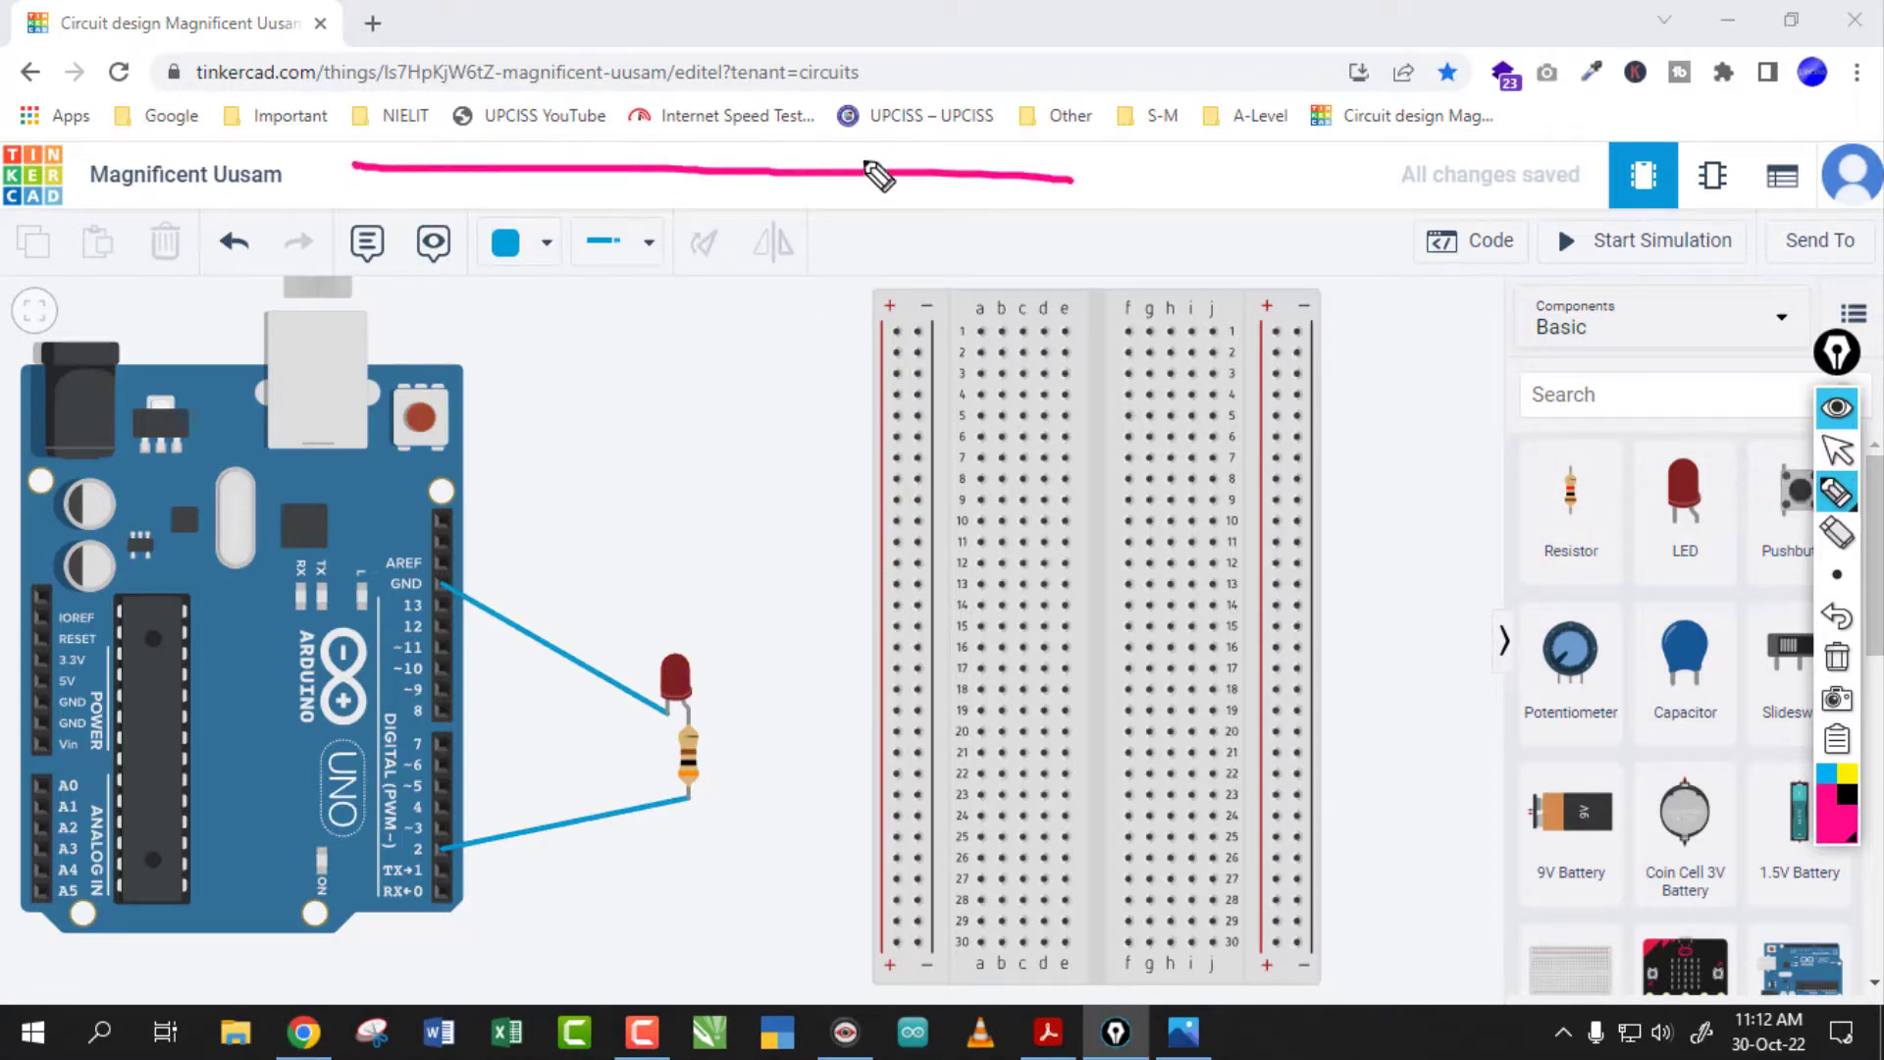
pyautogui.moveTo(365, 115); pyautogui.dragTo(1107, 119)
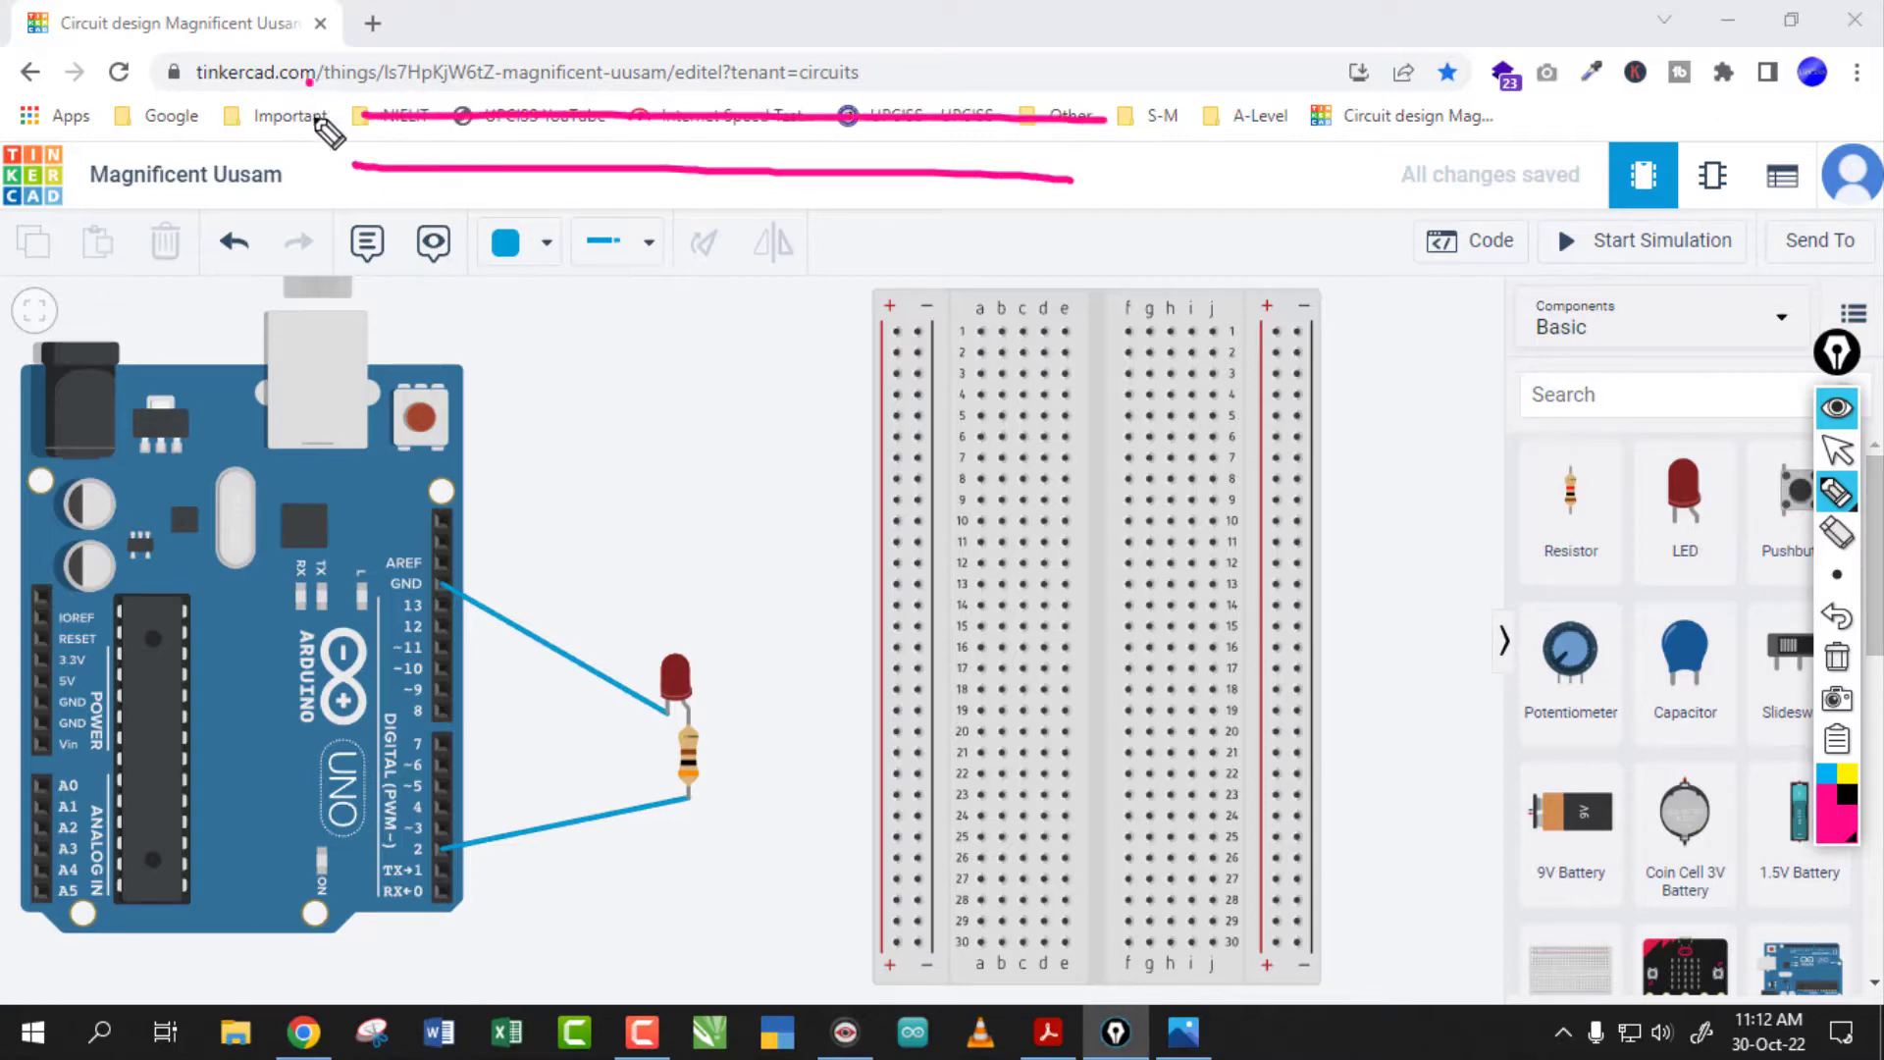
pyautogui.moveTo(310, 83); pyautogui.dragTo(306, 135)
pyautogui.moveTo(312, 70); pyautogui.dragTo(312, 103)
pyautogui.moveTo(304, 216); pyautogui.dragTo(339, 162)
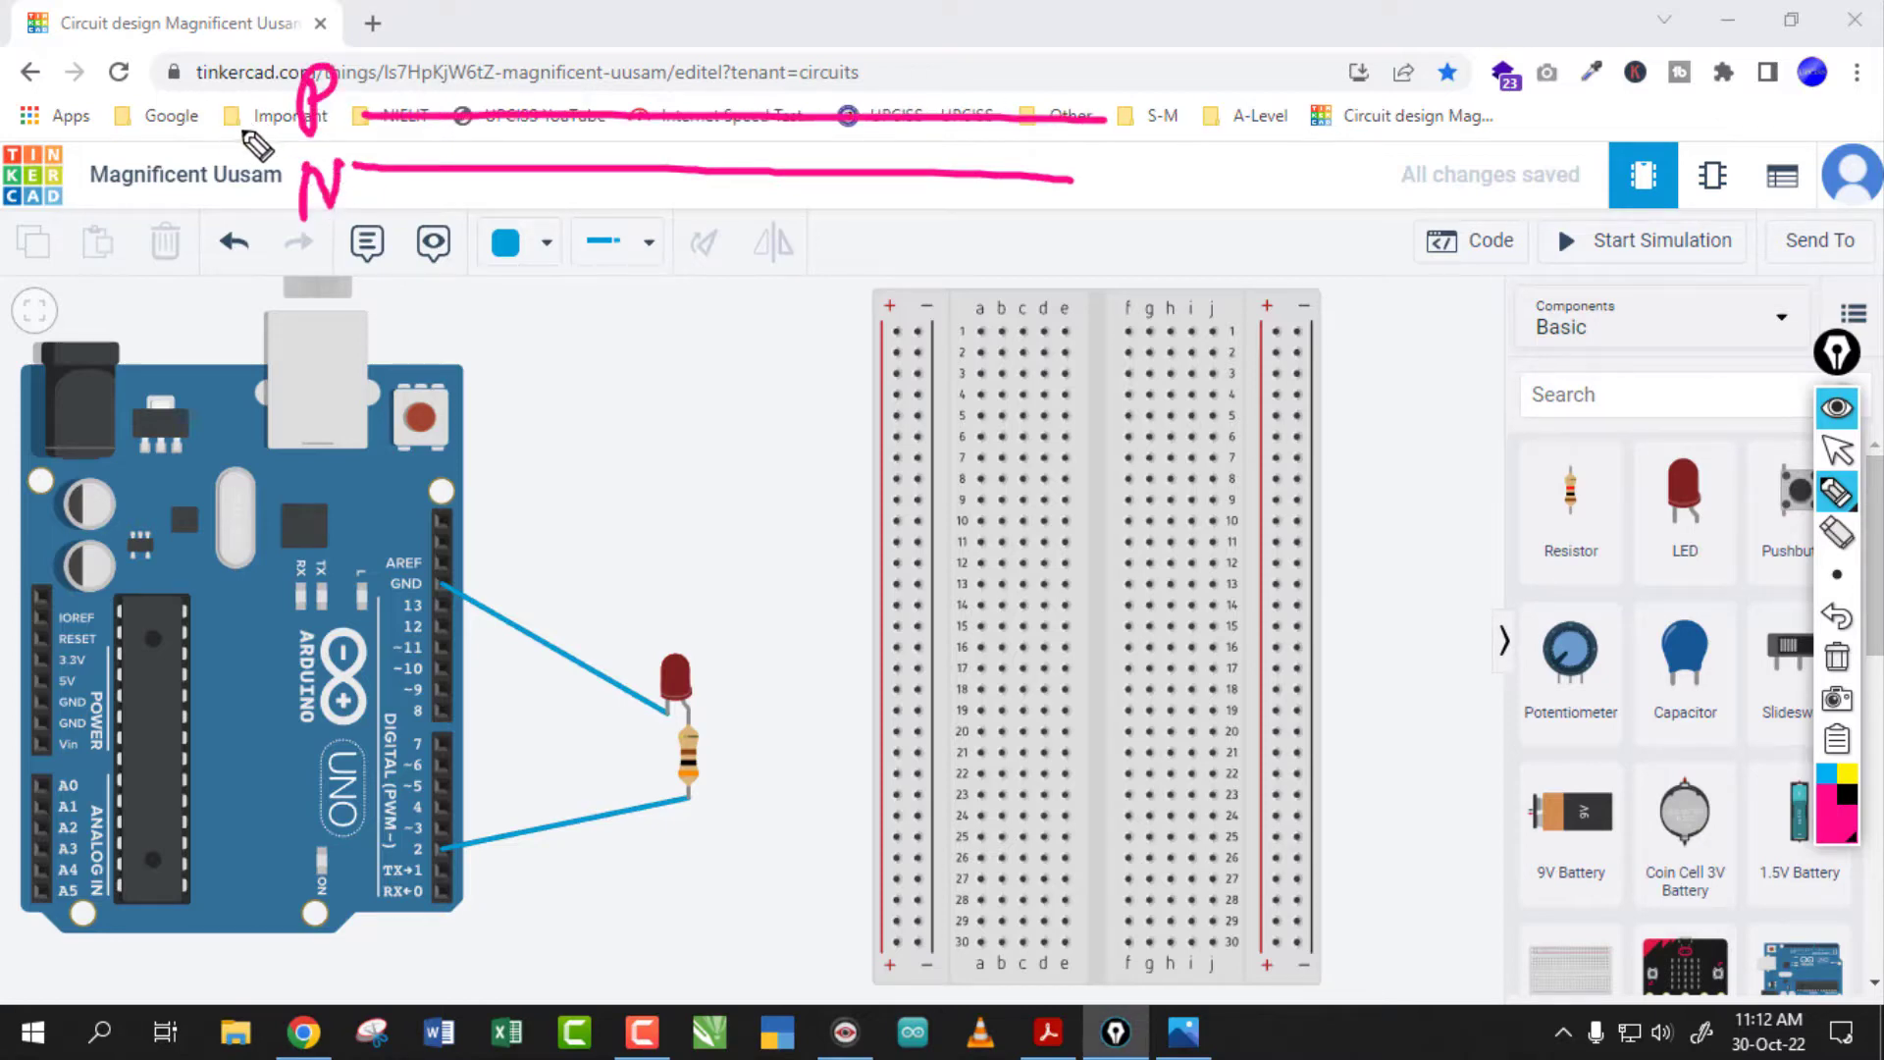
# Write "220 - AC" above the supply lines, retrace both lines, and underline and circle the voltage label
pyautogui.moveTo(451, 41)
pyautogui.mouseDown()
pyautogui.moveTo(463, 90)
pyautogui.moveTo(515, 41)
pyautogui.moveTo(601, 47)
pyautogui.mouseUp()
pyautogui.moveTo(650, 61)
pyautogui.mouseDown()
pyautogui.moveTo(748, 41)
pyautogui.moveTo(773, 69)
pyautogui.moveTo(838, 45)
pyautogui.moveTo(874, 82)
pyautogui.mouseUp()
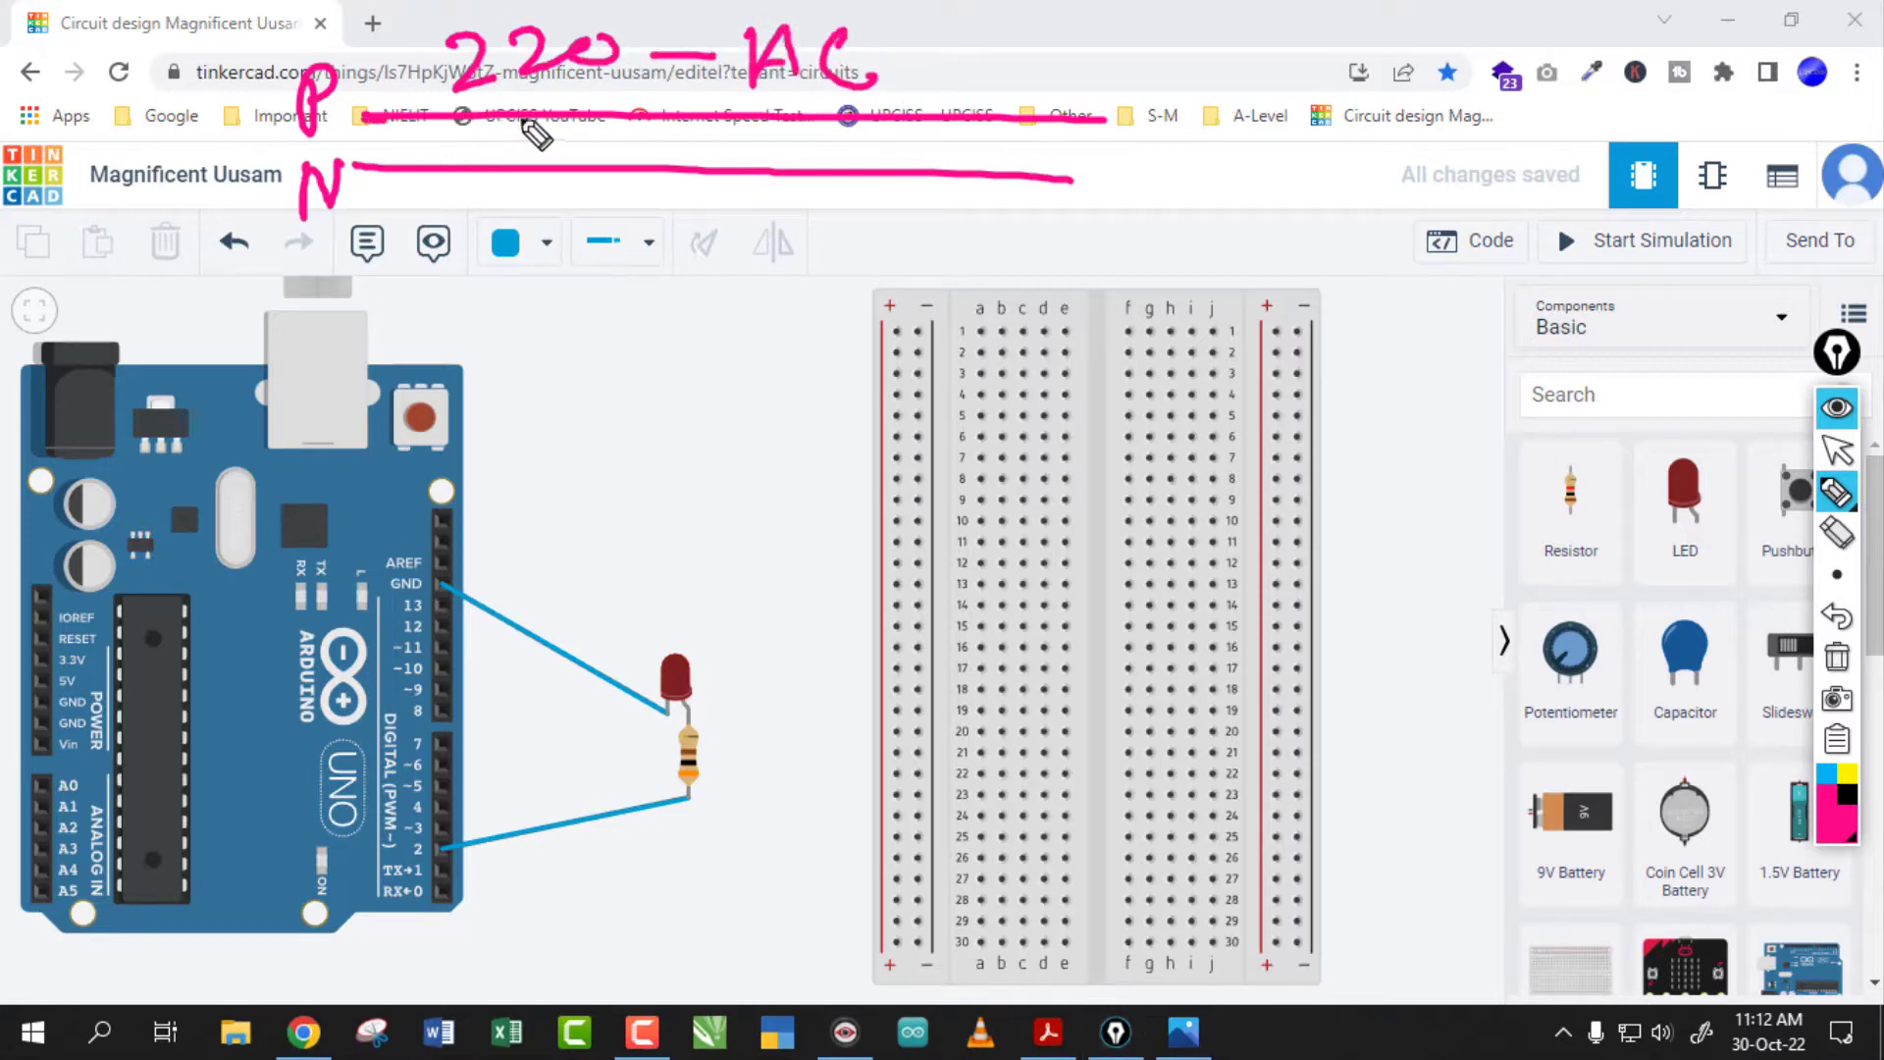
pyautogui.moveTo(355, 164); pyautogui.dragTo(979, 203)
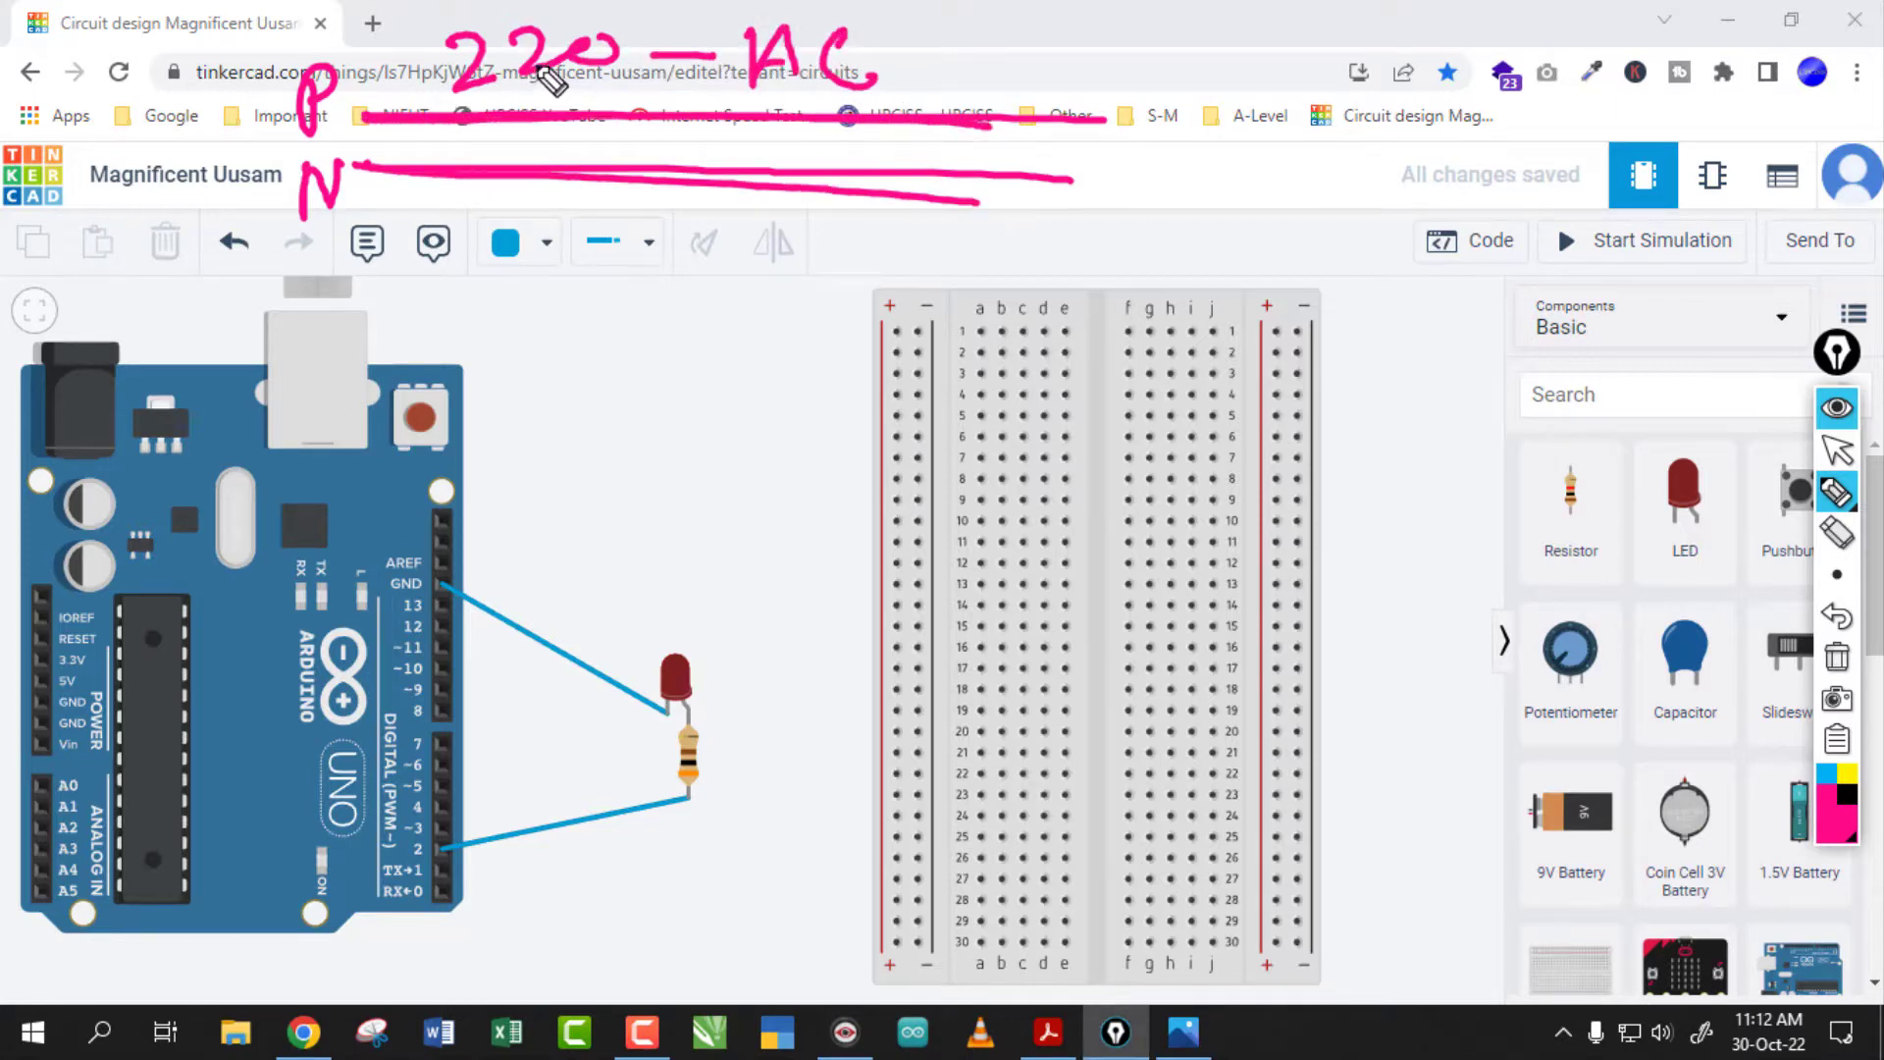
pyautogui.moveTo(461, 98)
pyautogui.mouseDown()
pyautogui.moveTo(888, 96)
pyautogui.moveTo(830, 29)
pyautogui.moveTo(641, 3)
pyautogui.moveTo(403, 51)
pyautogui.moveTo(540, 88)
pyautogui.mouseUp()
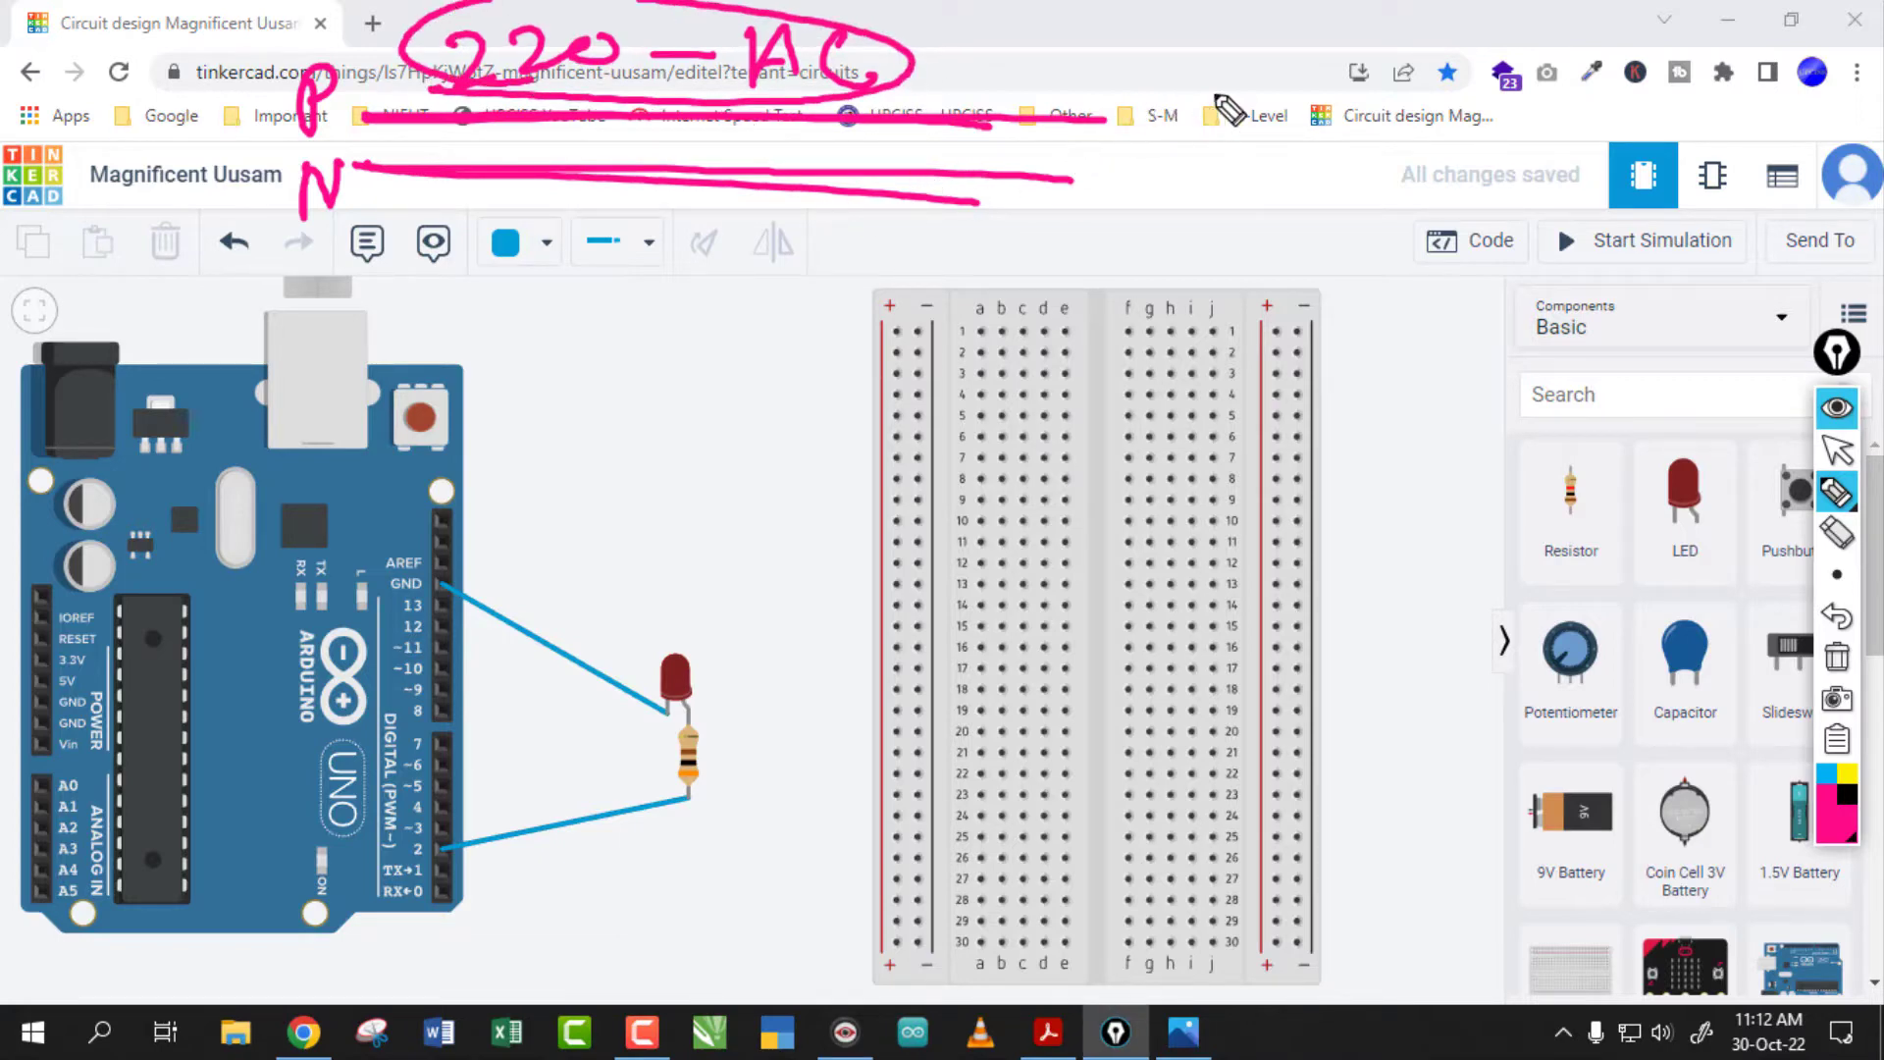
# Write and underline "100w" beside the supply diagram and retrace the P and N lines
pyautogui.moveTo(1354, 67)
pyautogui.mouseDown()
pyautogui.moveTo(1364, 103)
pyautogui.moveTo(1421, 73)
pyautogui.moveTo(1680, 60)
pyautogui.mouseUp()
pyautogui.moveTo(1378, 148); pyautogui.dragTo(1693, 133)
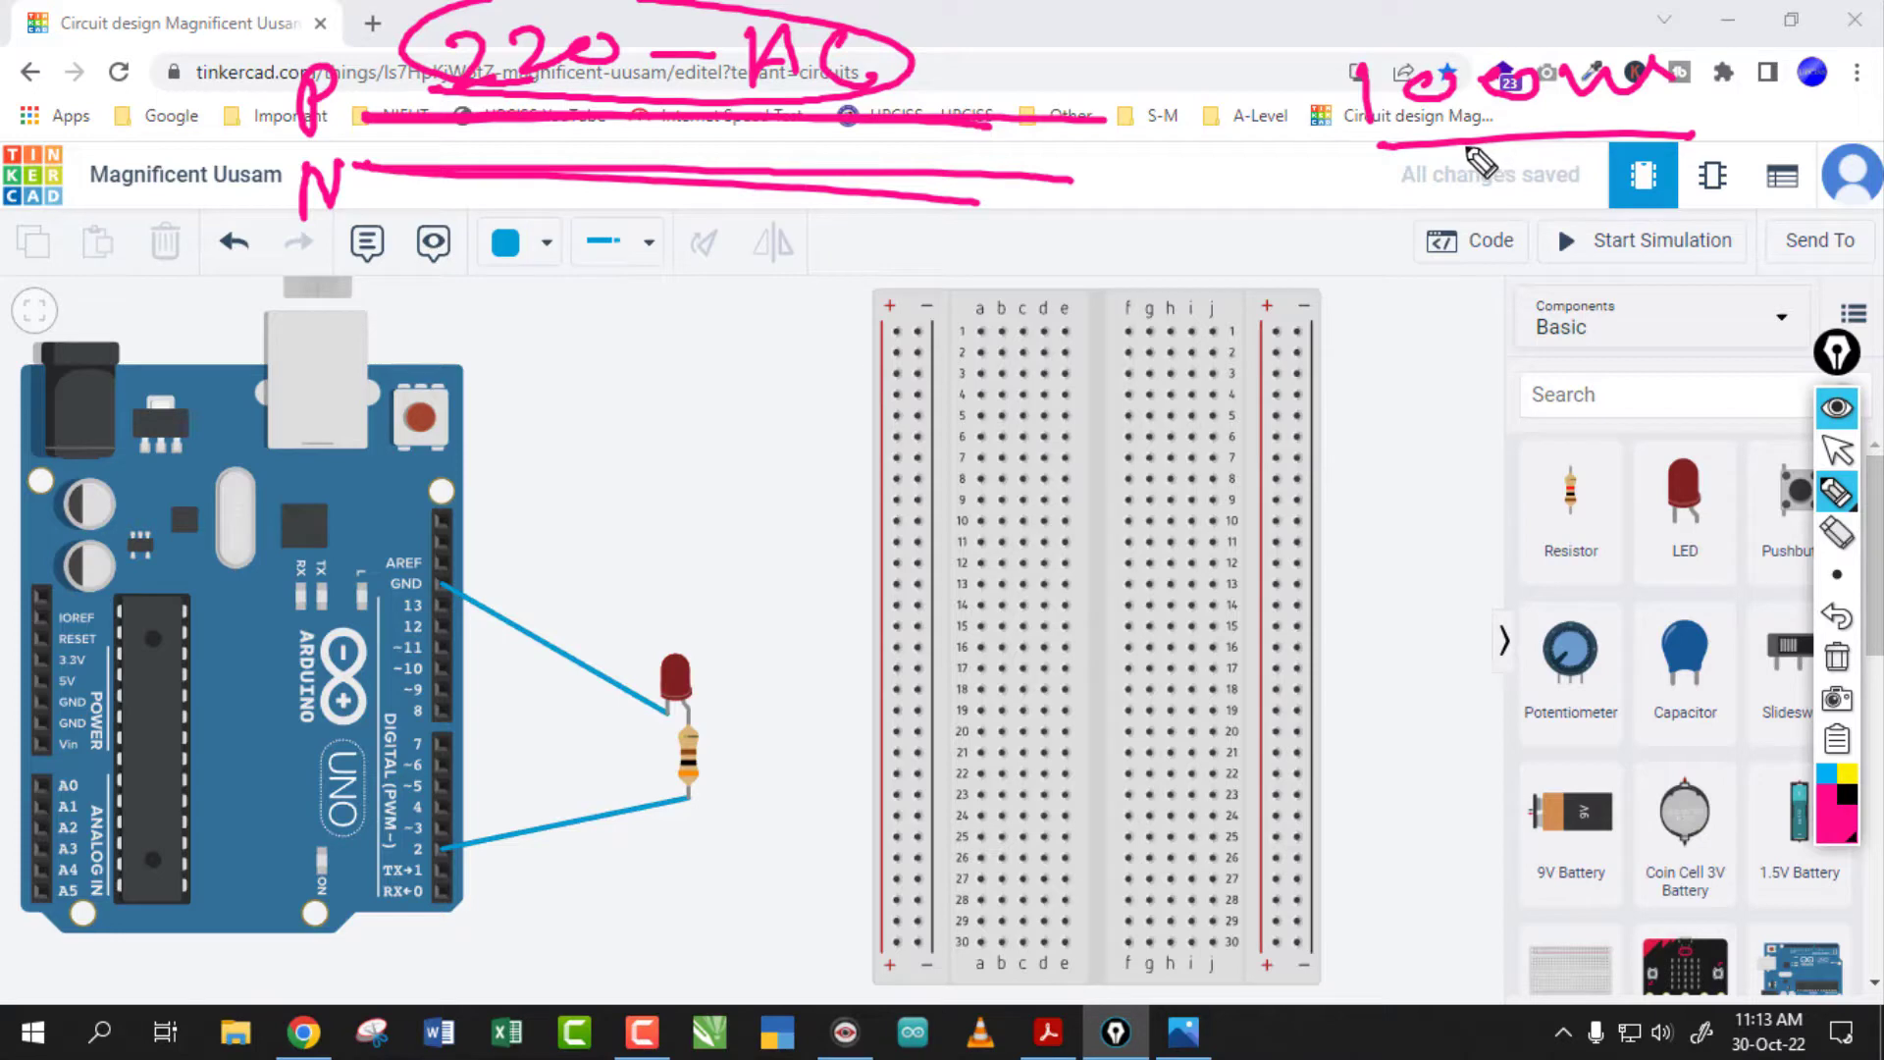
pyautogui.moveTo(387, 120); pyautogui.dragTo(1094, 121)
pyautogui.moveTo(417, 176); pyautogui.dragTo(1026, 196)
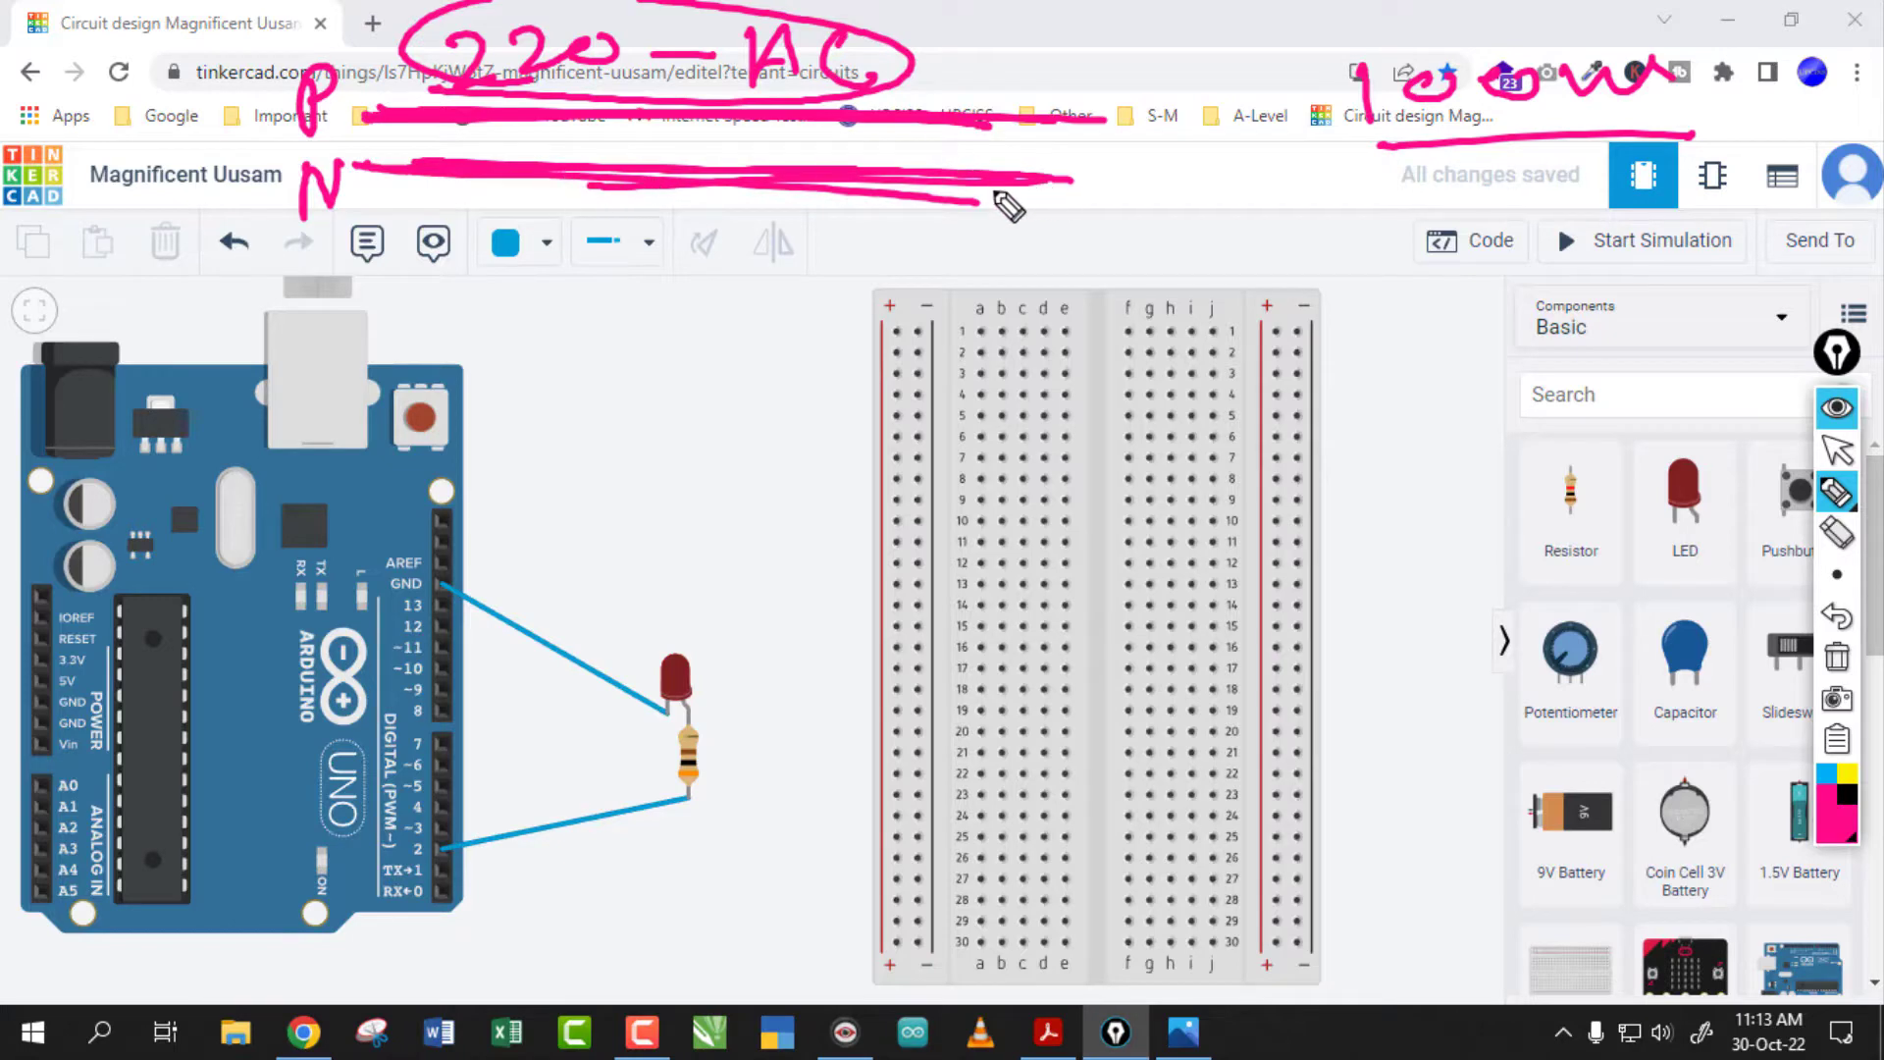
# Draw two round lamps below the supply lines, each wired to both the P and N lines
pyautogui.moveTo(500, 180); pyautogui.dragTo(488, 265)
pyautogui.moveTo(545, 119); pyautogui.dragTo(551, 247)
pyautogui.moveTo(547, 343)
pyautogui.mouseDown()
pyautogui.moveTo(483, 260)
pyautogui.moveTo(550, 334)
pyautogui.moveTo(549, 243)
pyautogui.mouseUp()
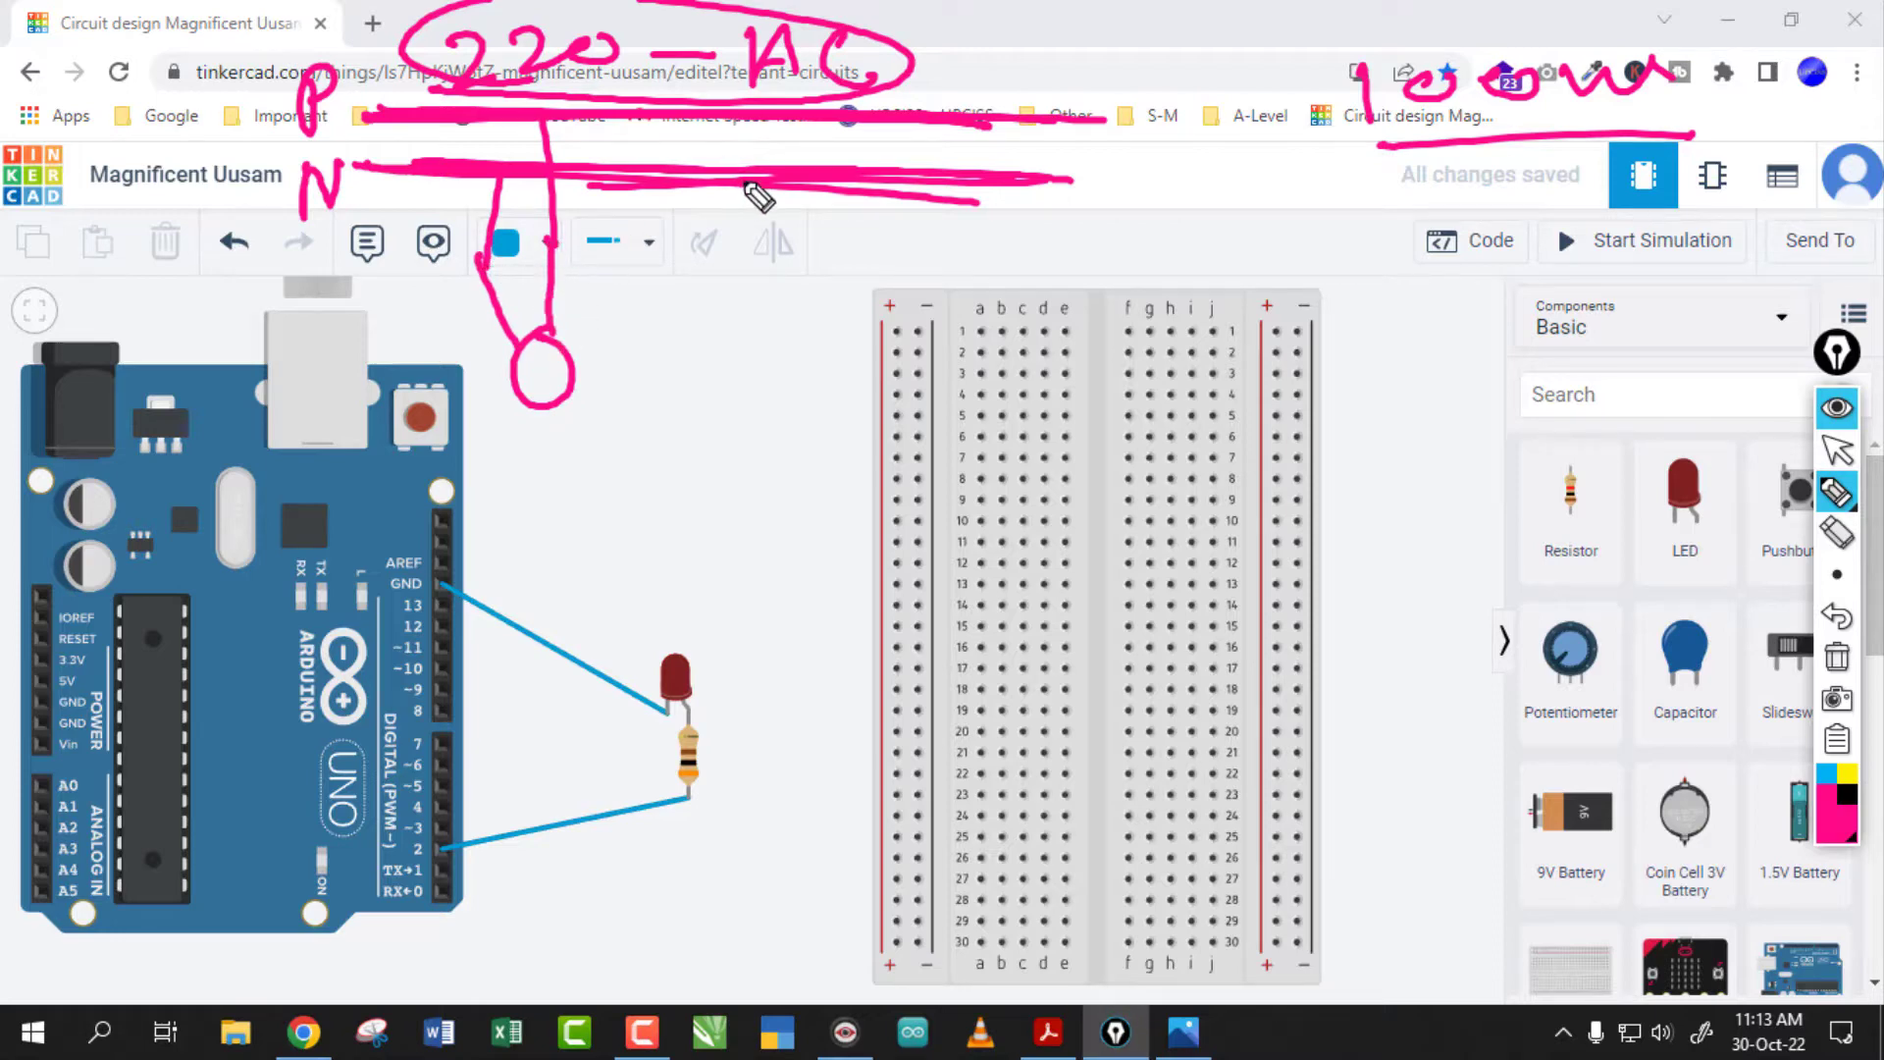
pyautogui.moveTo(749, 183); pyautogui.dragTo(760, 291)
pyautogui.moveTo(847, 119); pyautogui.dragTo(854, 239)
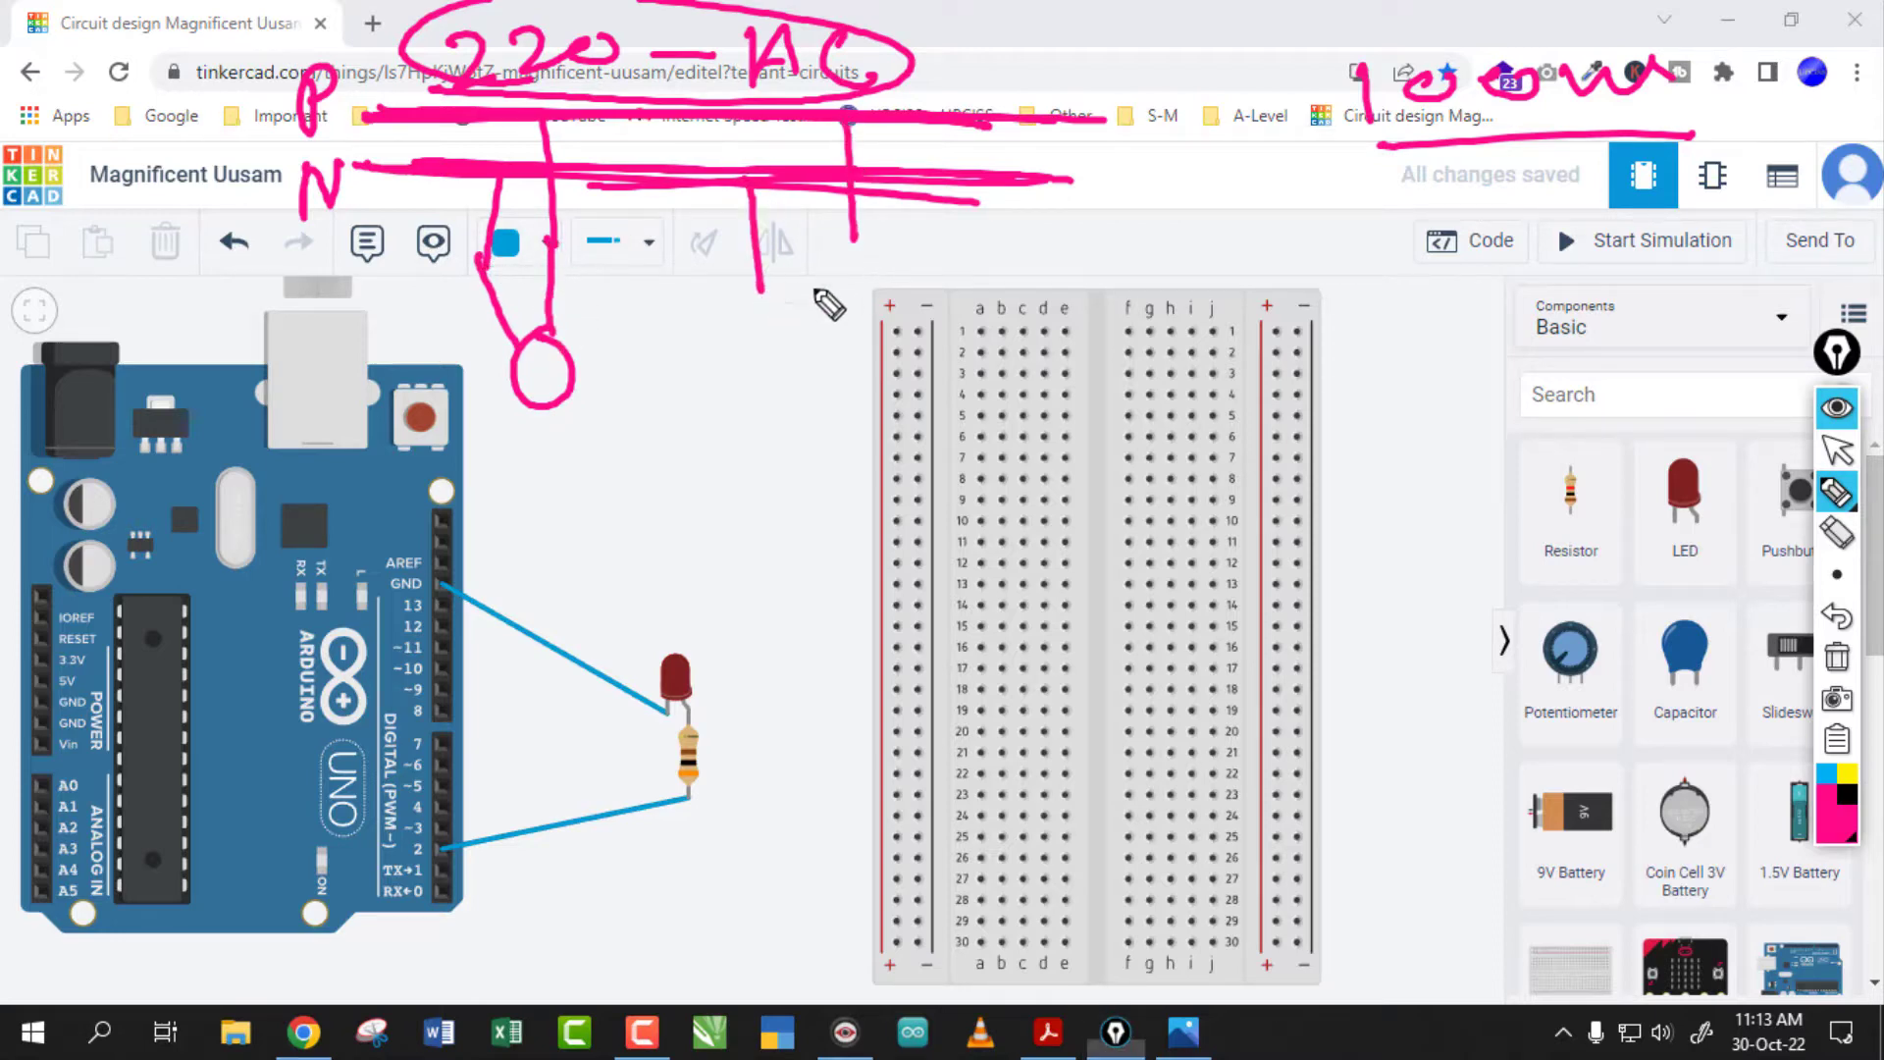
pyautogui.moveTo(827, 309)
pyautogui.mouseDown()
pyautogui.moveTo(854, 324)
pyautogui.moveTo(828, 300)
pyautogui.moveTo(800, 312)
pyautogui.mouseUp()
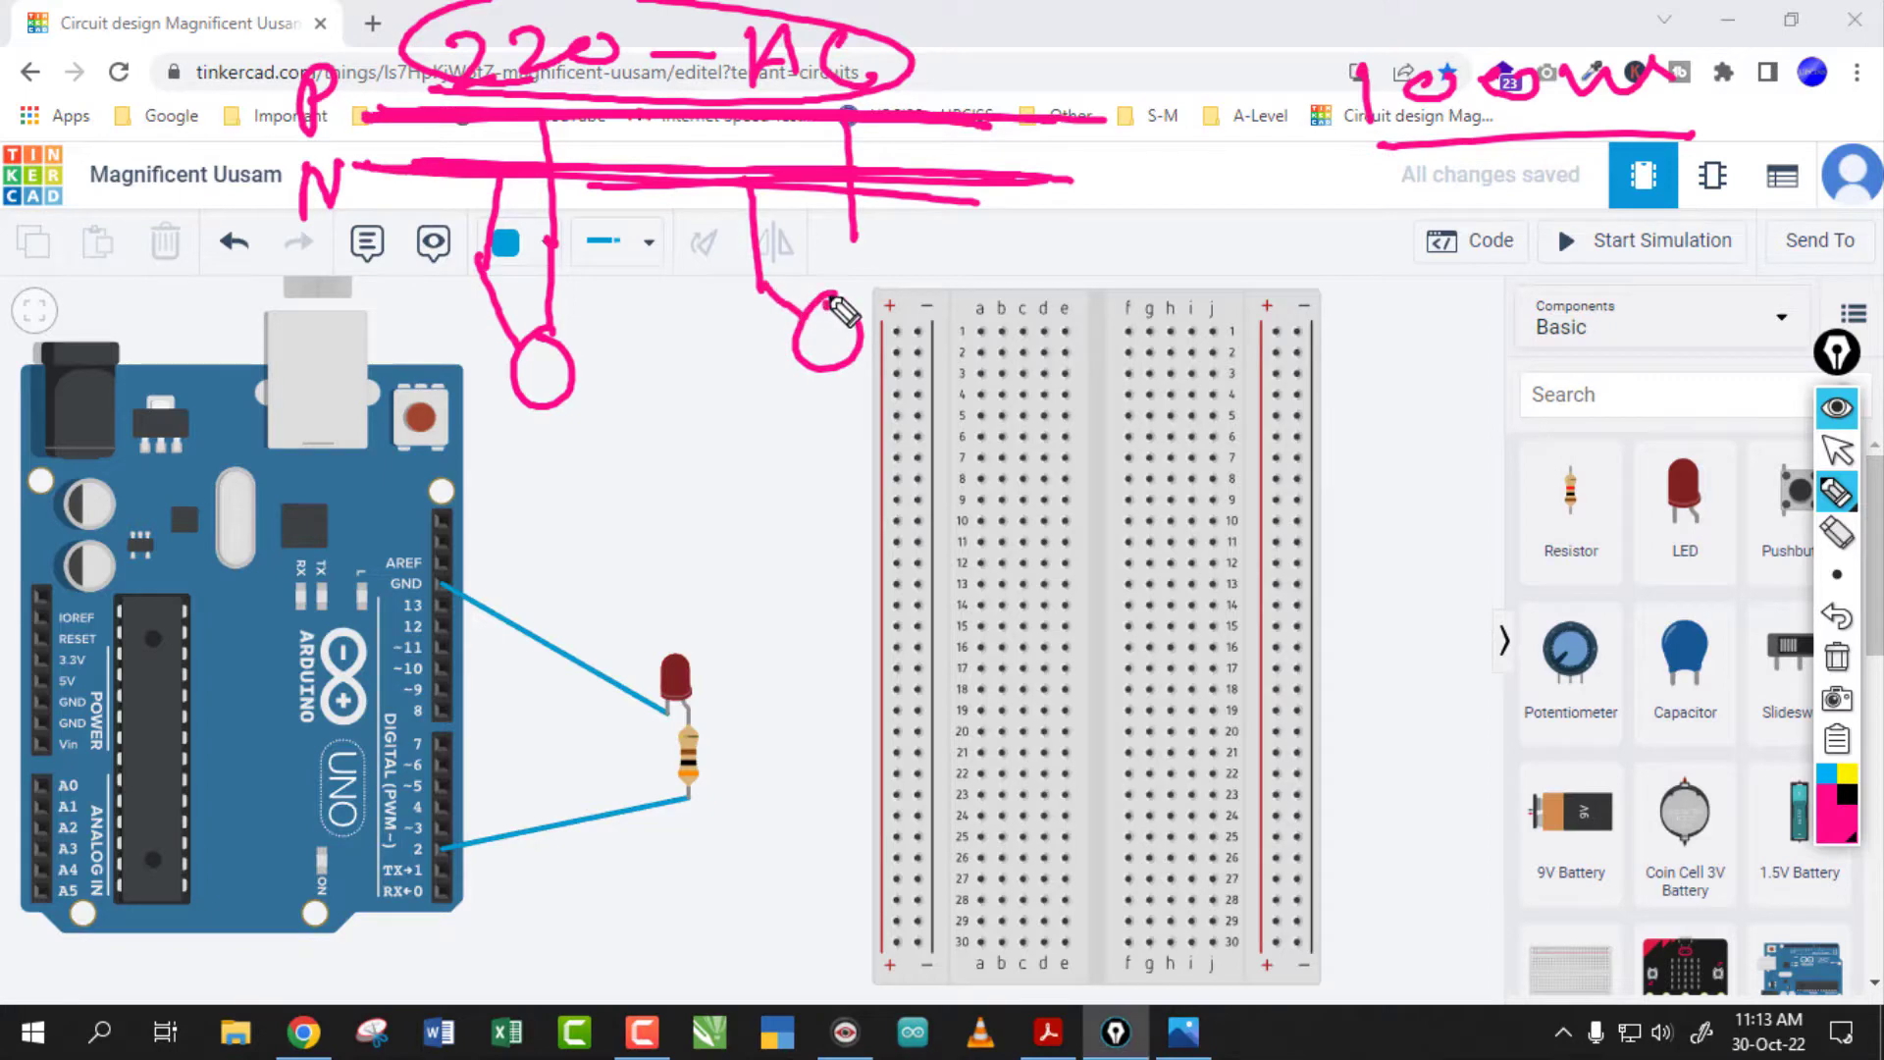
pyautogui.moveTo(851, 238); pyautogui.dragTo(834, 297)
# Draw a three-bladed fan over the top of the breadboard and wire it to the P and N lines
pyautogui.moveTo(985, 191); pyautogui.dragTo(1057, 294)
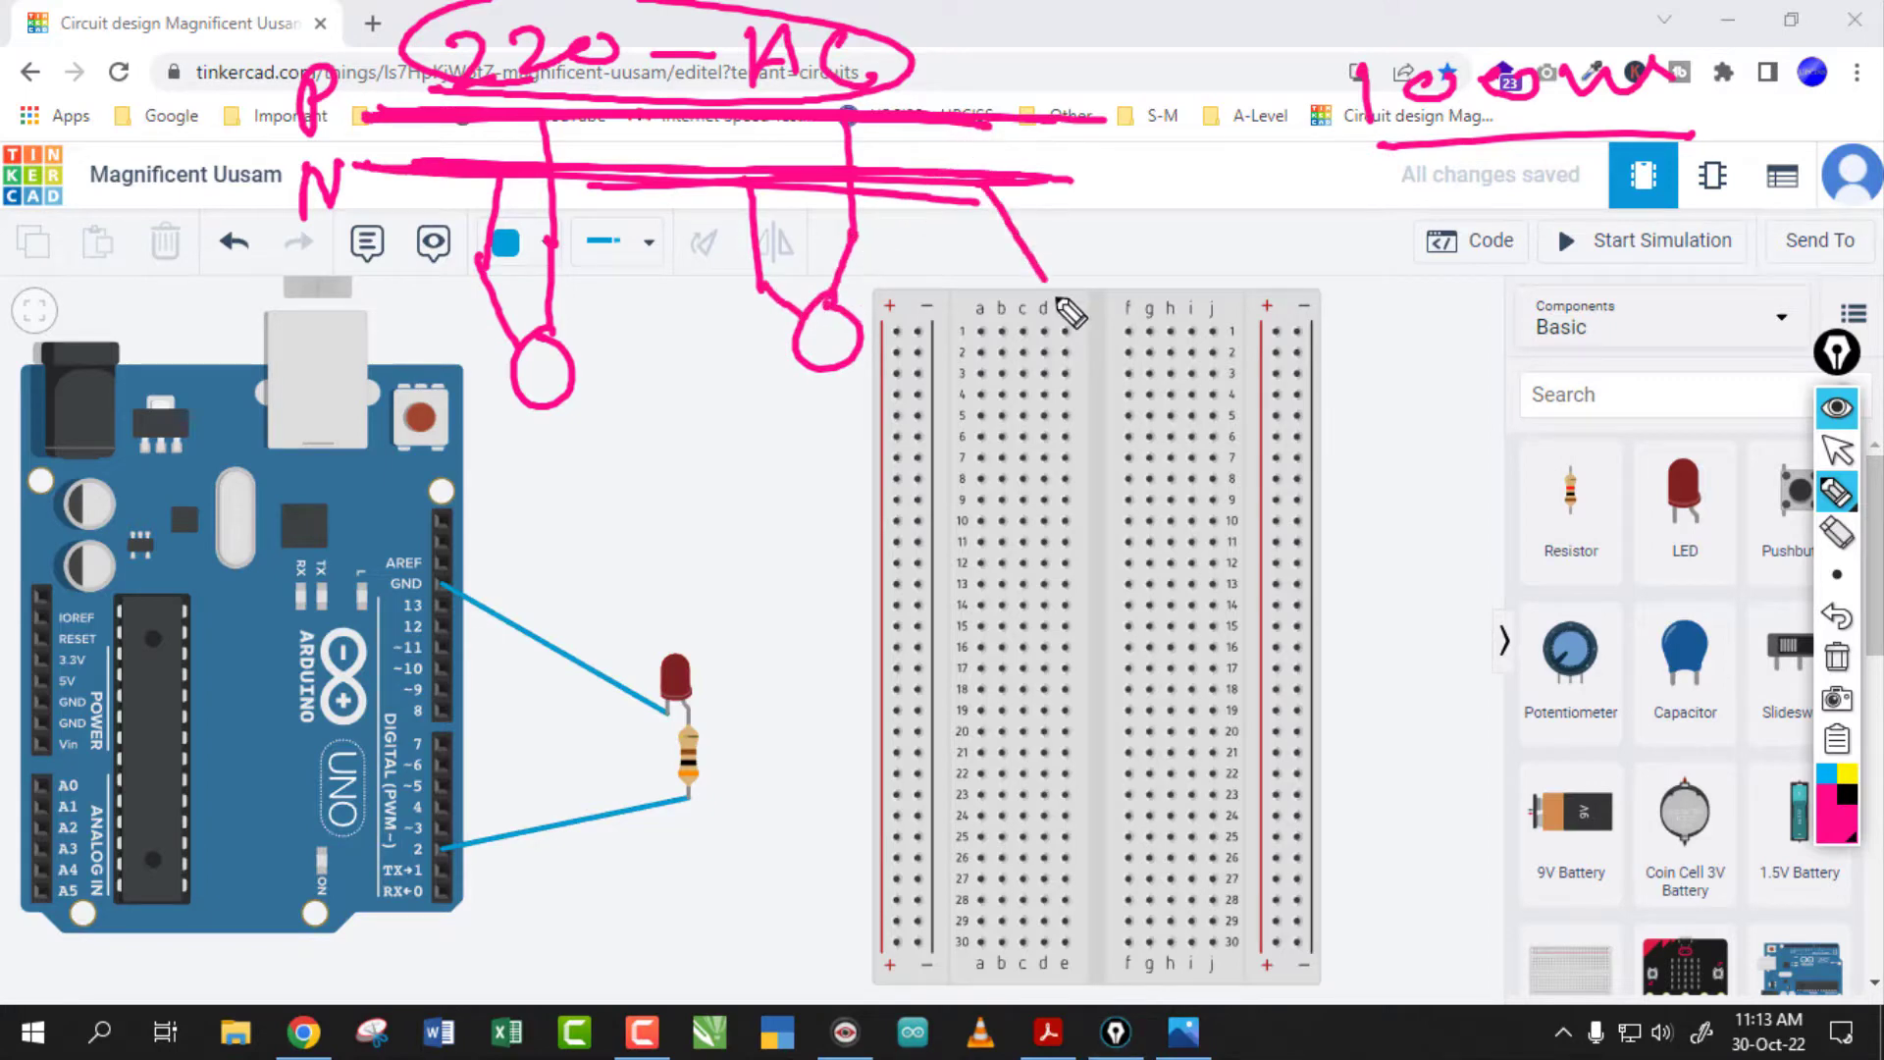
pyautogui.moveTo(1045, 105)
pyautogui.mouseDown()
pyautogui.moveTo(1170, 259)
pyautogui.moveTo(1122, 360)
pyautogui.moveTo(1153, 312)
pyautogui.mouseUp()
pyautogui.moveTo(1039, 392); pyautogui.dragTo(1231, 394)
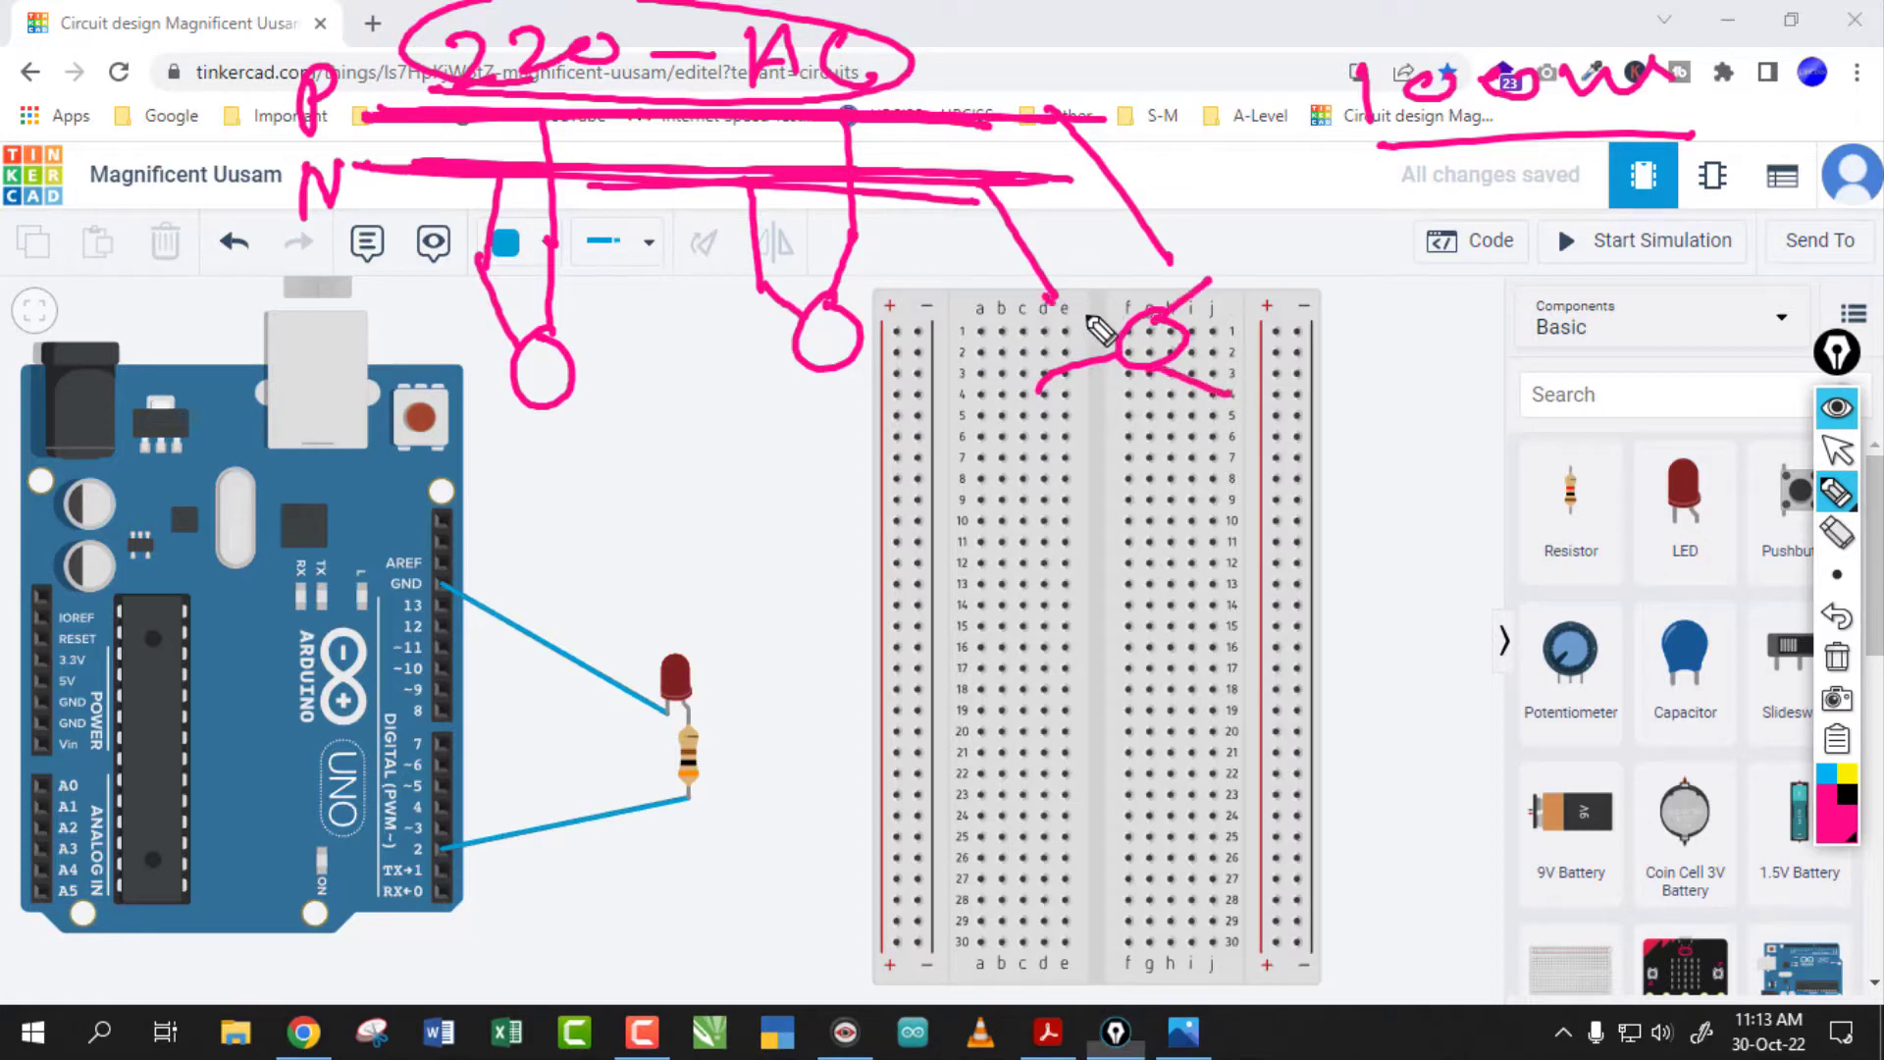
pyautogui.moveTo(1052, 297); pyautogui.dragTo(1128, 343)
pyautogui.moveTo(1209, 281); pyautogui.dragTo(1158, 334)
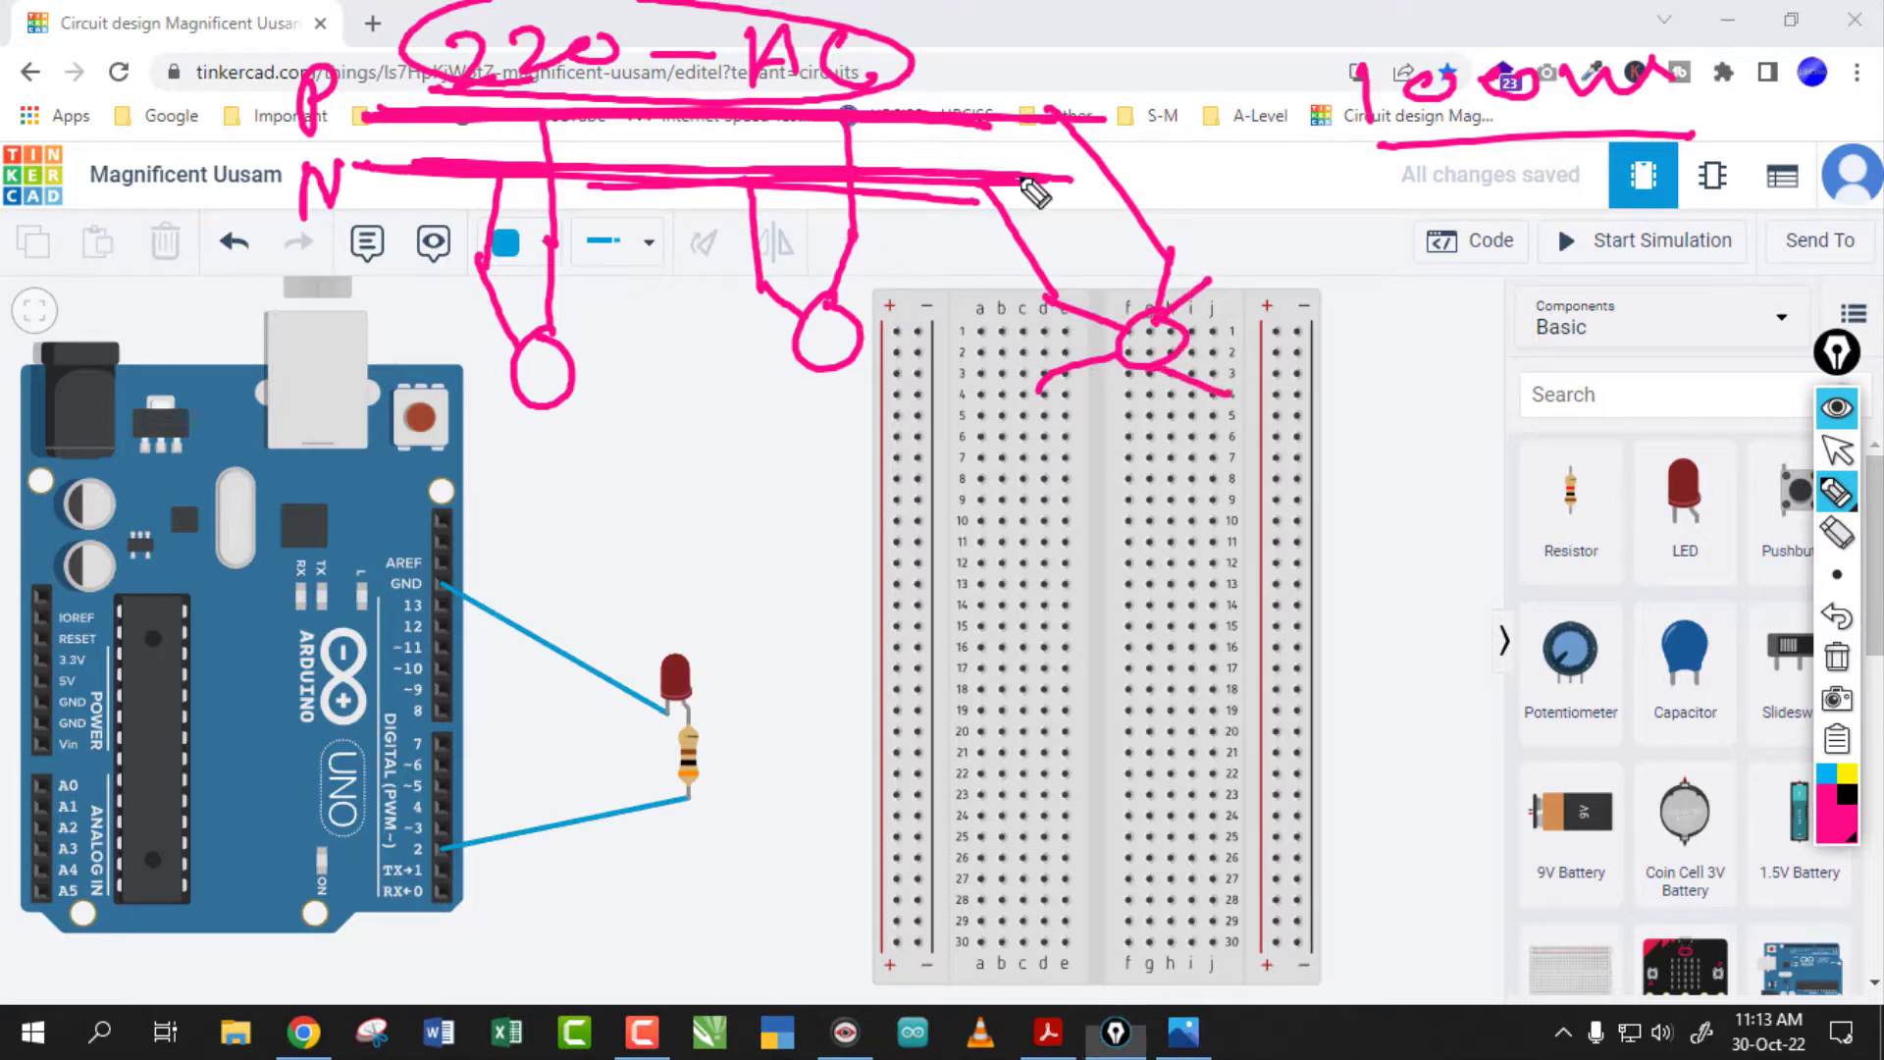
# Clear the supply sketch, circle the breadboard's left + and − labels, trace the + rail, and erase these marks
pyautogui.click(1837, 657)
pyautogui.moveTo(891, 314)
pyautogui.mouseDown()
pyautogui.moveTo(951, 311)
pyautogui.moveTo(891, 495)
pyautogui.mouseUp()
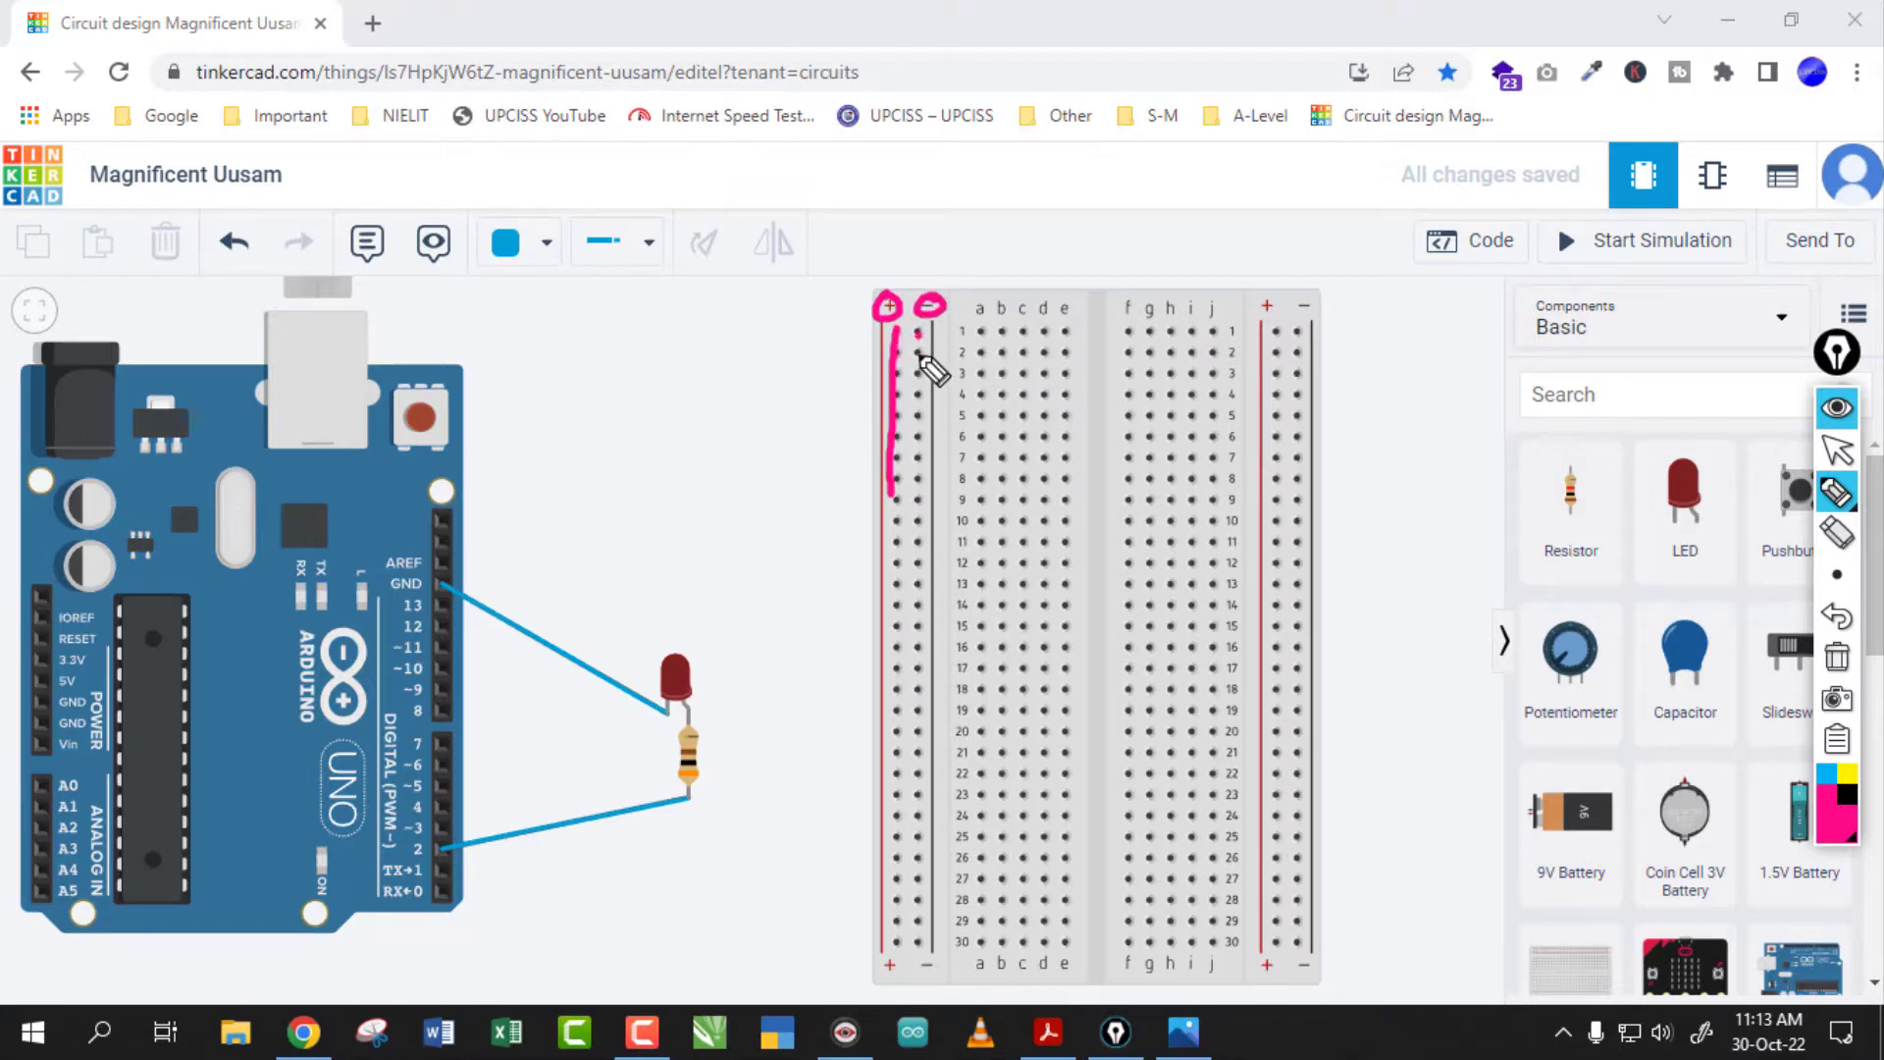
pyautogui.click(1837, 657)
pyautogui.click(1837, 449)
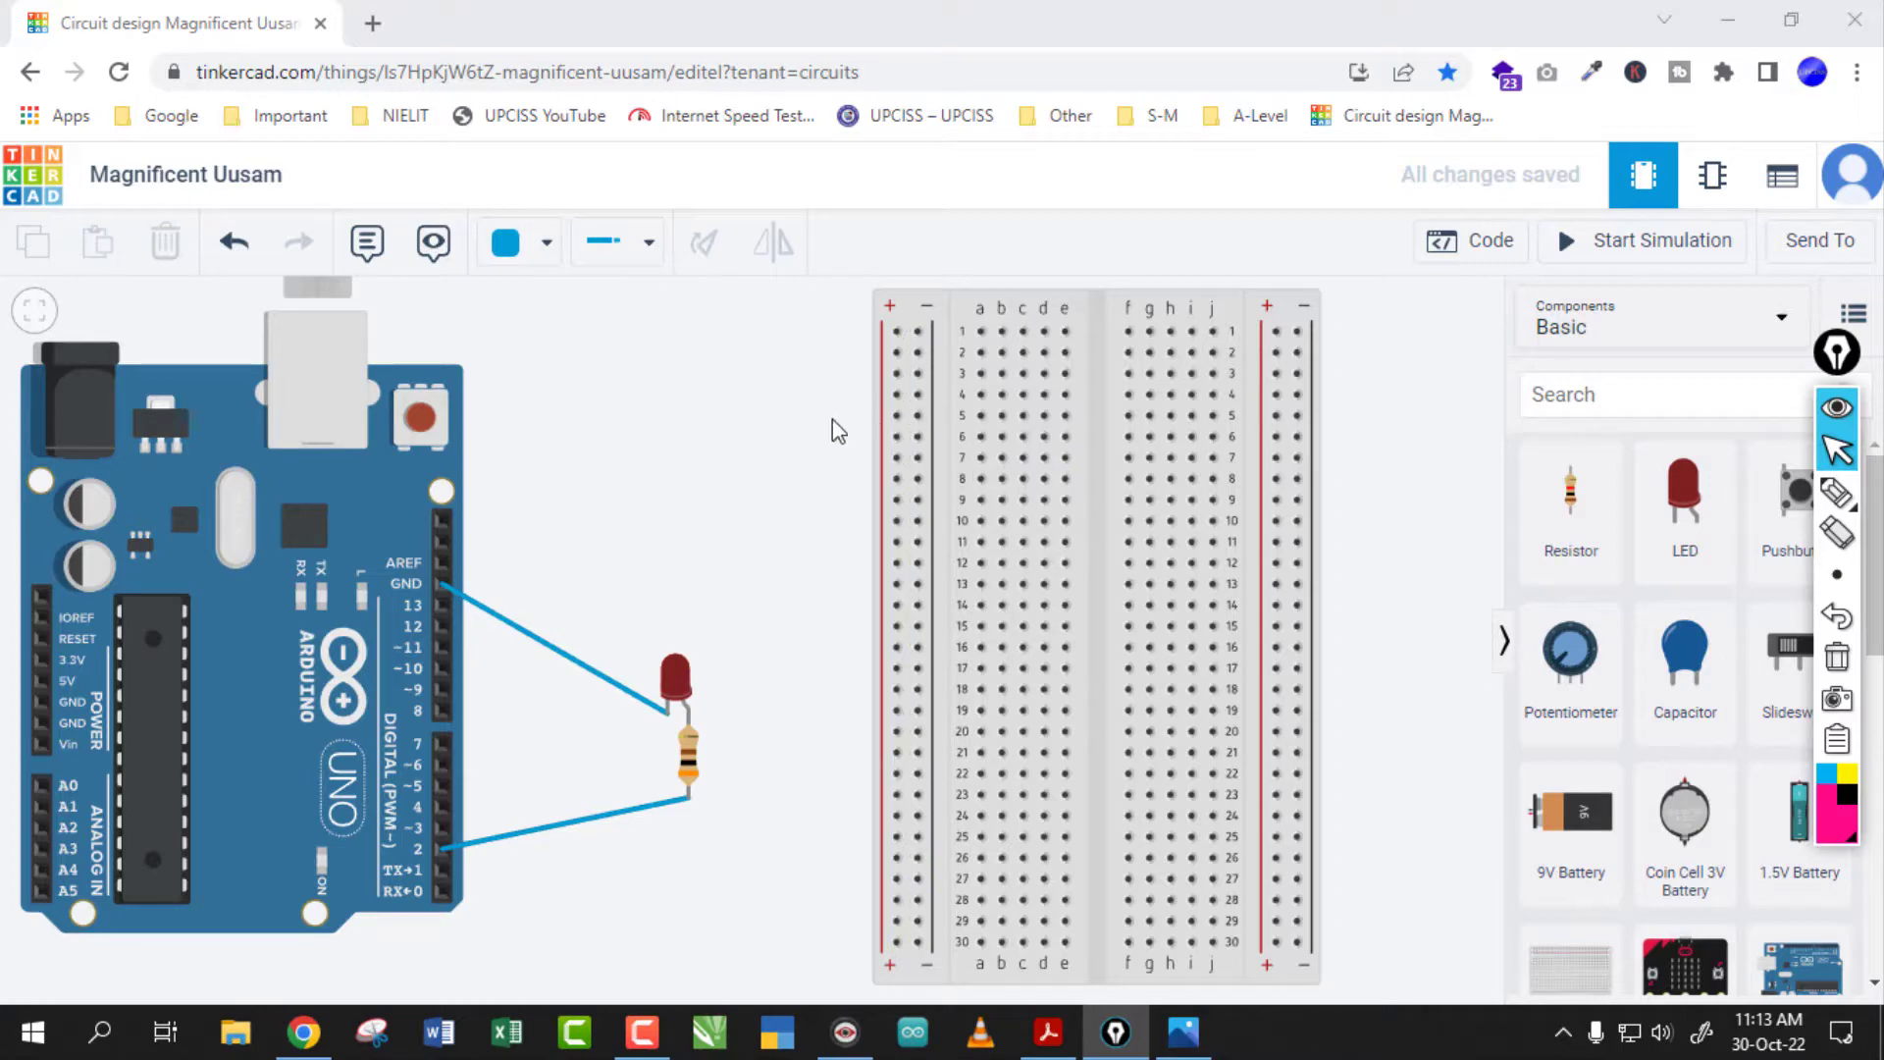
# Reconnect the LED end of the Arduino GND wire to the breadboard's left + rail at row 1
pyautogui.click(791, 479)
pyautogui.click(519, 632)
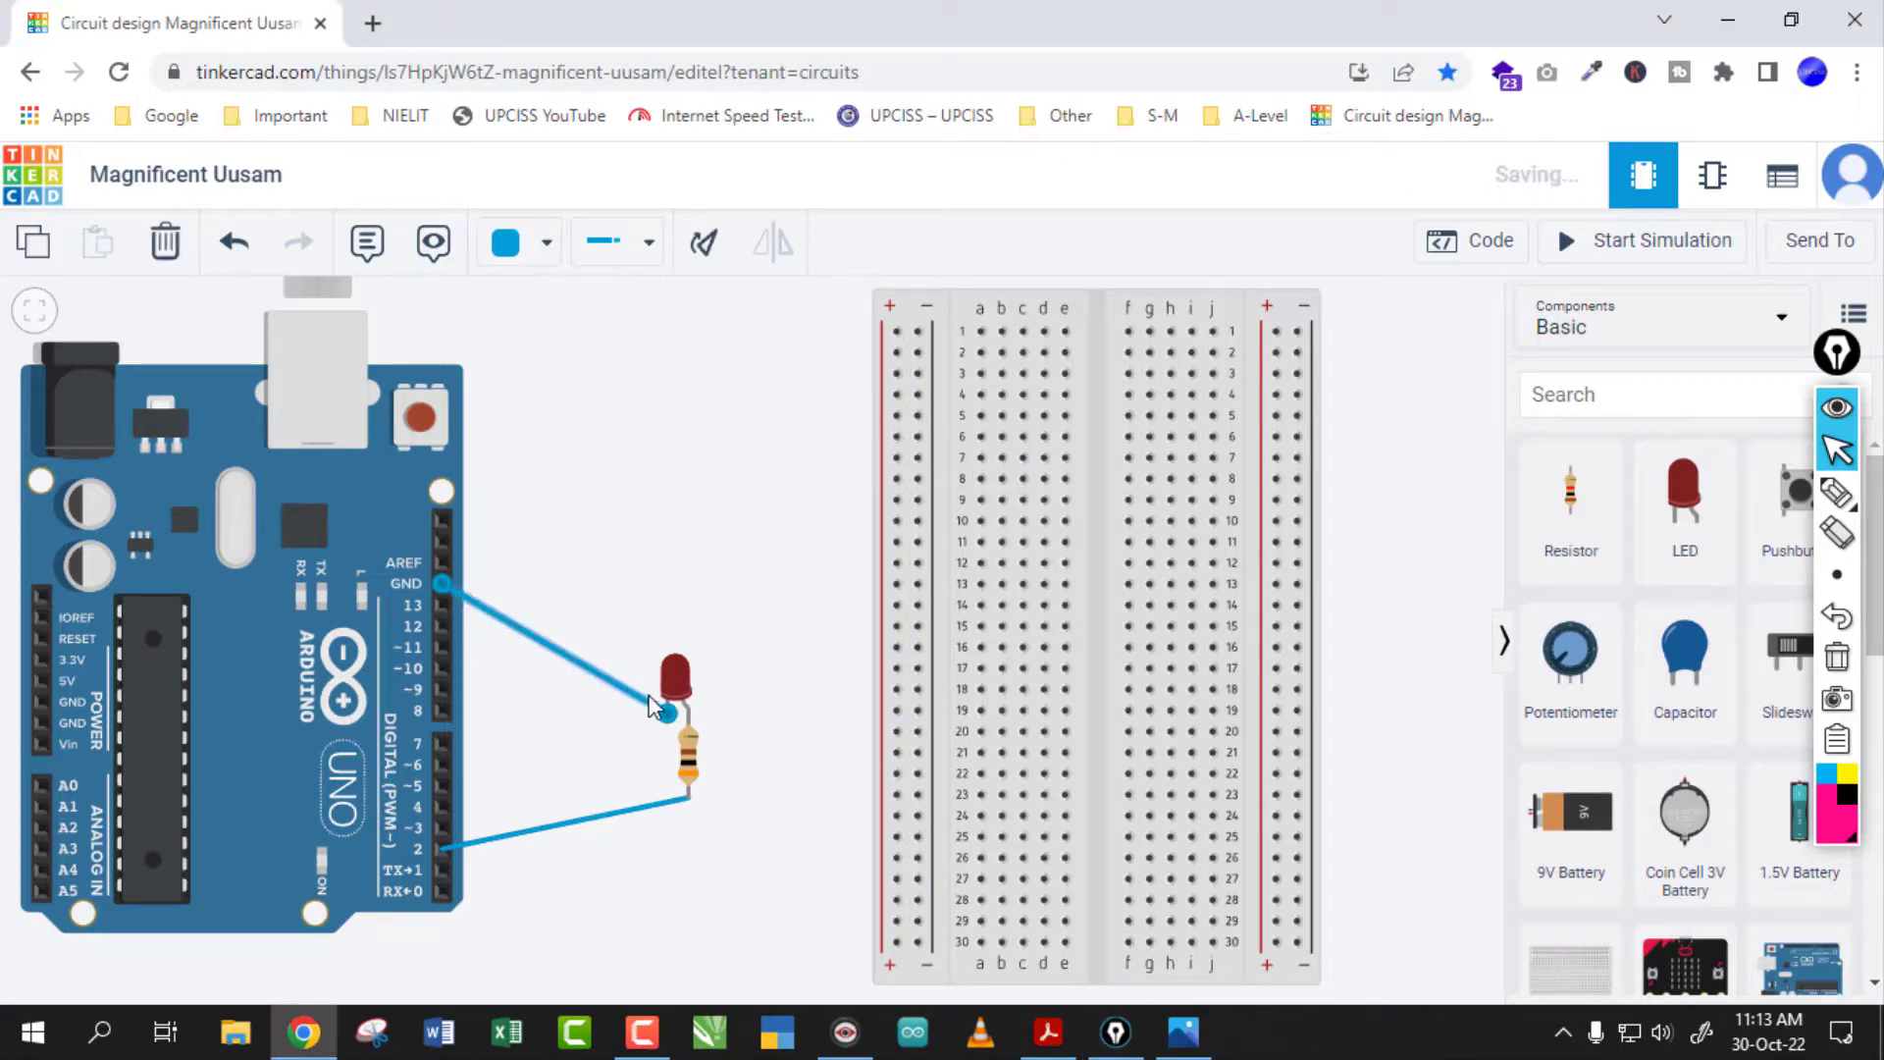
pyautogui.moveTo(667, 714); pyautogui.dragTo(896, 331)
pyautogui.click(868, 365)
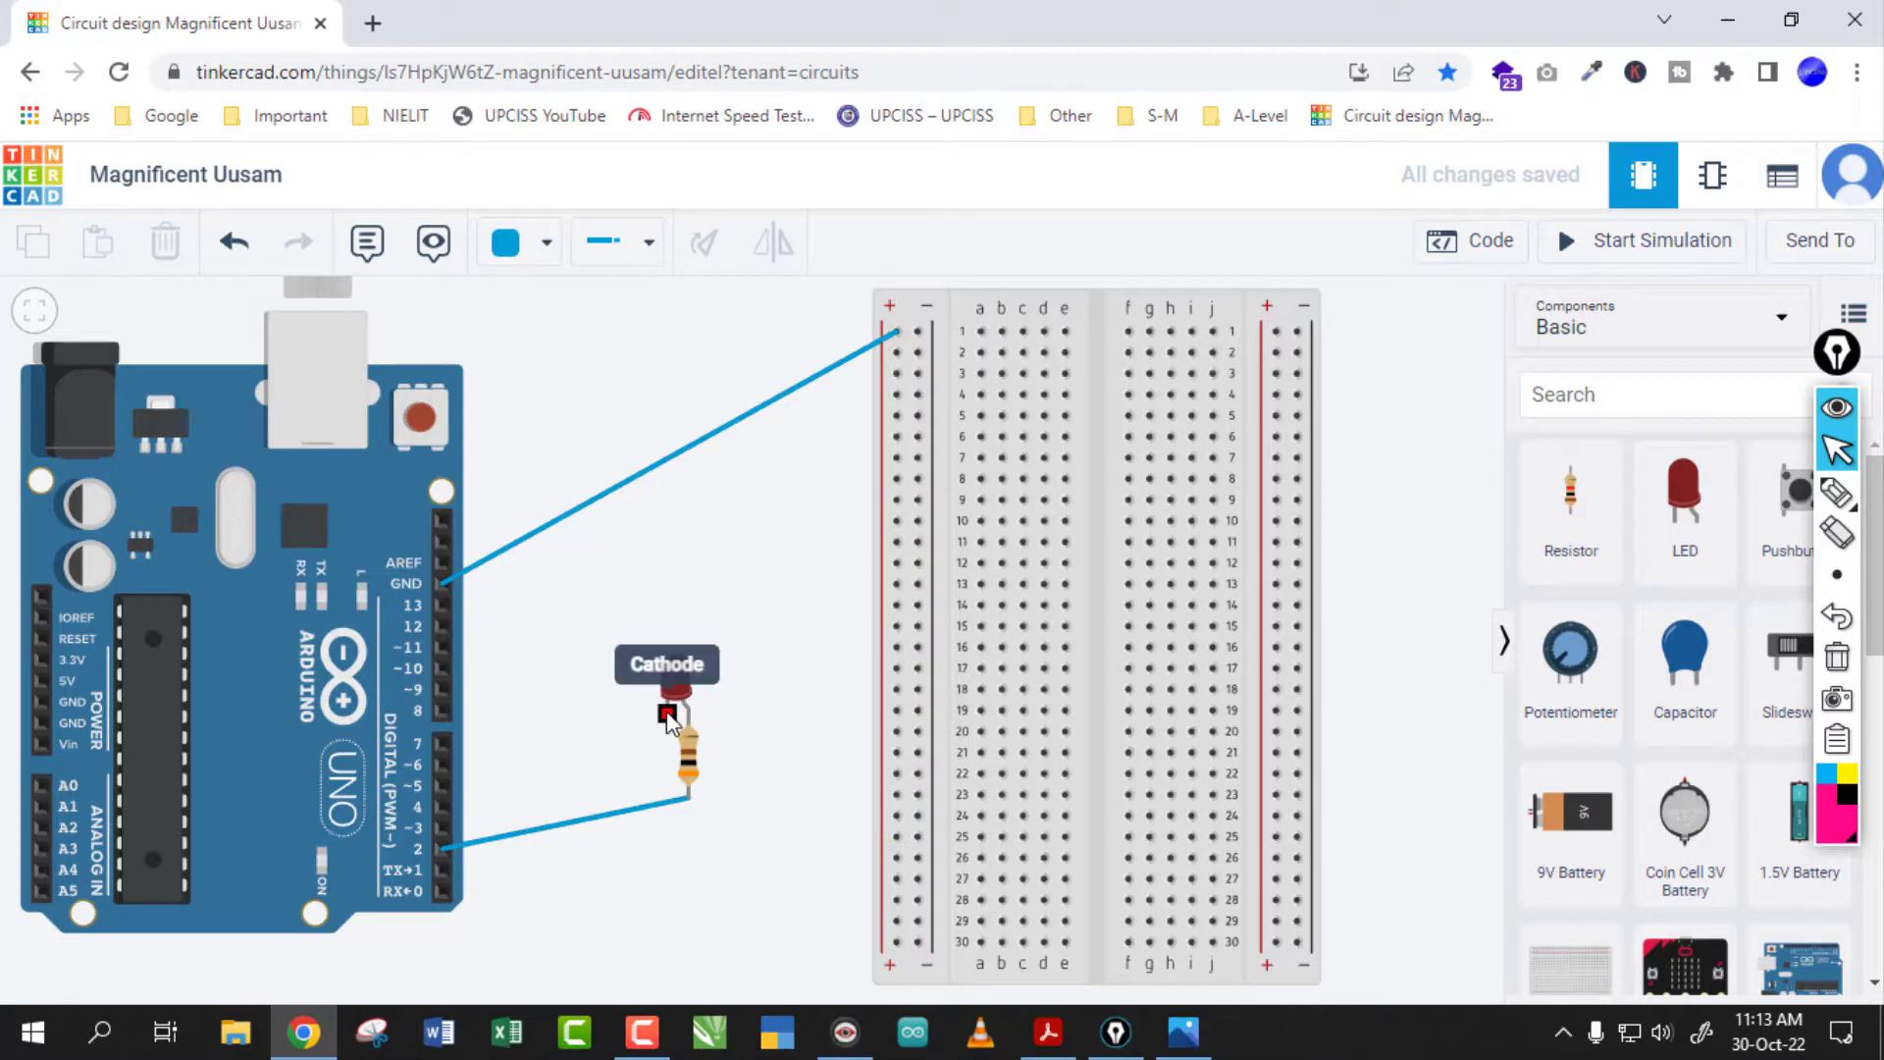
# Wire the LED cathode to the left + rail at row 13, and run and stop the simulation
pyautogui.click(896, 521)
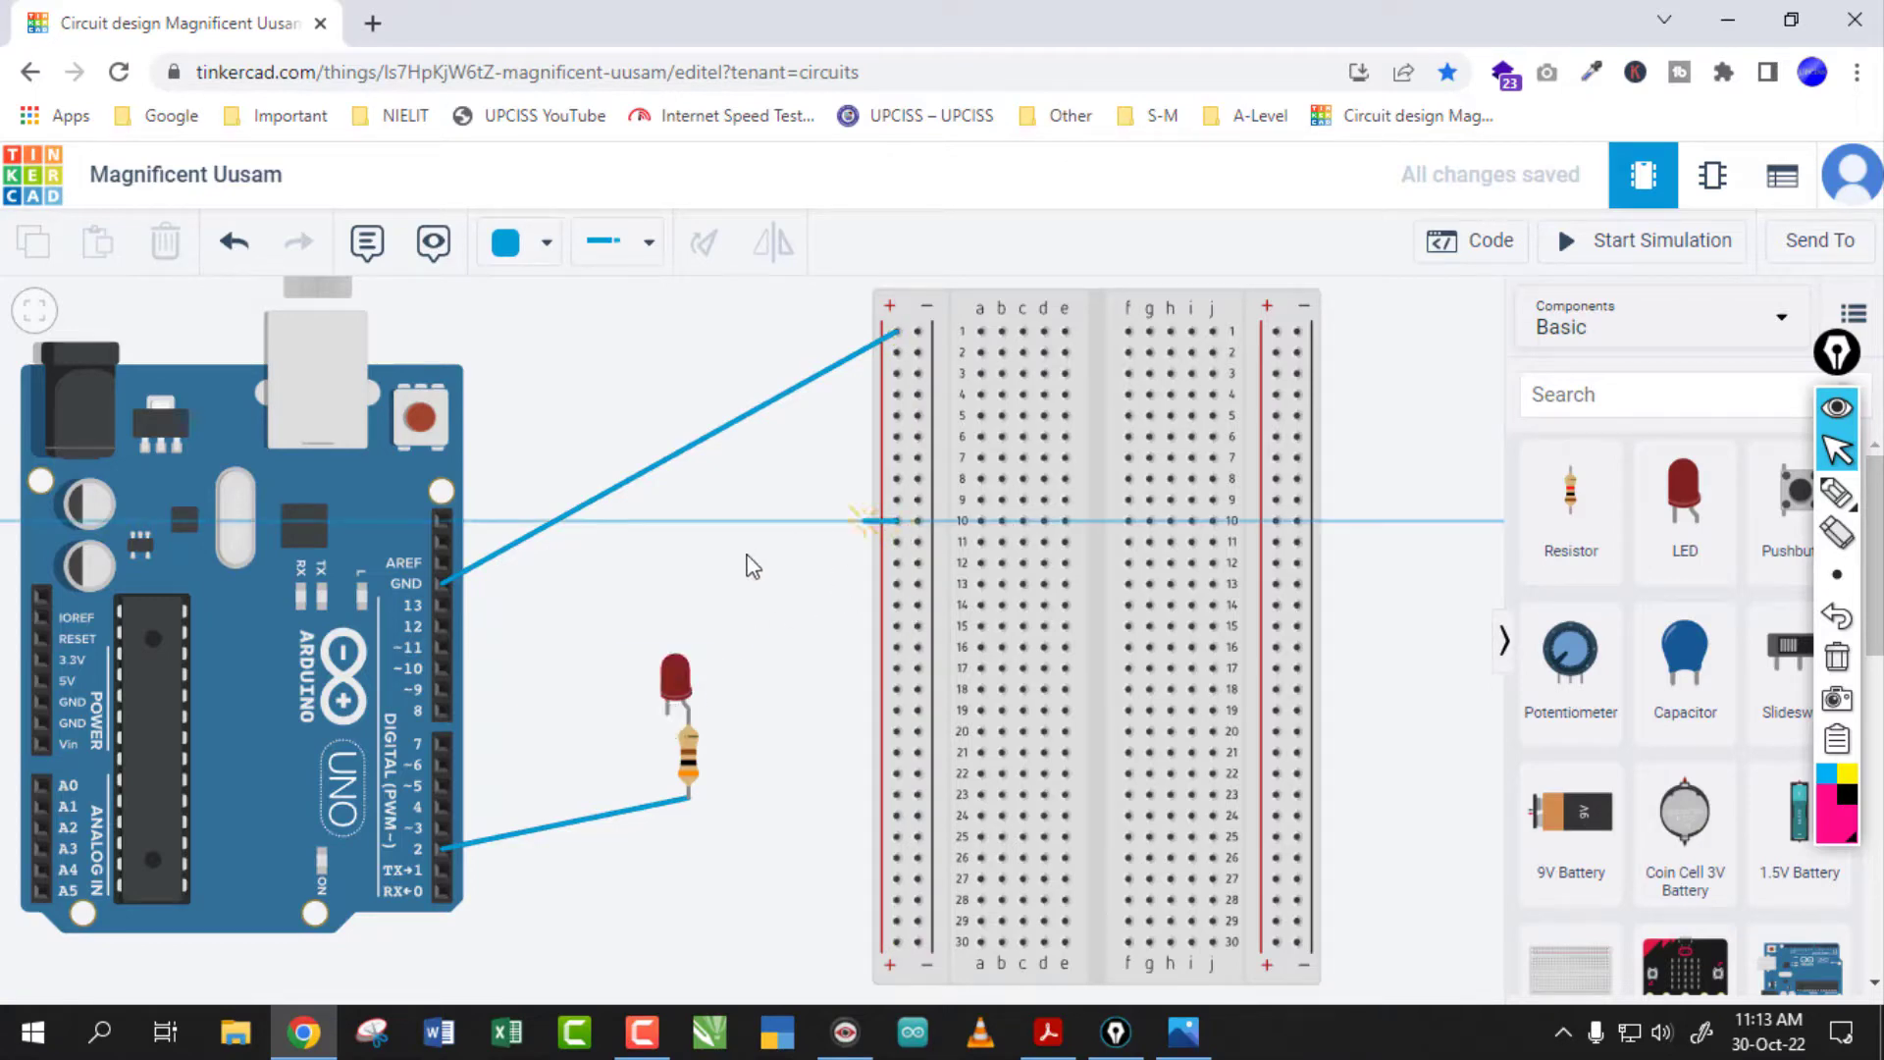
pyautogui.click(668, 714)
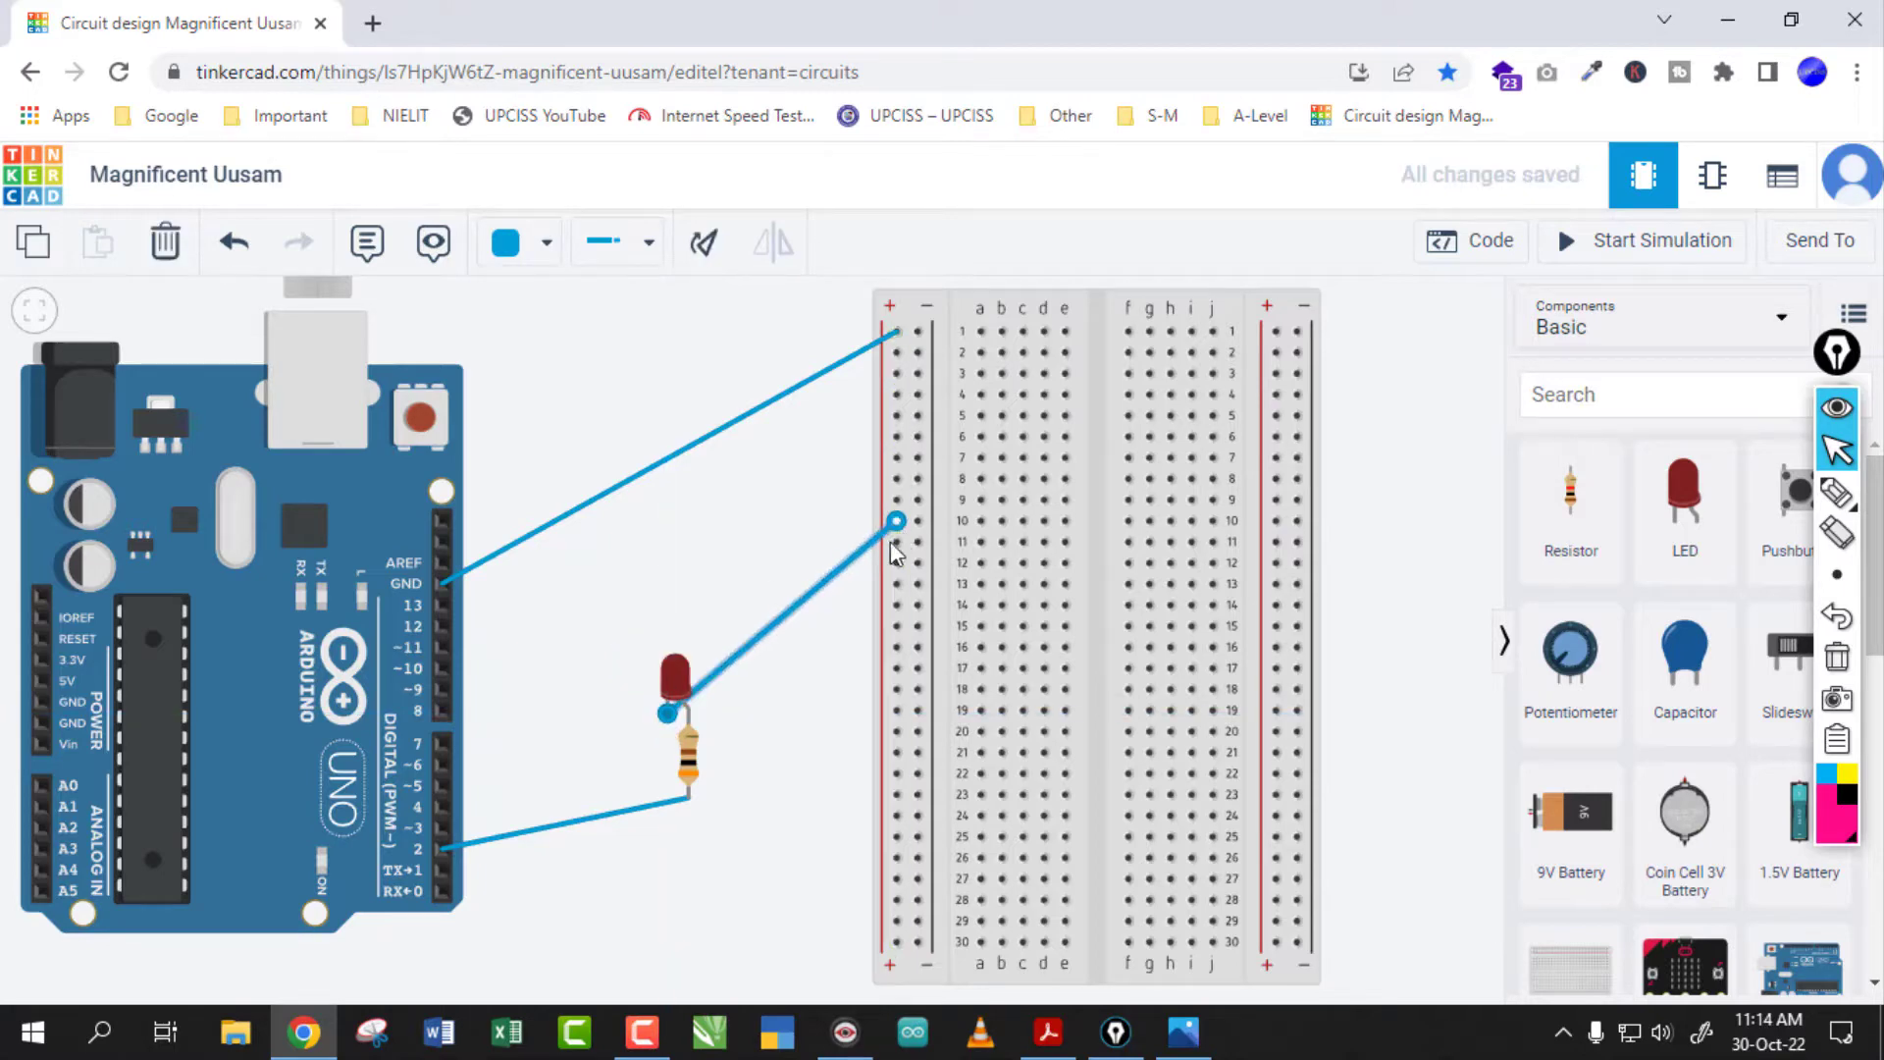
pyautogui.moveTo(896, 521); pyautogui.dragTo(896, 585)
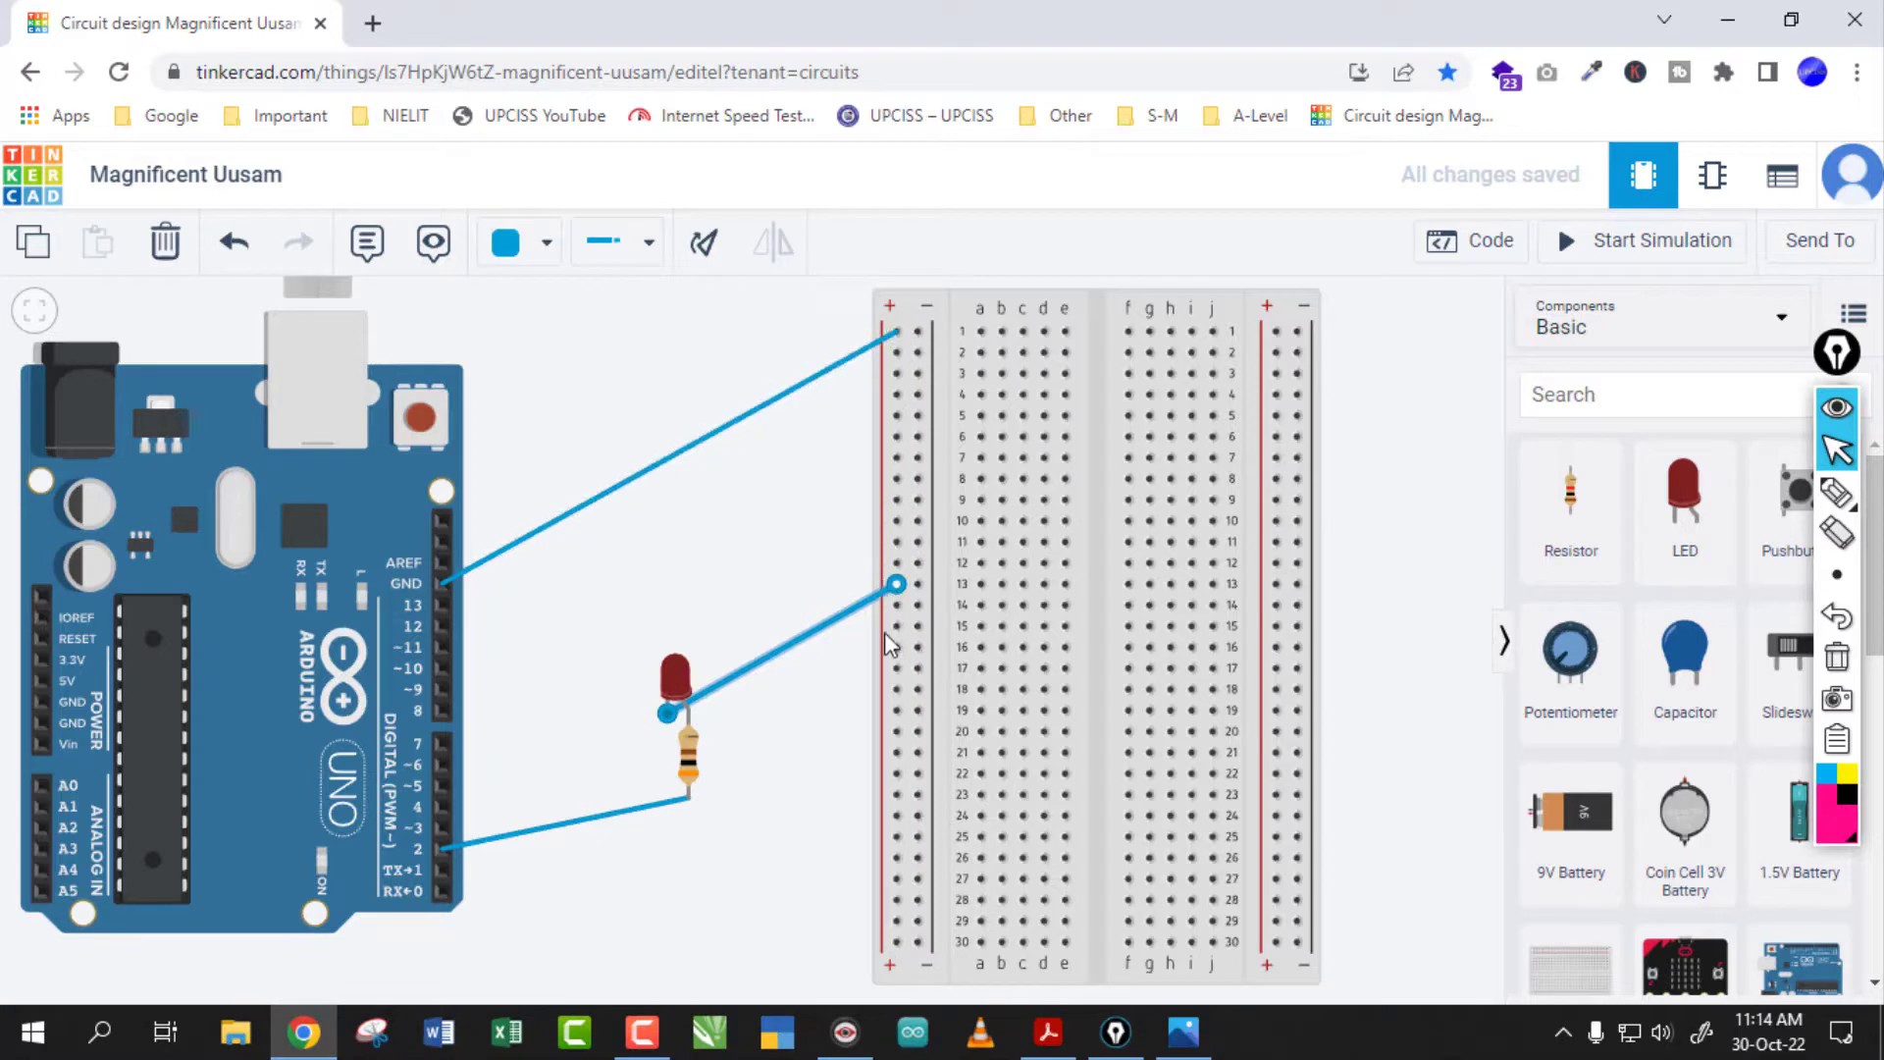
pyautogui.click(792, 552)
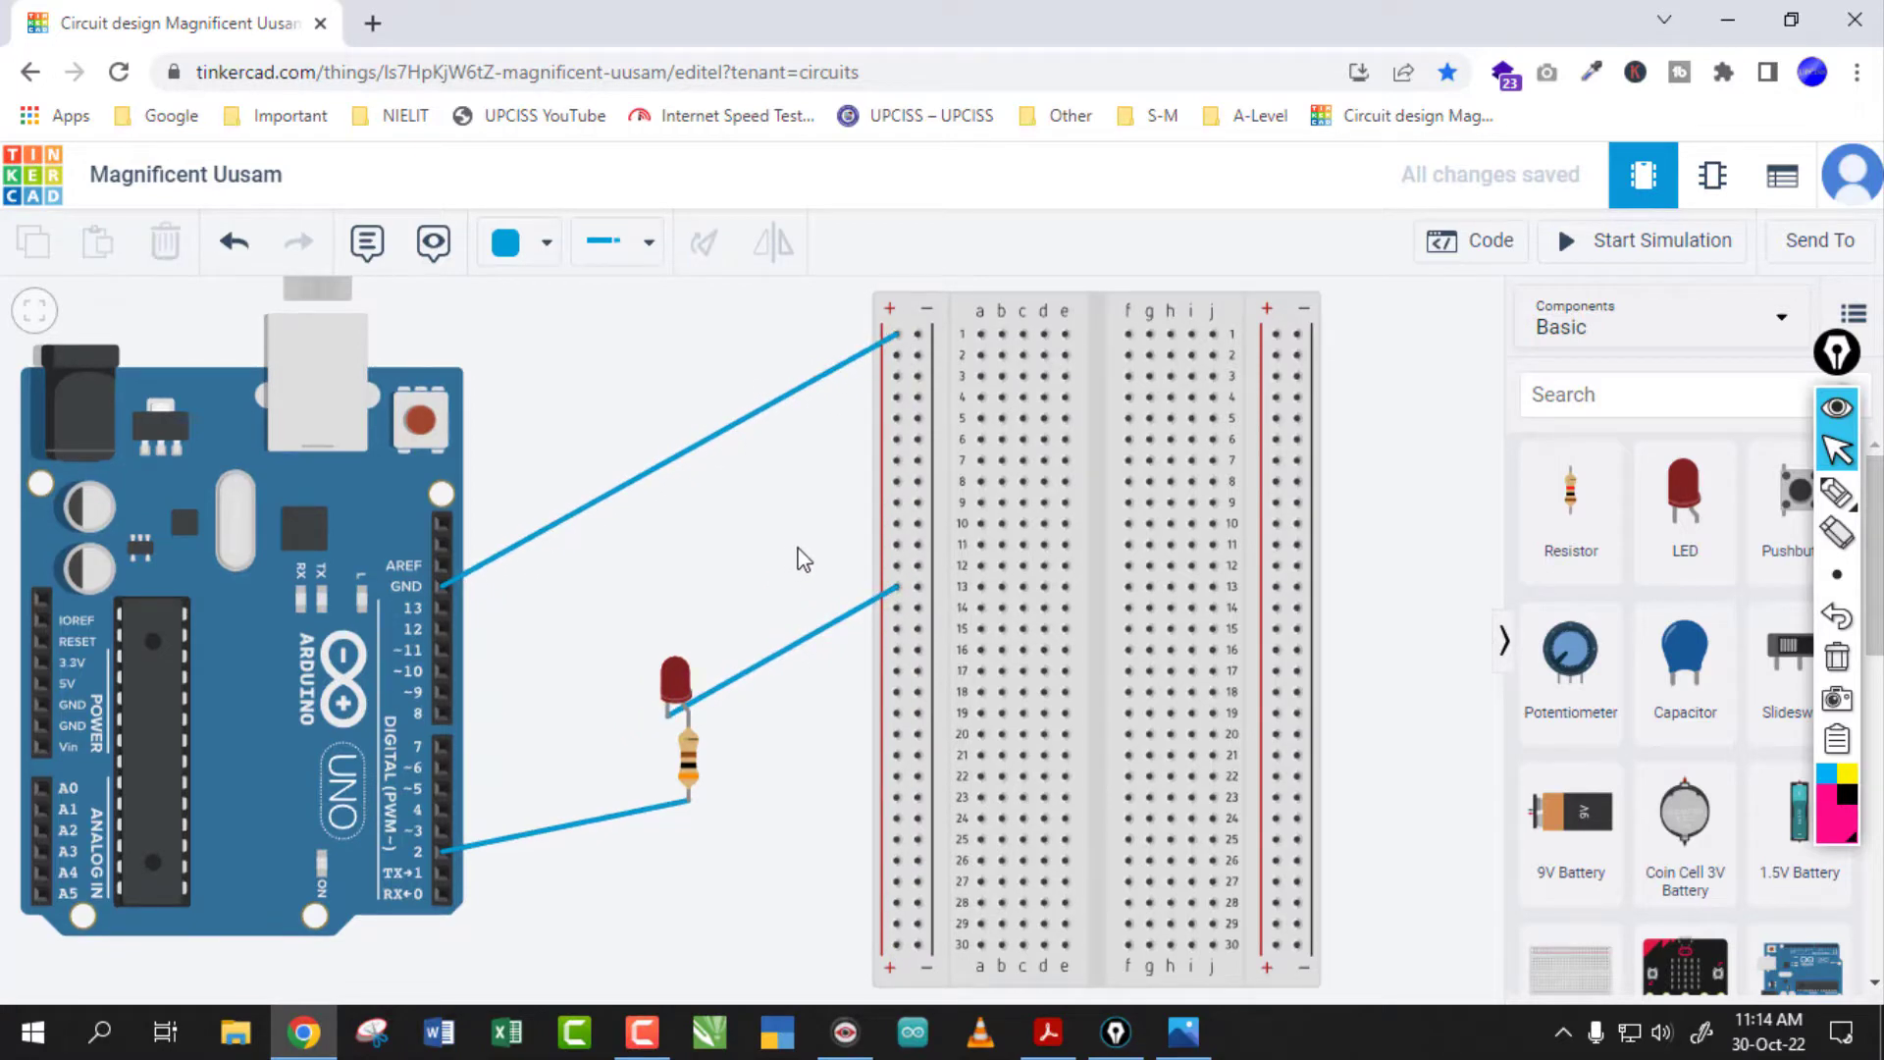
pyautogui.click(1610, 239)
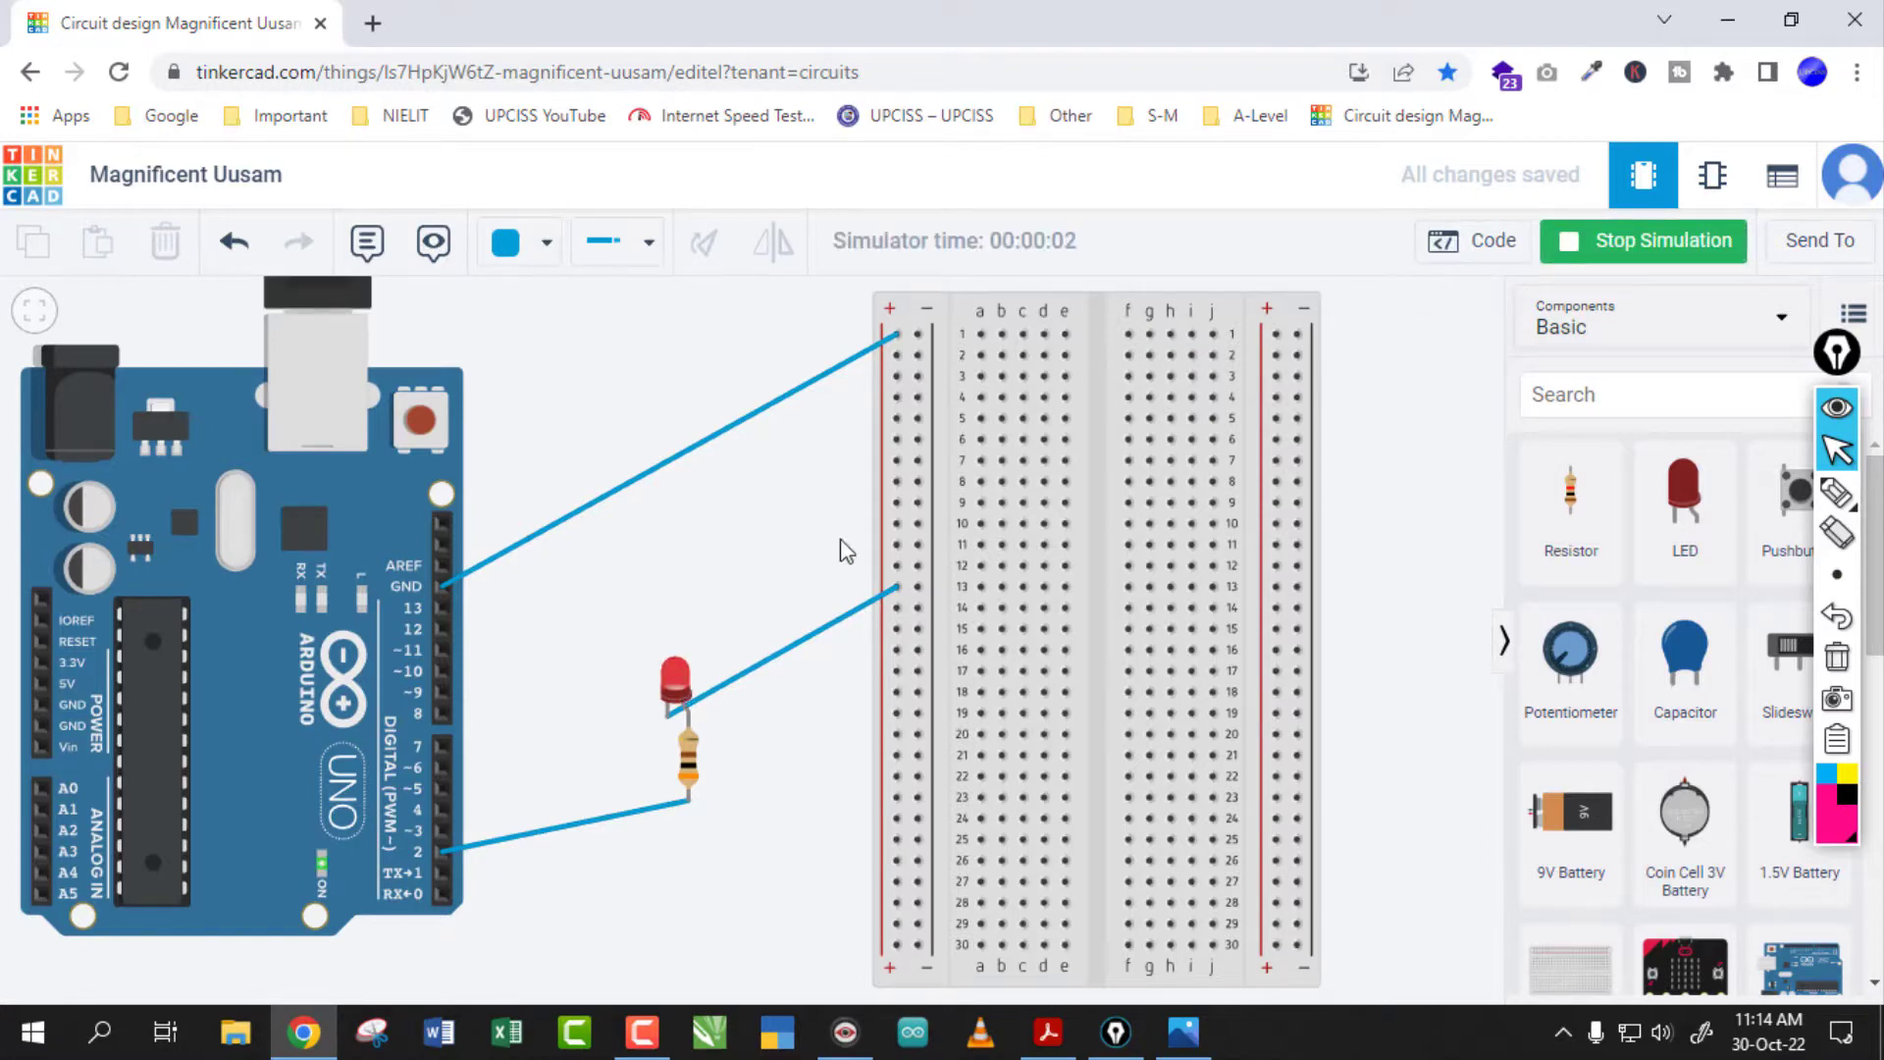
pyautogui.click(1610, 257)
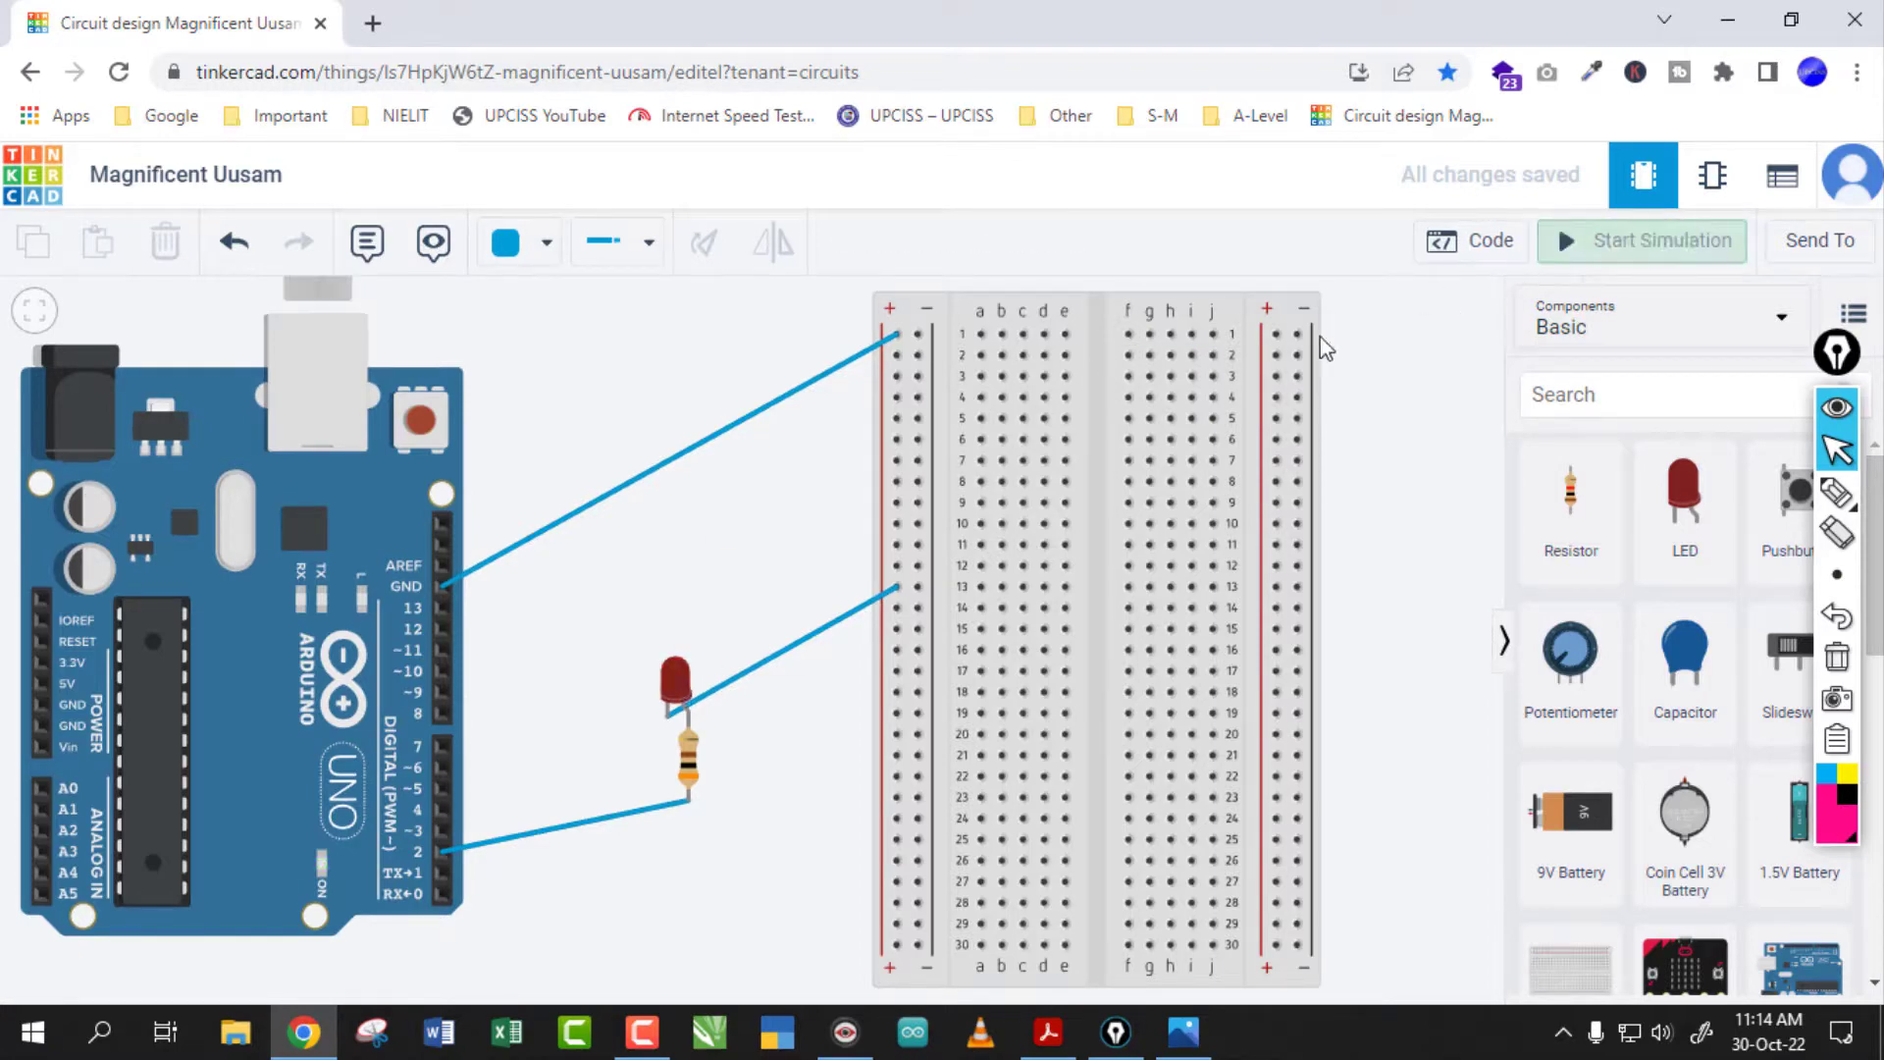
# Try the cathode wire on the left − rail at row 13, running and stopping the simulation
pyautogui.click(868, 602)
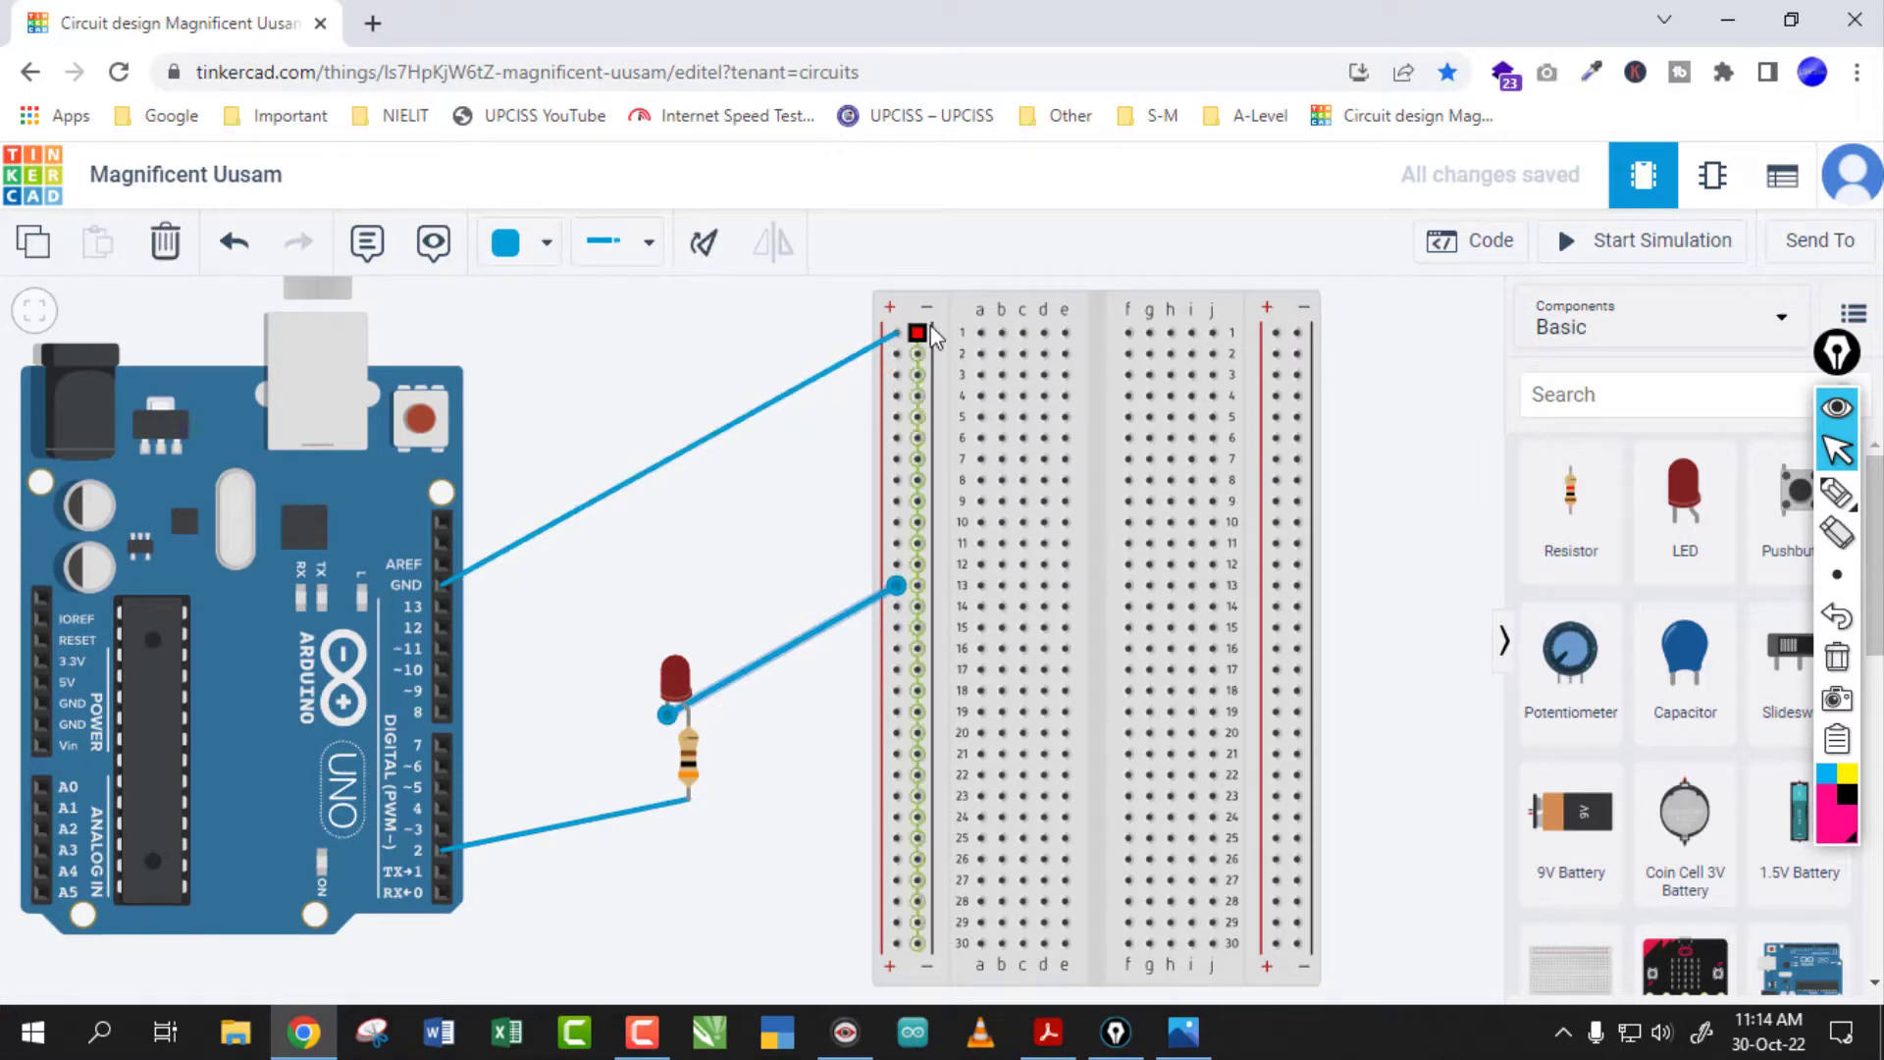
pyautogui.moveTo(897, 590); pyautogui.dragTo(918, 591)
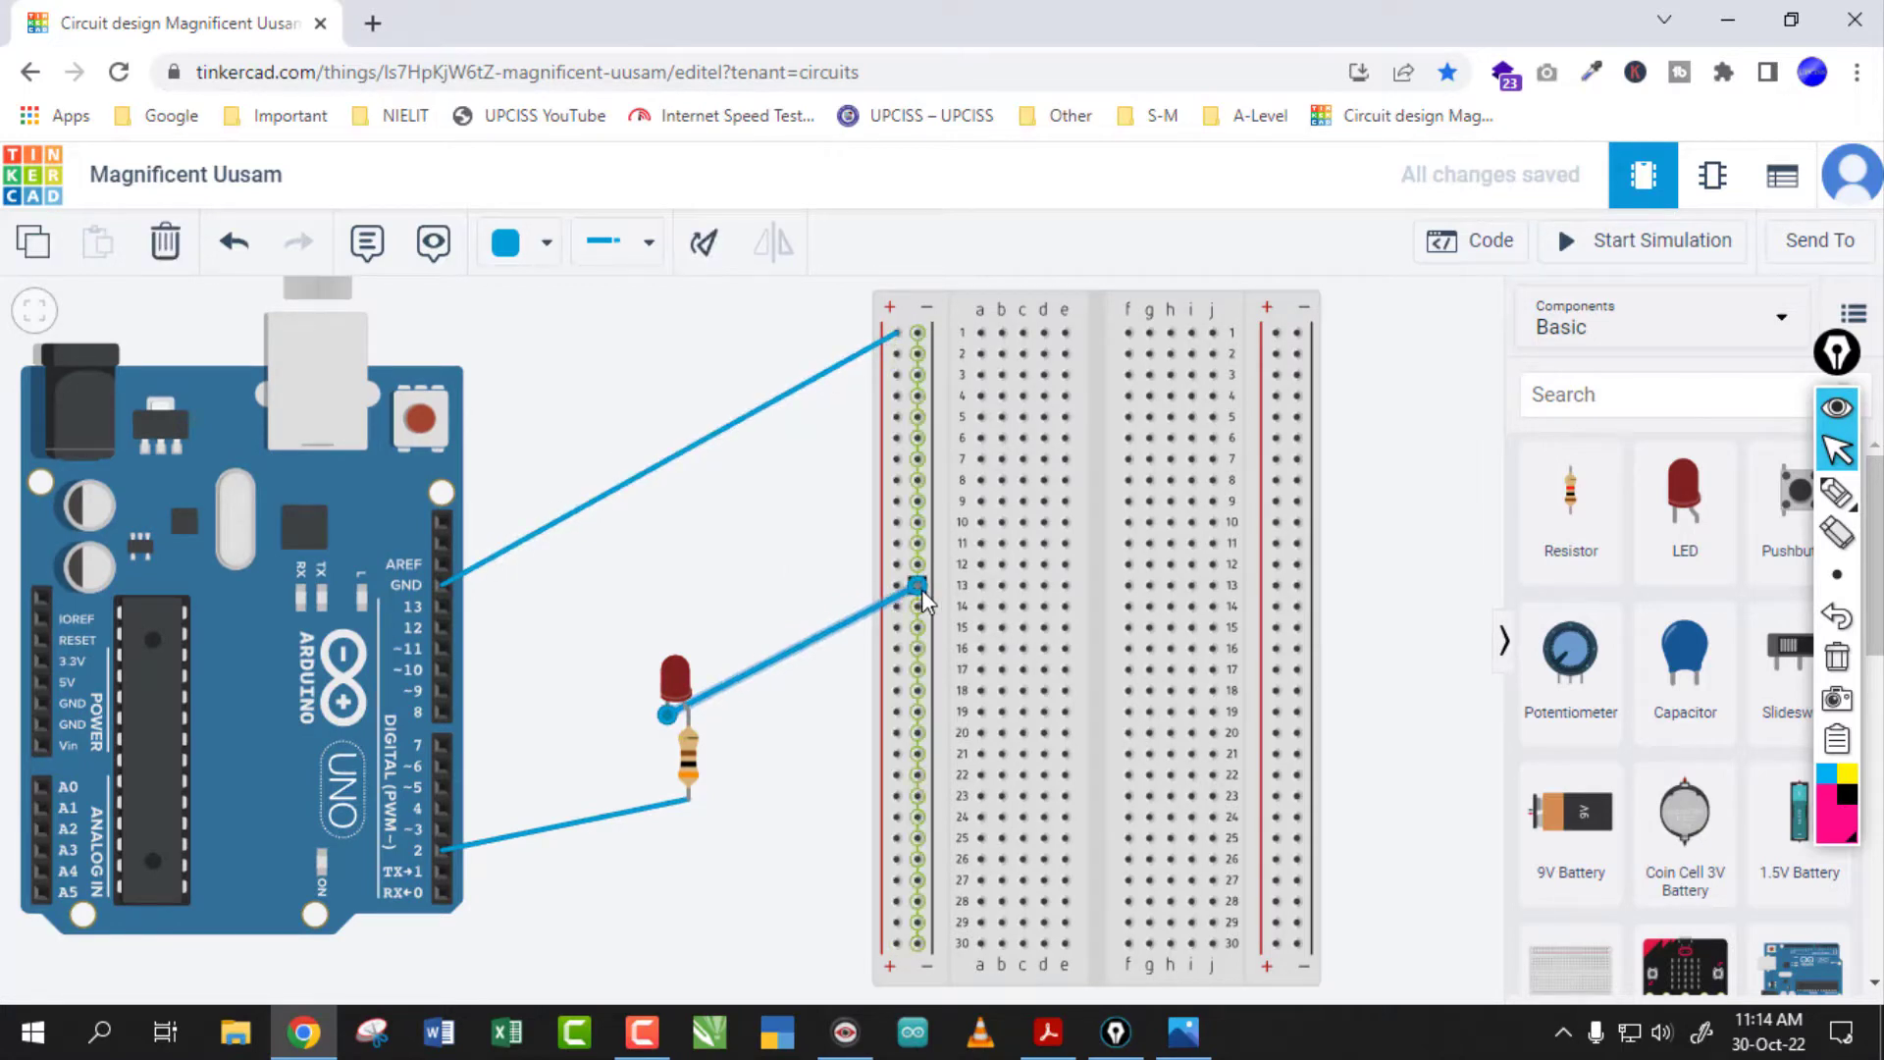
pyautogui.click(1555, 247)
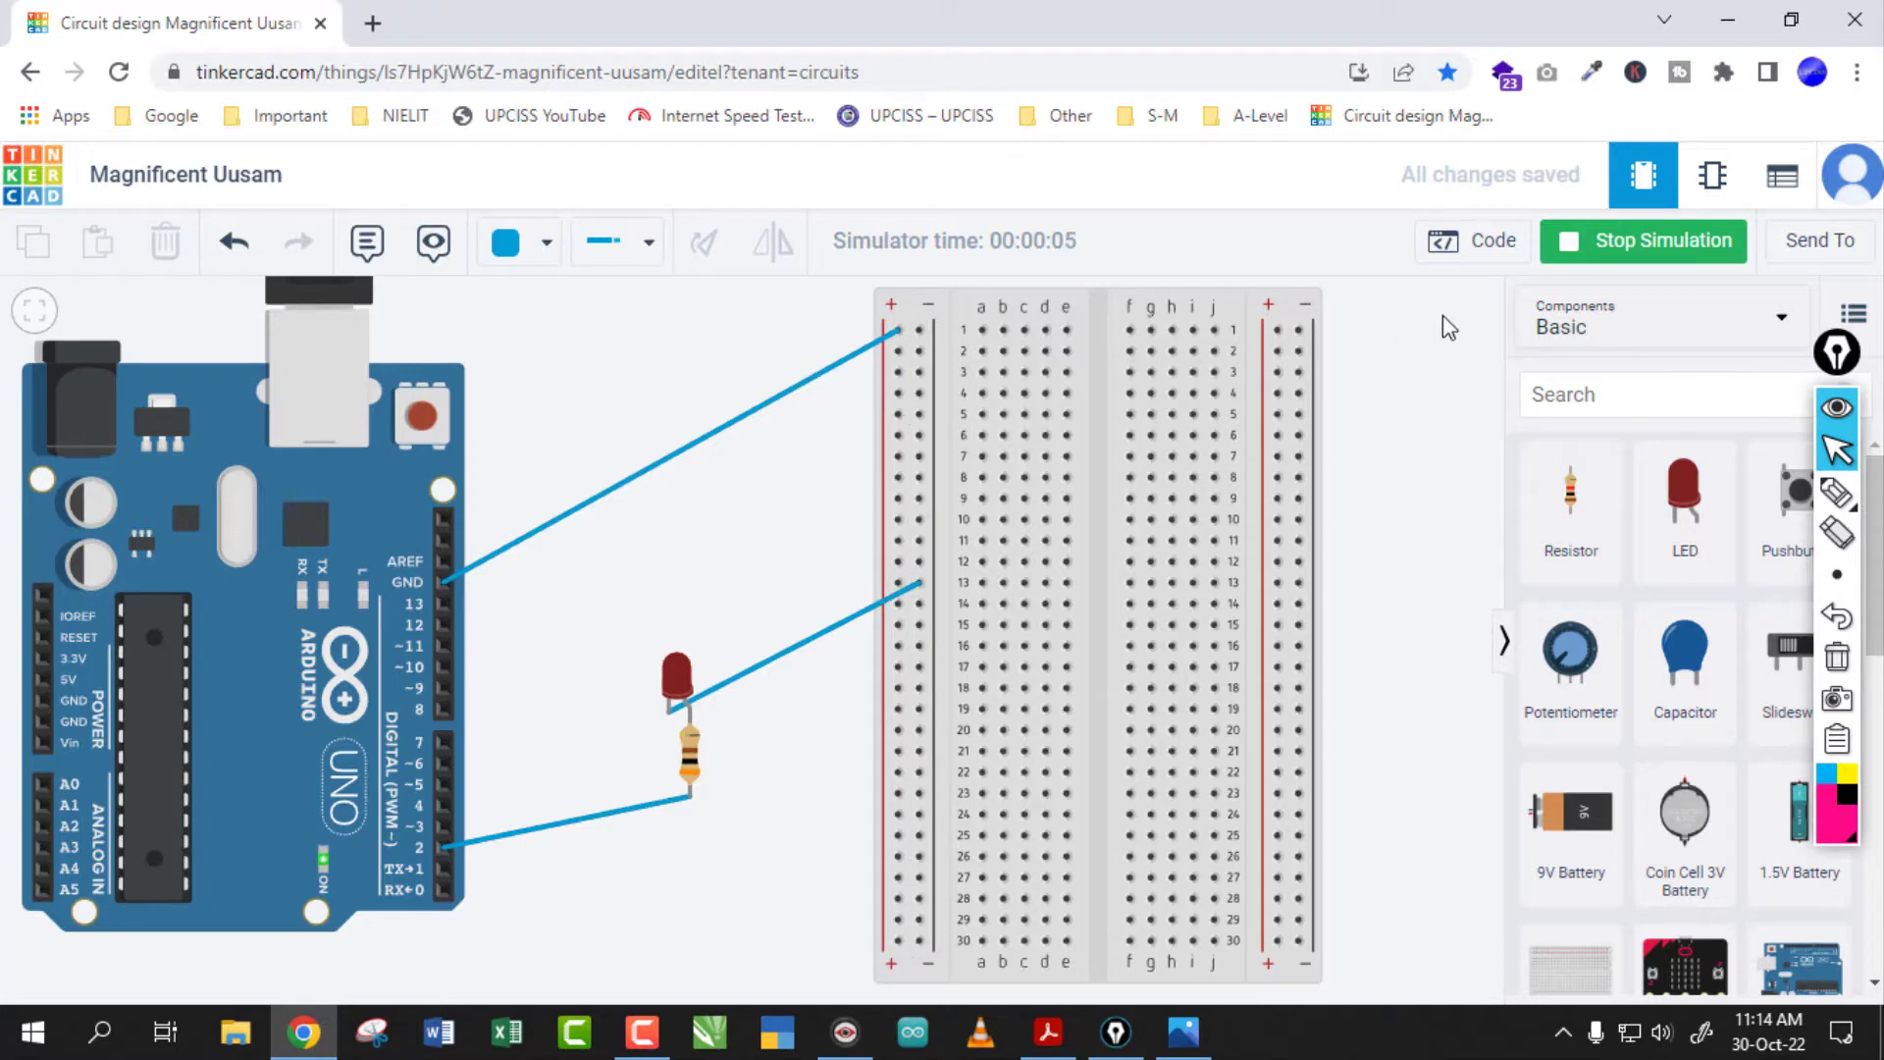
pyautogui.click(1607, 261)
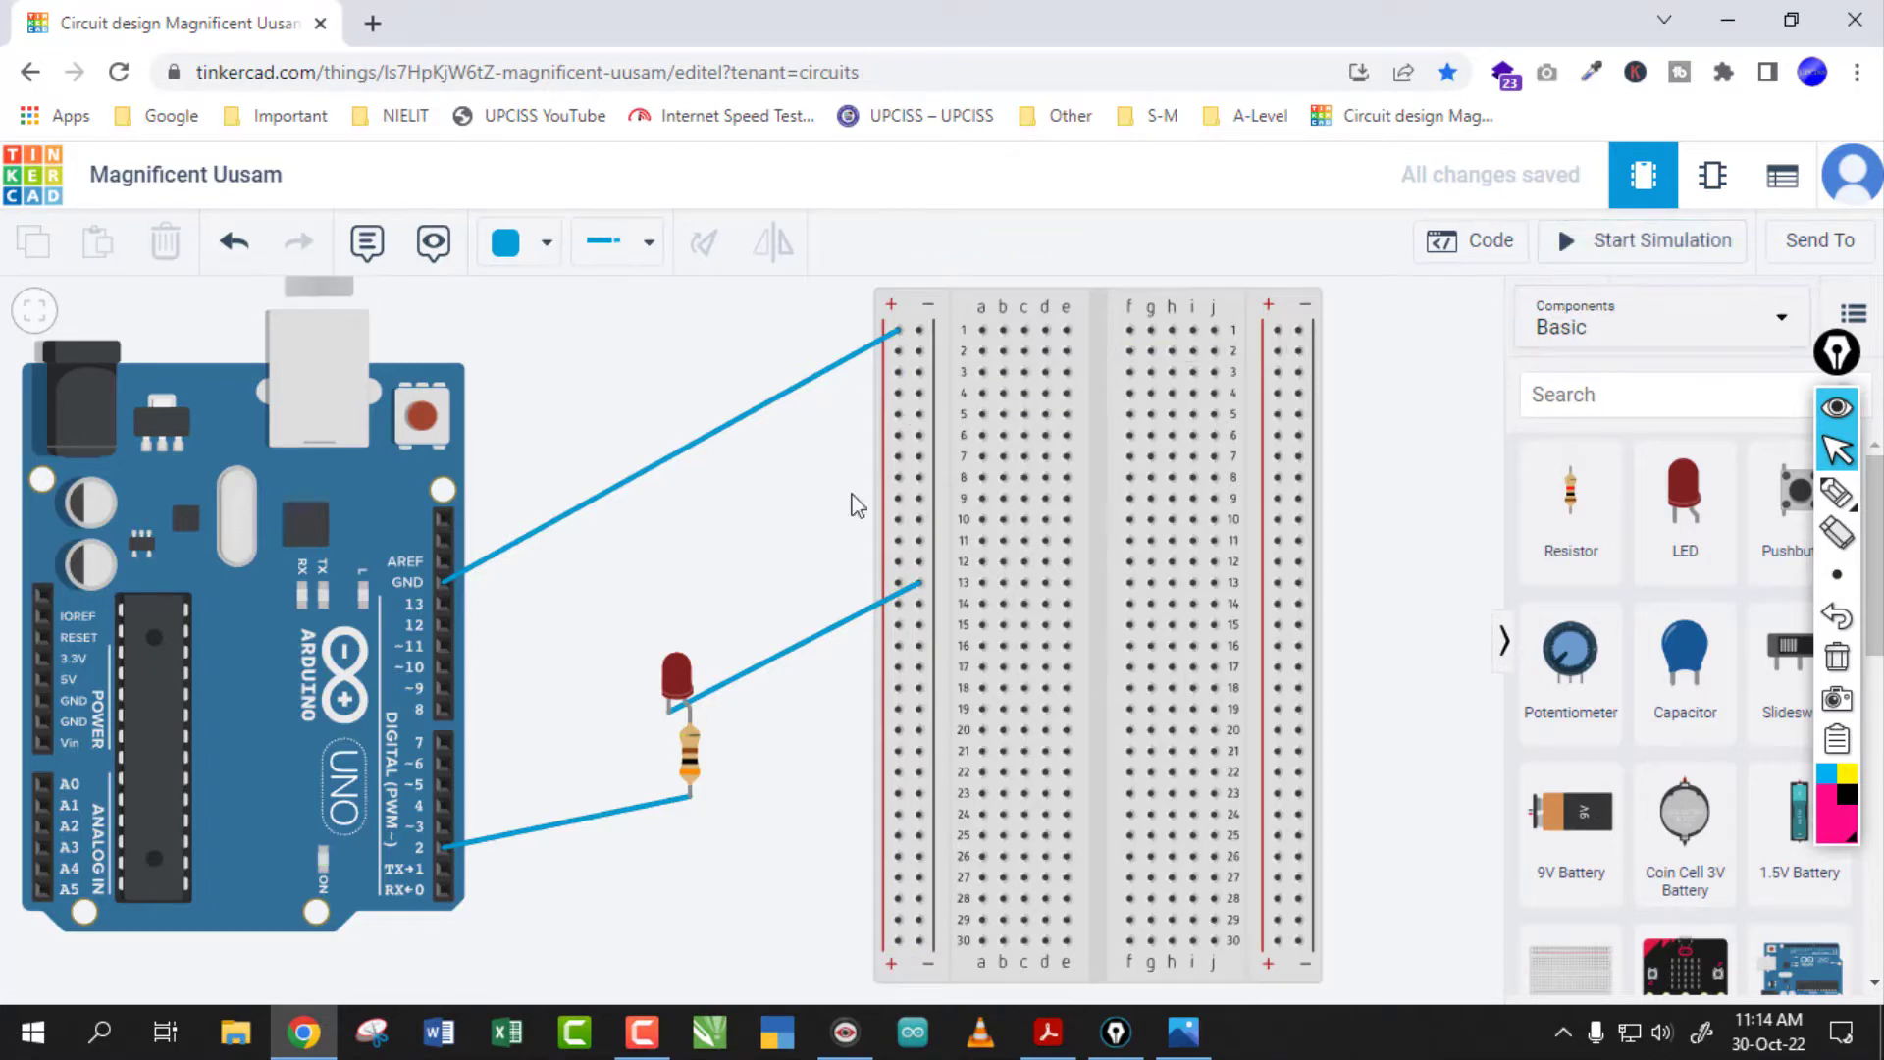
# Return the cathode wire to the left + rail at row 14, and bridge that rail from row 6 to the right + rail at row 1
pyautogui.click(918, 586)
pyautogui.moveTo(881, 598); pyautogui.dragTo(896, 602)
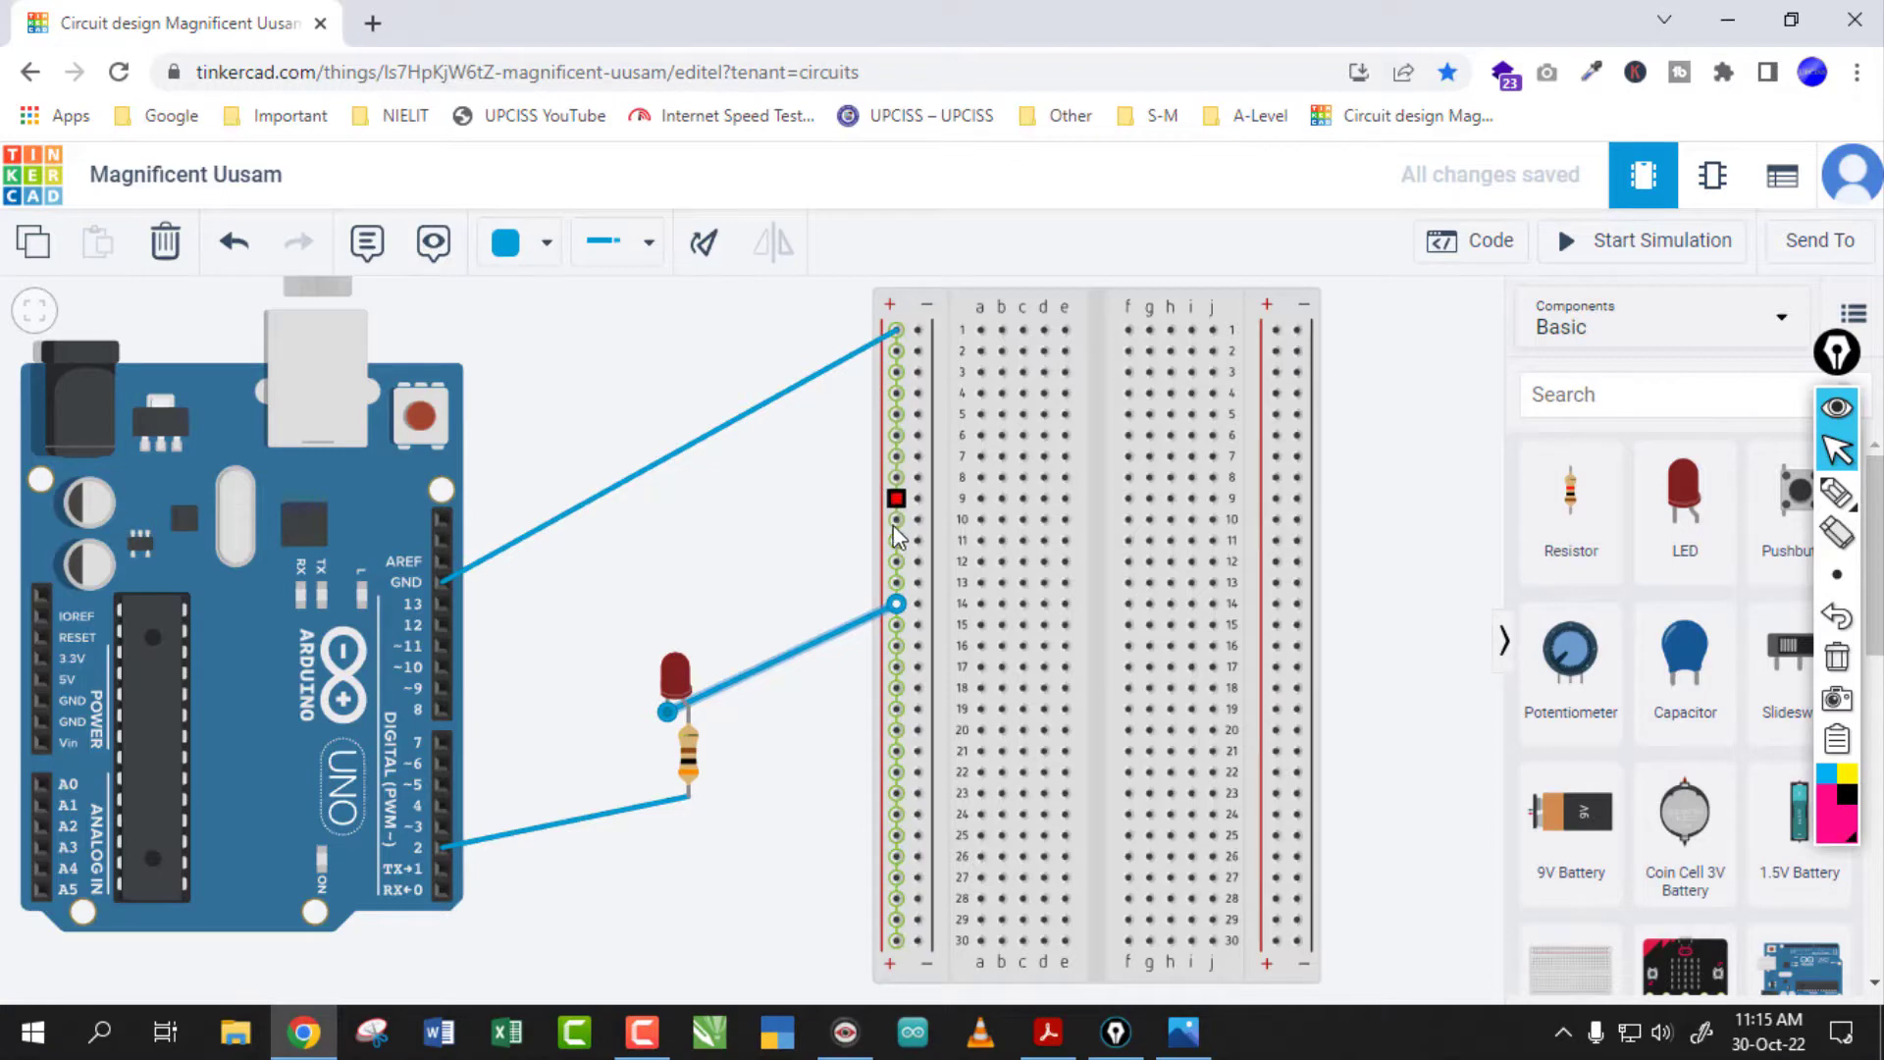
pyautogui.click(896, 435)
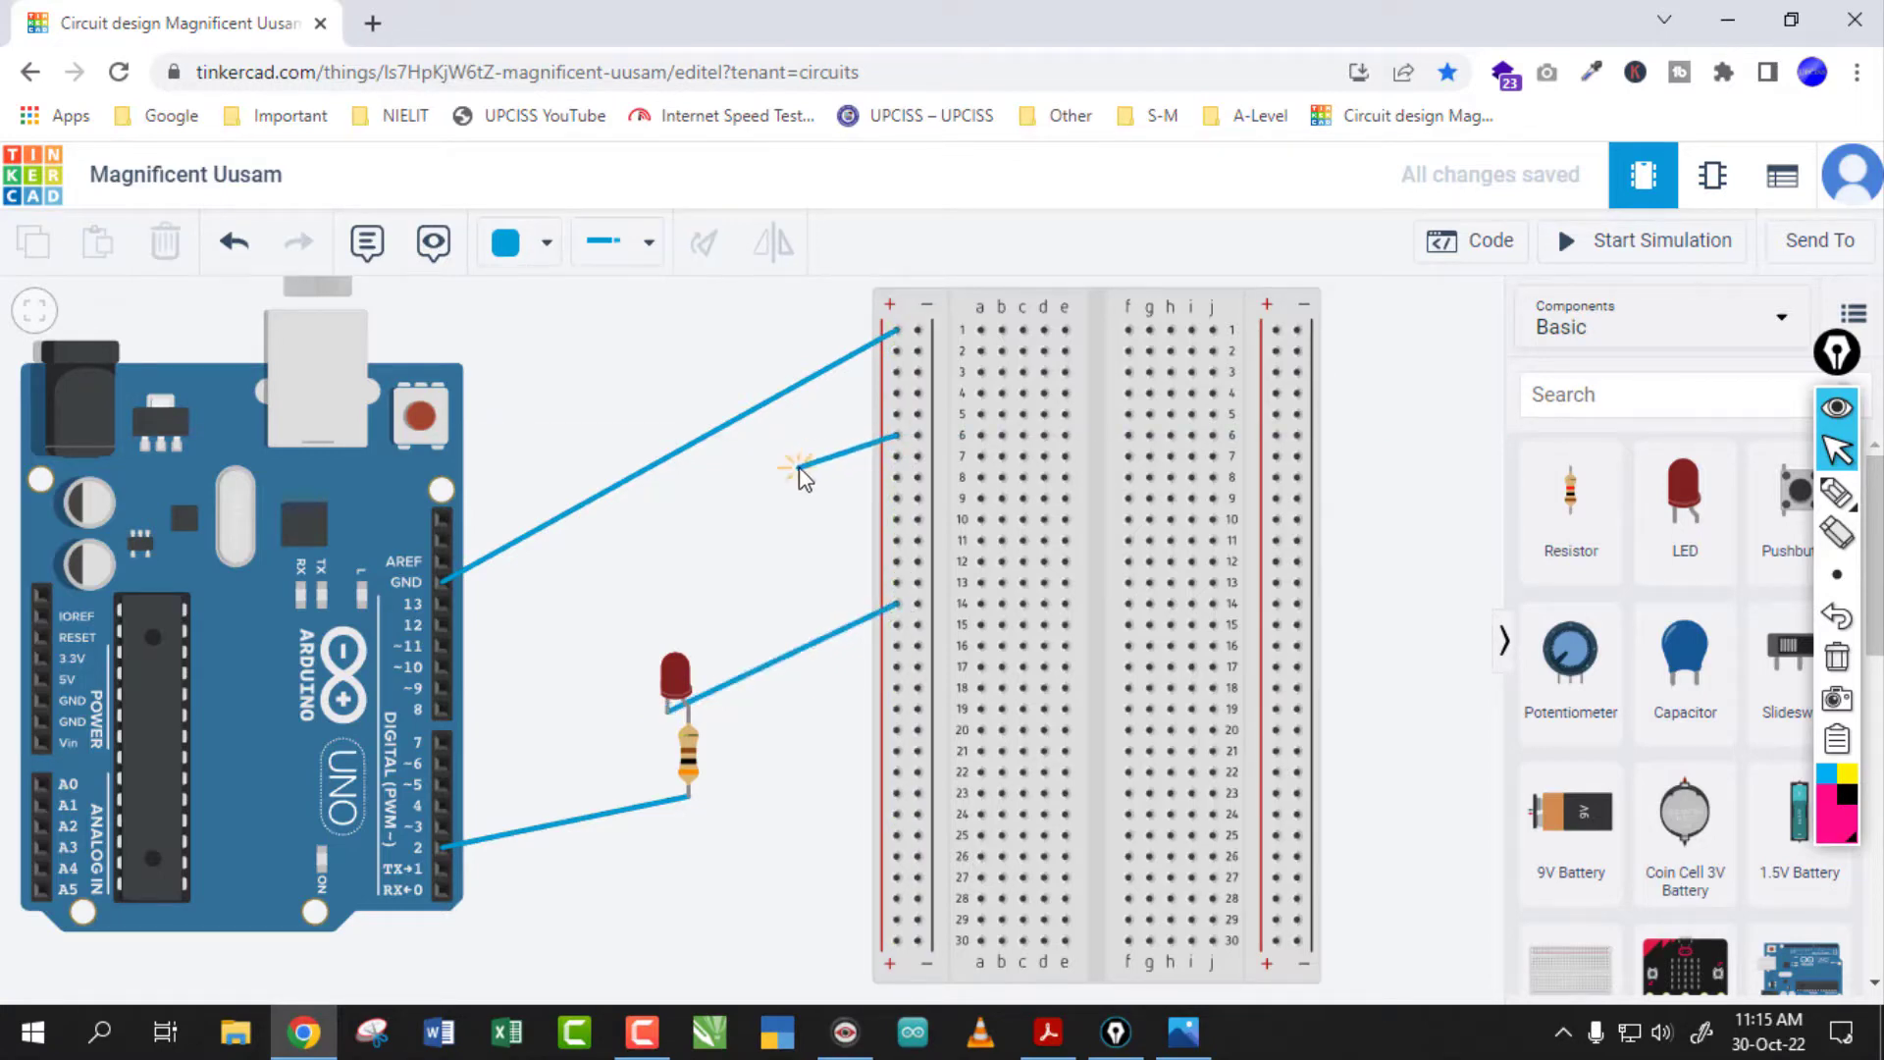
pyautogui.click(770, 352)
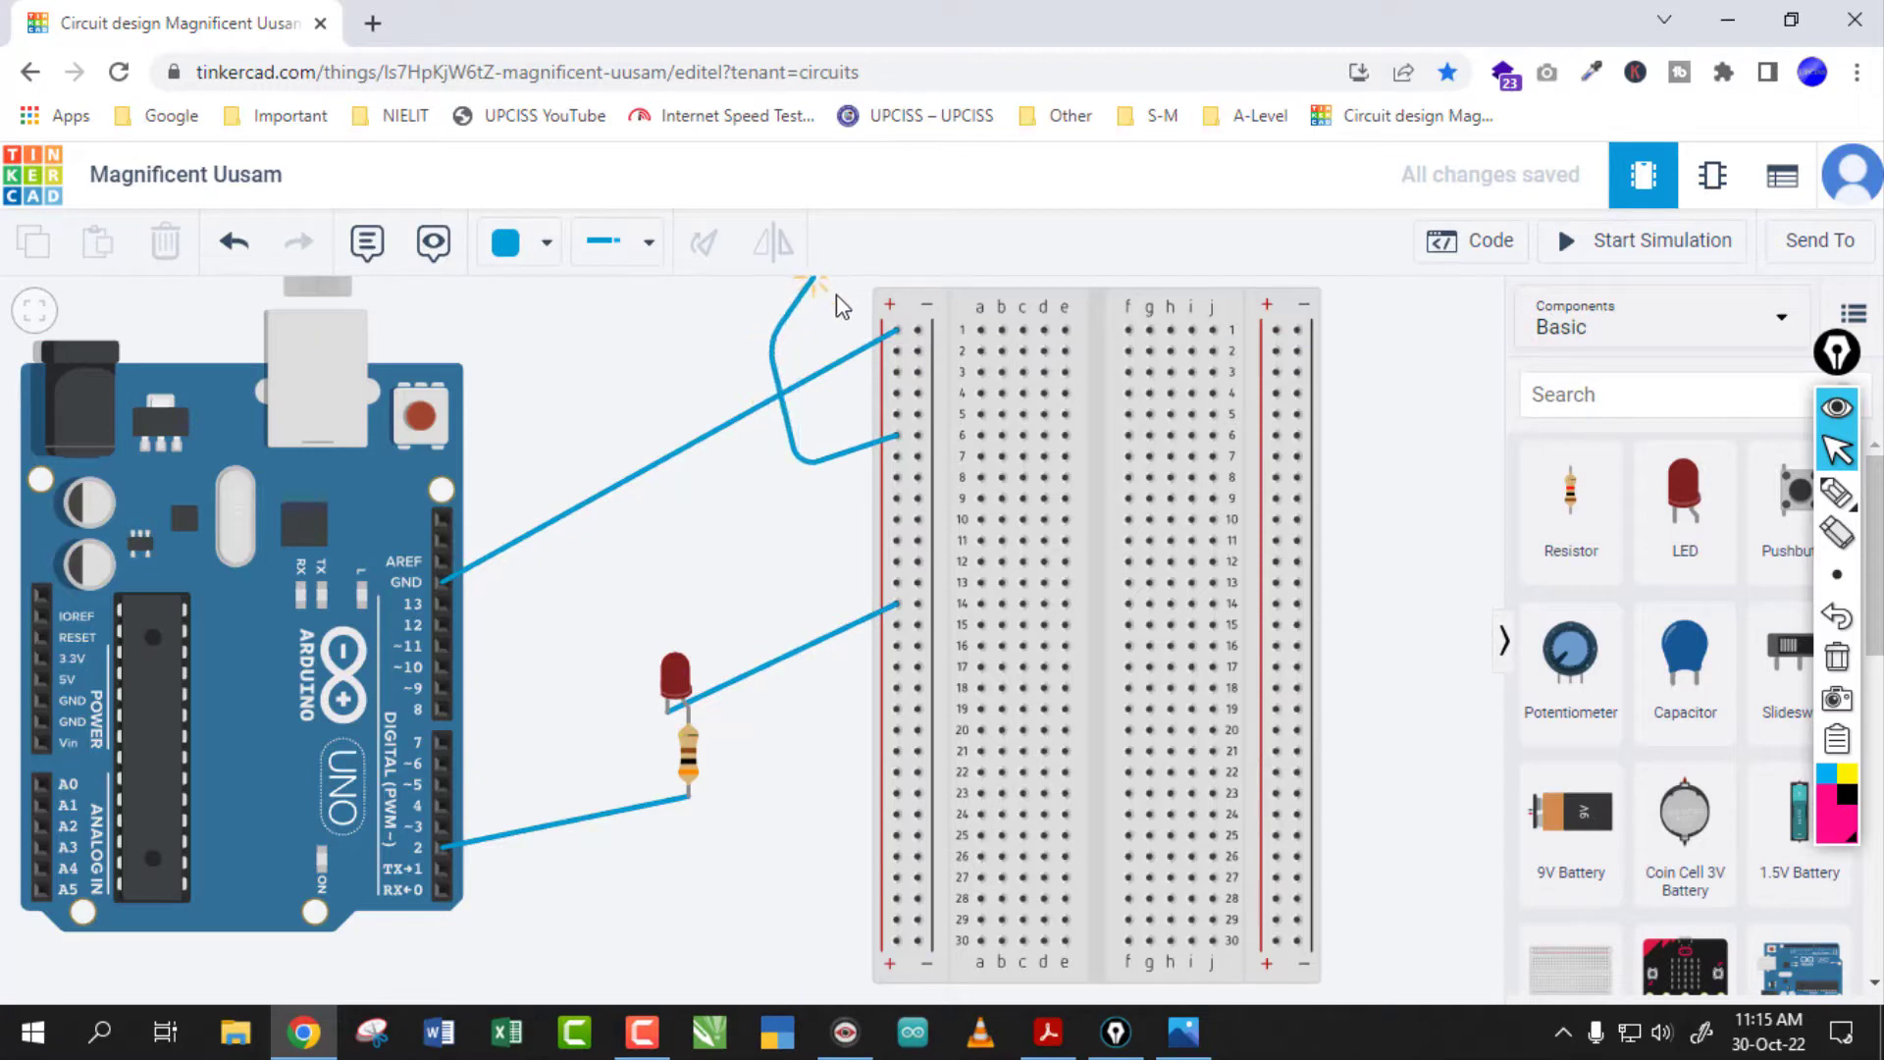
pyautogui.click(896, 303)
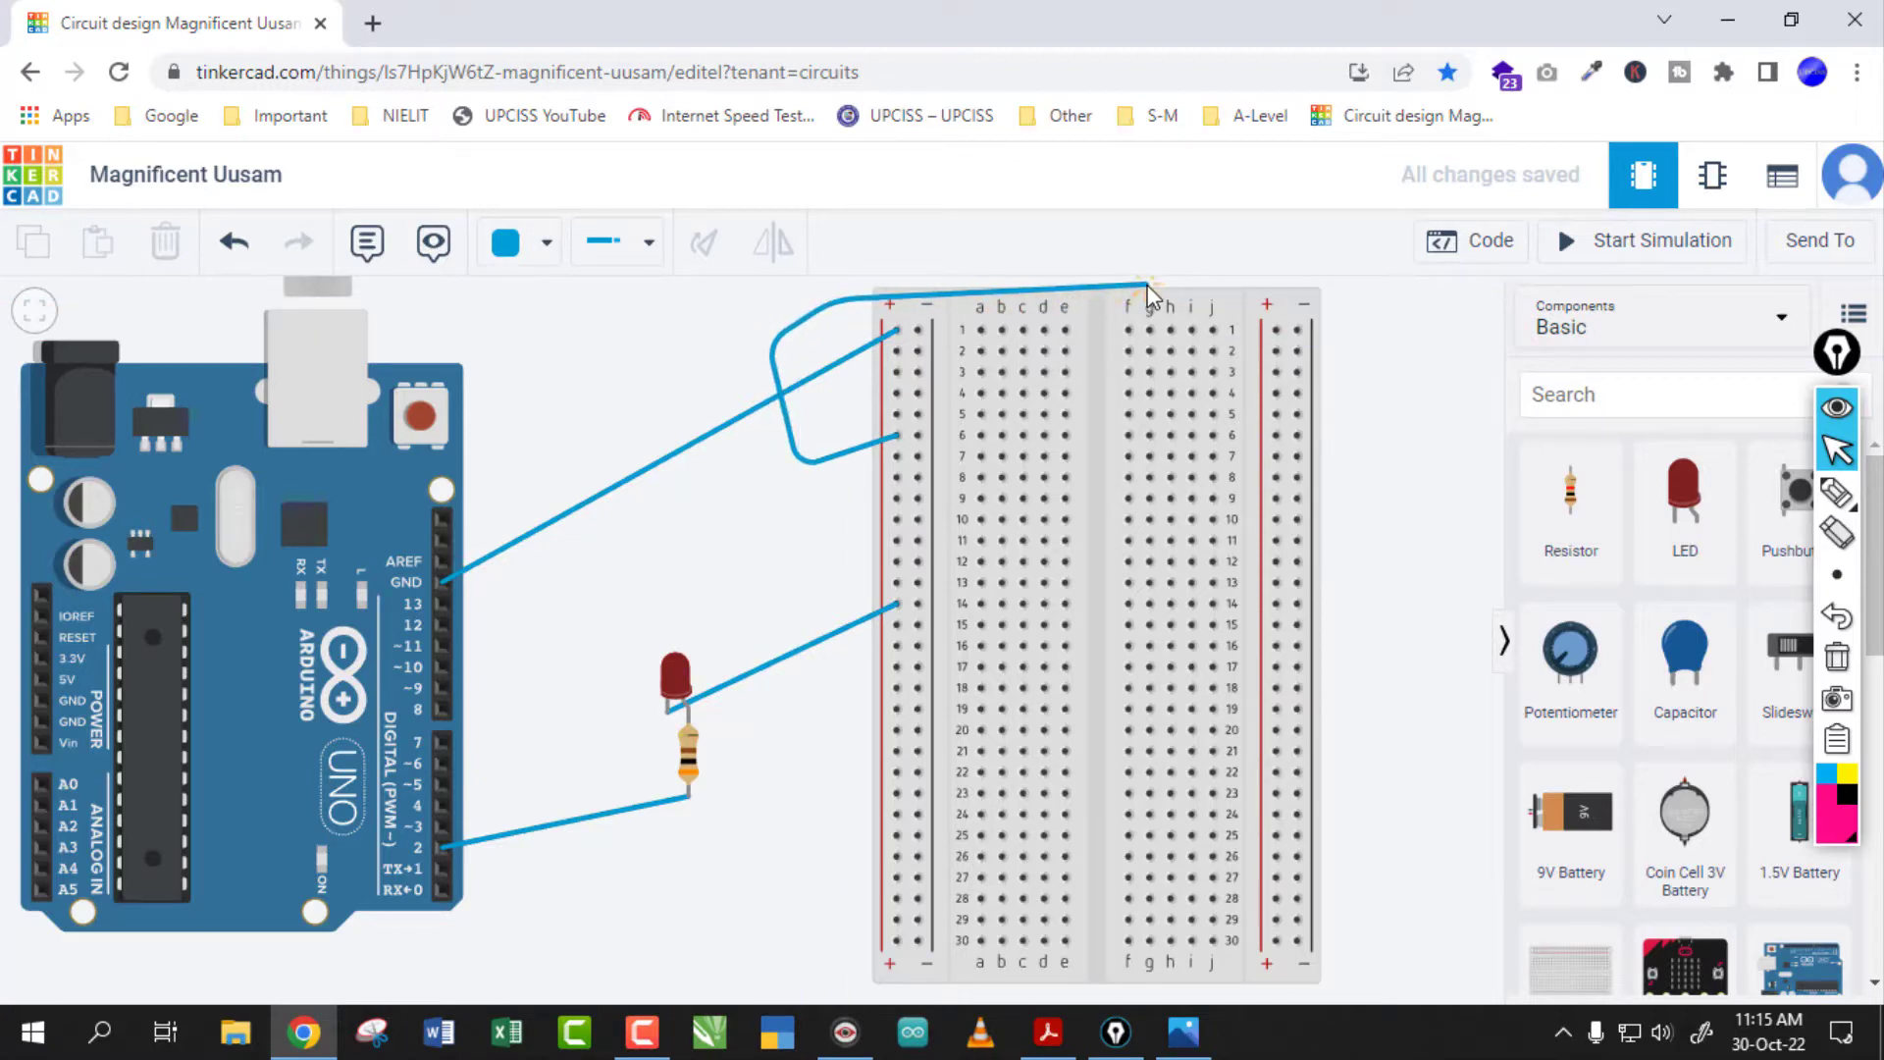
pyautogui.click(1362, 300)
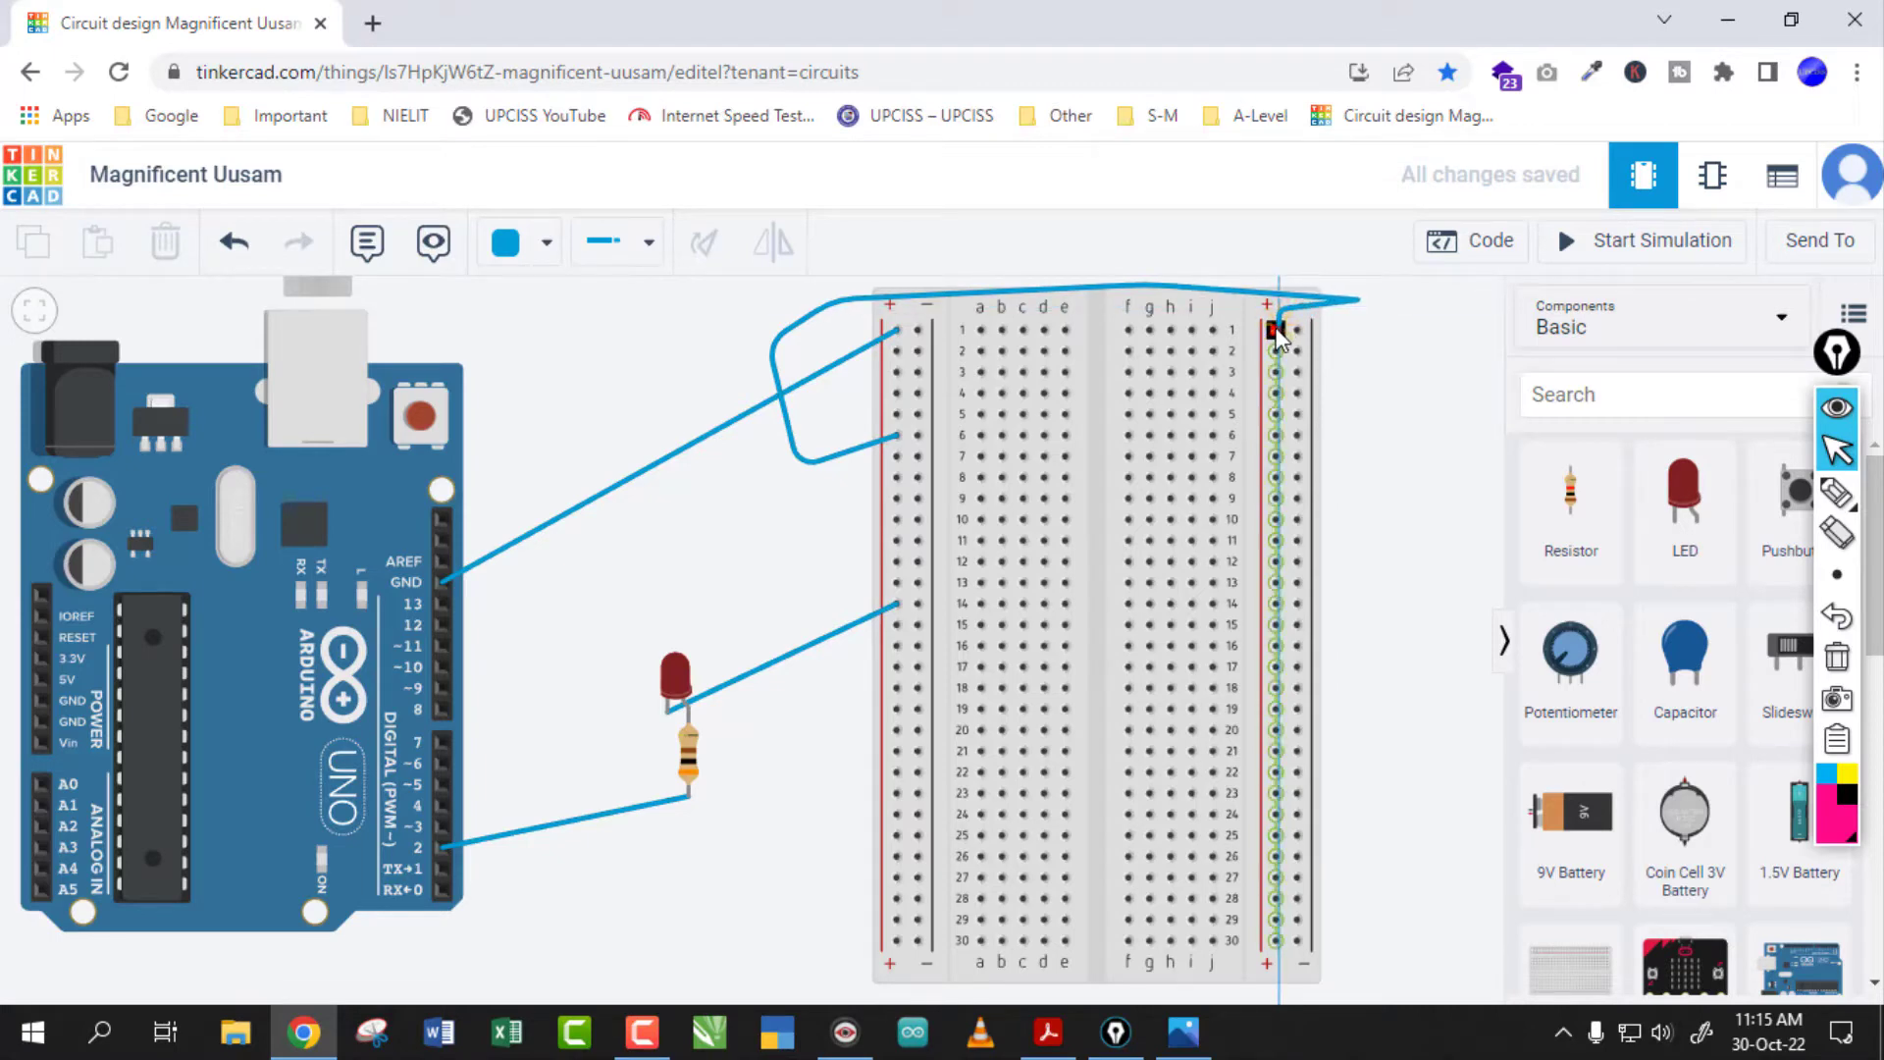
pyautogui.click(1276, 328)
pyautogui.click(1366, 417)
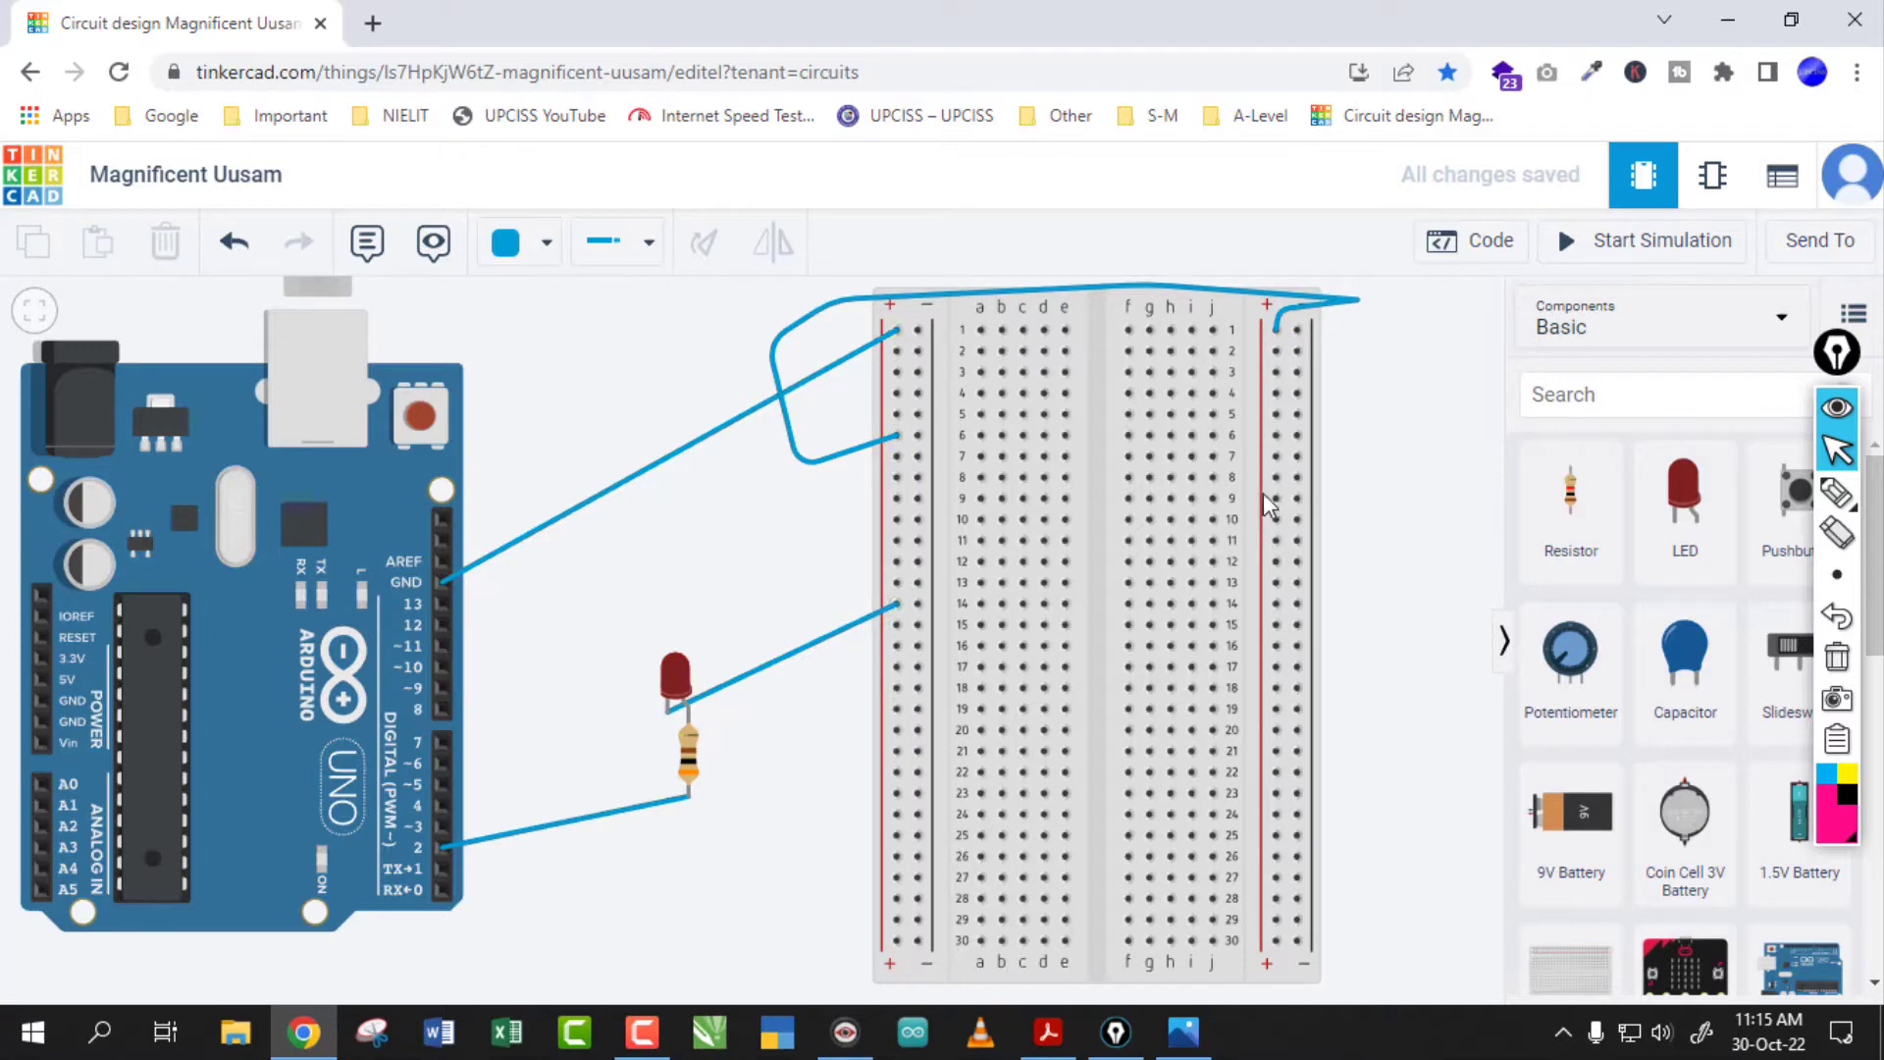
# Move the cathode wire to the right + rail at row 16, and run and stop the simulation
pyautogui.click(878, 638)
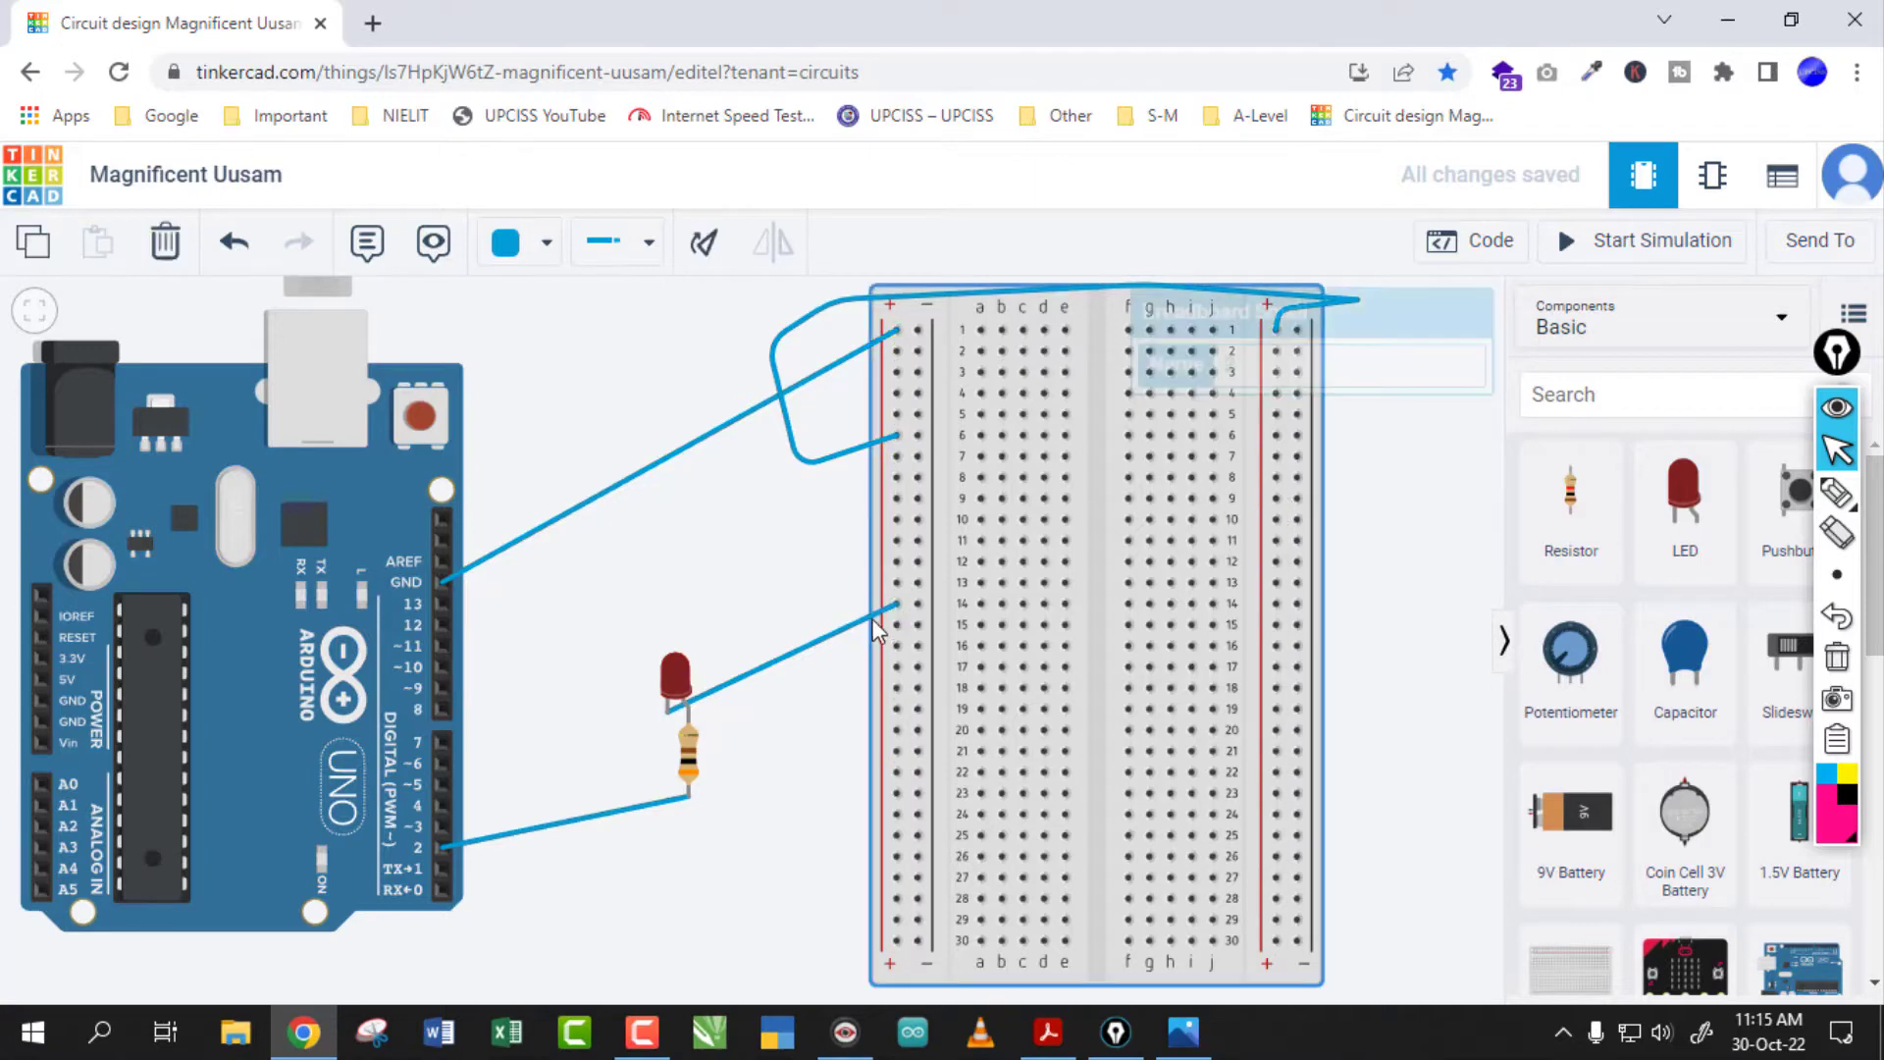
pyautogui.click(874, 631)
pyautogui.moveTo(896, 604); pyautogui.dragTo(1276, 645)
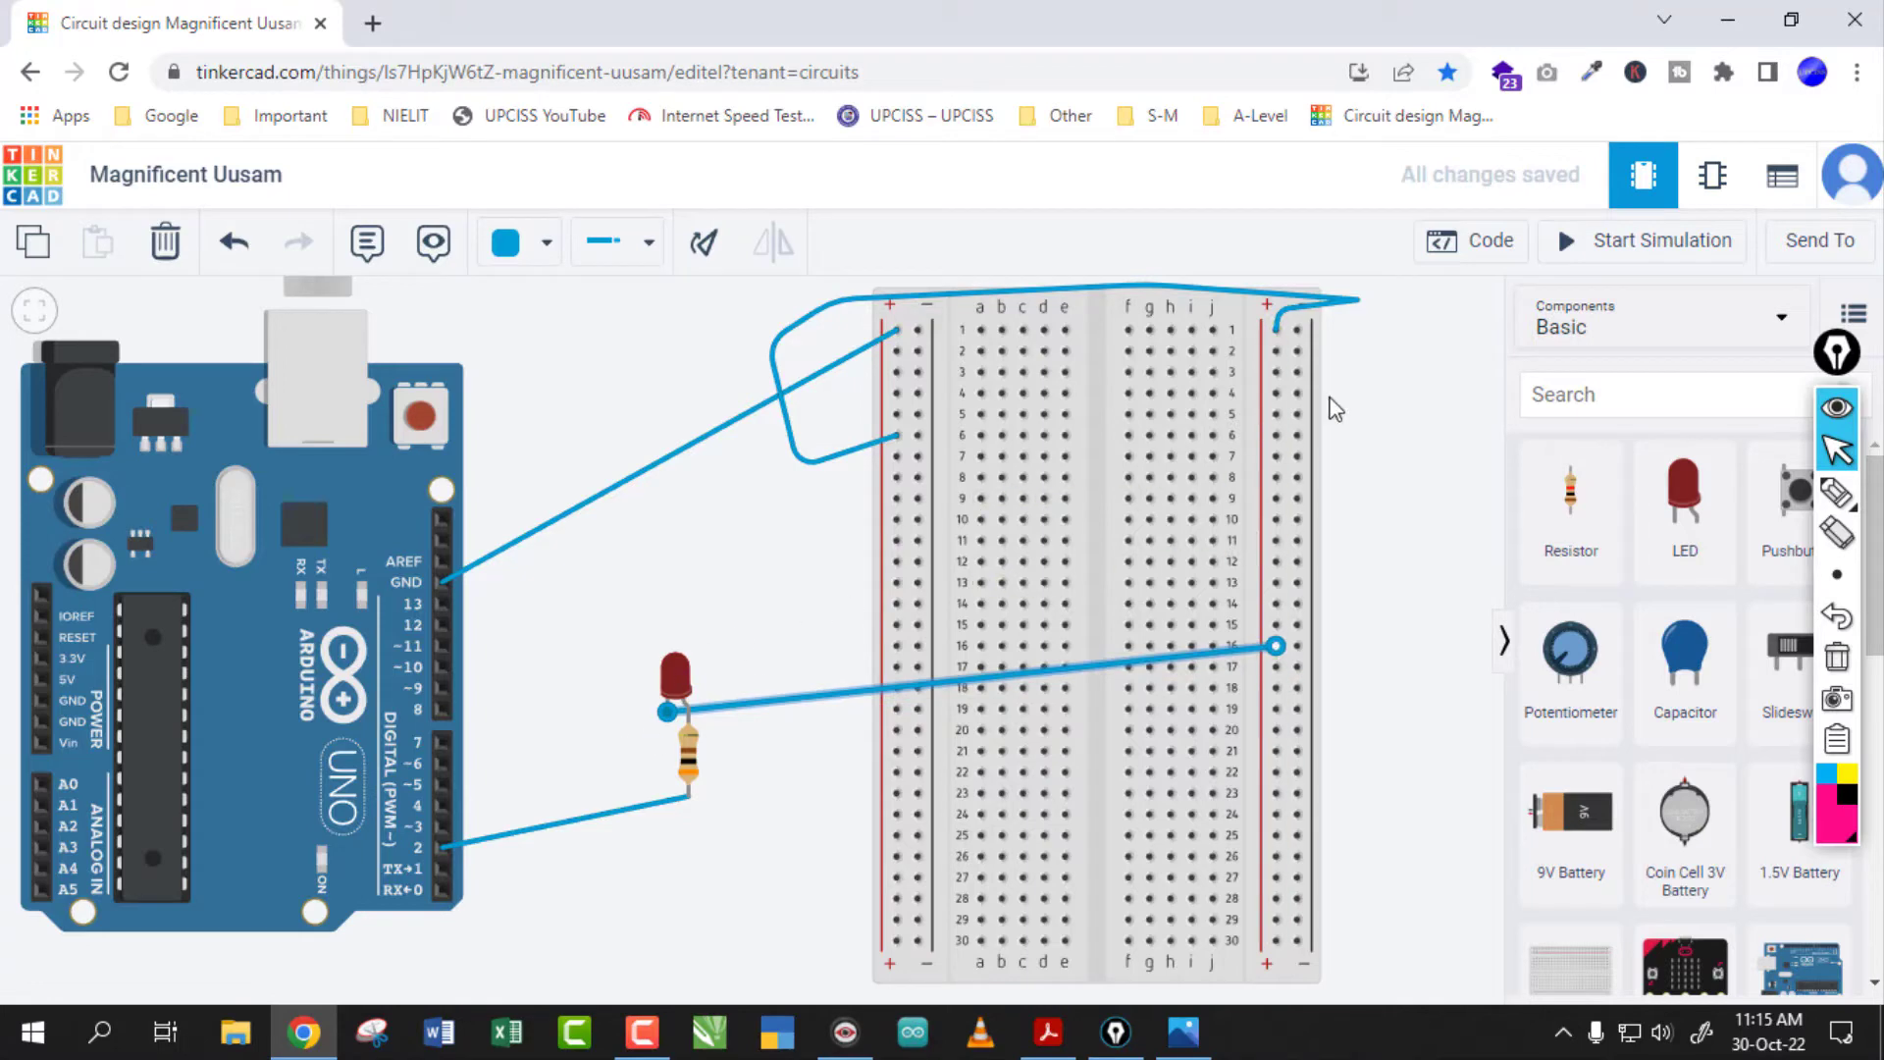
pyautogui.click(1578, 240)
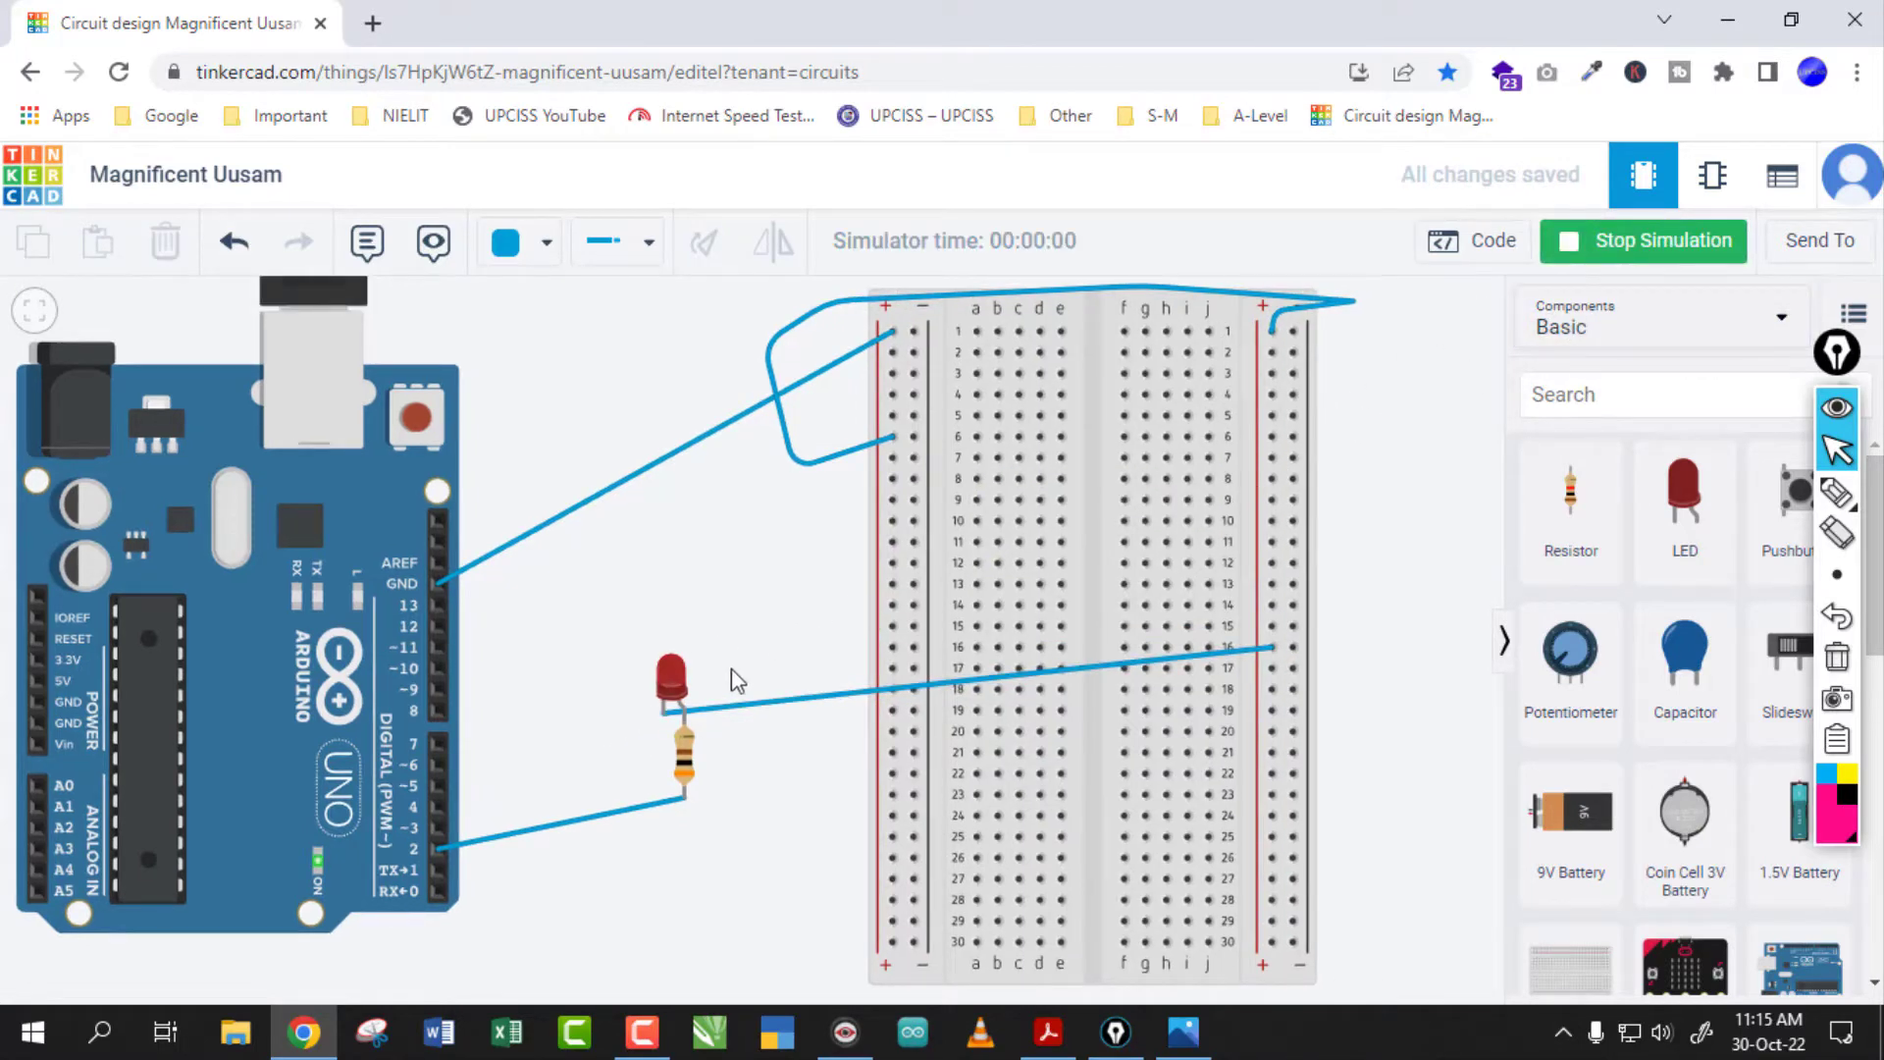
pyautogui.click(1597, 253)
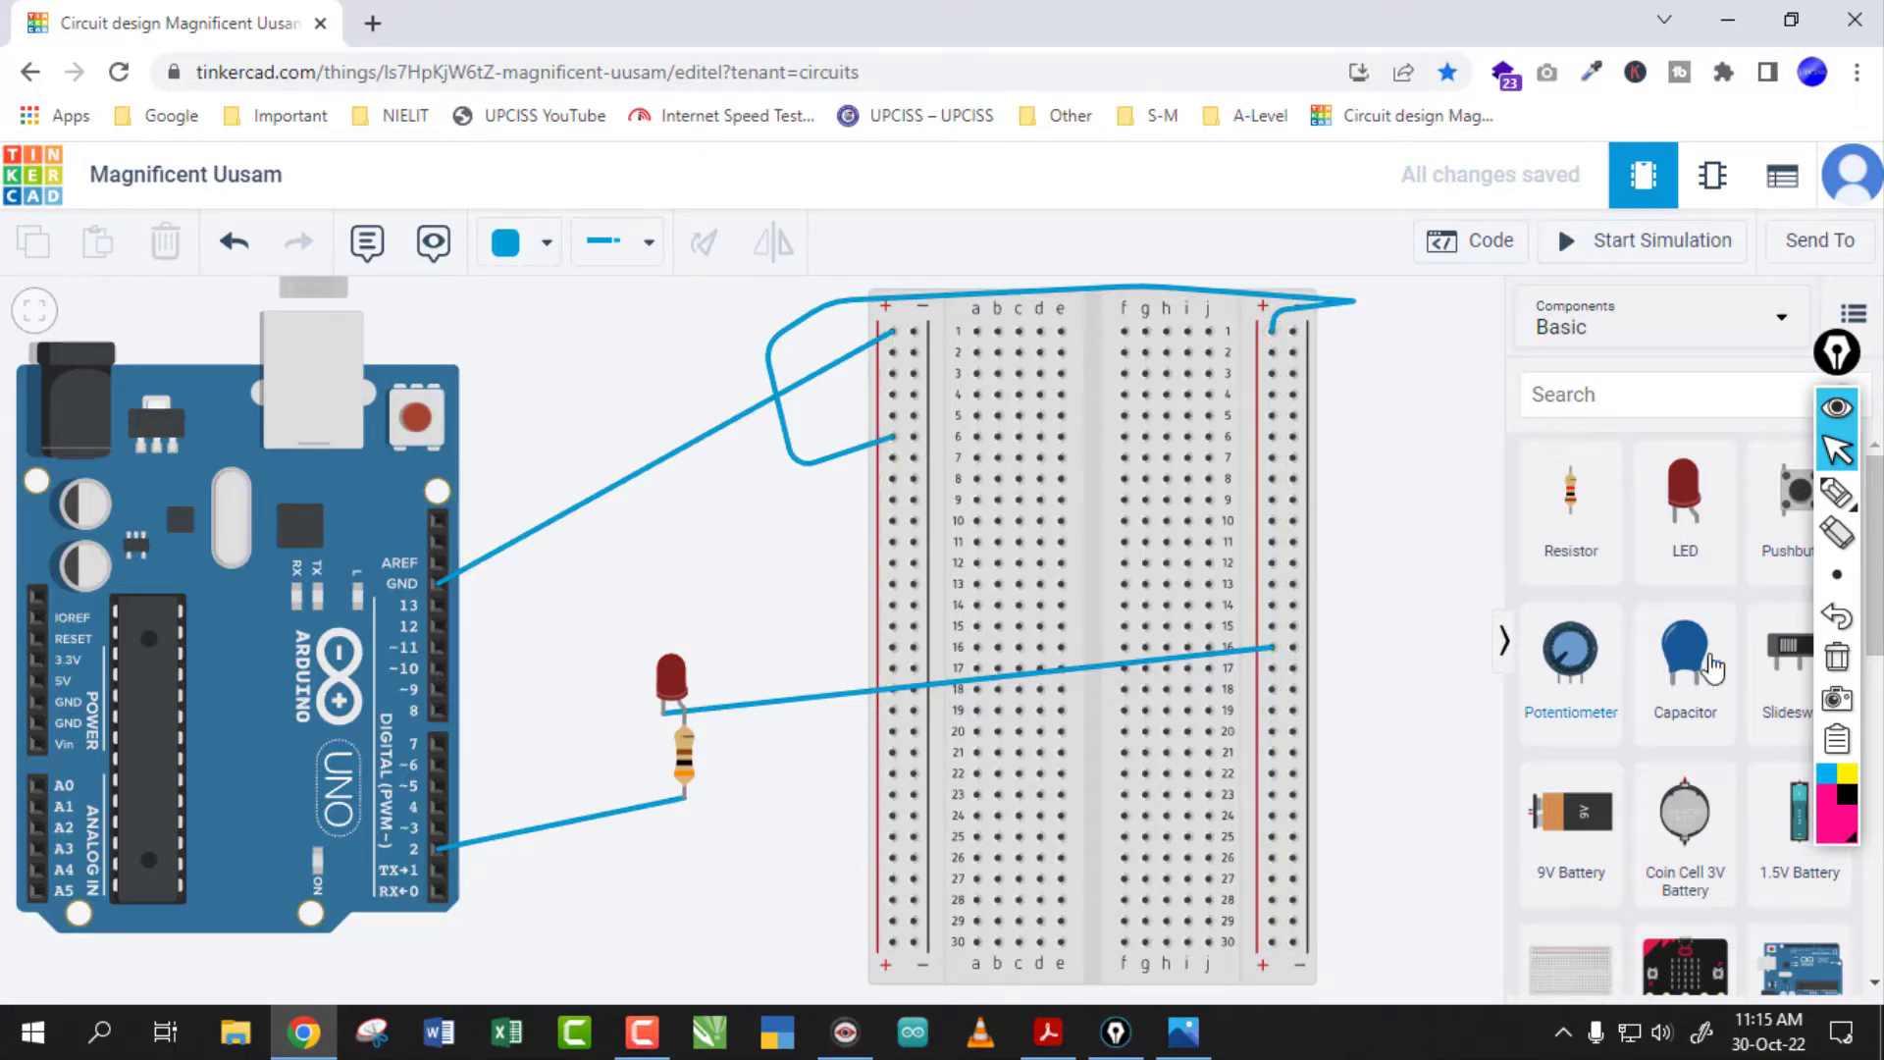
# Delete the rail-bridging wire, the GND wire and the LED cathode wire from the breadboard
pyautogui.click(794, 432)
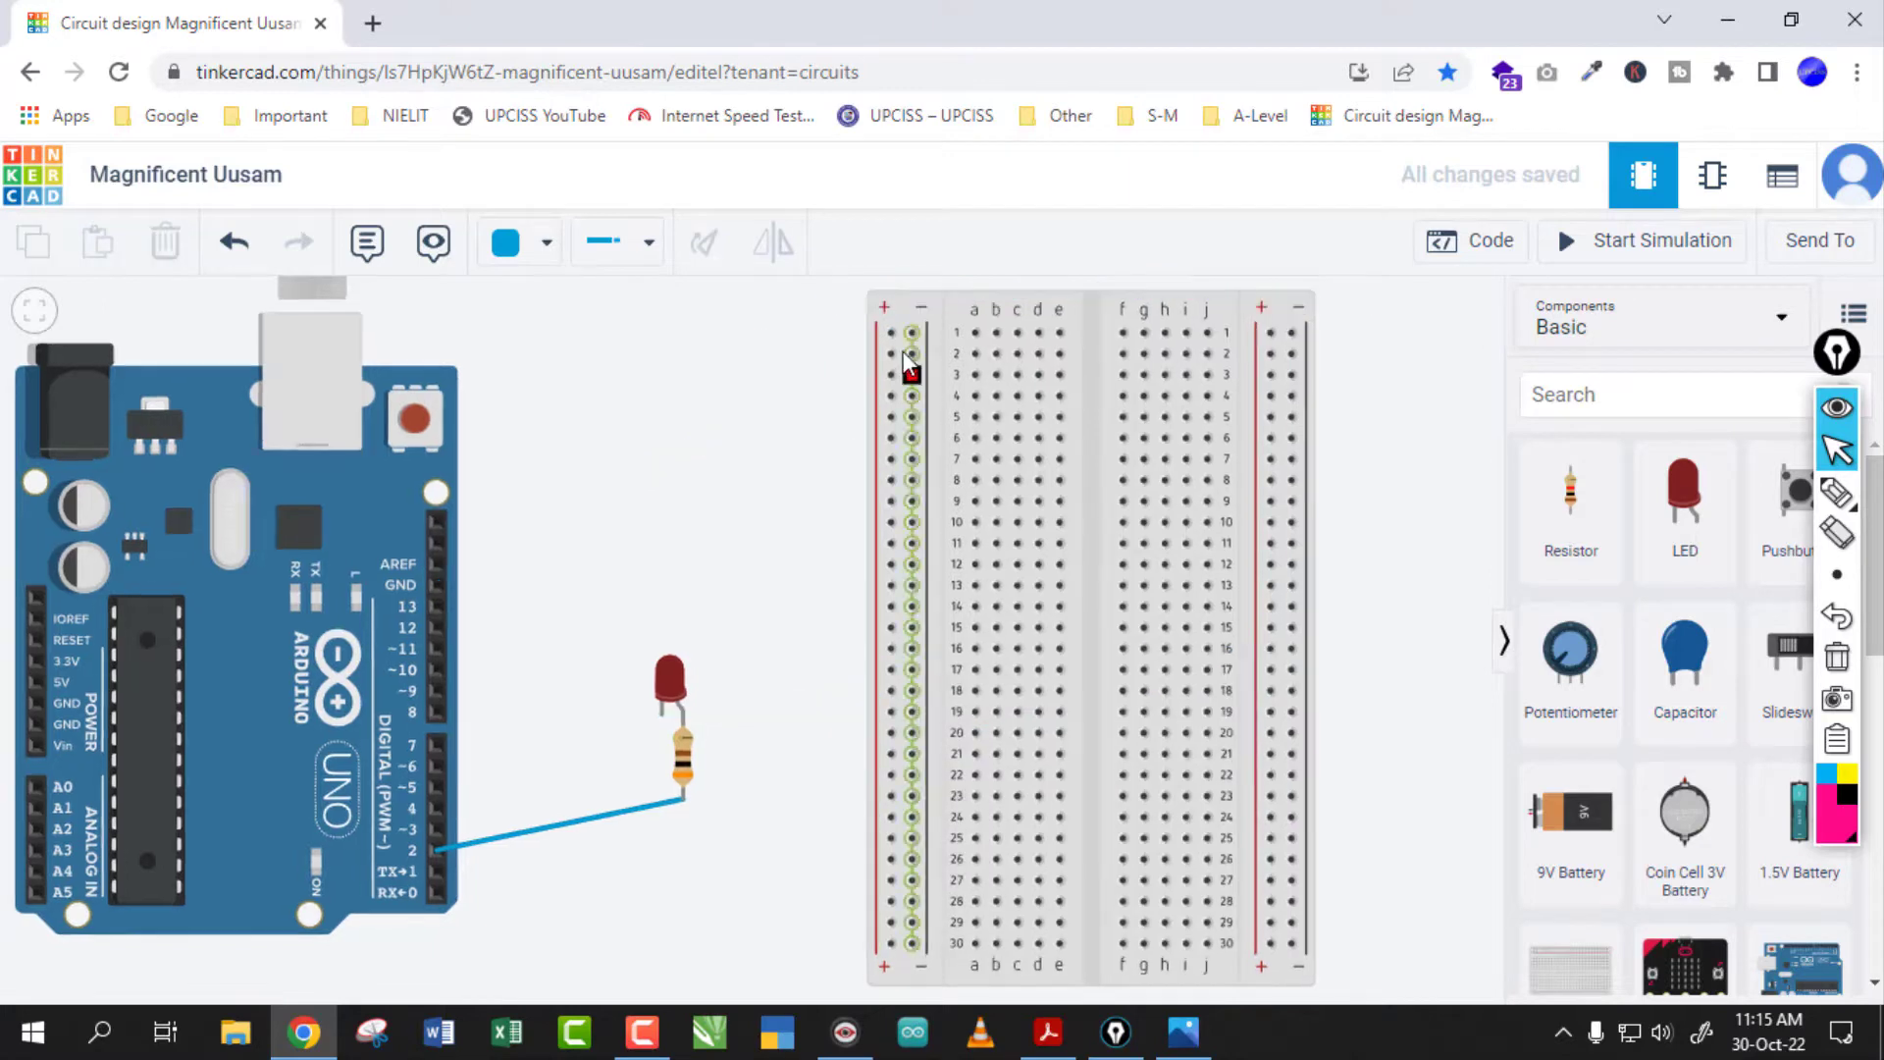
pyautogui.press('Delete')
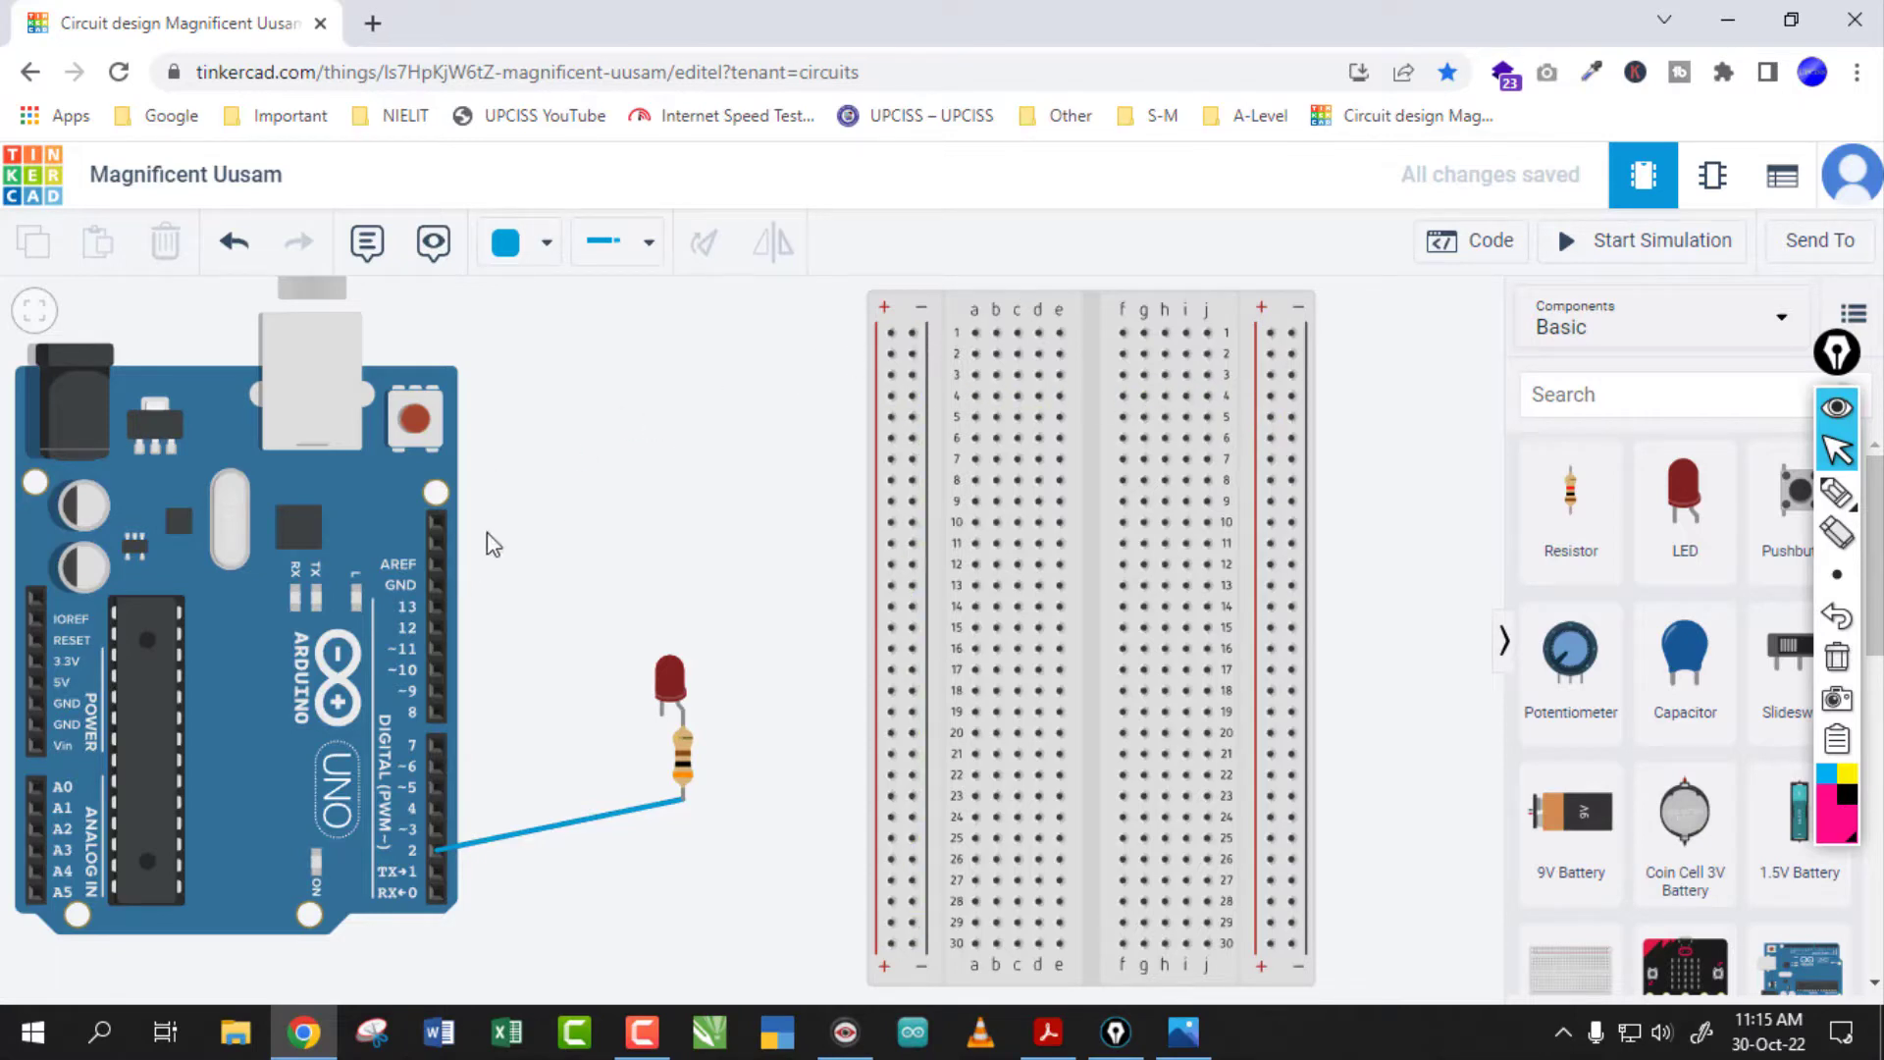
# Try a wire from Arduino pin 12 to the left − rail and to the + rail at row 1, and delete it
pyautogui.click(436, 628)
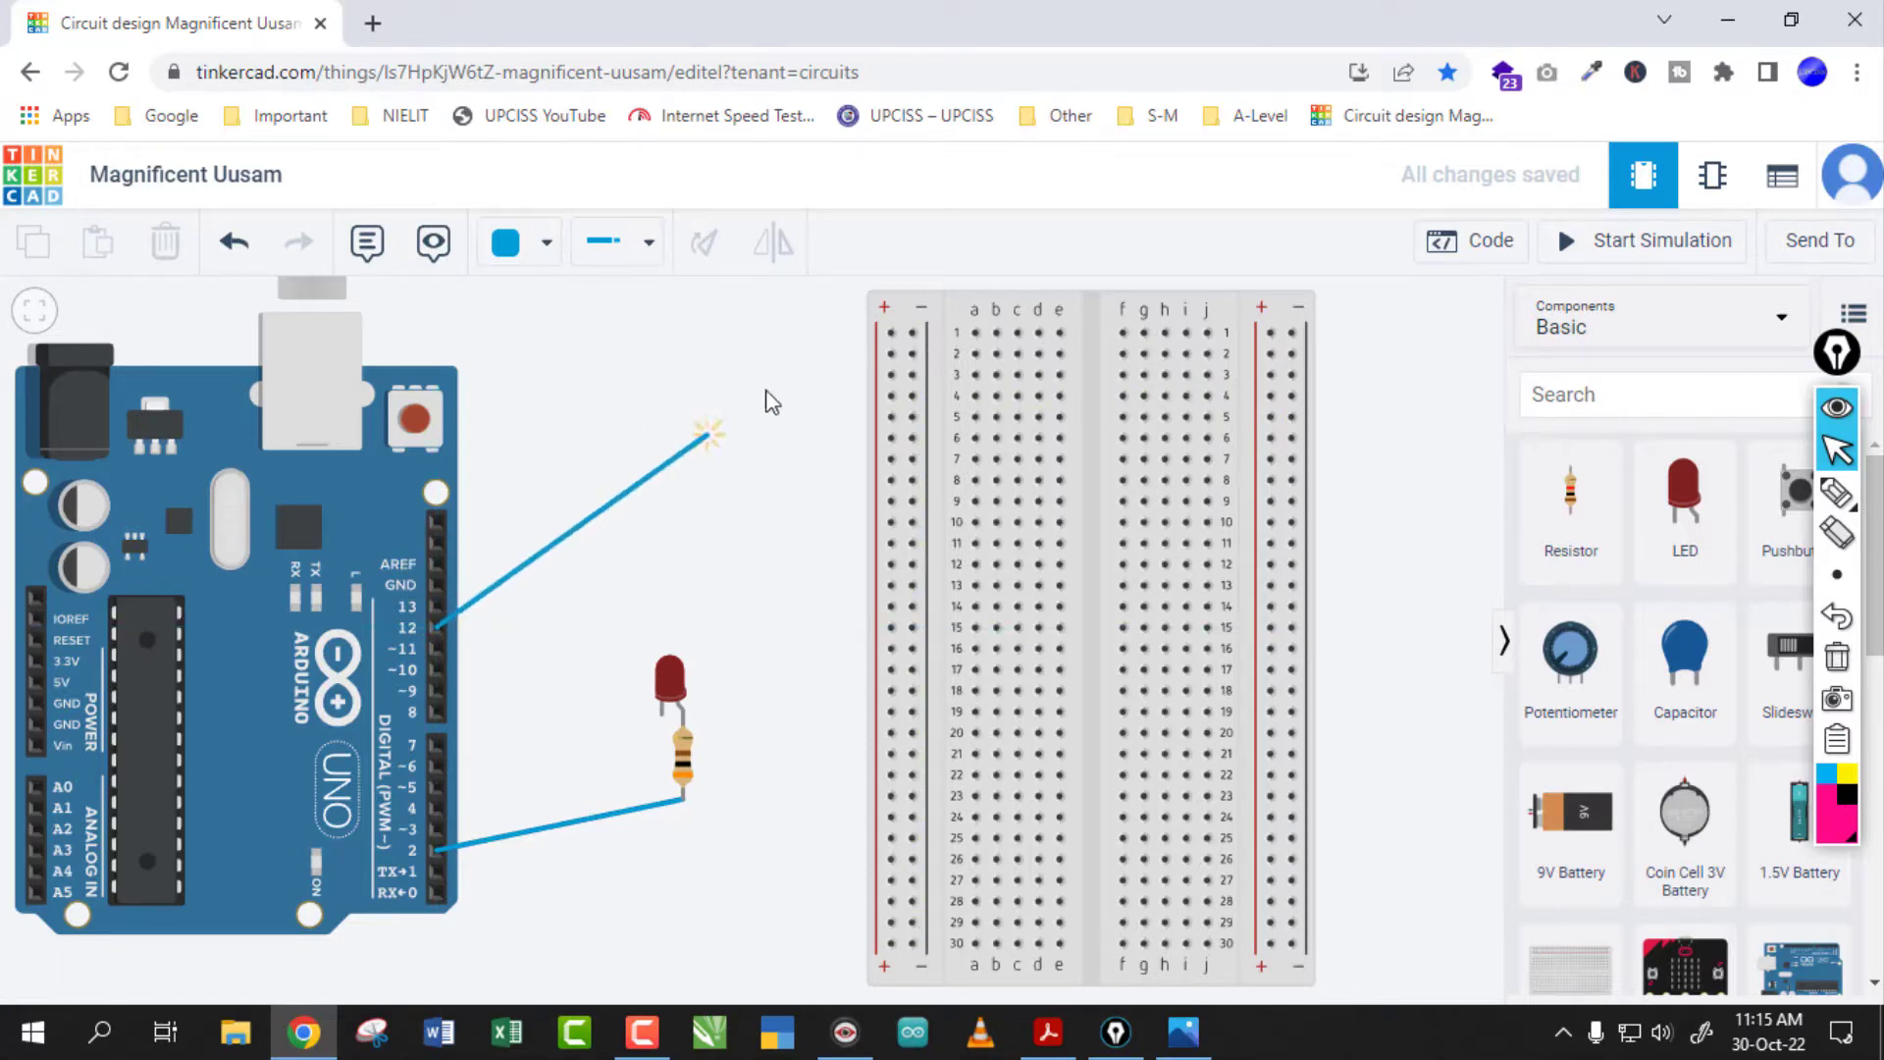
pyautogui.click(912, 332)
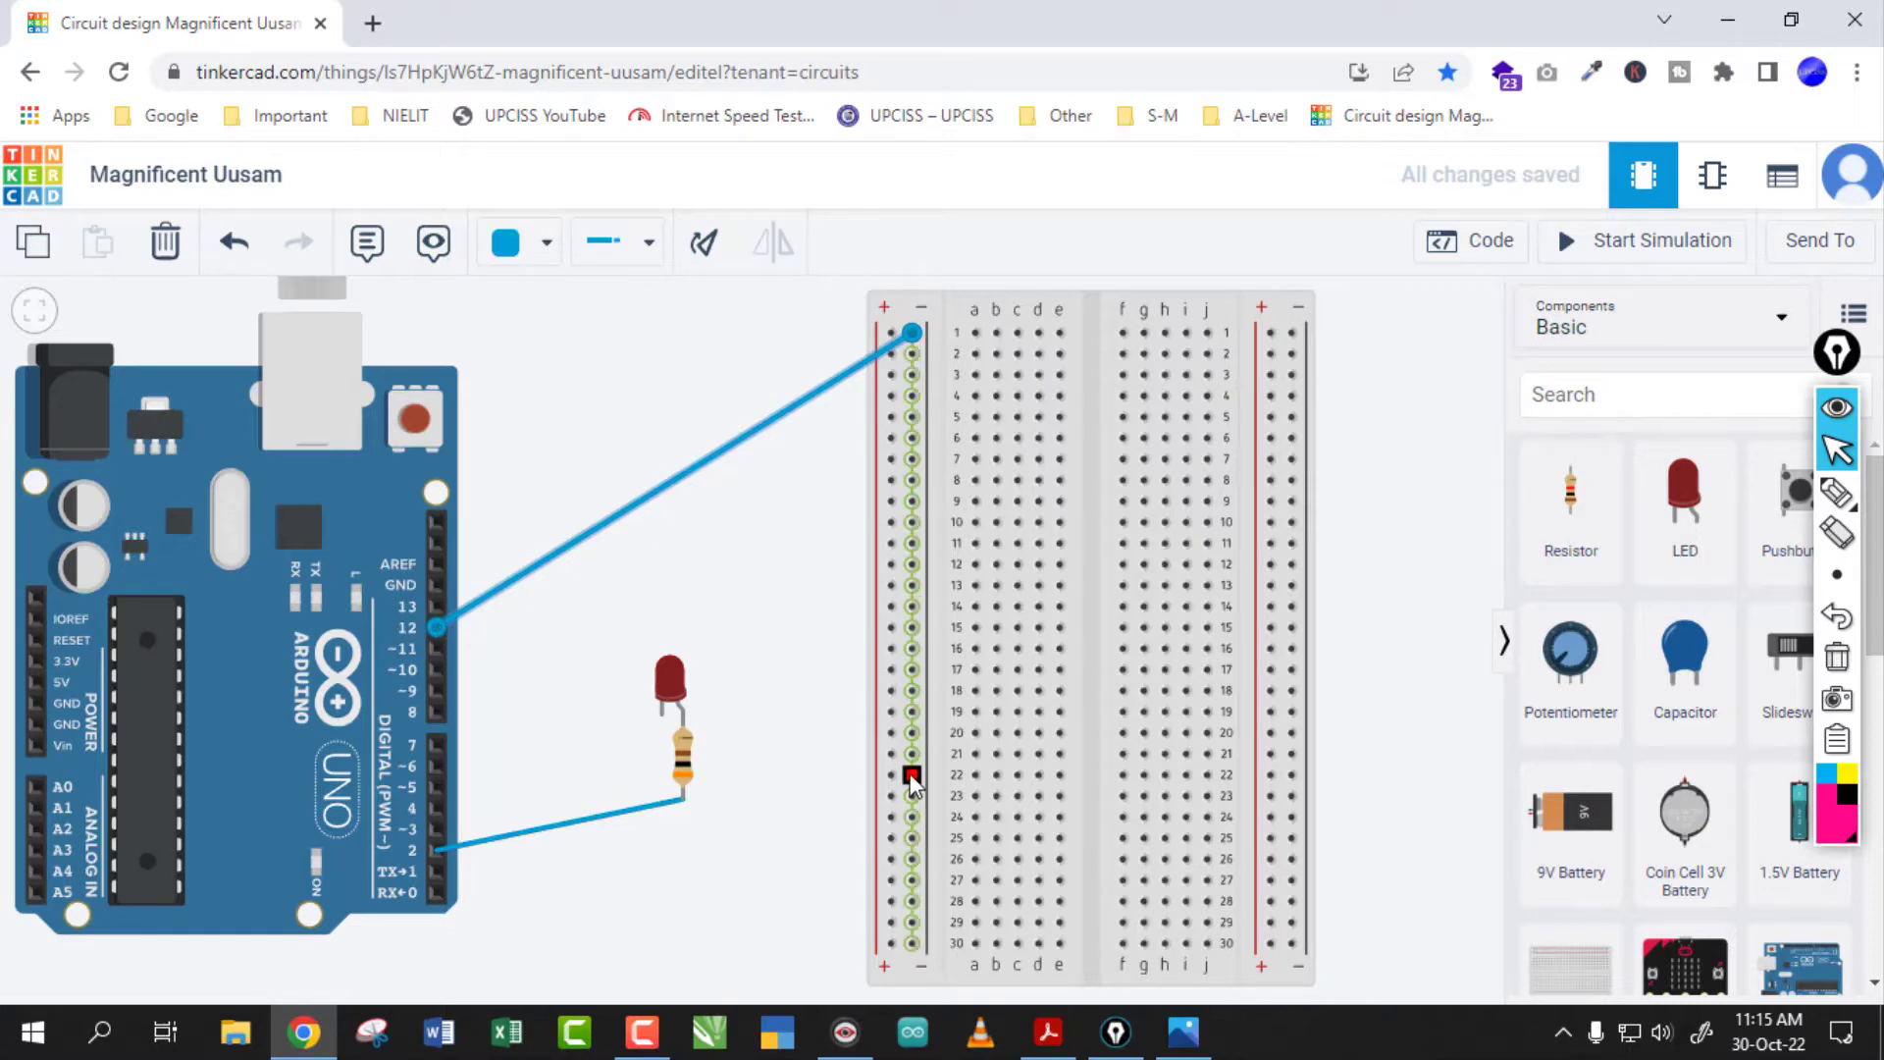
pyautogui.click(890, 333)
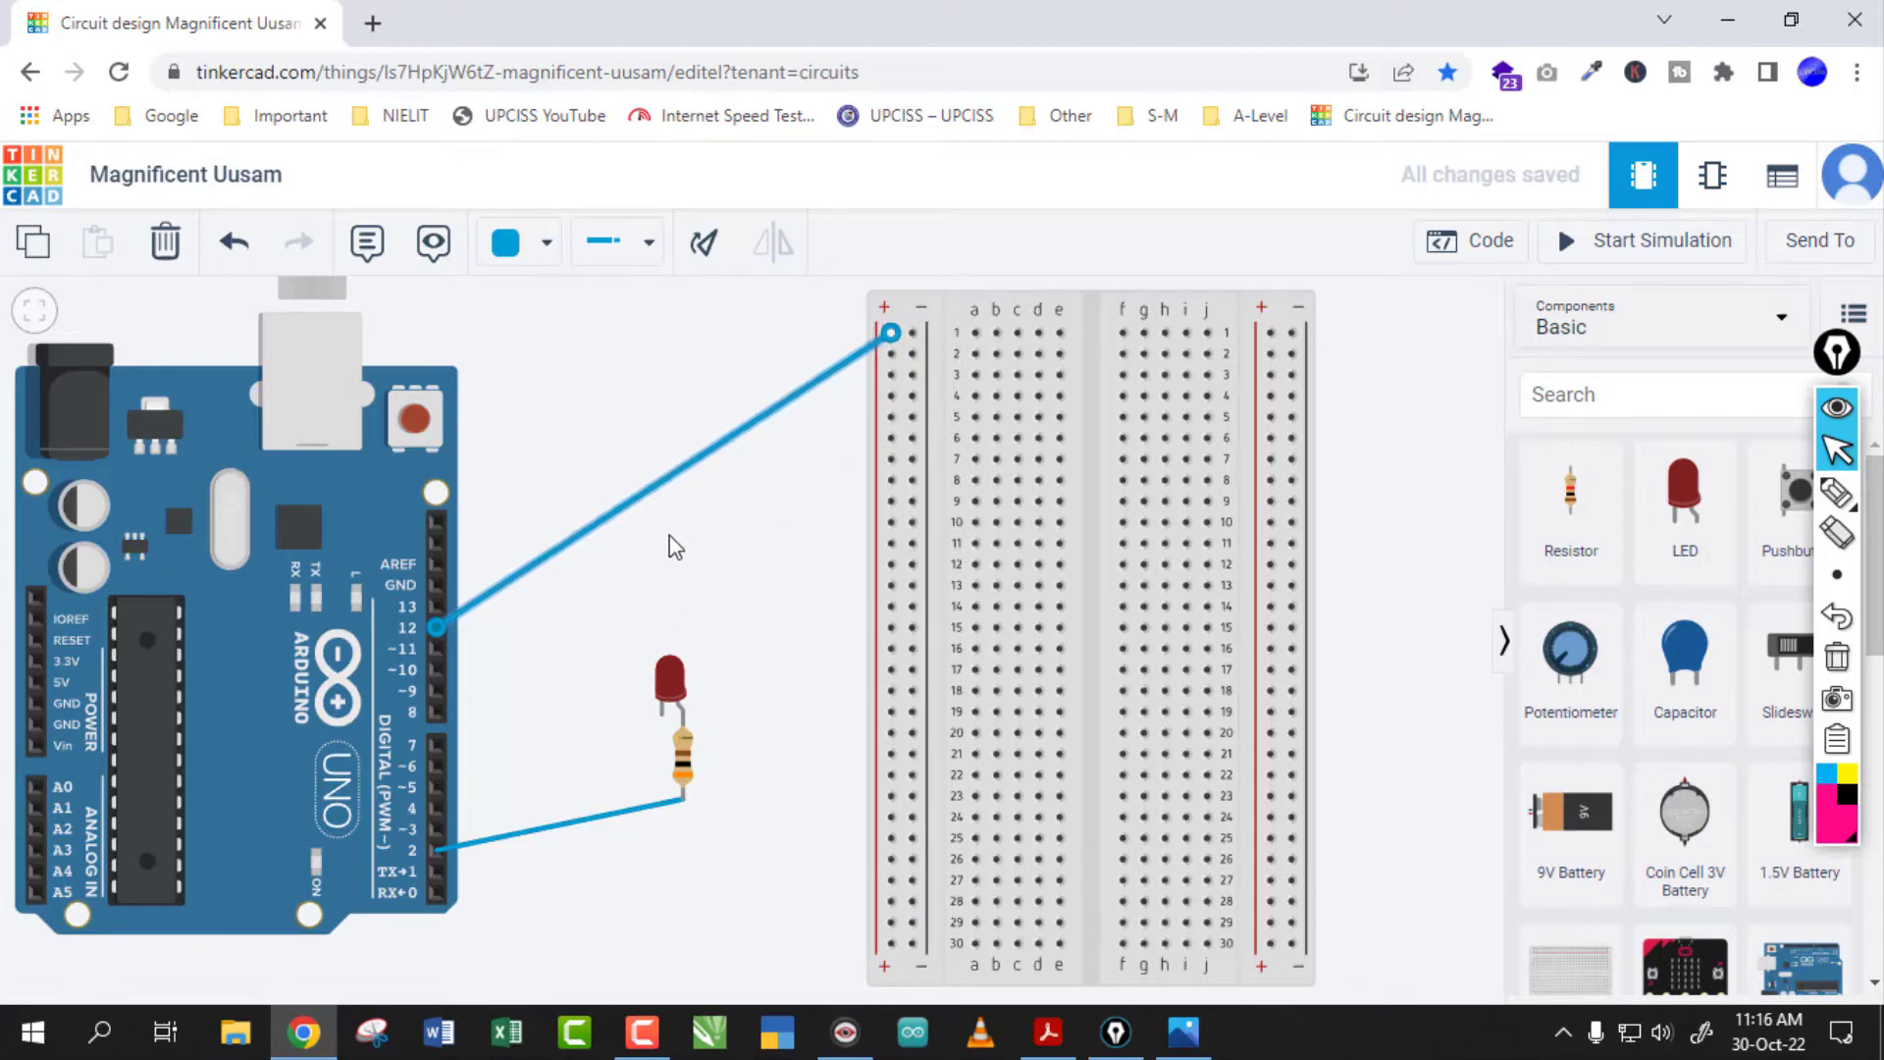
pyautogui.press('Delete')
# Replace the resistor's pin 2 wire with a wire from pin 2 to the left + rail at row 30
pyautogui.click(605, 826)
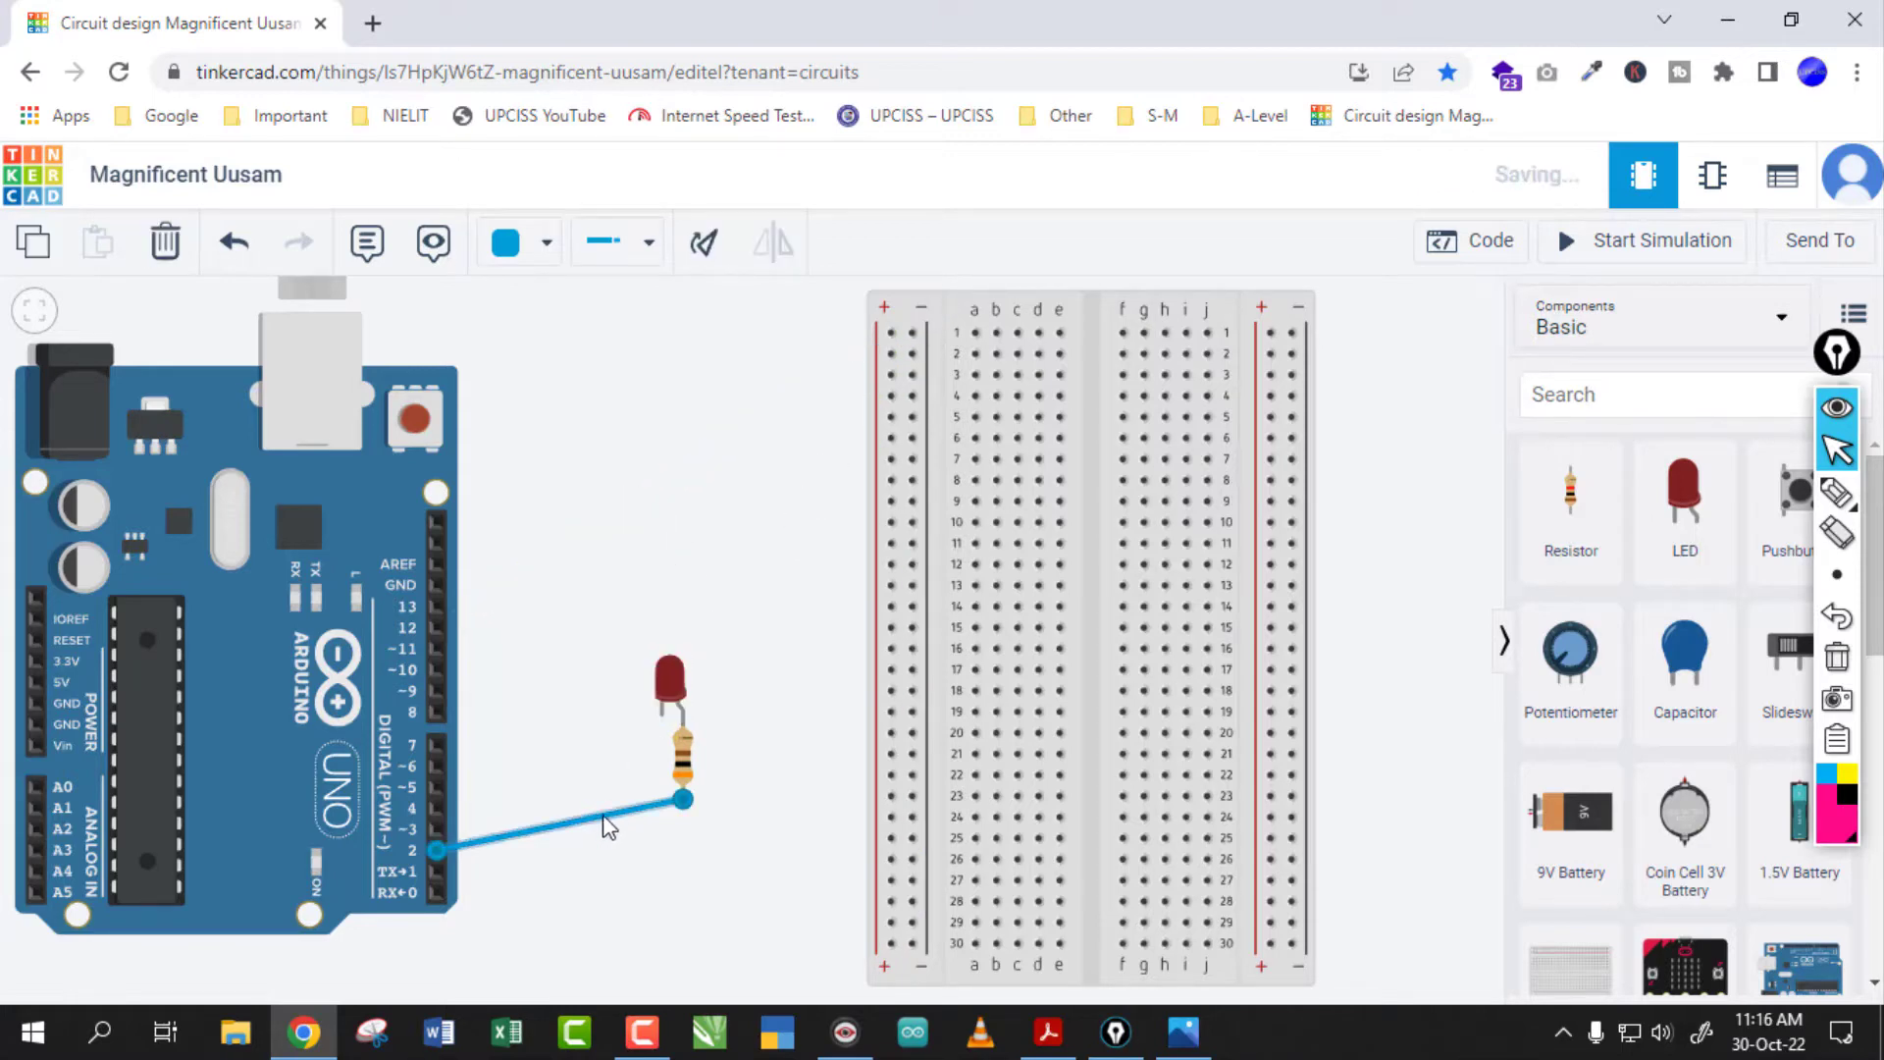
pyautogui.press('Delete')
pyautogui.click(438, 850)
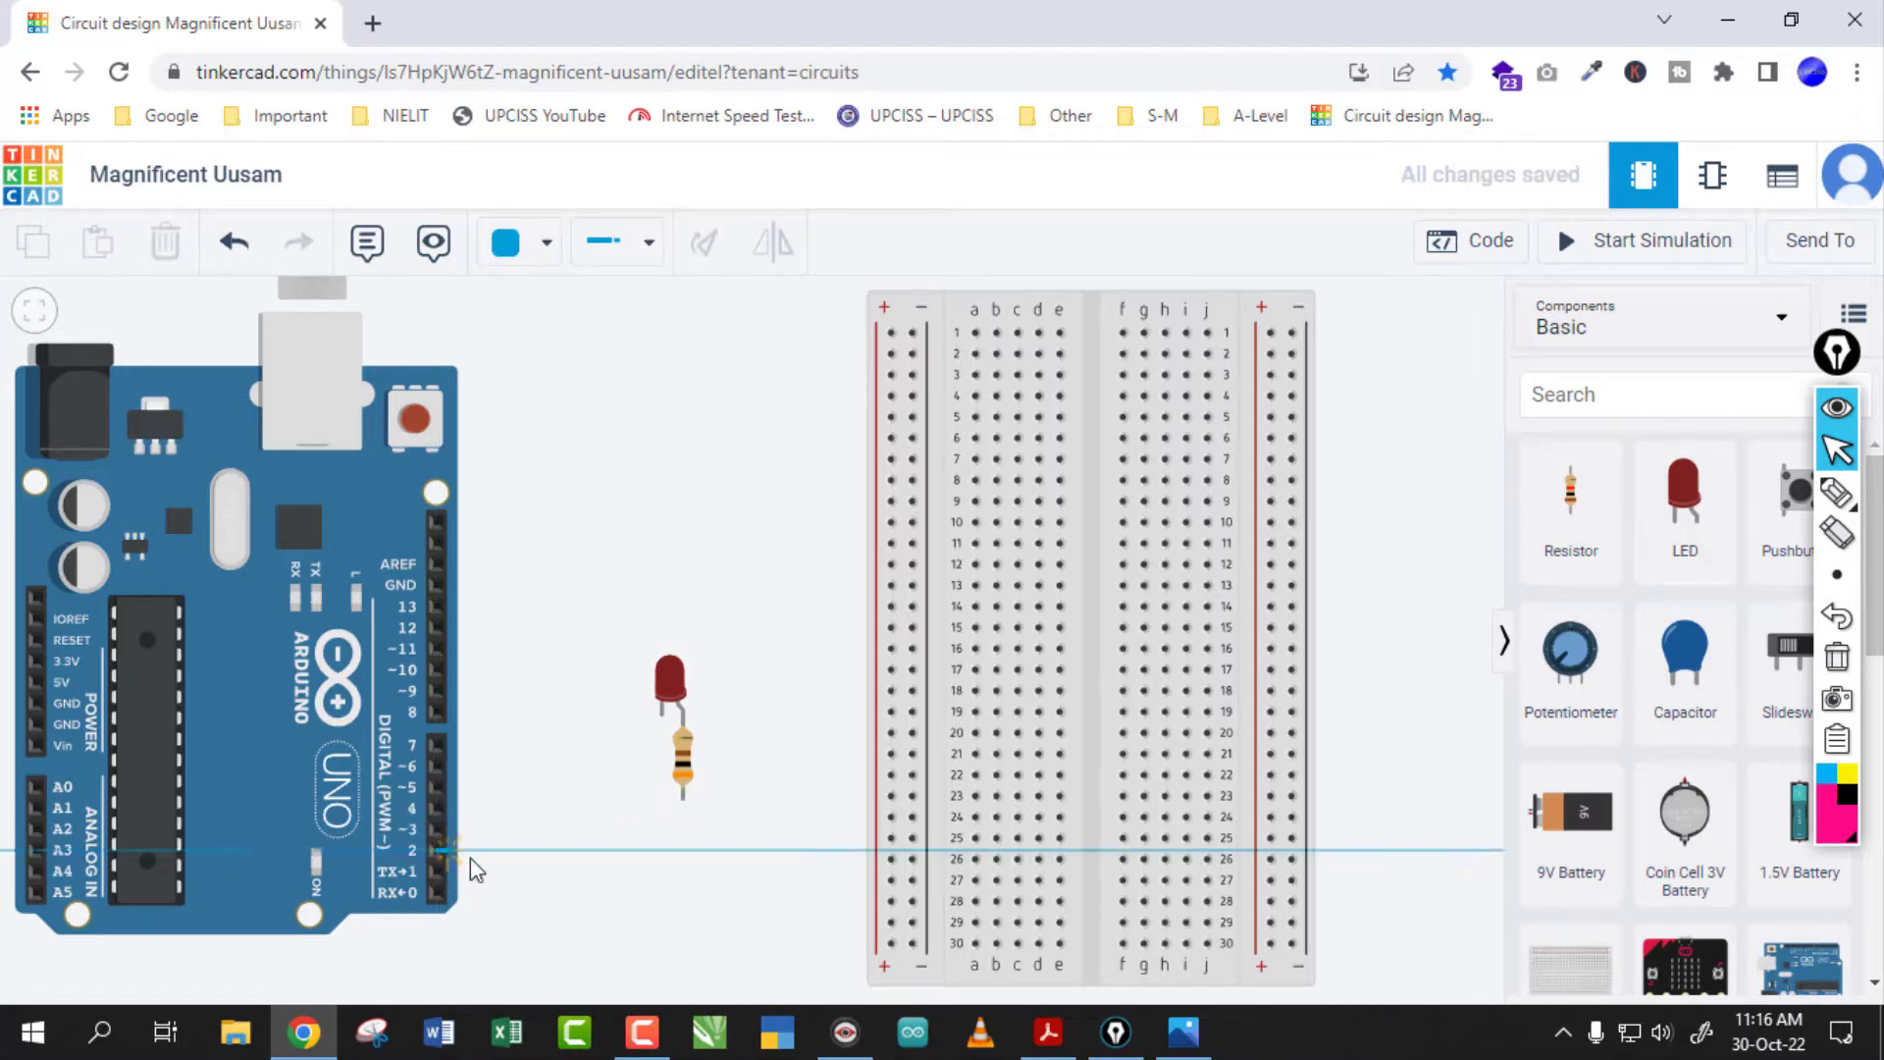
pyautogui.click(890, 943)
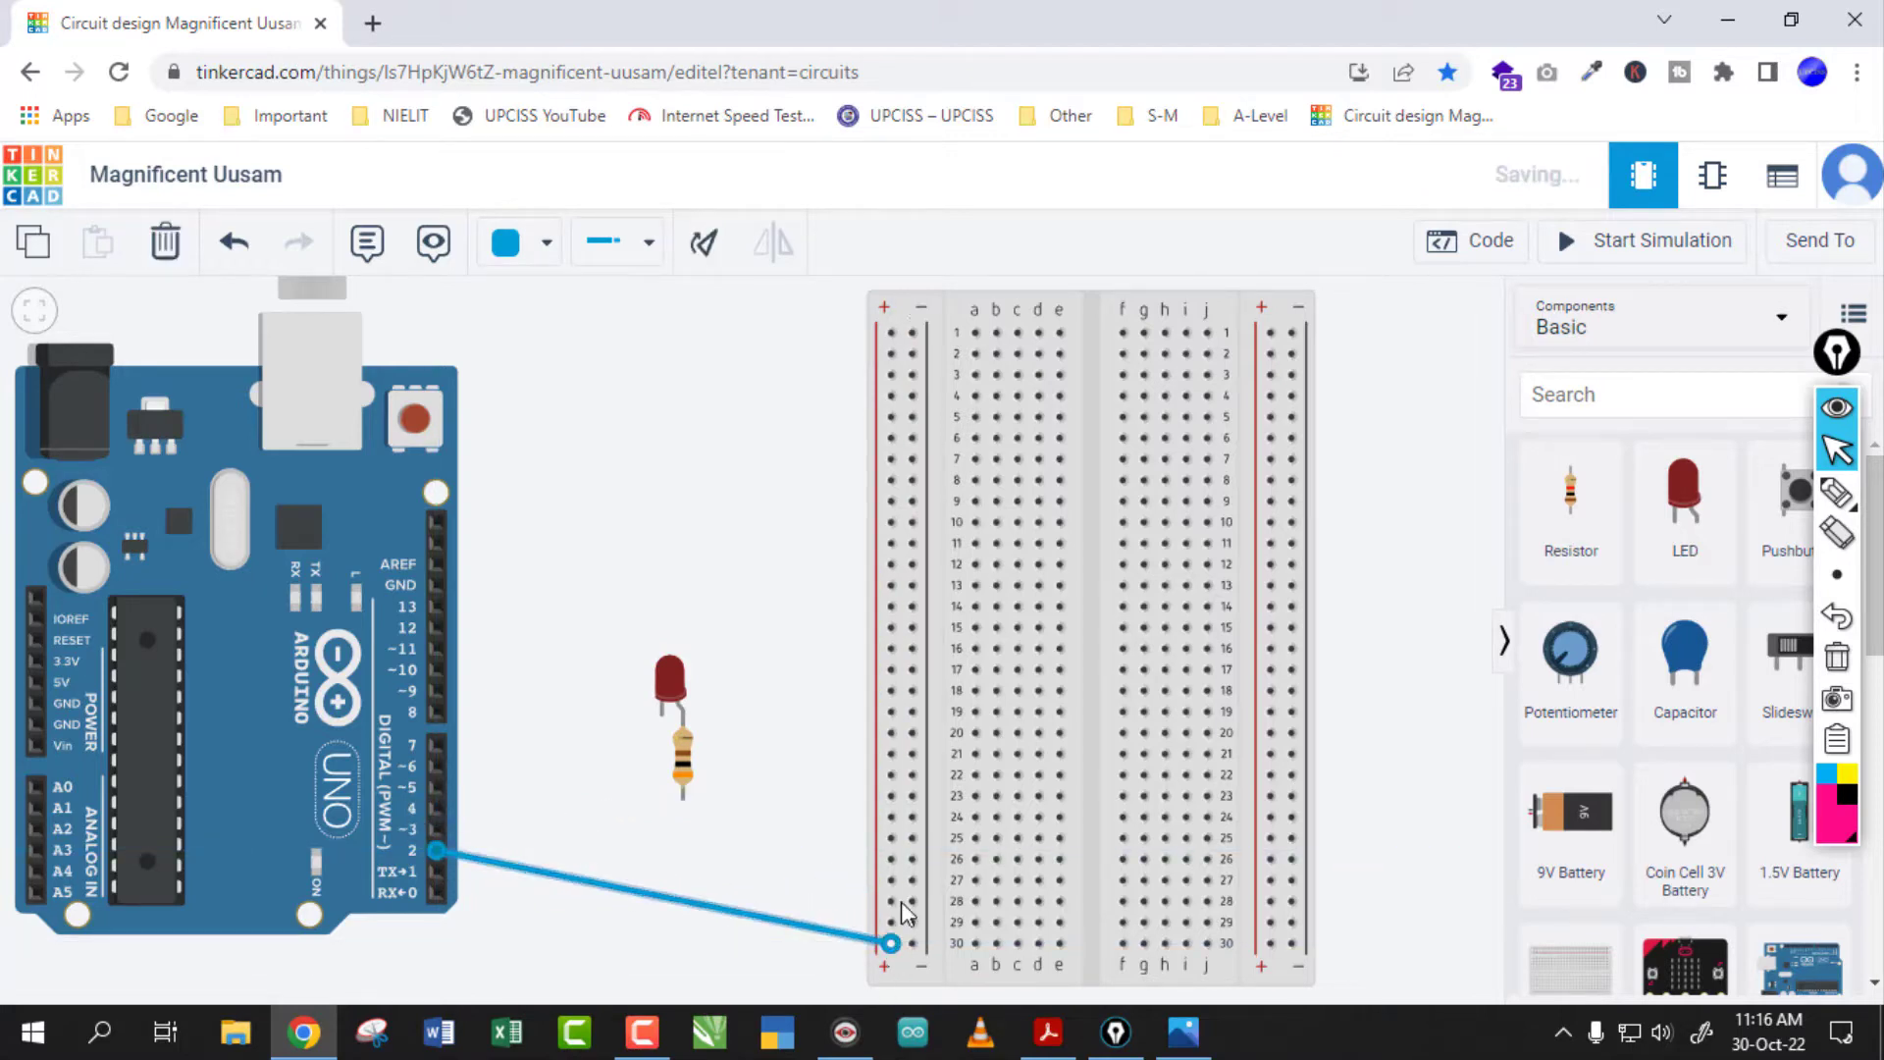
# Wire Arduino GND to the left − rail at row 1, bending the wire over the breadboard's top edge
pyautogui.click(437, 585)
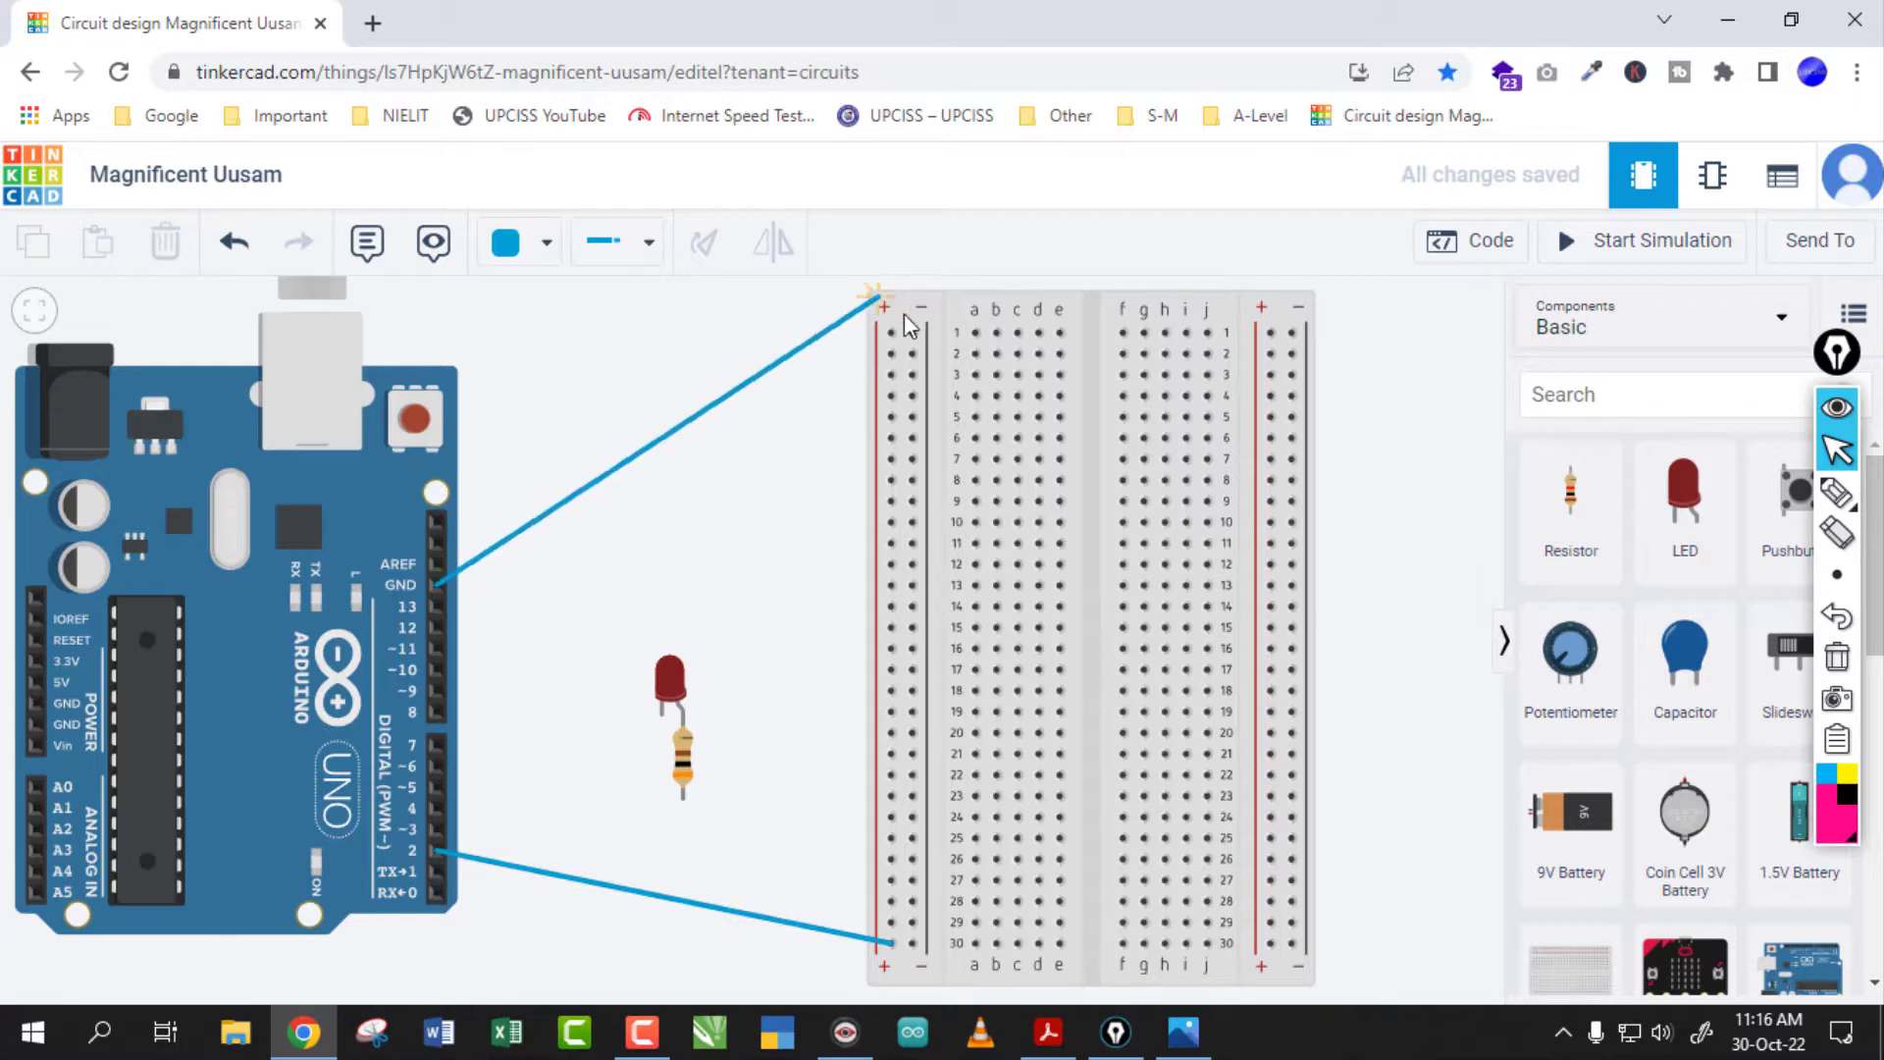
pyautogui.click(806, 326)
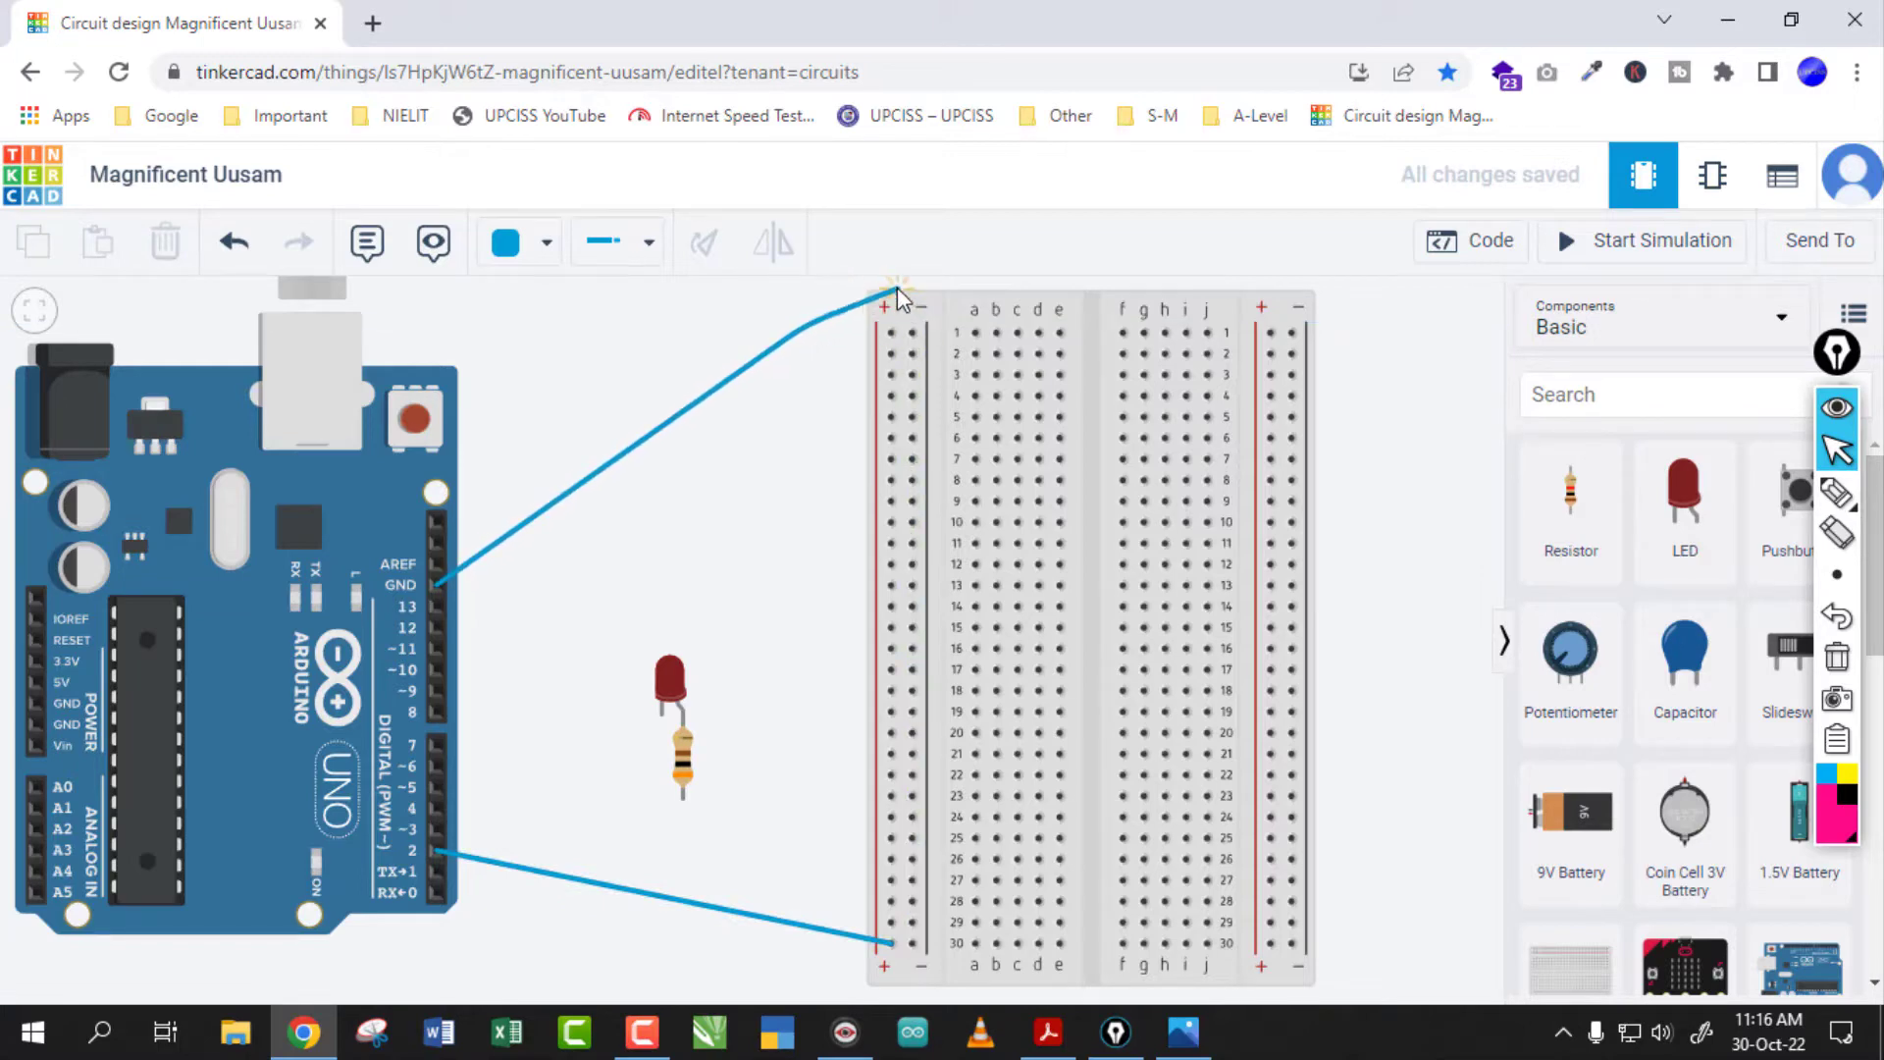
pyautogui.click(896, 287)
pyautogui.click(912, 333)
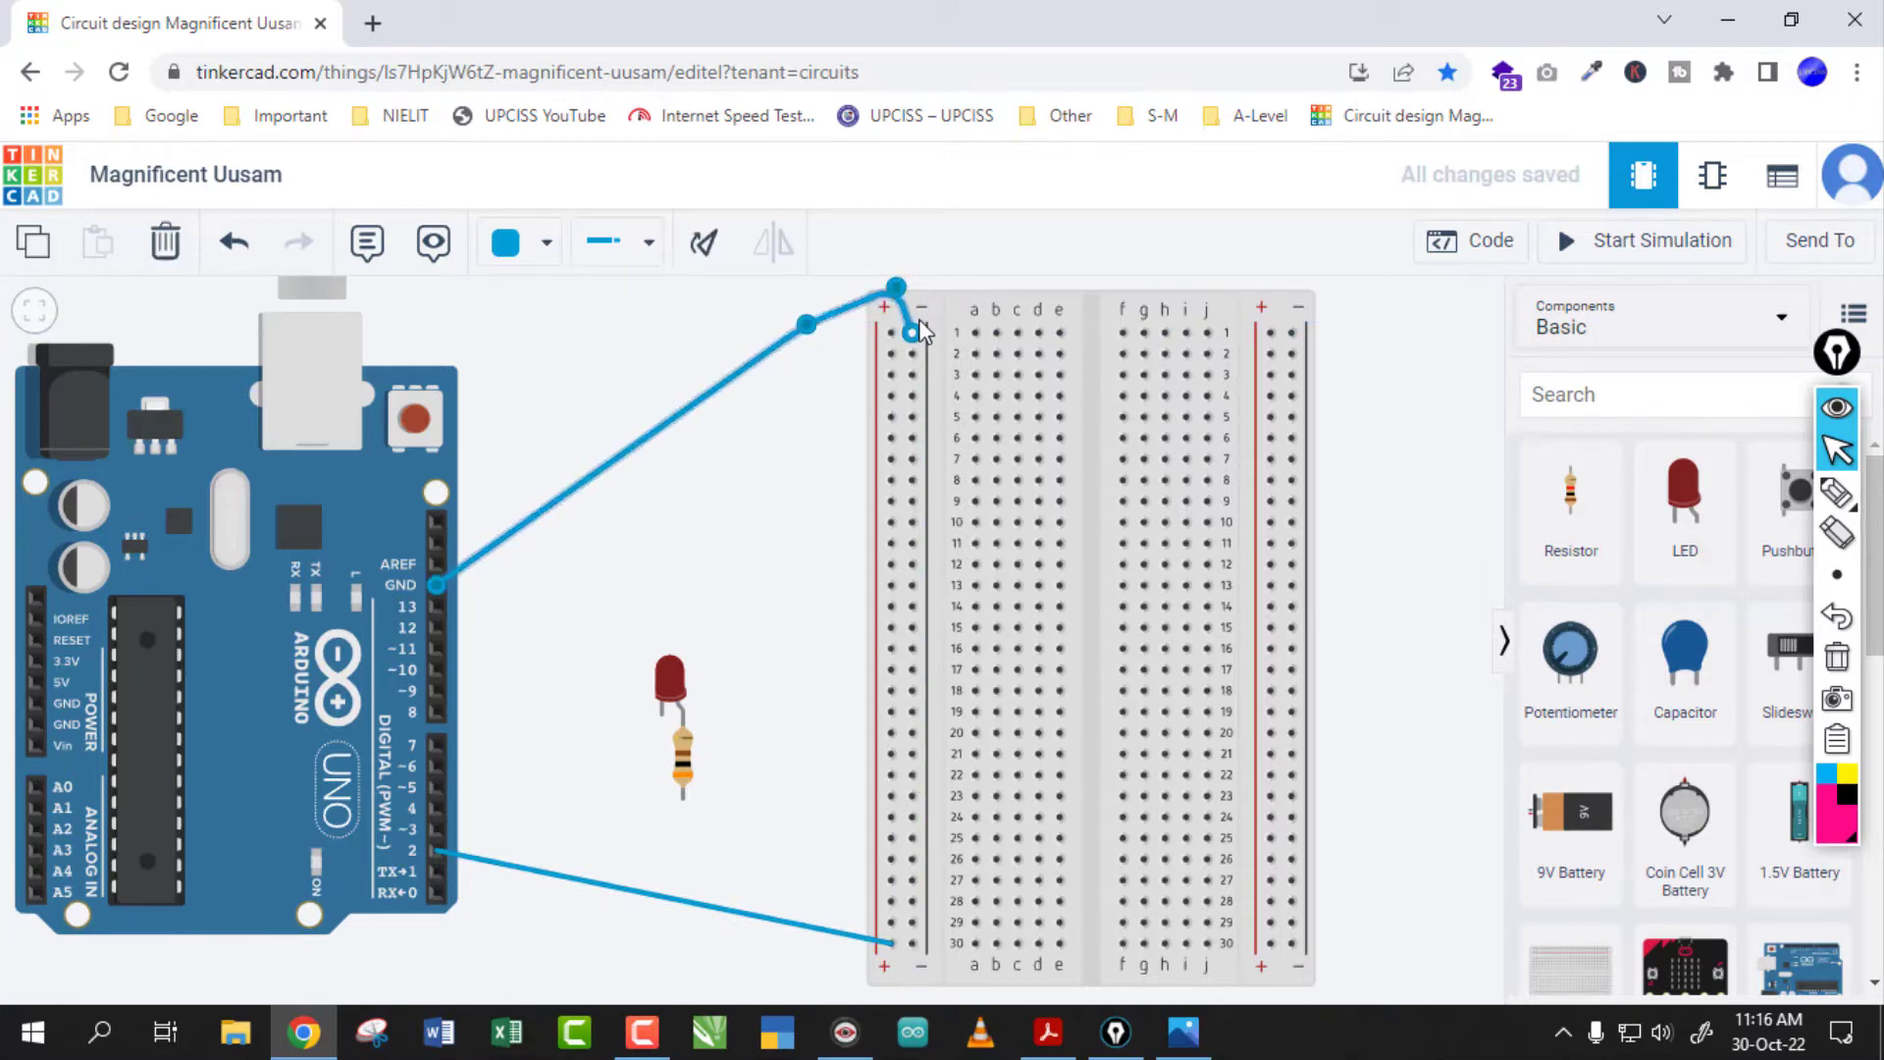
# Move the LED and the resistor apart in the space between the Arduino and the breadboard
pyautogui.click(805, 445)
pyautogui.moveTo(675, 677); pyautogui.dragTo(709, 607)
pyautogui.moveTo(684, 756); pyautogui.dragTo(737, 757)
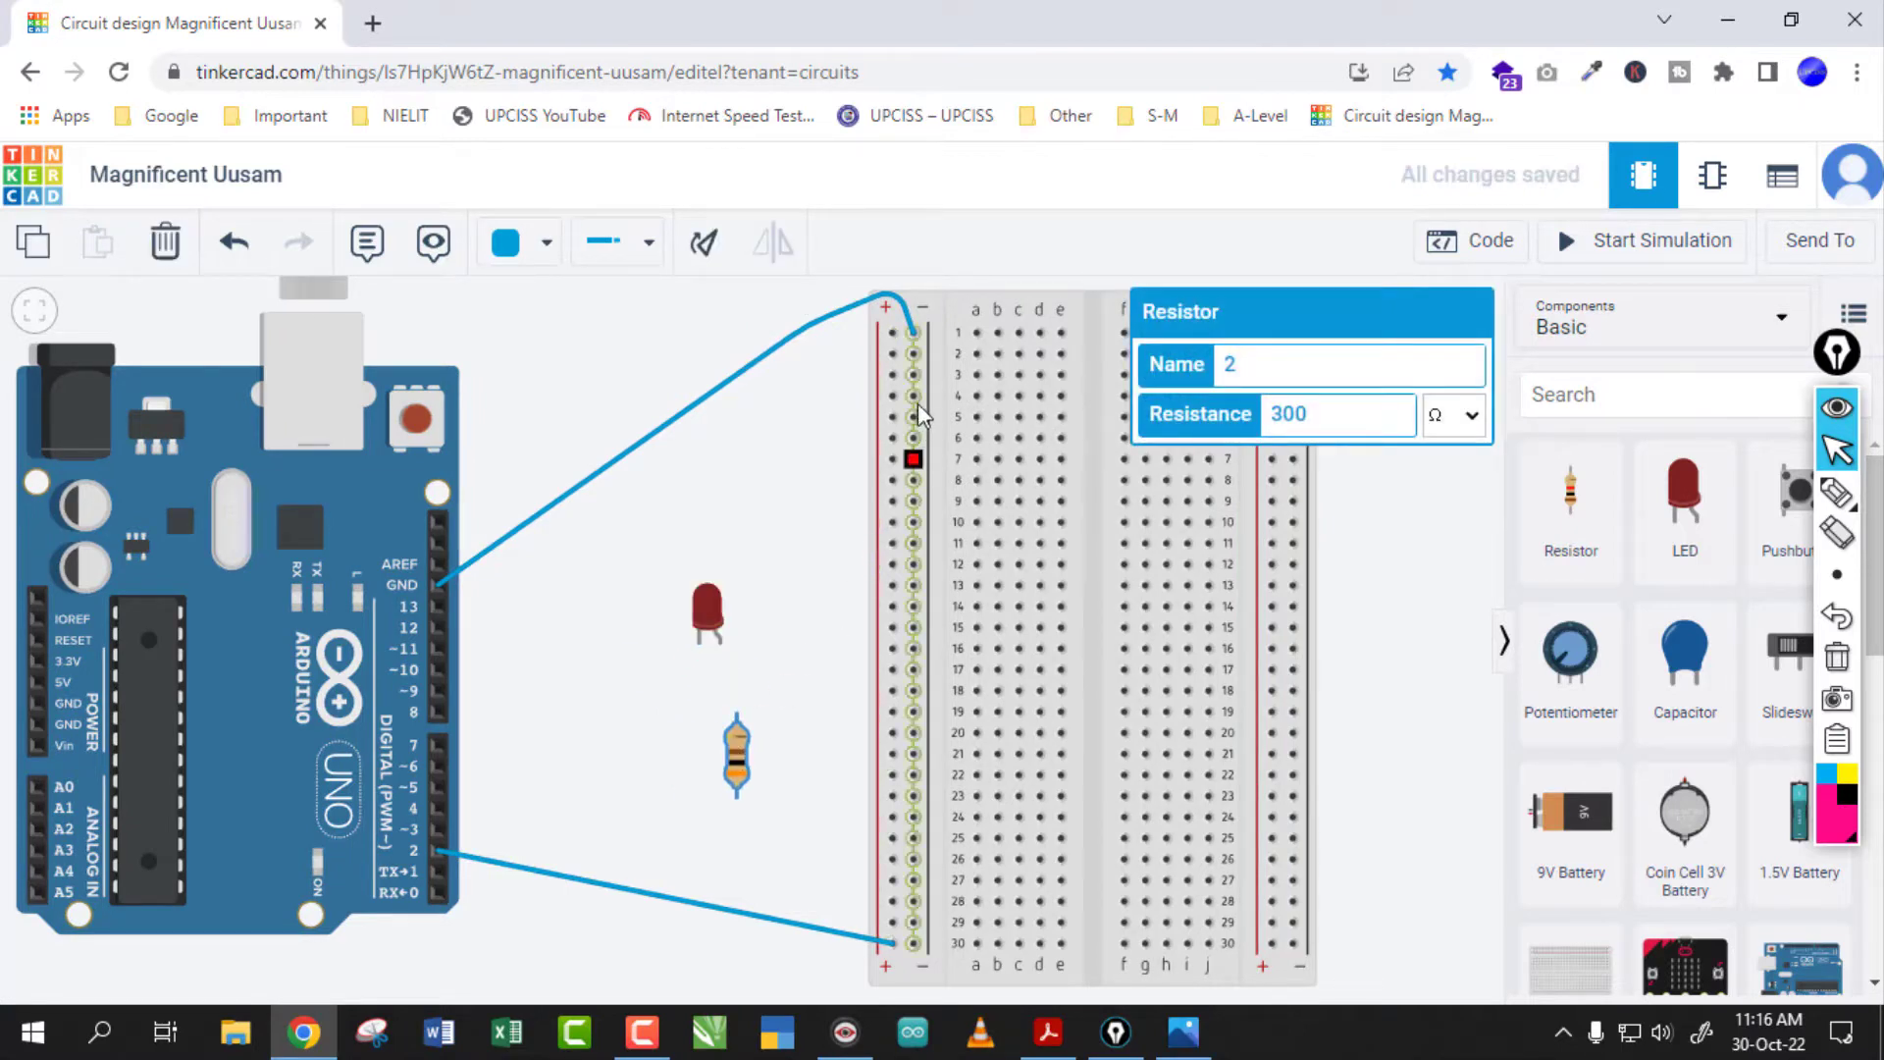
# Wire the left + rail at row 14 to the resistor's lower terminal and the resistor's upper terminal to the LED anode
pyautogui.click(894, 608)
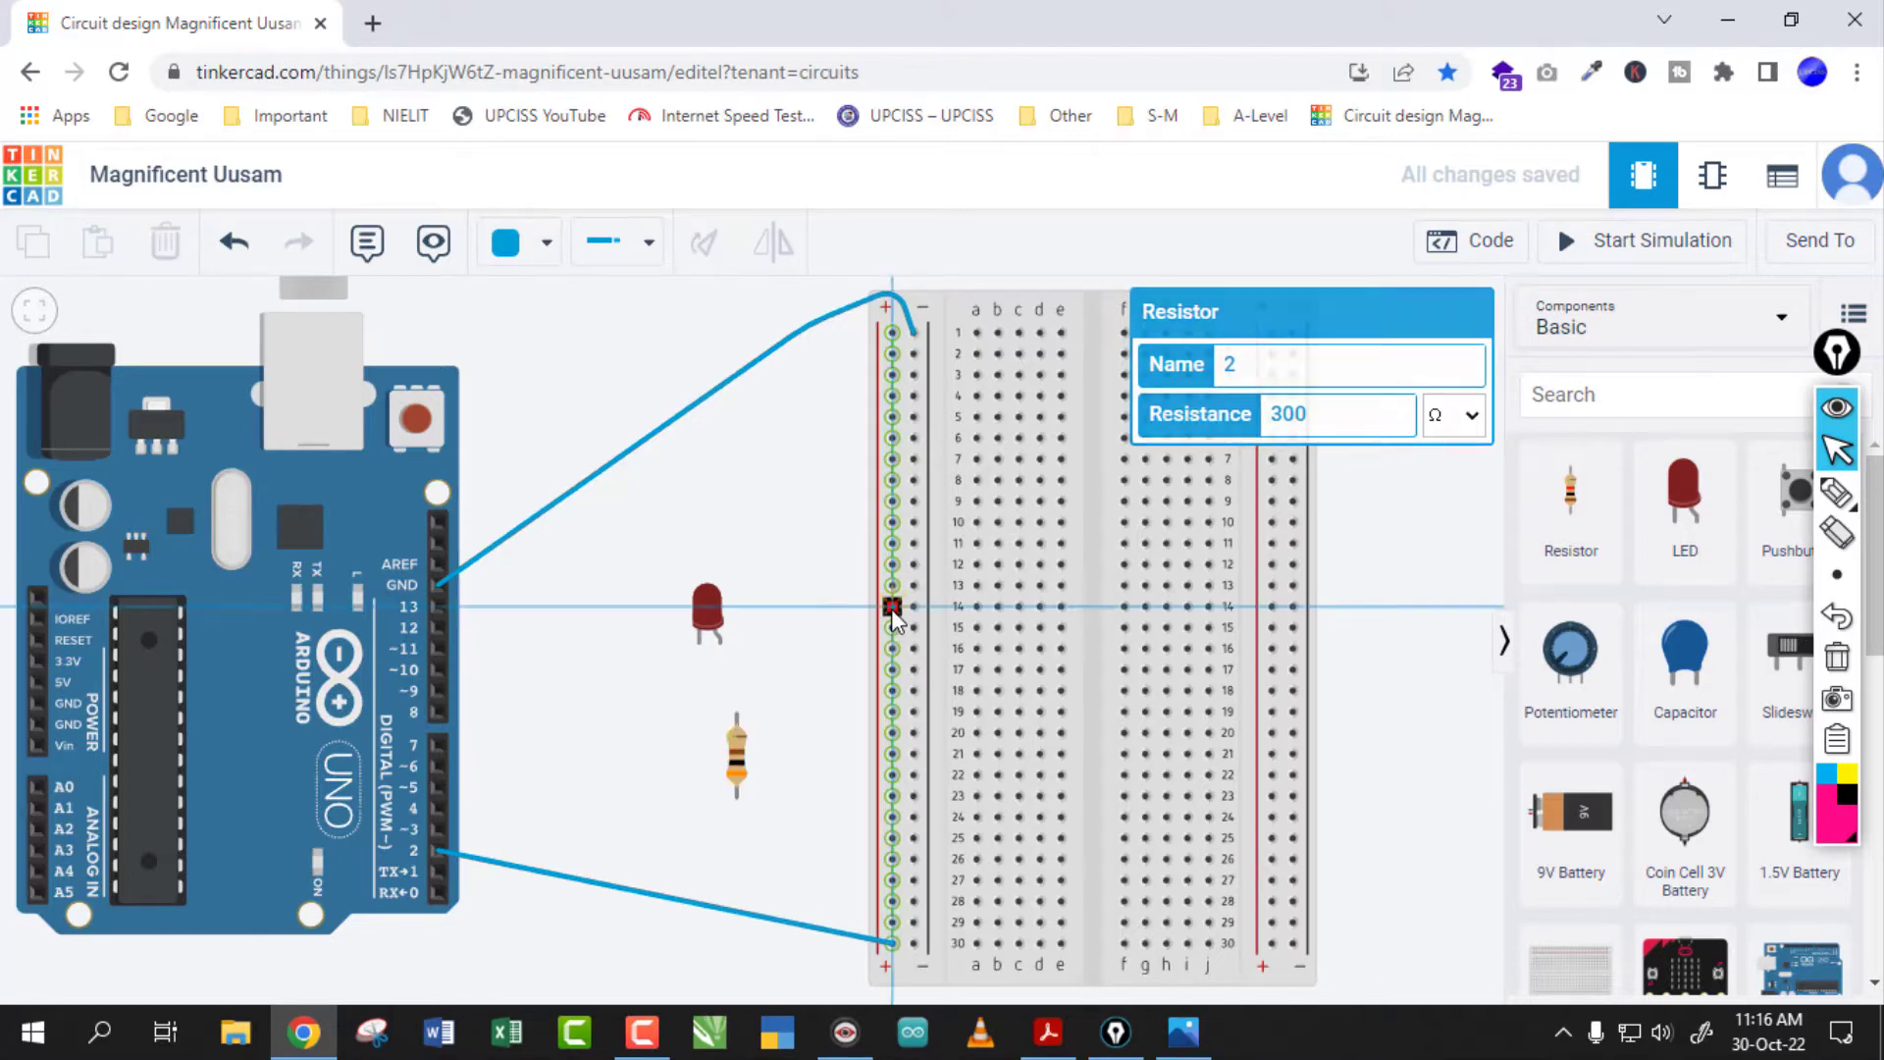
pyautogui.click(737, 800)
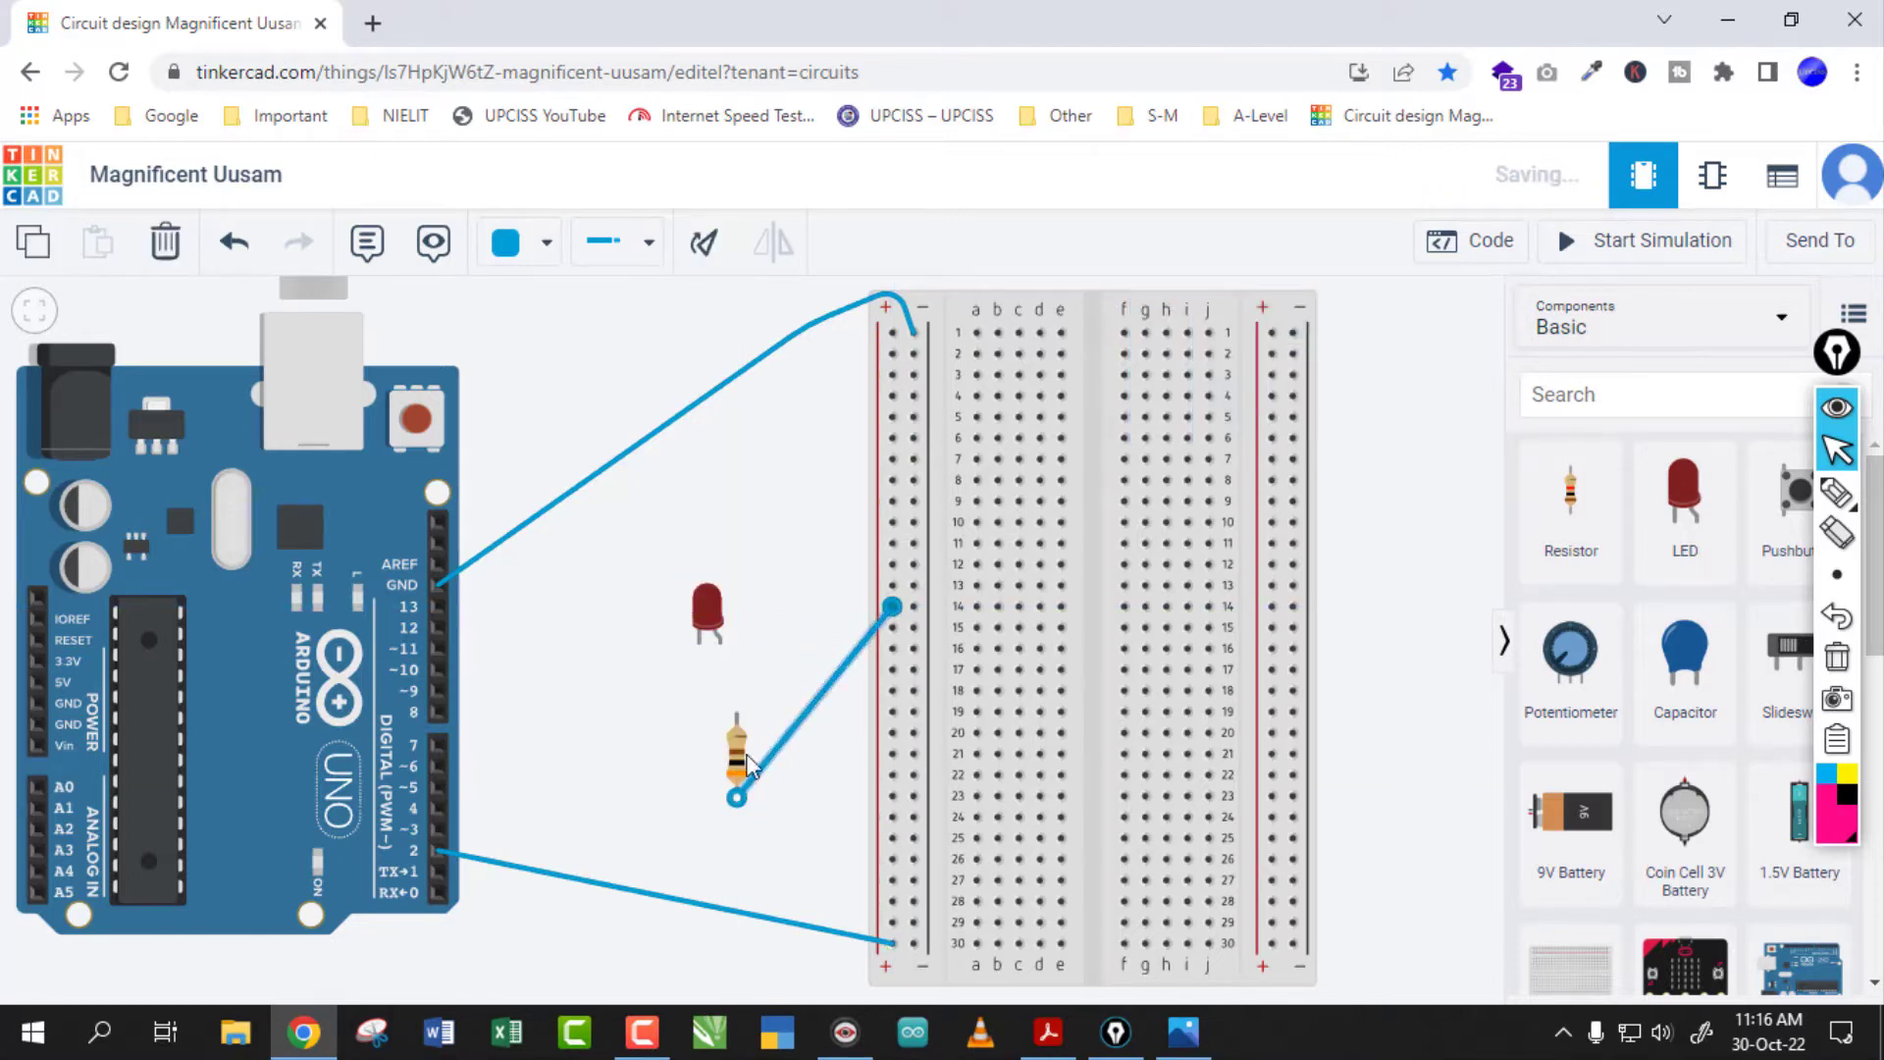
pyautogui.click(736, 714)
pyautogui.click(719, 647)
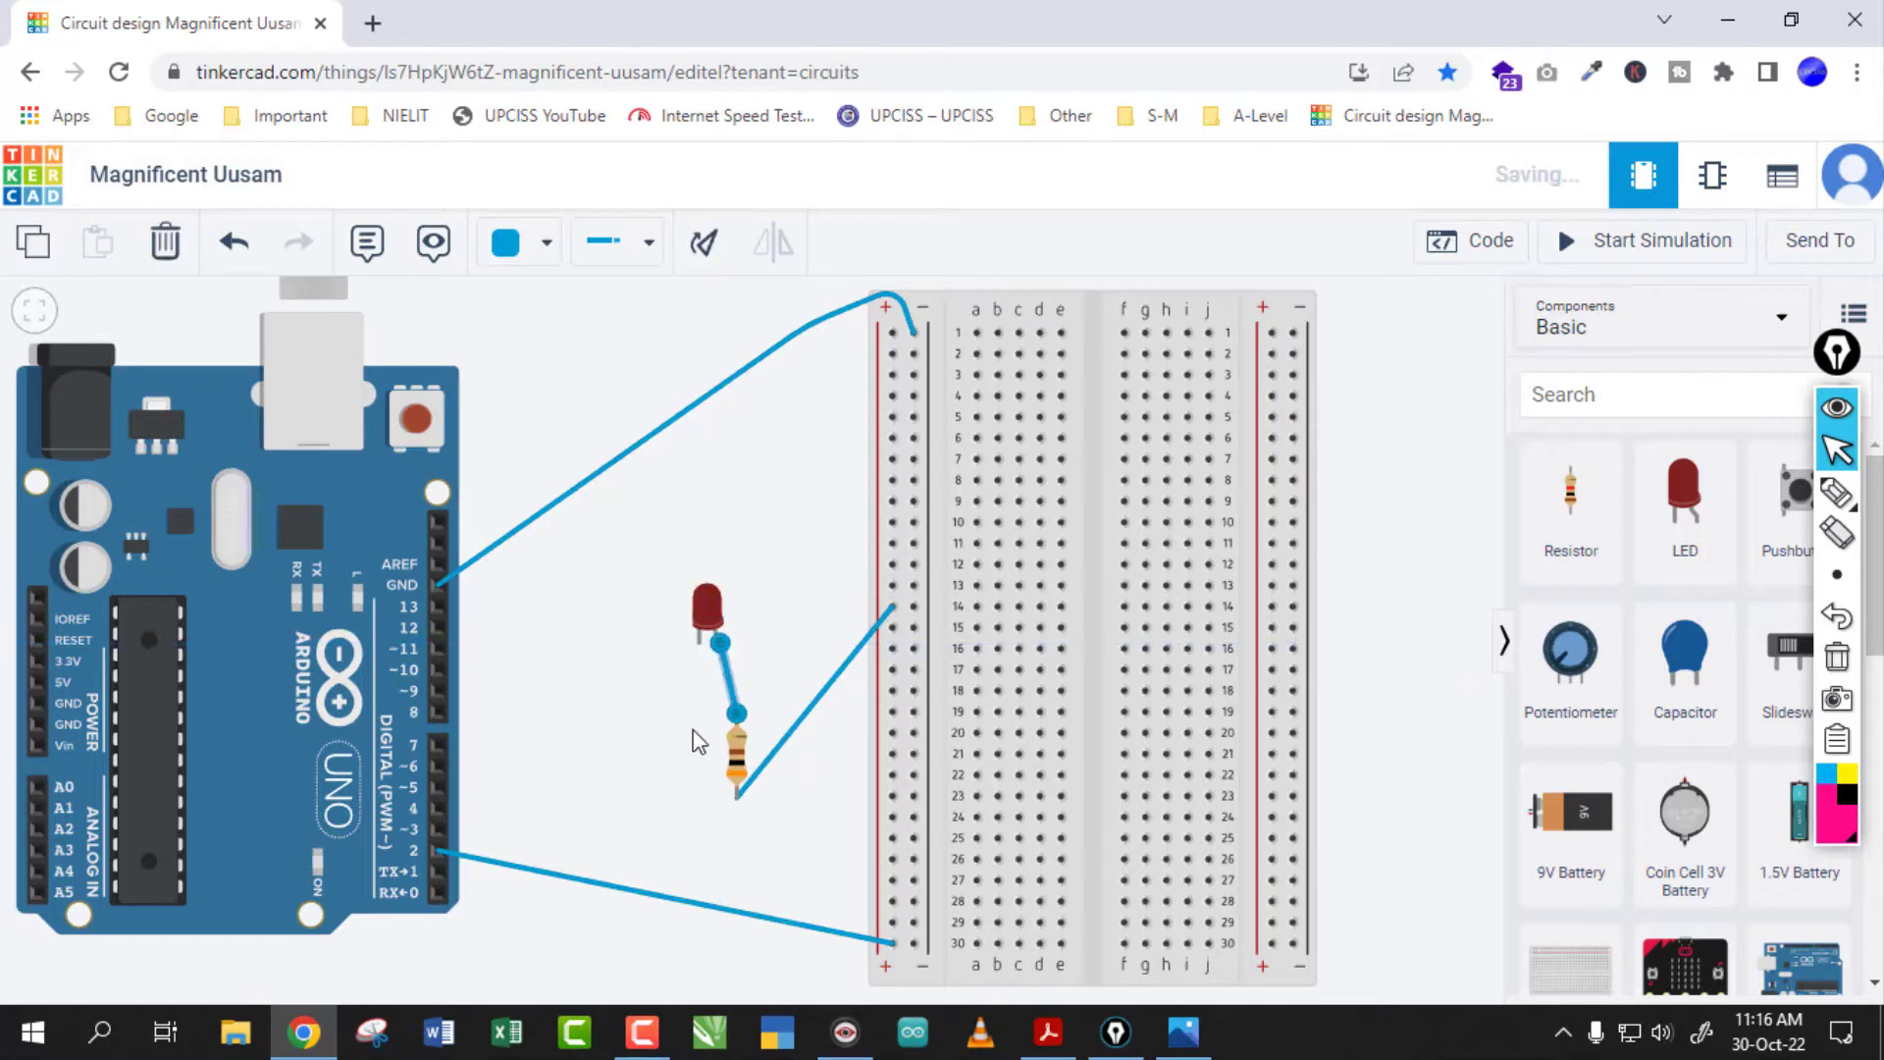
# Wire the left − rail at row 6 to the LED cathode, bending the wire around the LED, and run the simulation briefly
pyautogui.click(911, 439)
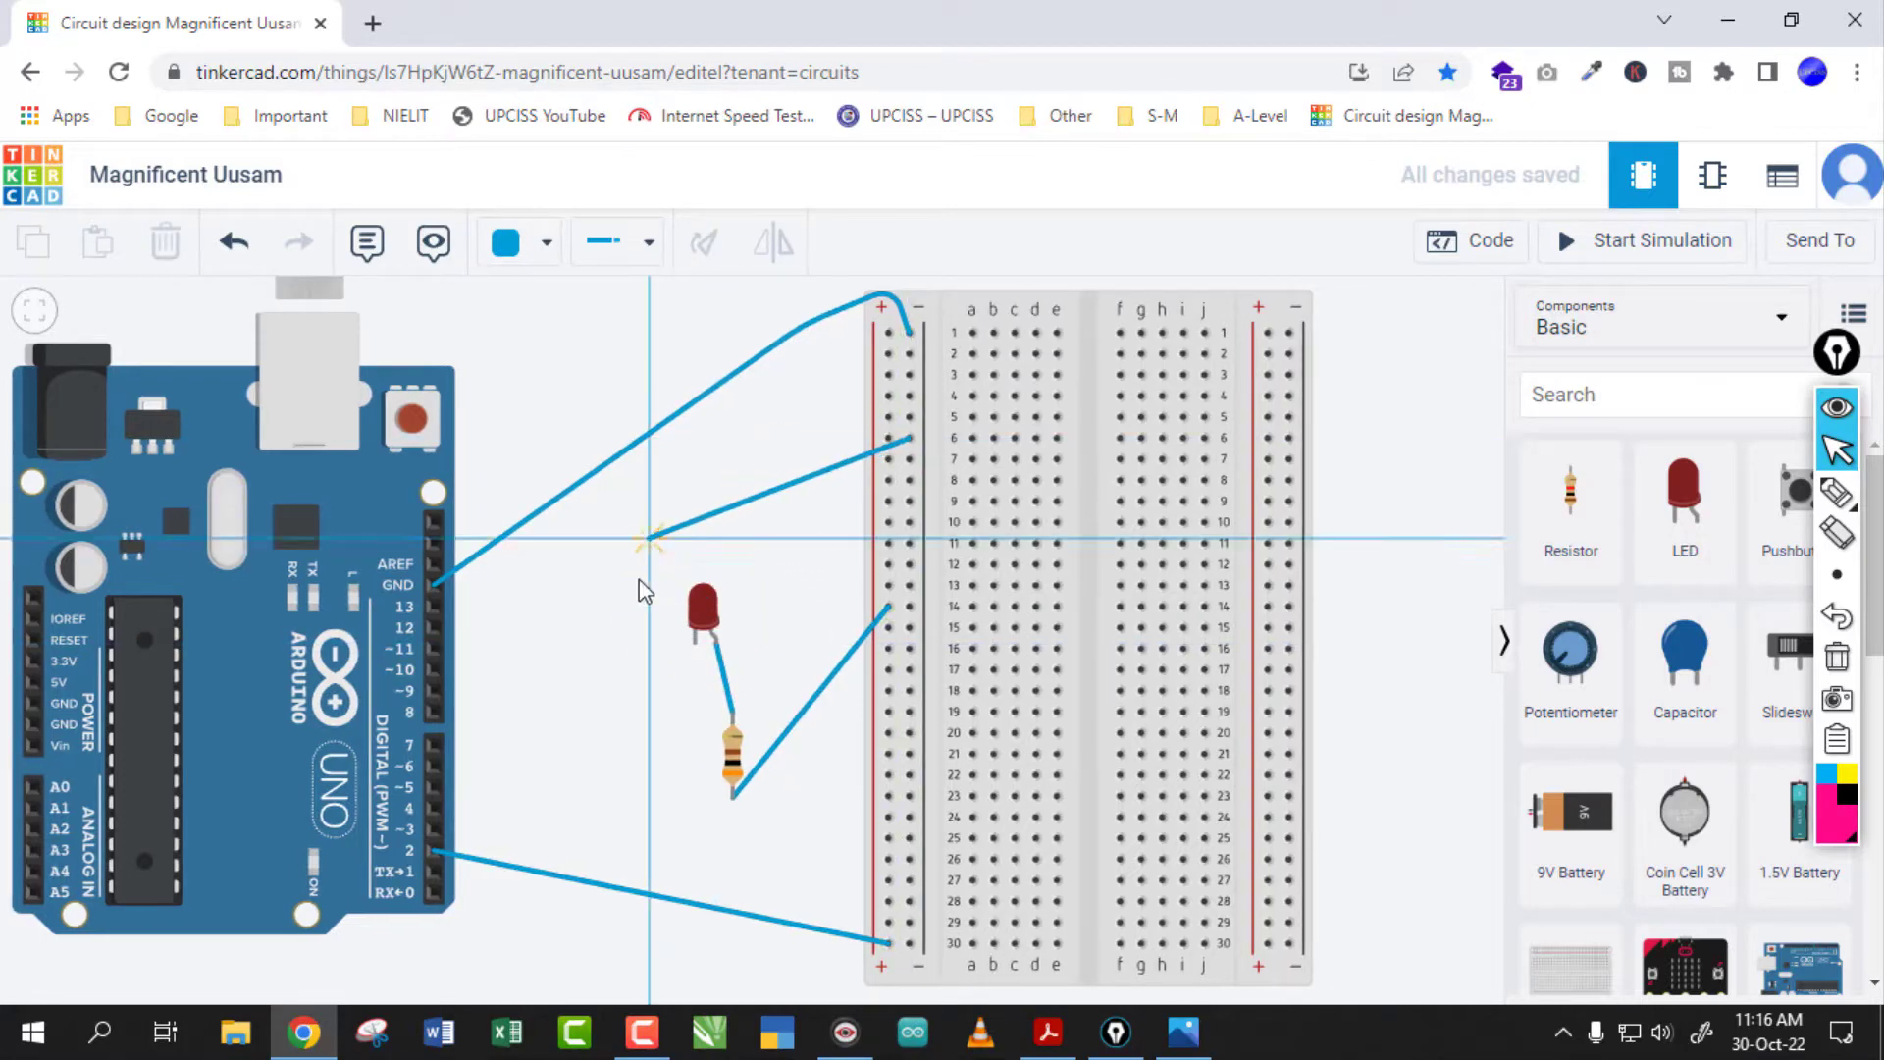
pyautogui.click(653, 537)
pyautogui.click(656, 667)
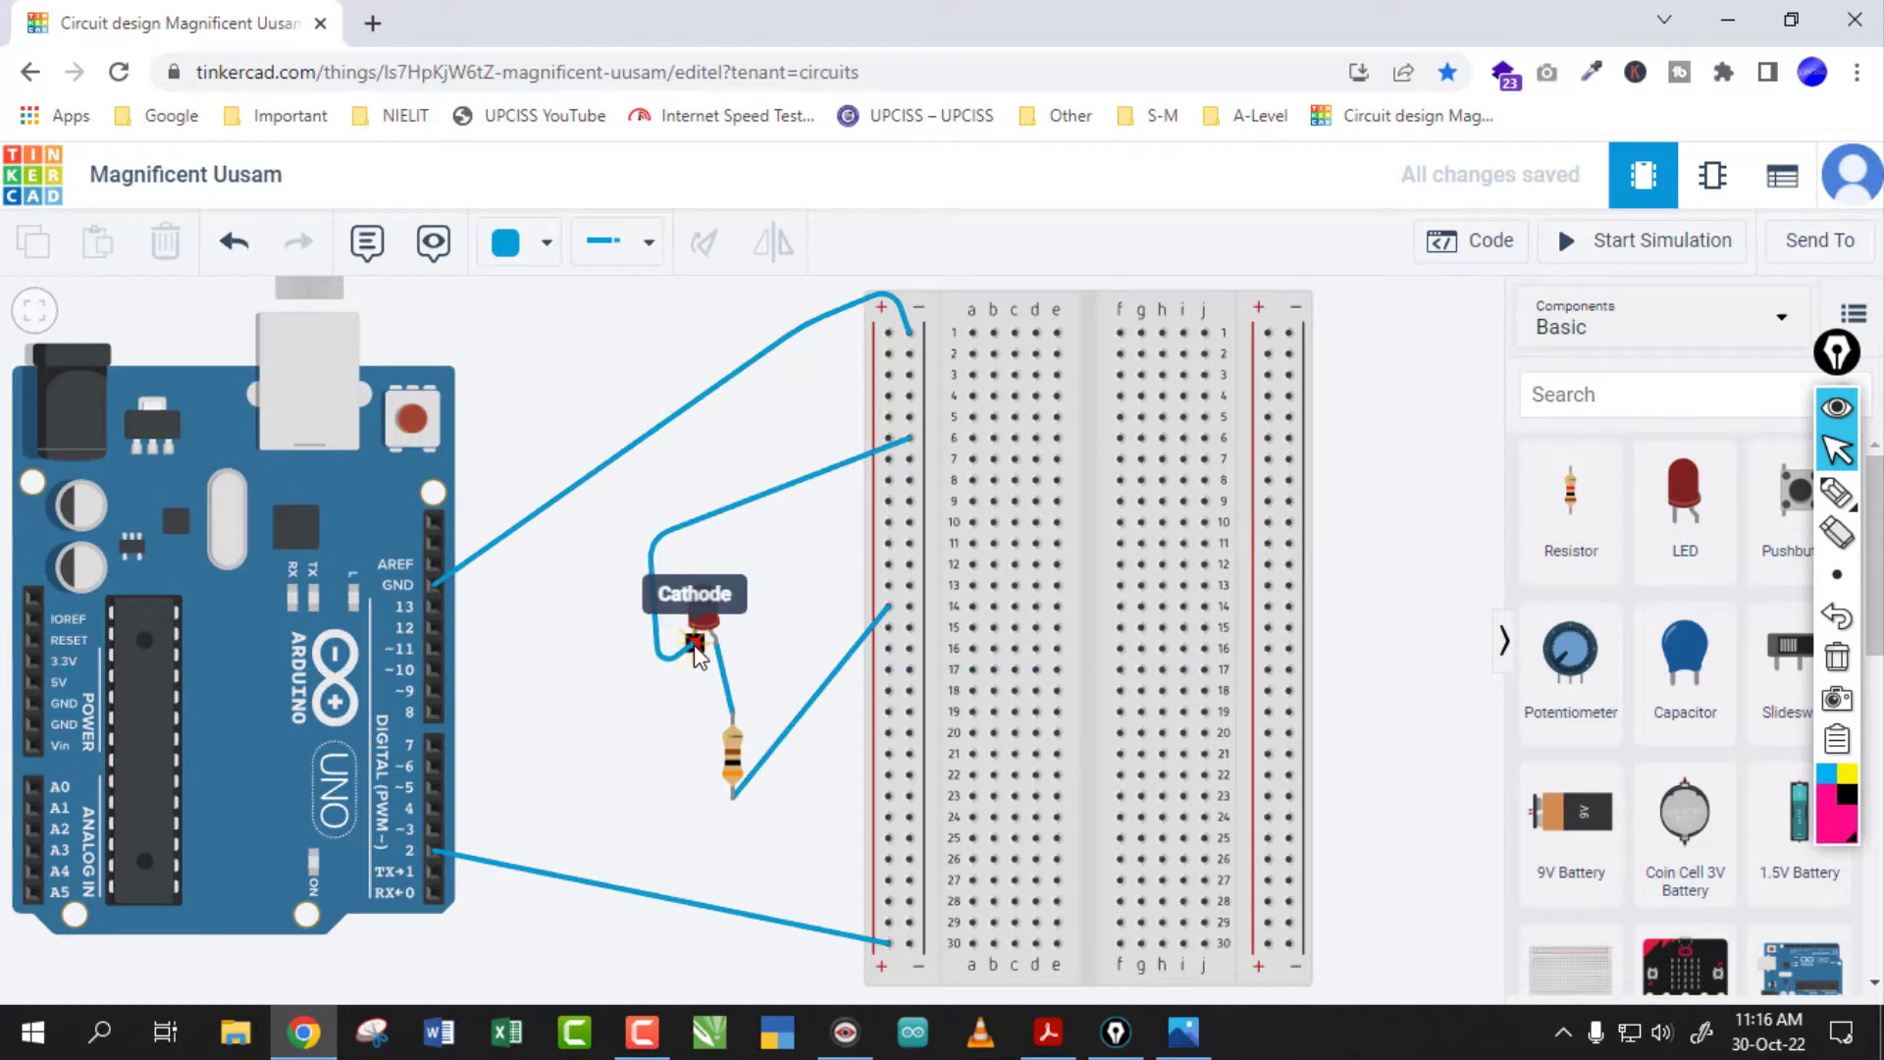
pyautogui.click(694, 644)
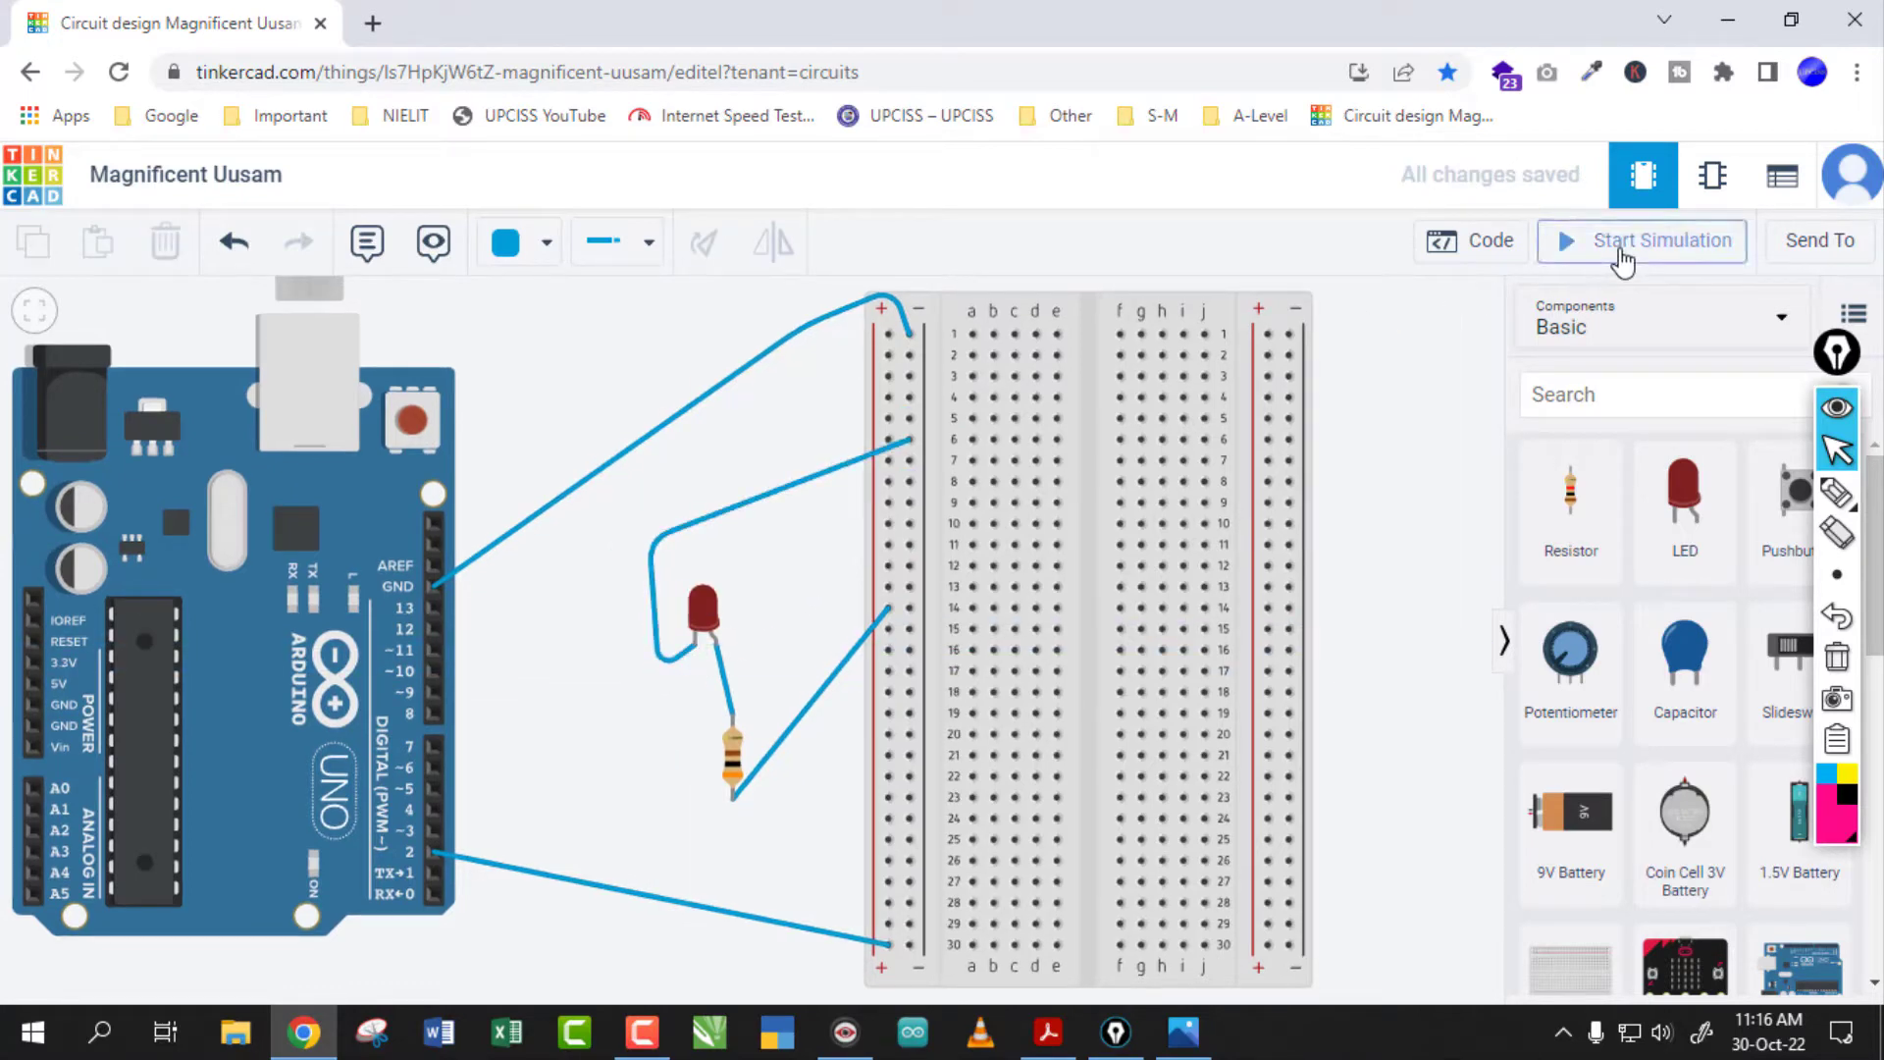
pyautogui.click(1662, 240)
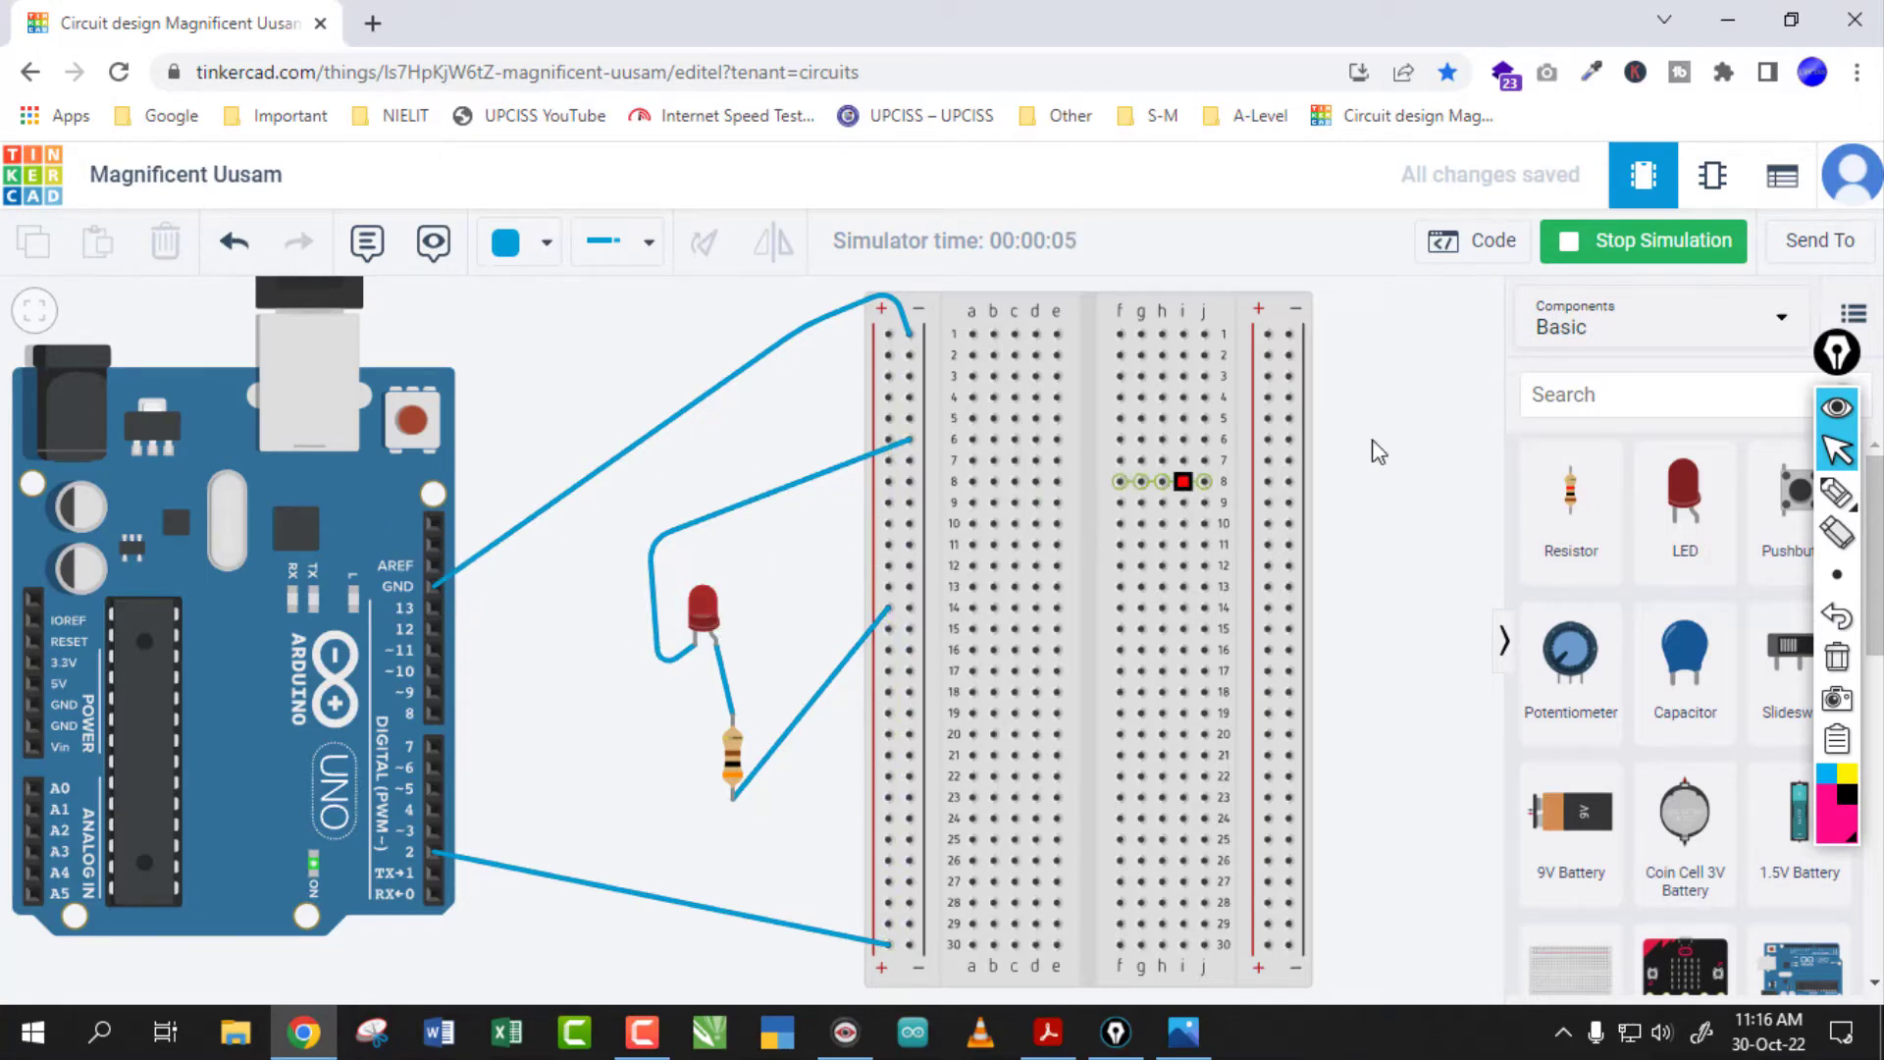
pyautogui.click(1614, 253)
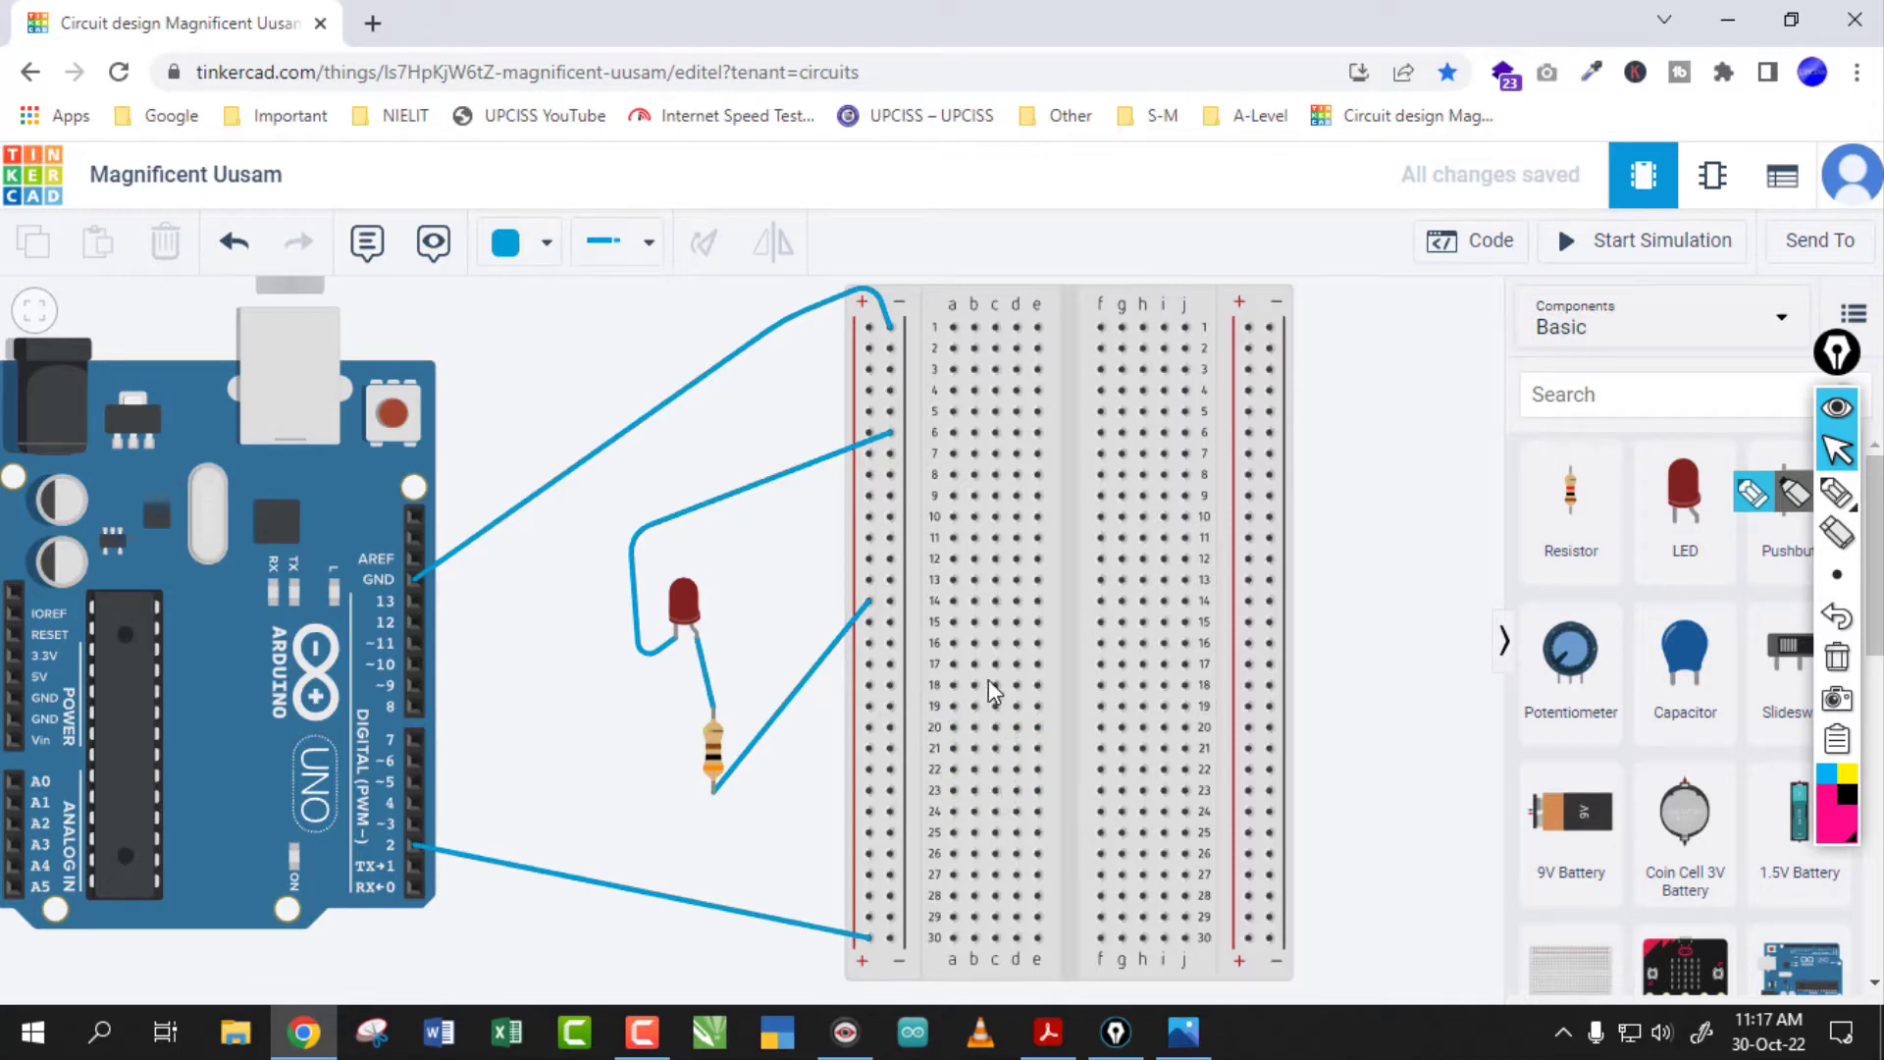
# Delete all five wires connecting the Arduino, breadboard, LED and resistor
pyautogui.click(690, 610)
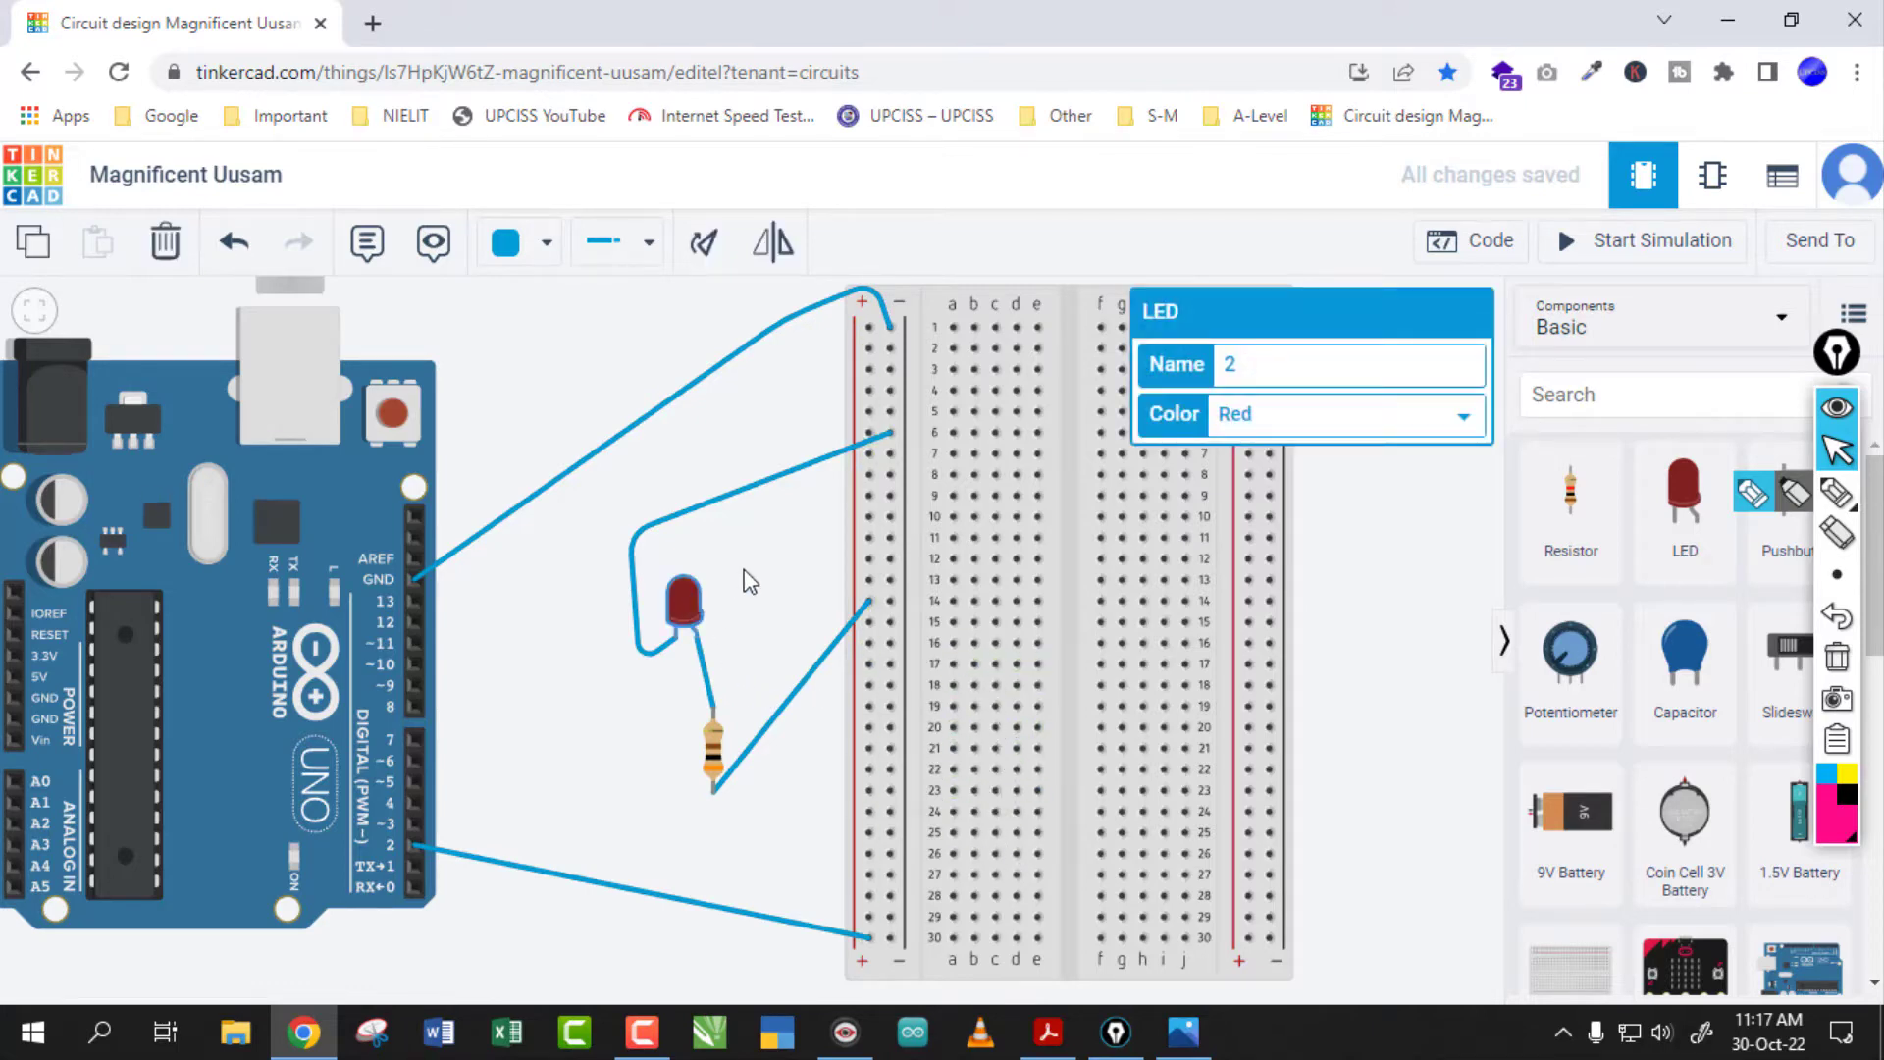
pyautogui.click(802, 691)
pyautogui.click(797, 694)
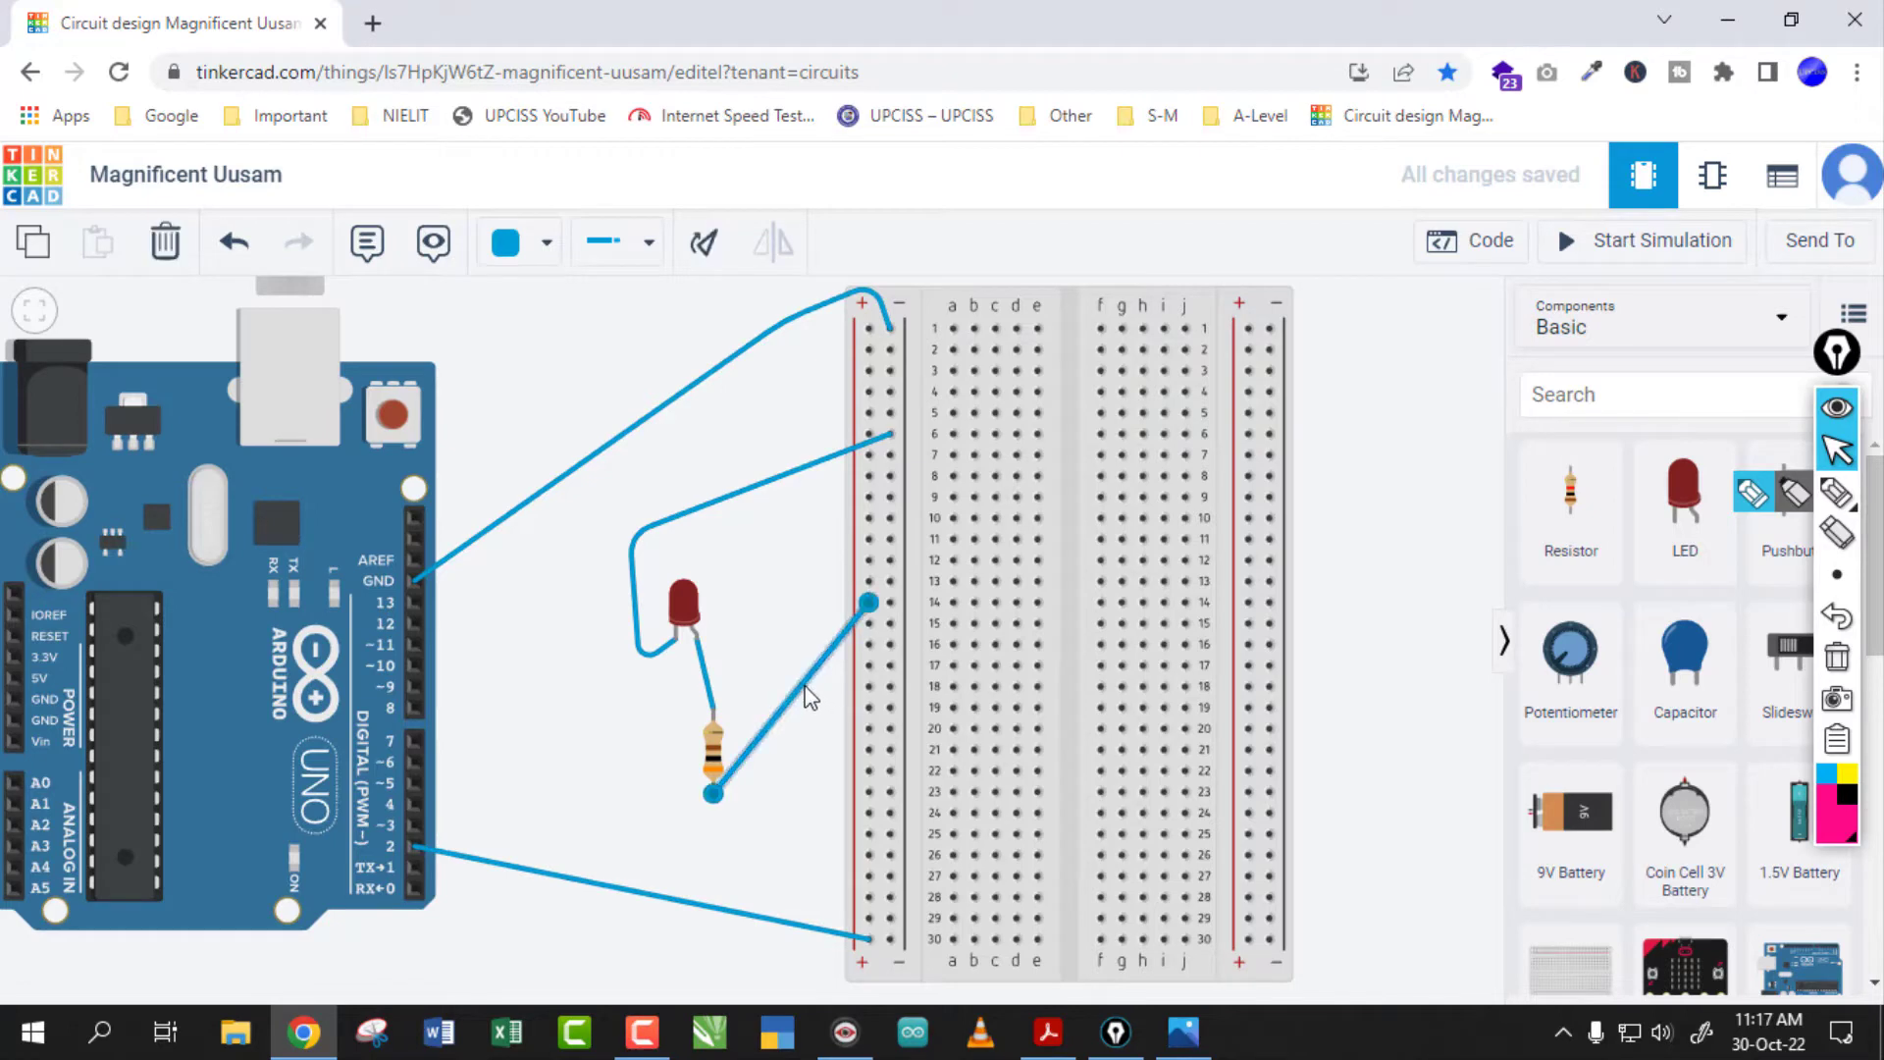
pyautogui.press('Delete')
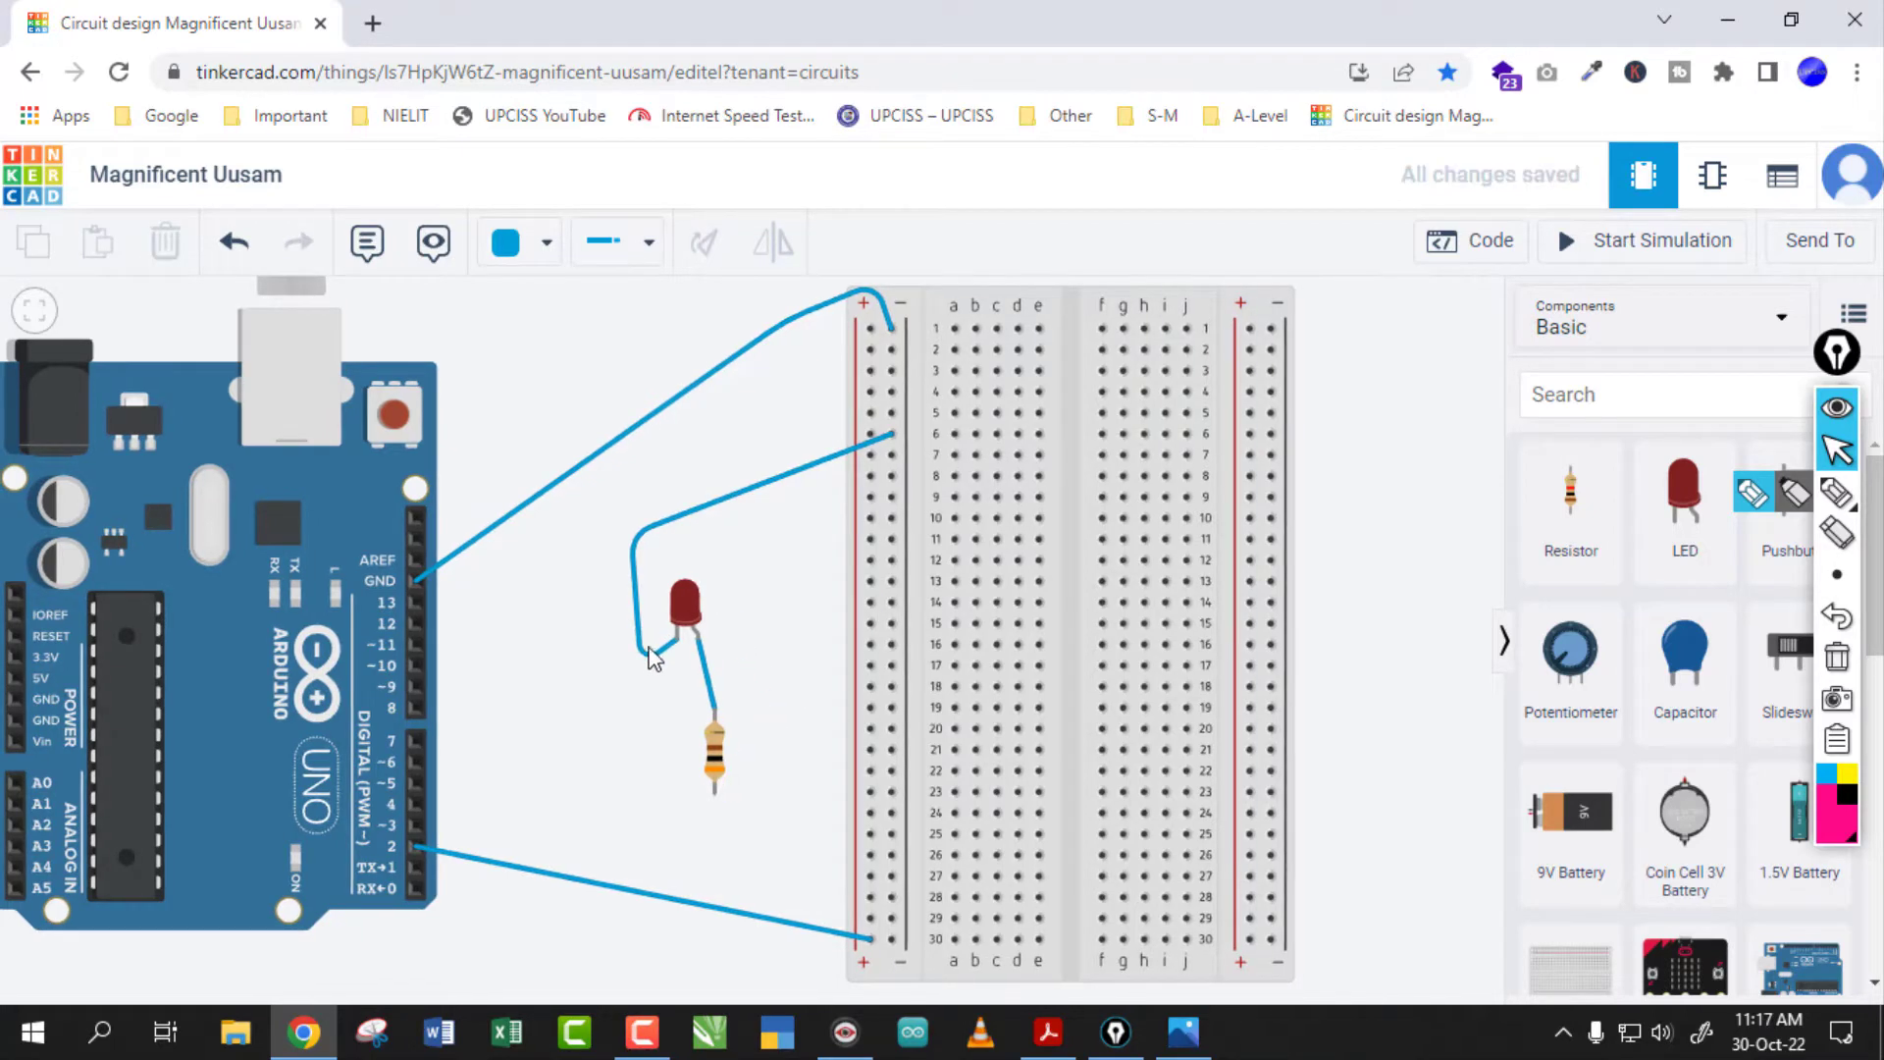
pyautogui.click(650, 655)
pyautogui.press('Delete')
pyautogui.click(630, 438)
pyautogui.press('Delete')
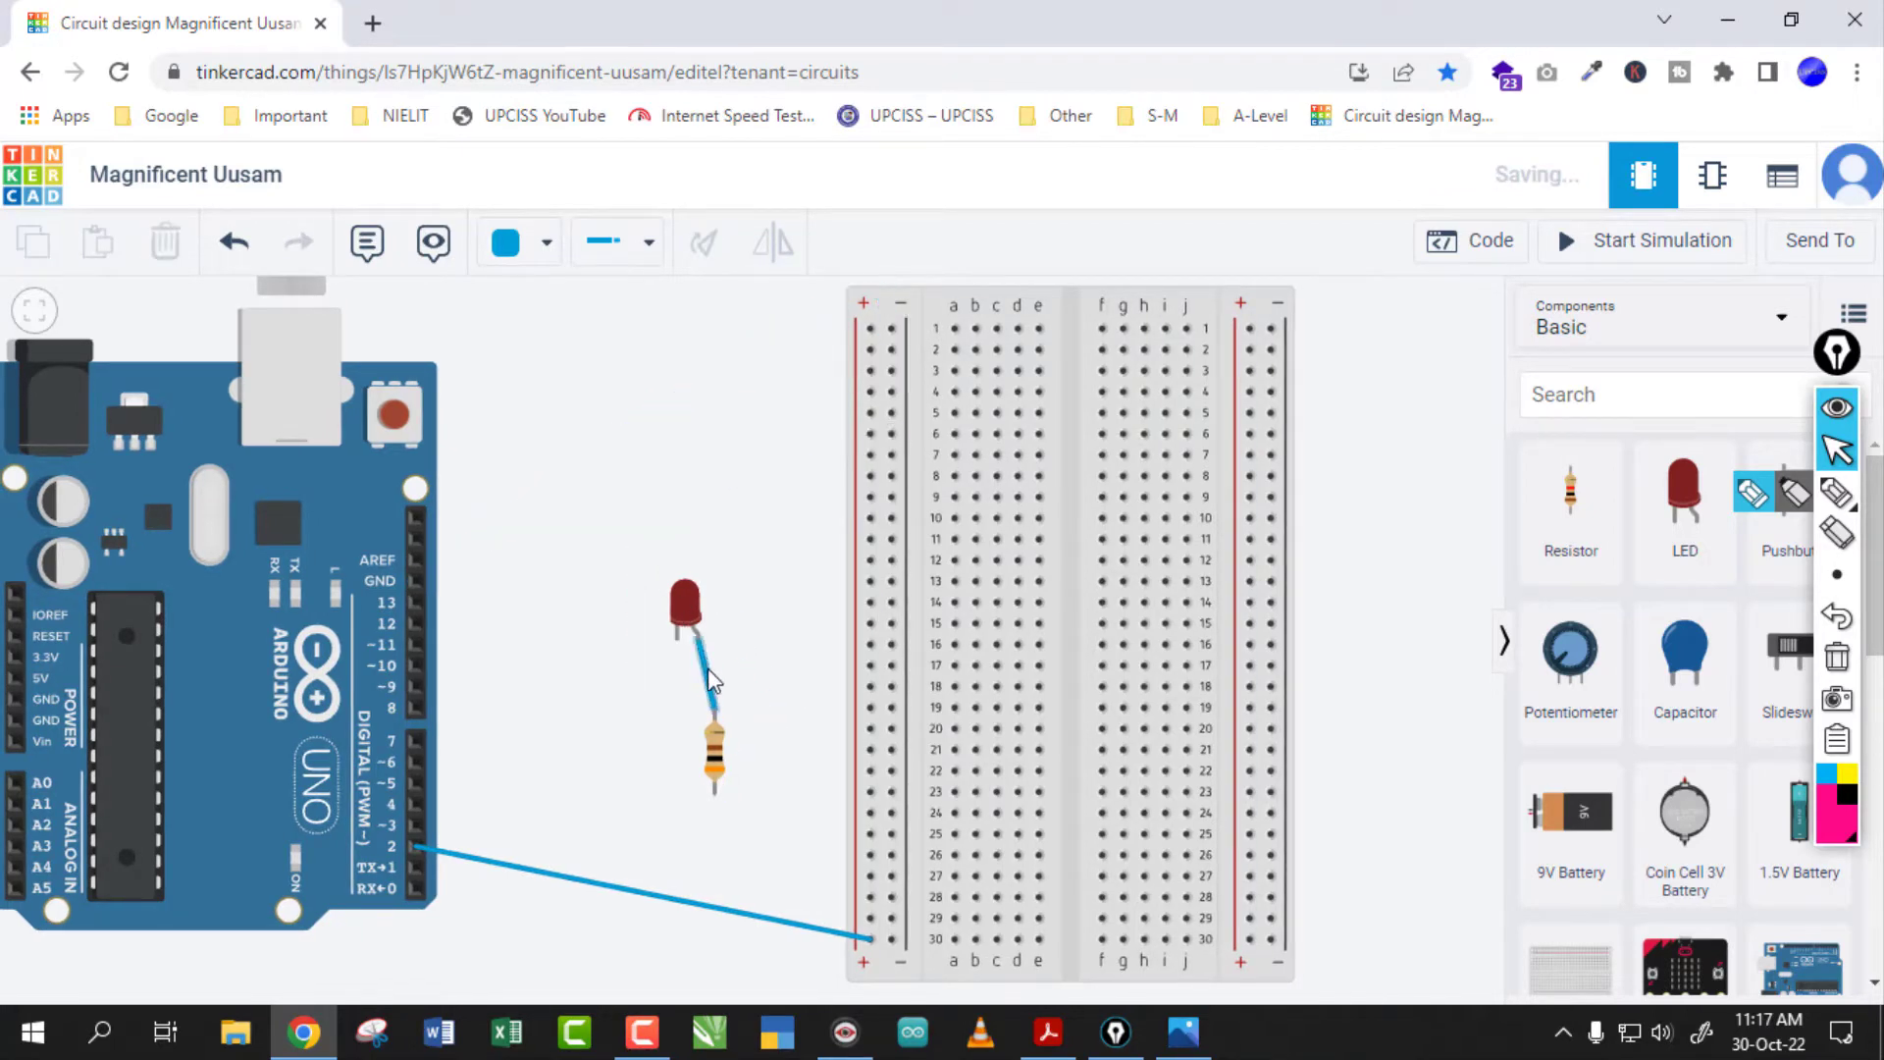
pyautogui.click(709, 673)
pyautogui.press('Delete')
pyautogui.click(700, 900)
pyautogui.press('Delete')
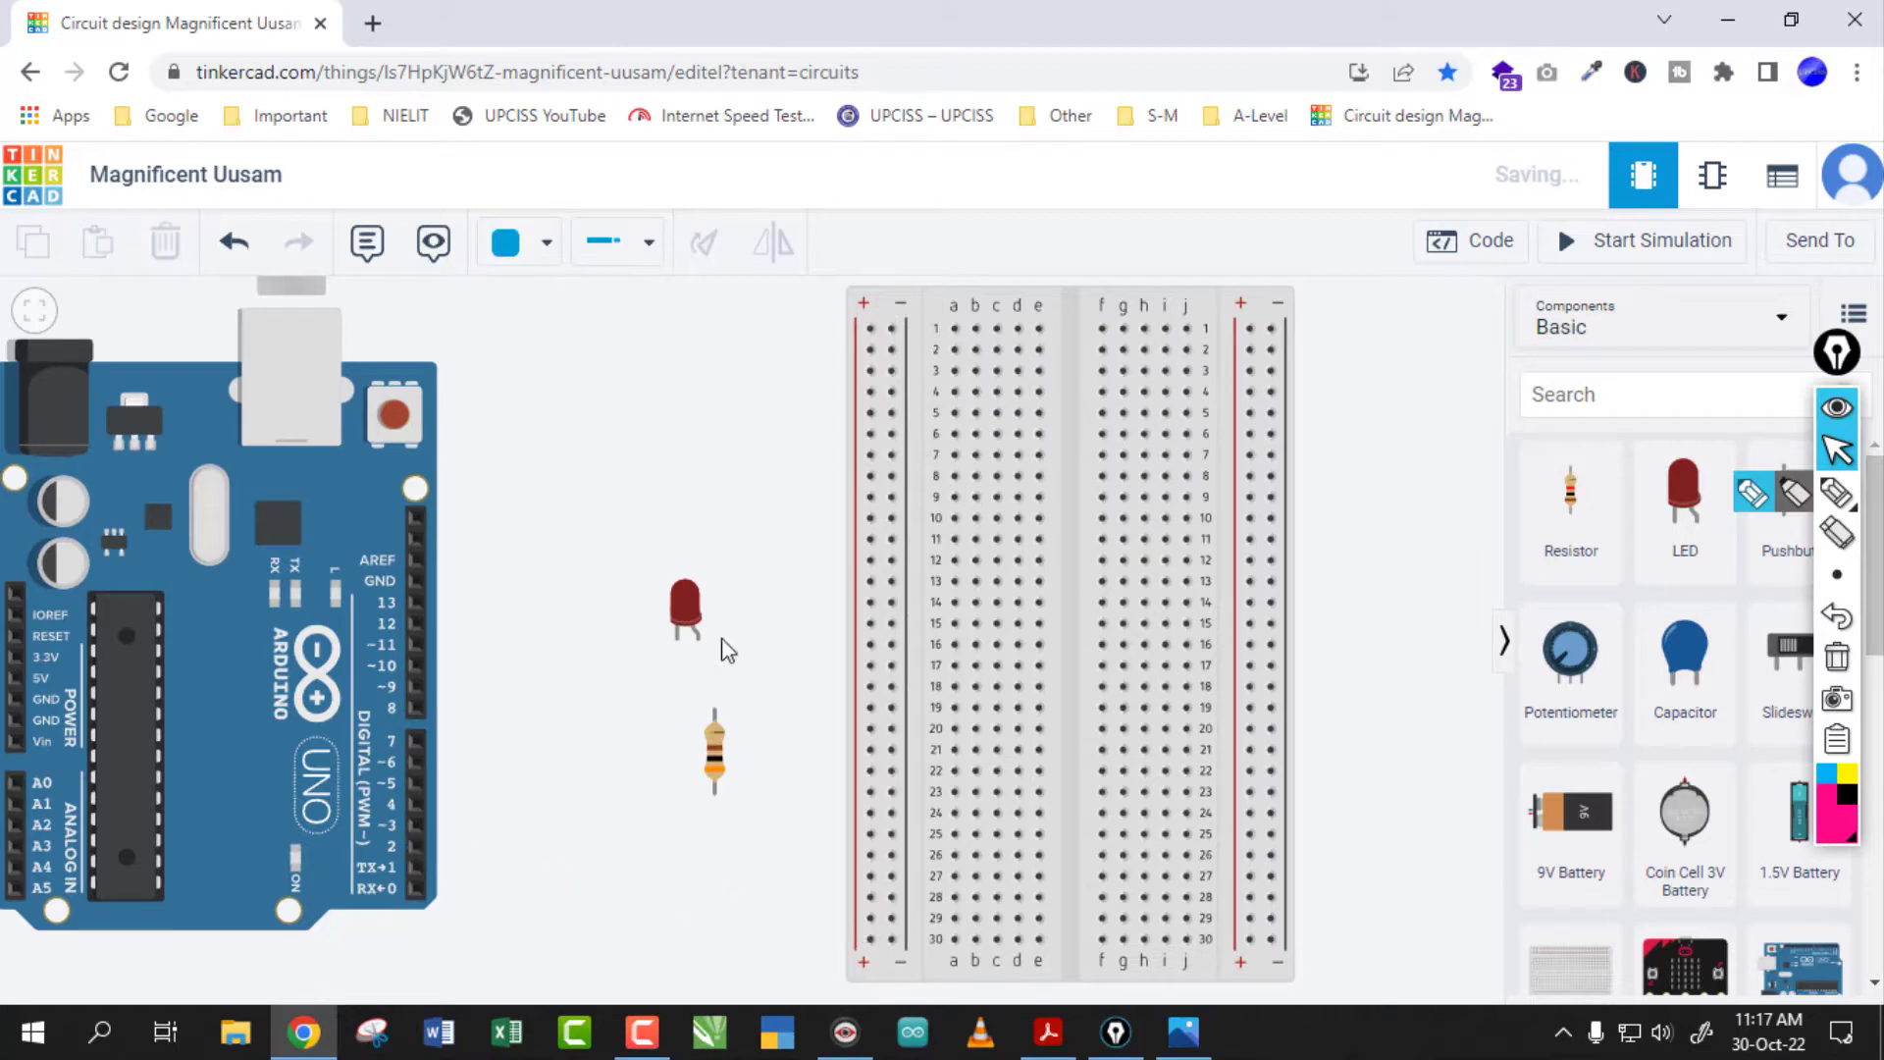
# Align the LED above the resistor and wire Arduino pin 2 to breadboard hole a30
pyautogui.moveTo(687, 606); pyautogui.dragTo(717, 592)
pyautogui.click(786, 593)
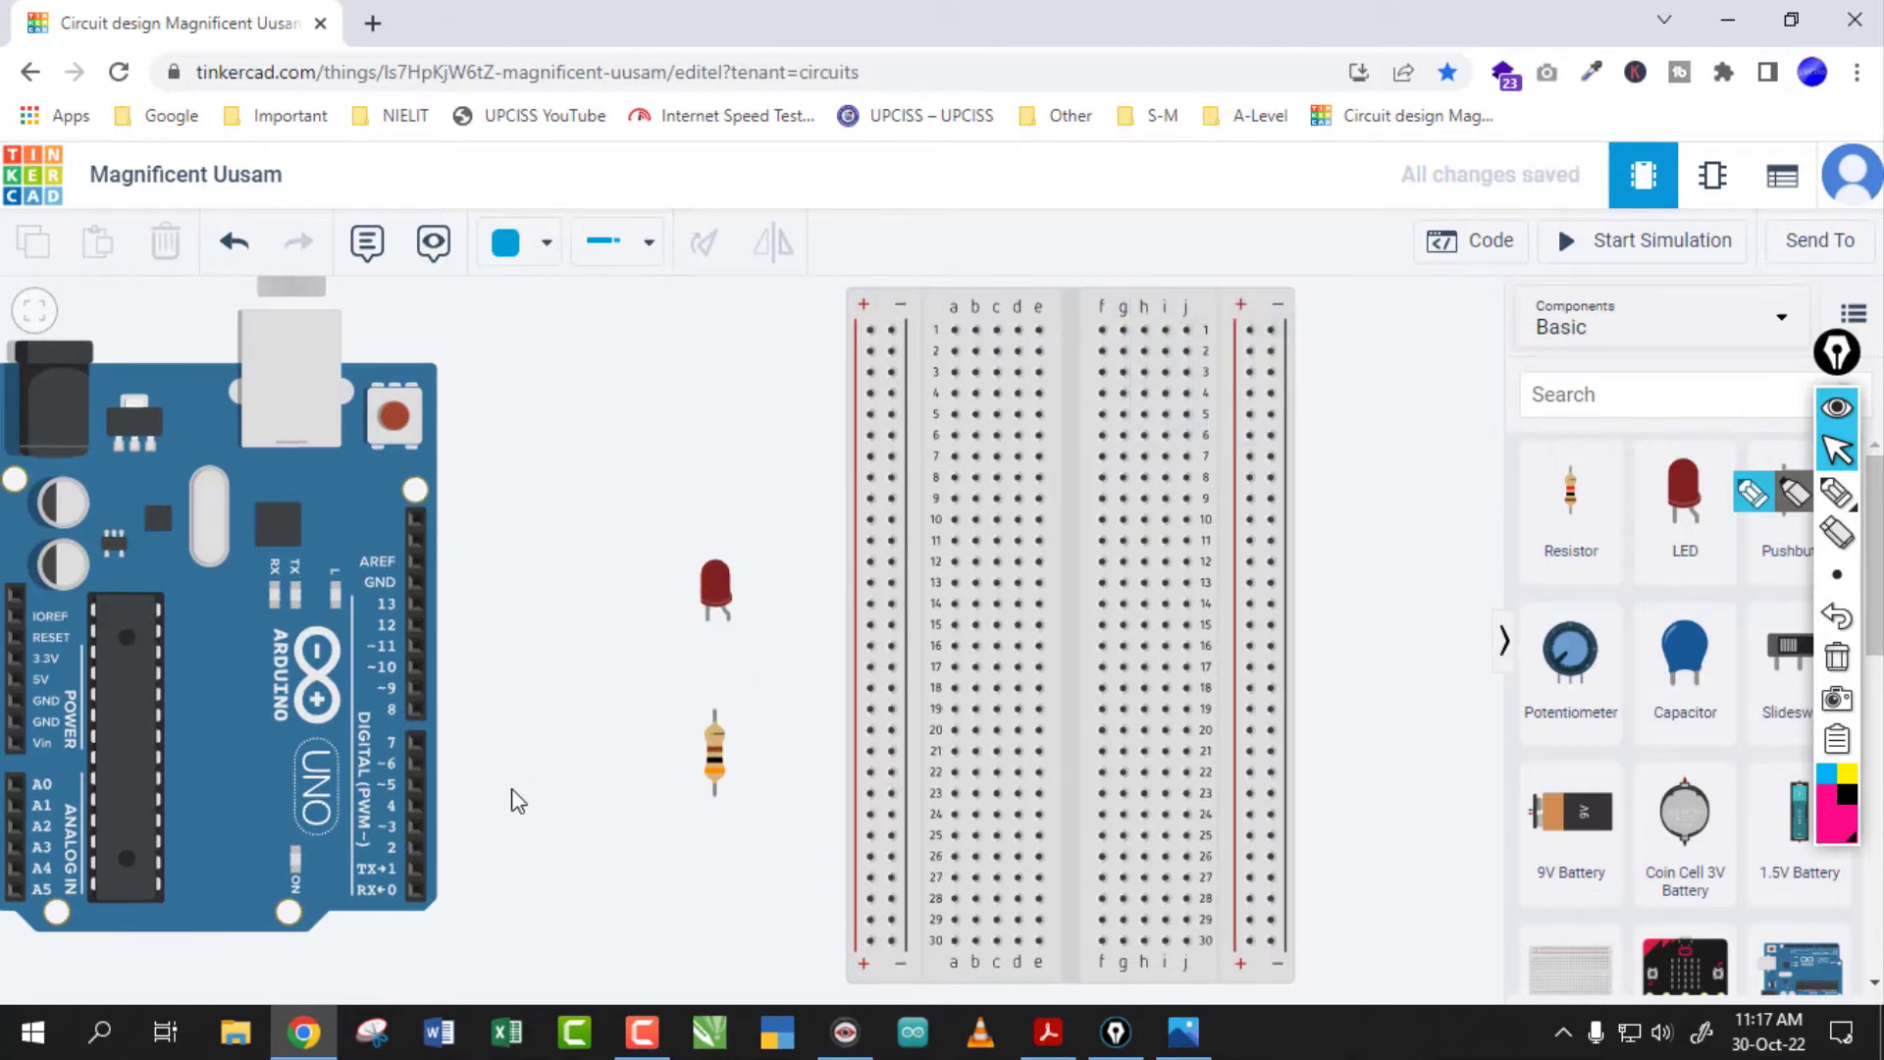
pyautogui.click(417, 847)
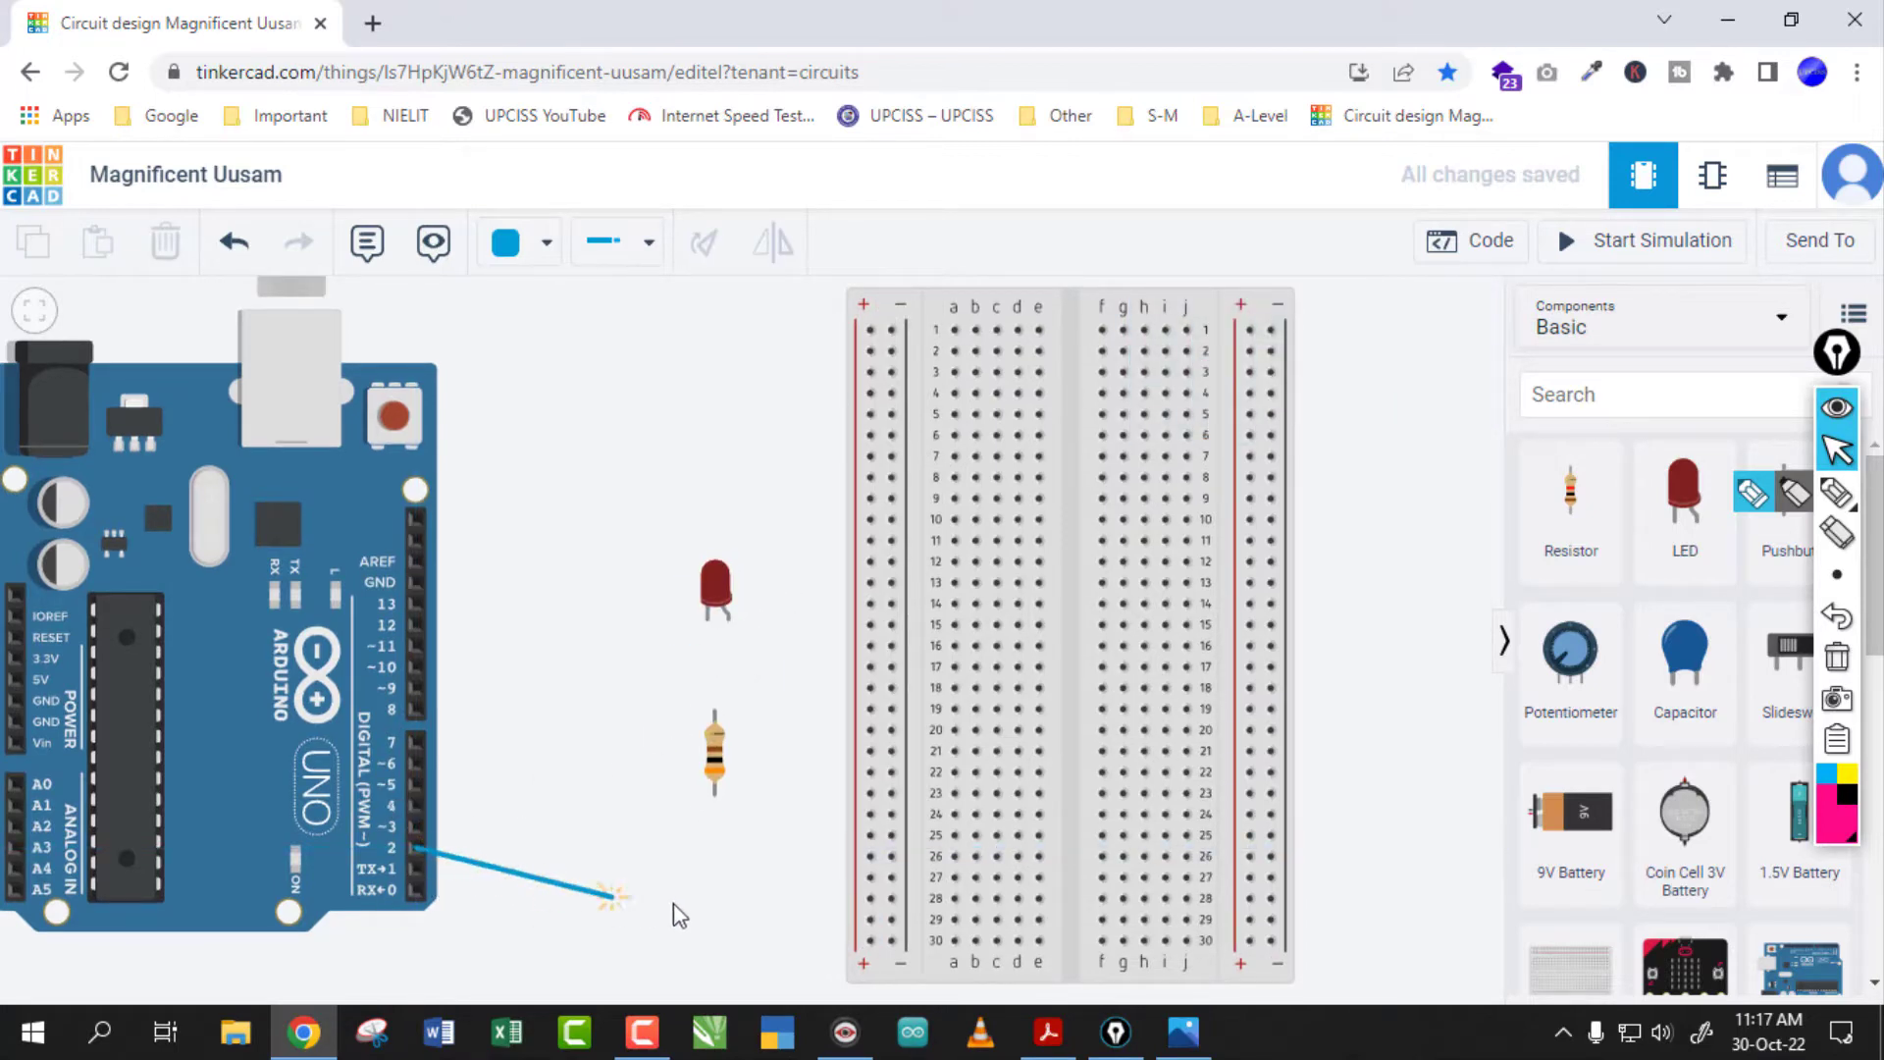
pyautogui.click(952, 942)
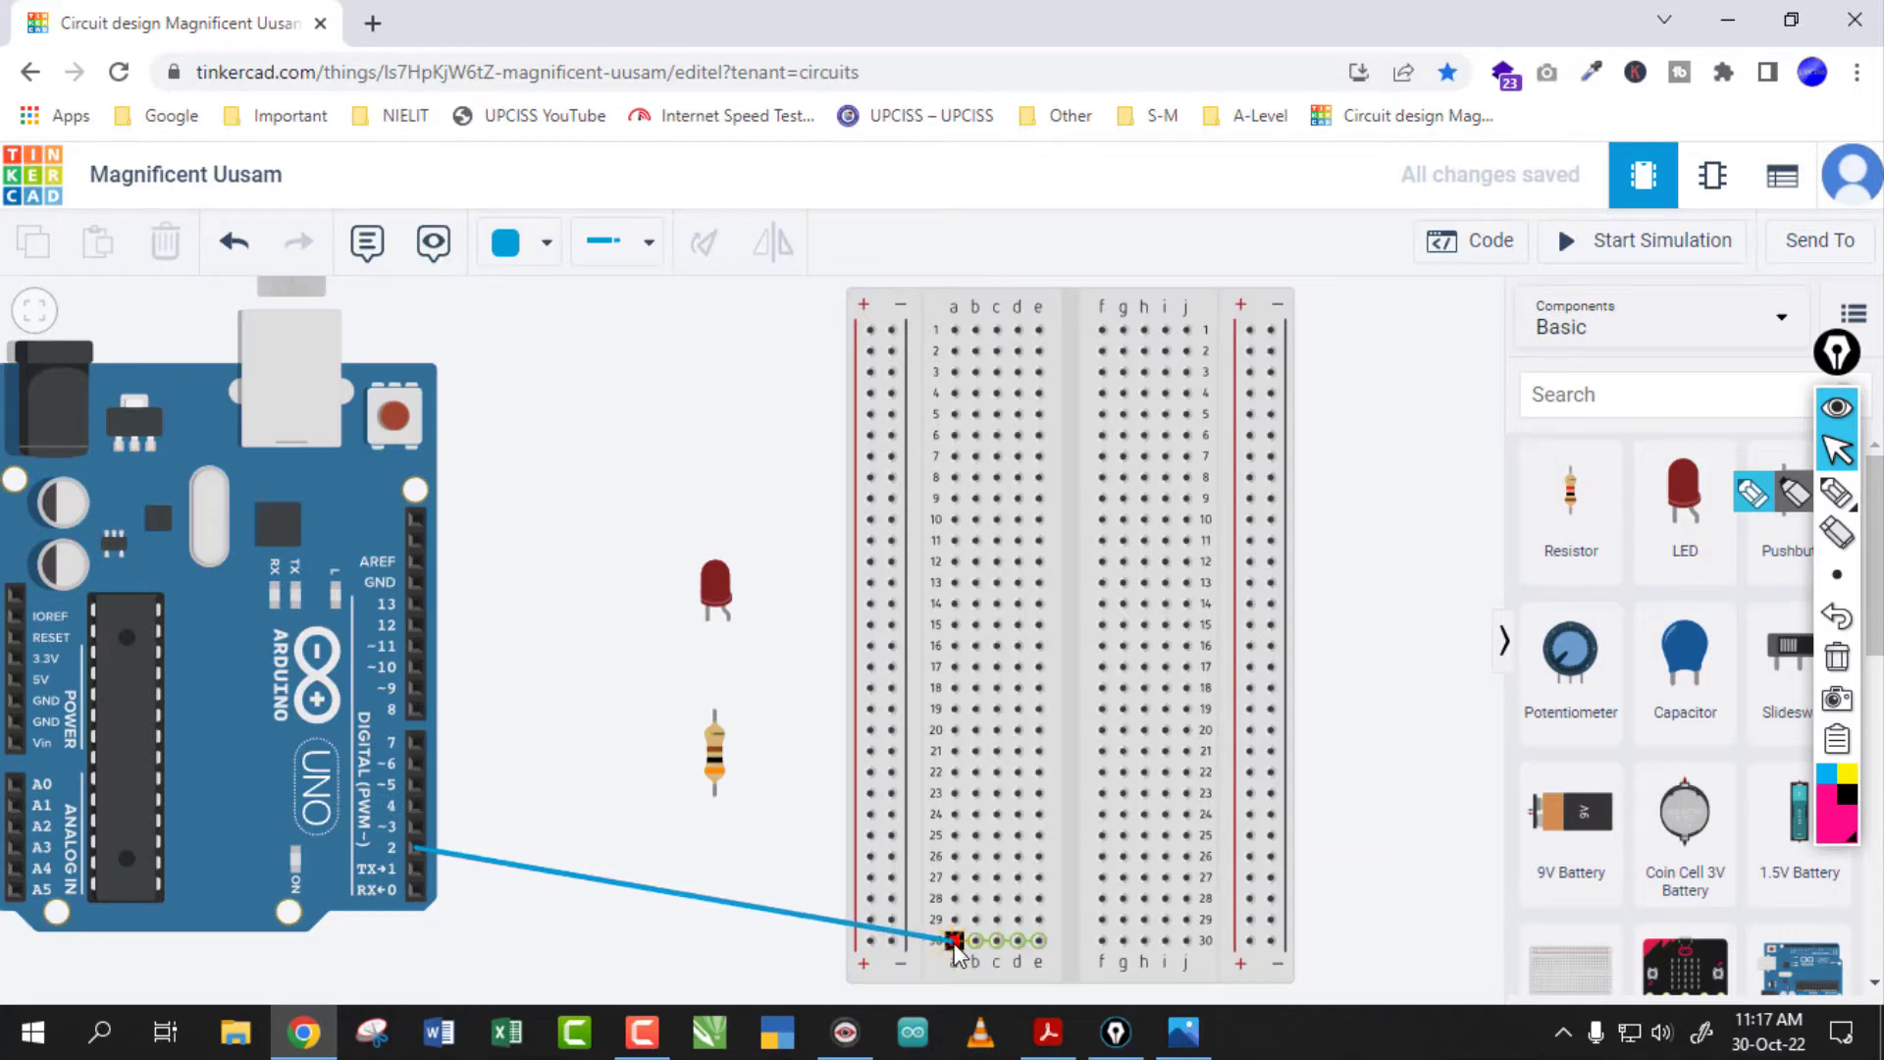
pyautogui.click(954, 942)
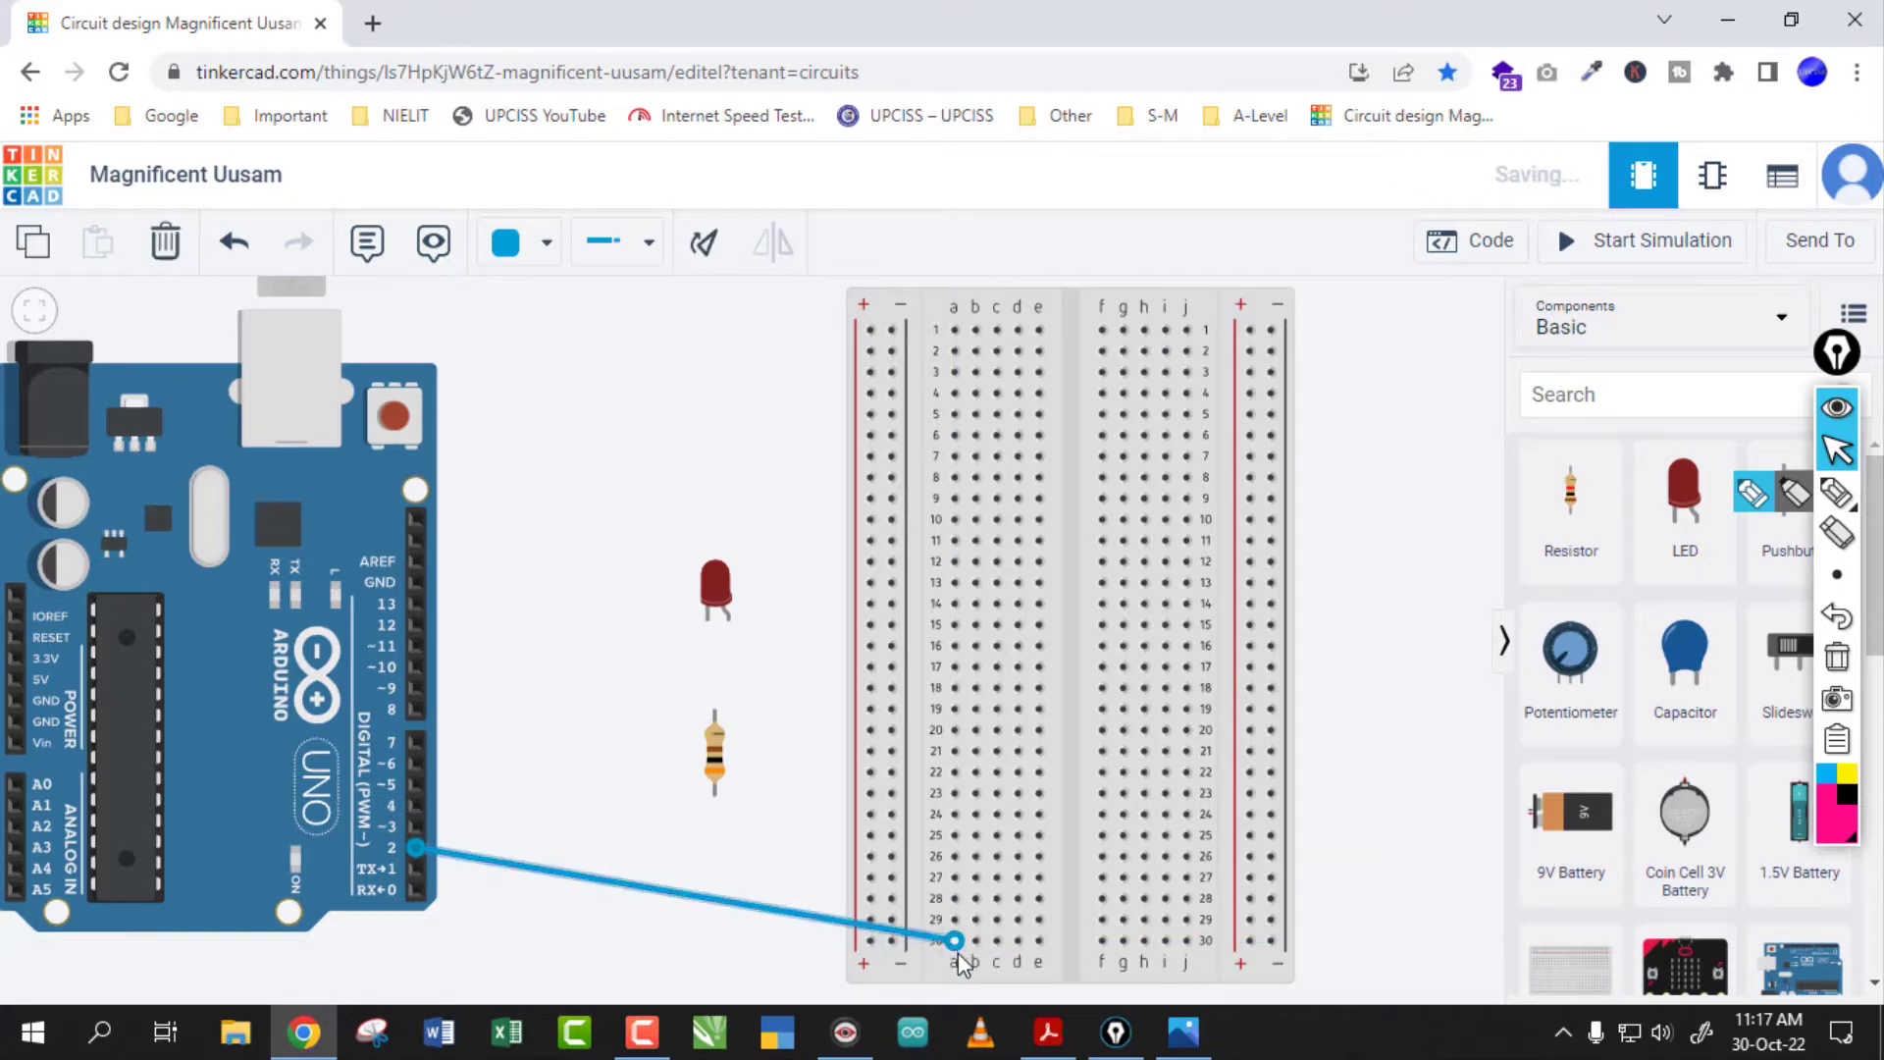
# Wire Arduino GND to breadboard hole a22
pyautogui.click(417, 583)
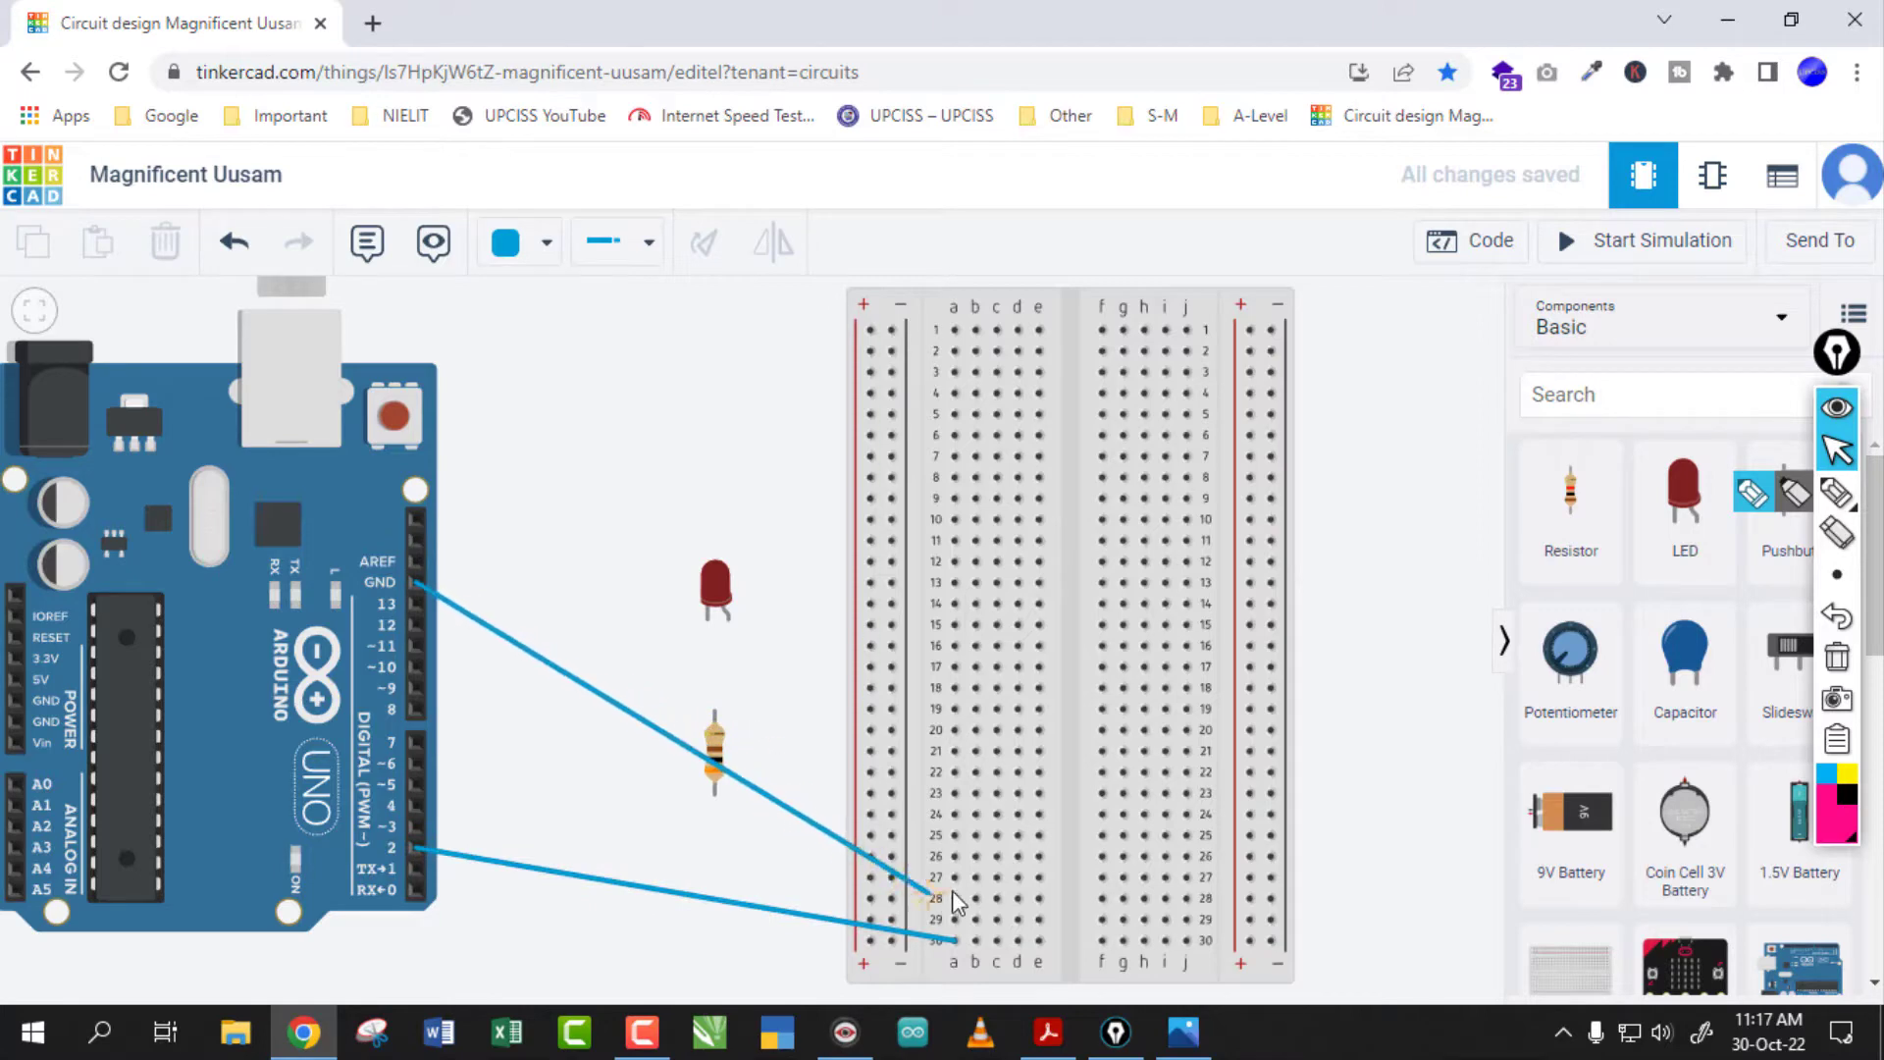
pyautogui.click(953, 772)
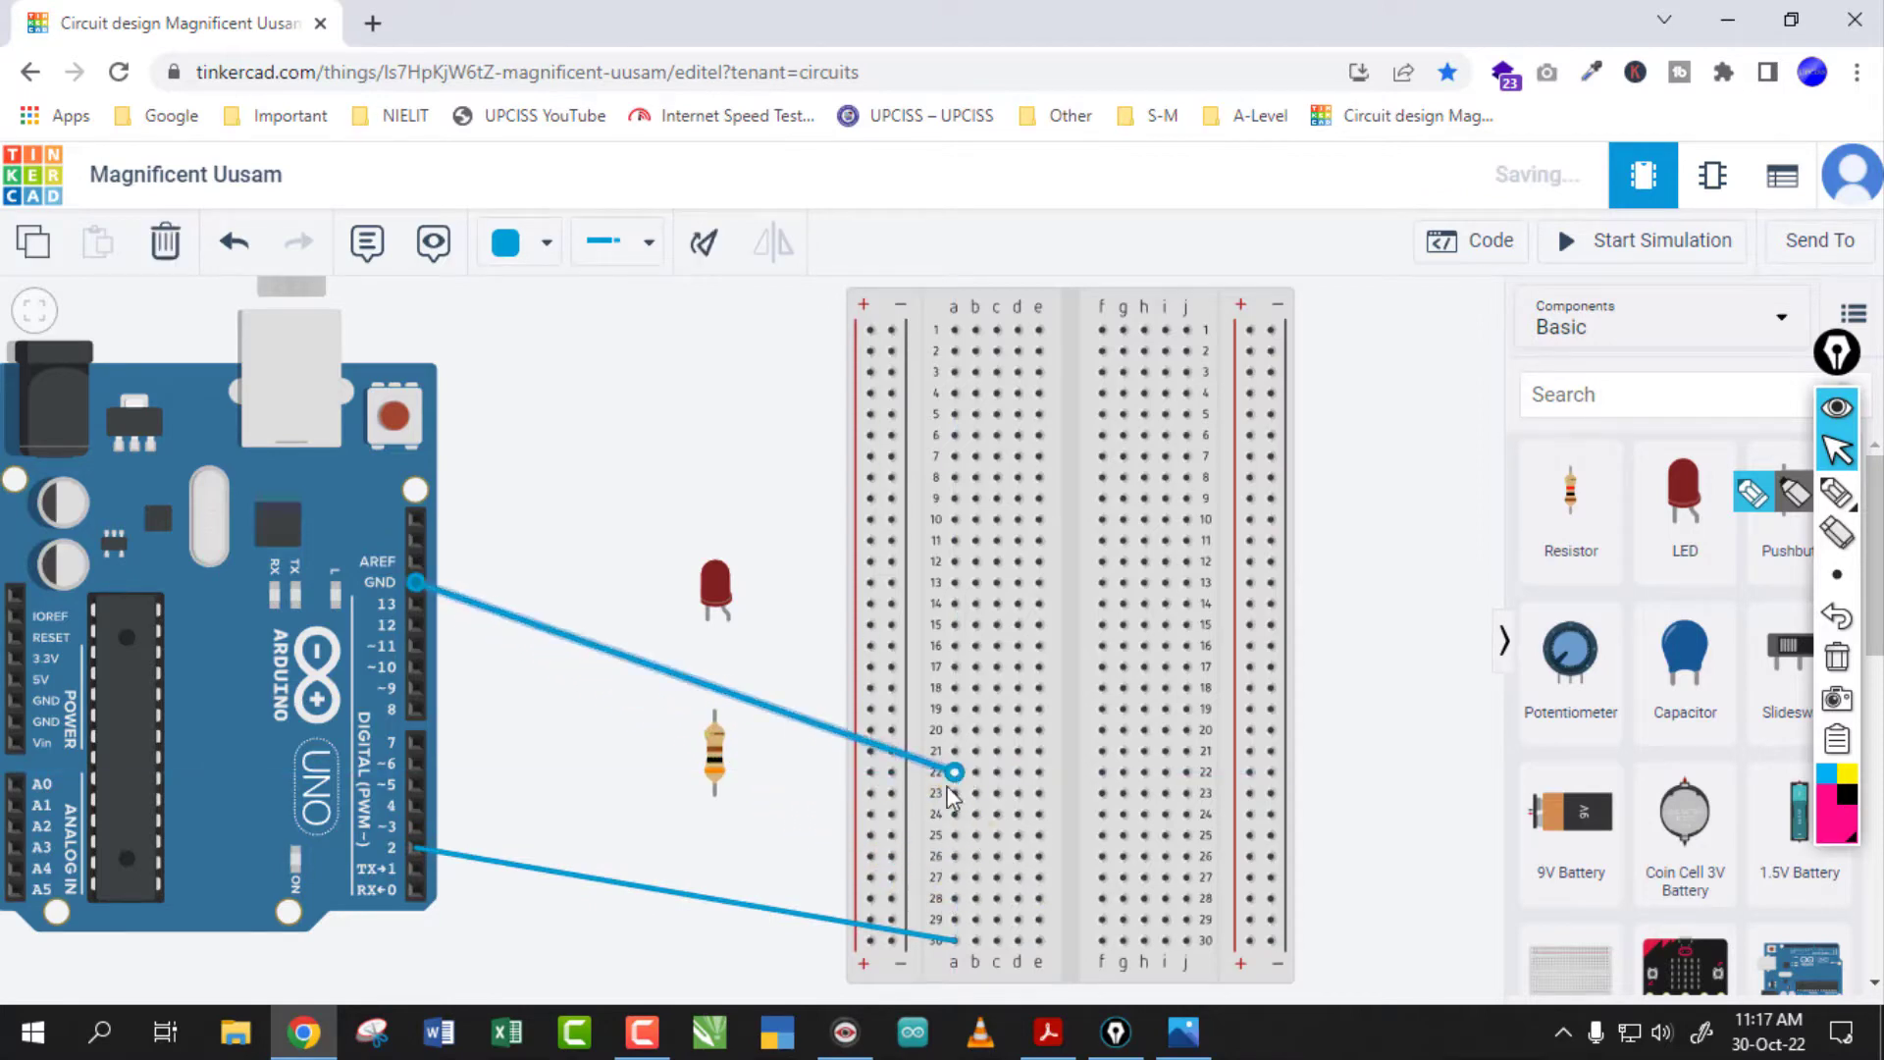
pyautogui.click(820, 829)
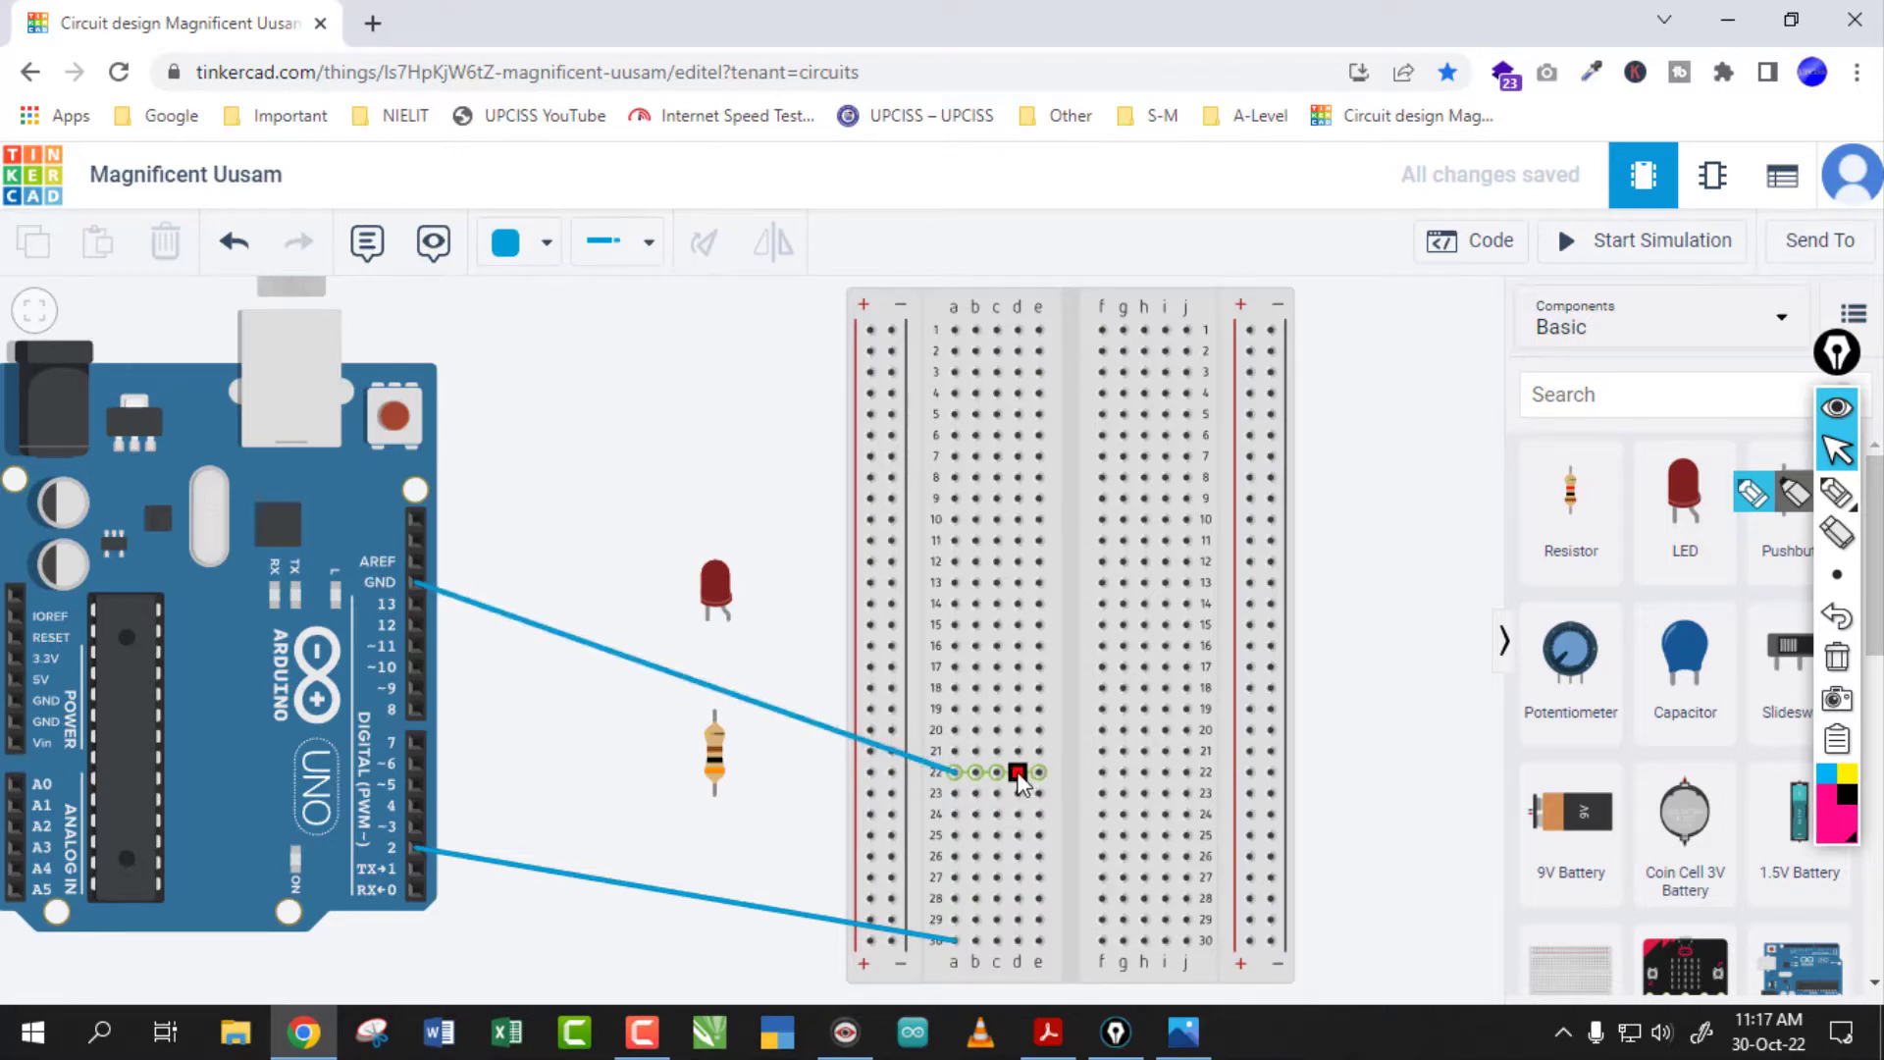
# Wire breadboard hole d22 to the LED cathode, move the LED nearer the breadboard and bend the wire straight down below the cathode
pyautogui.click(1018, 772)
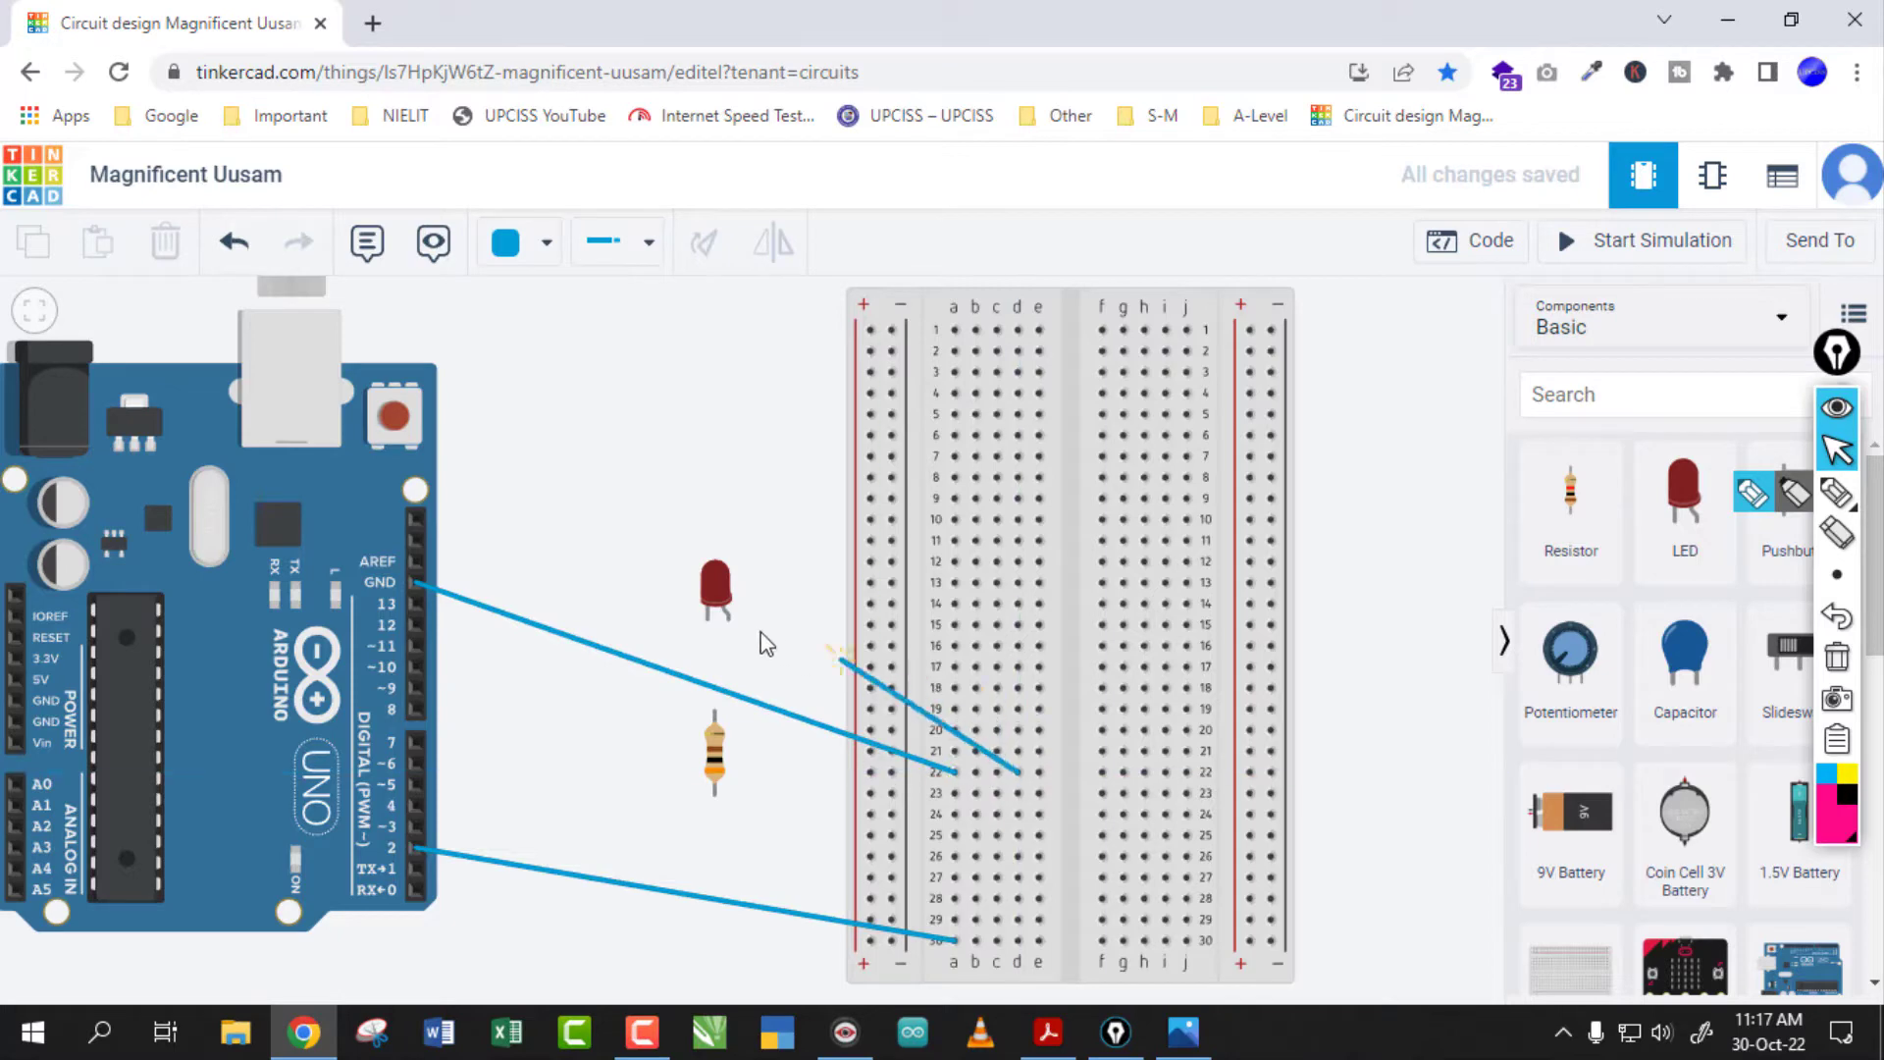
pyautogui.click(709, 618)
pyautogui.moveTo(721, 600); pyautogui.dragTo(792, 545)
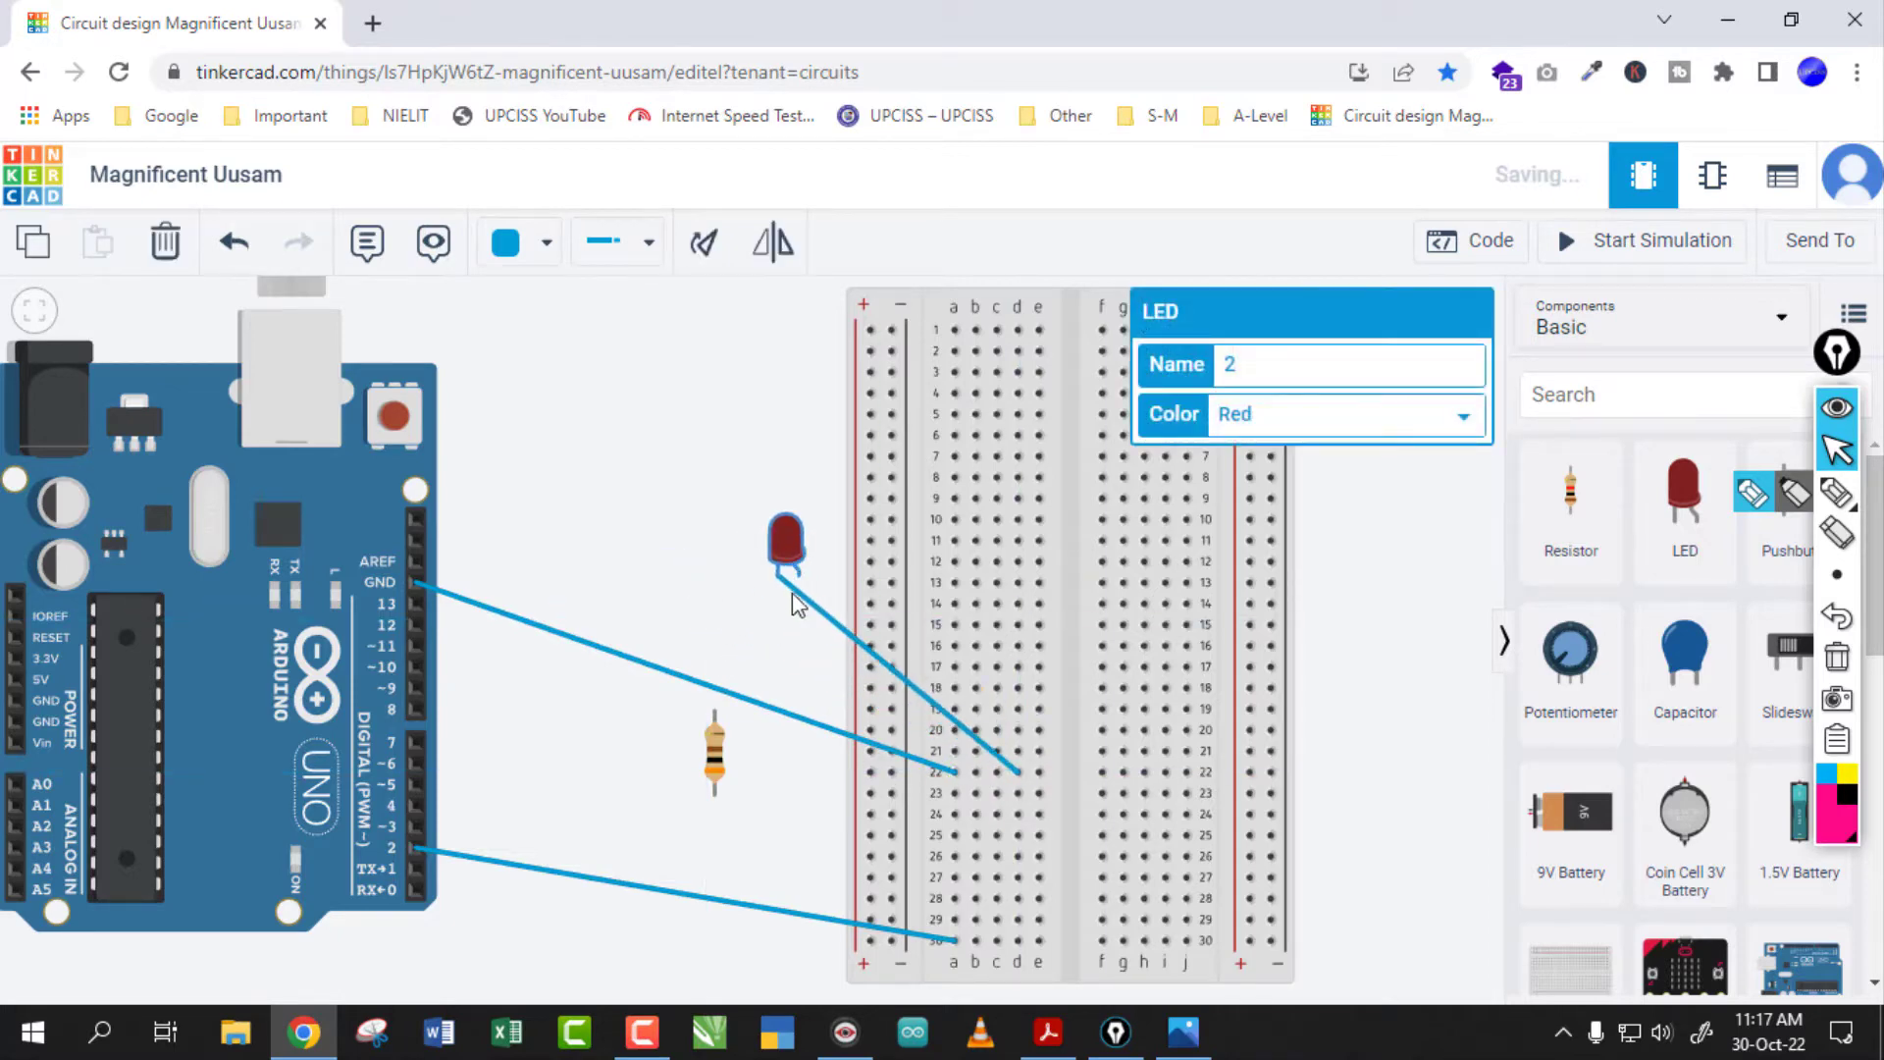
pyautogui.click(814, 617)
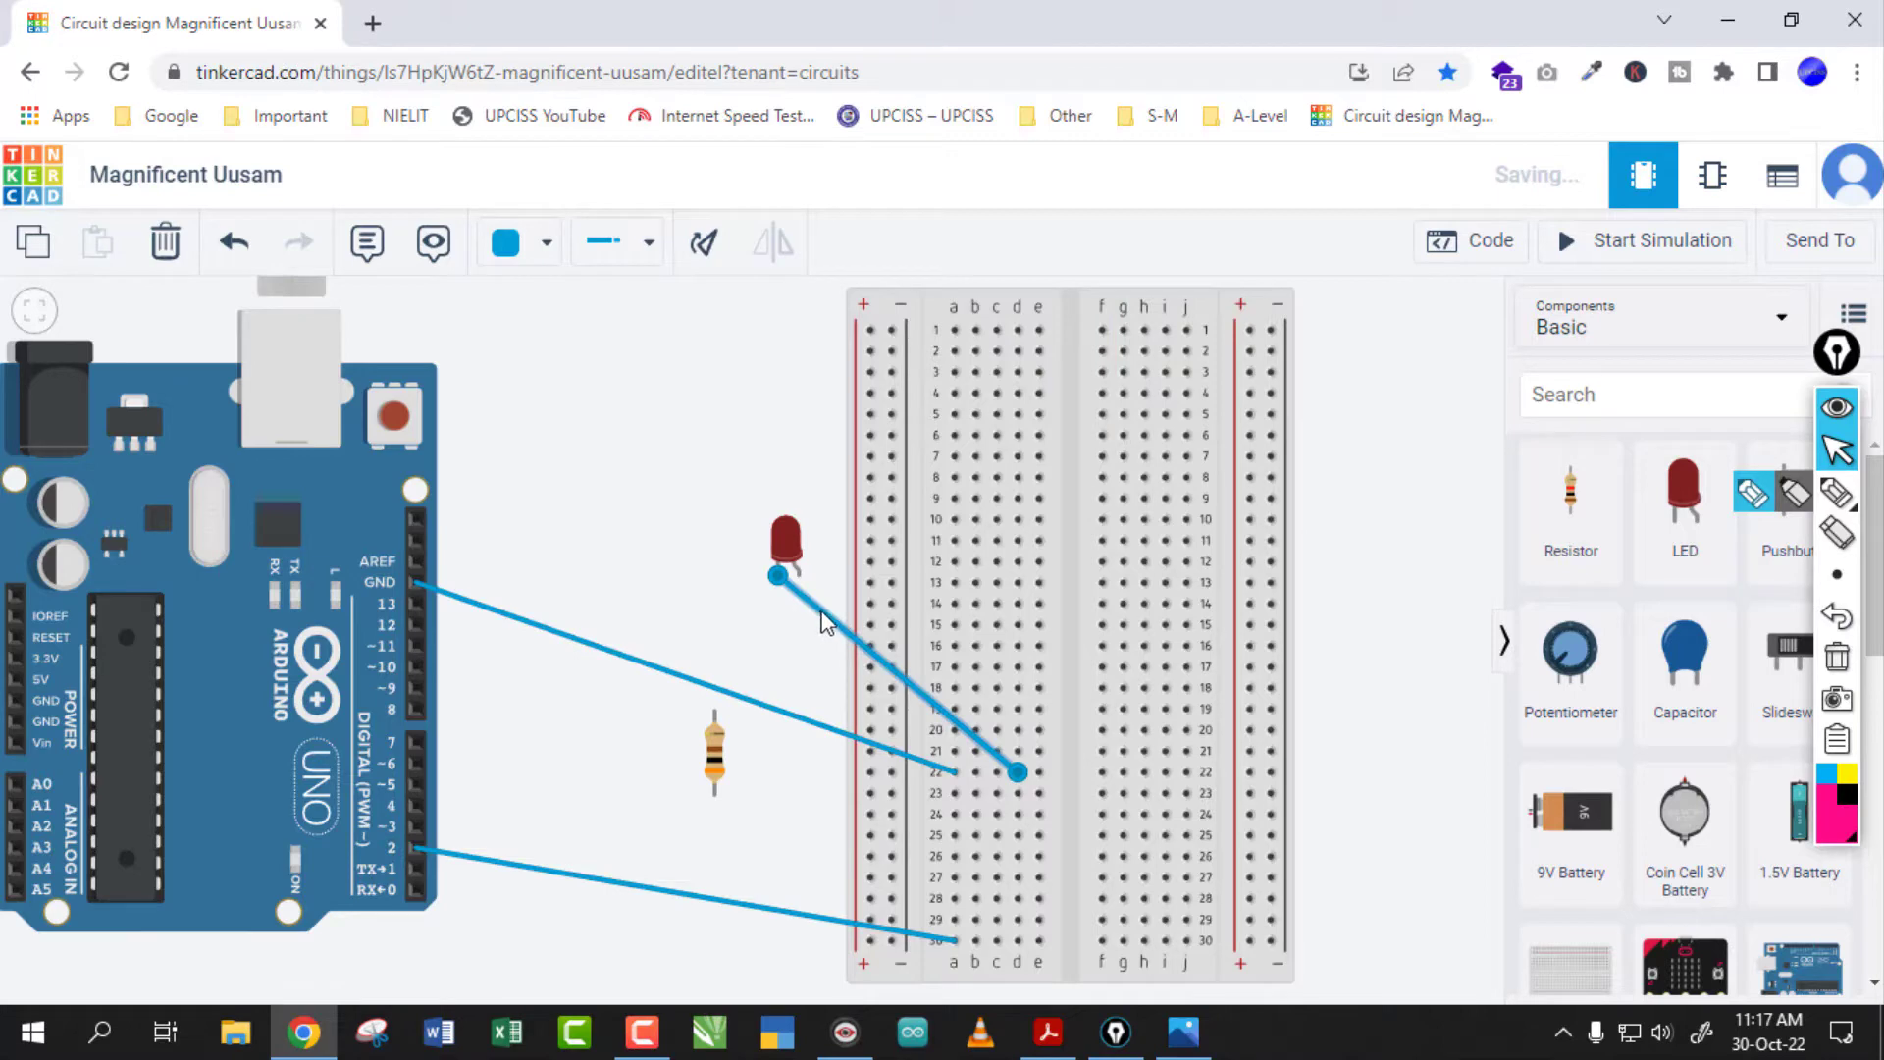
pyautogui.moveTo(825, 616); pyautogui.dragTo(785, 666)
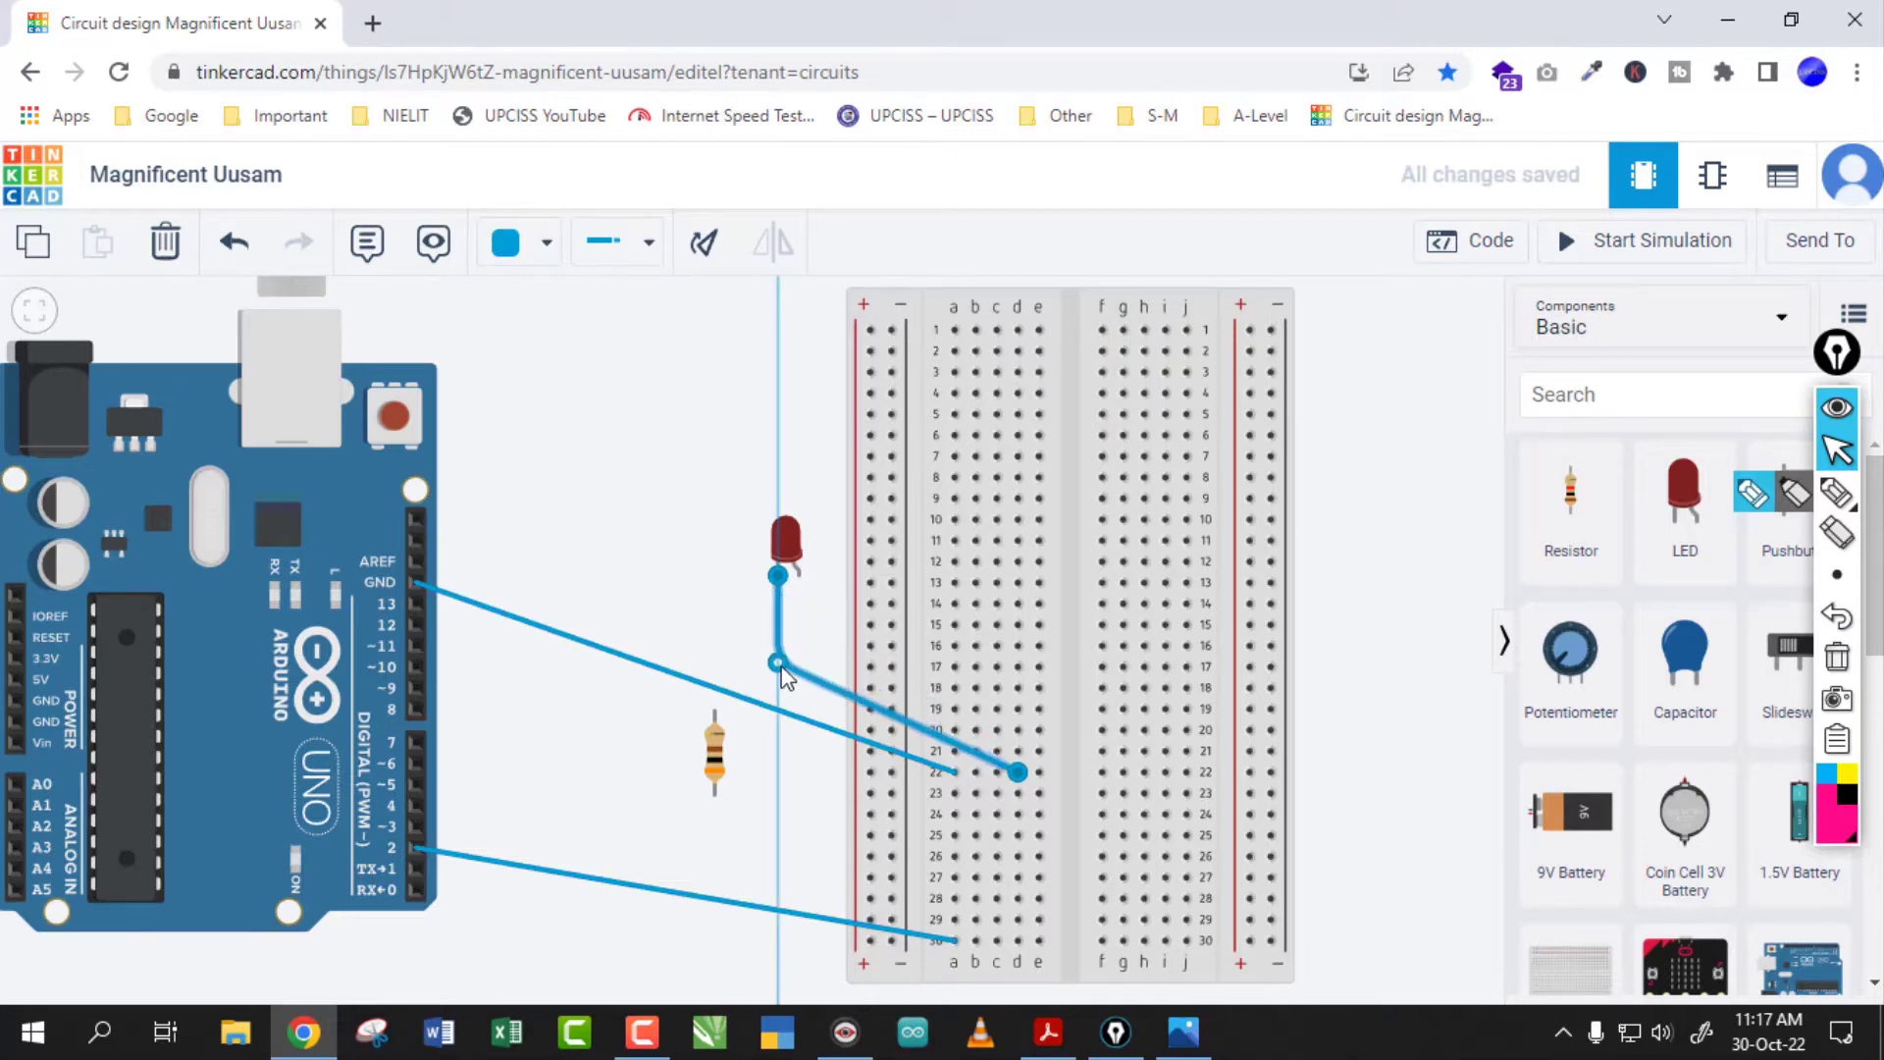
pyautogui.click(633, 589)
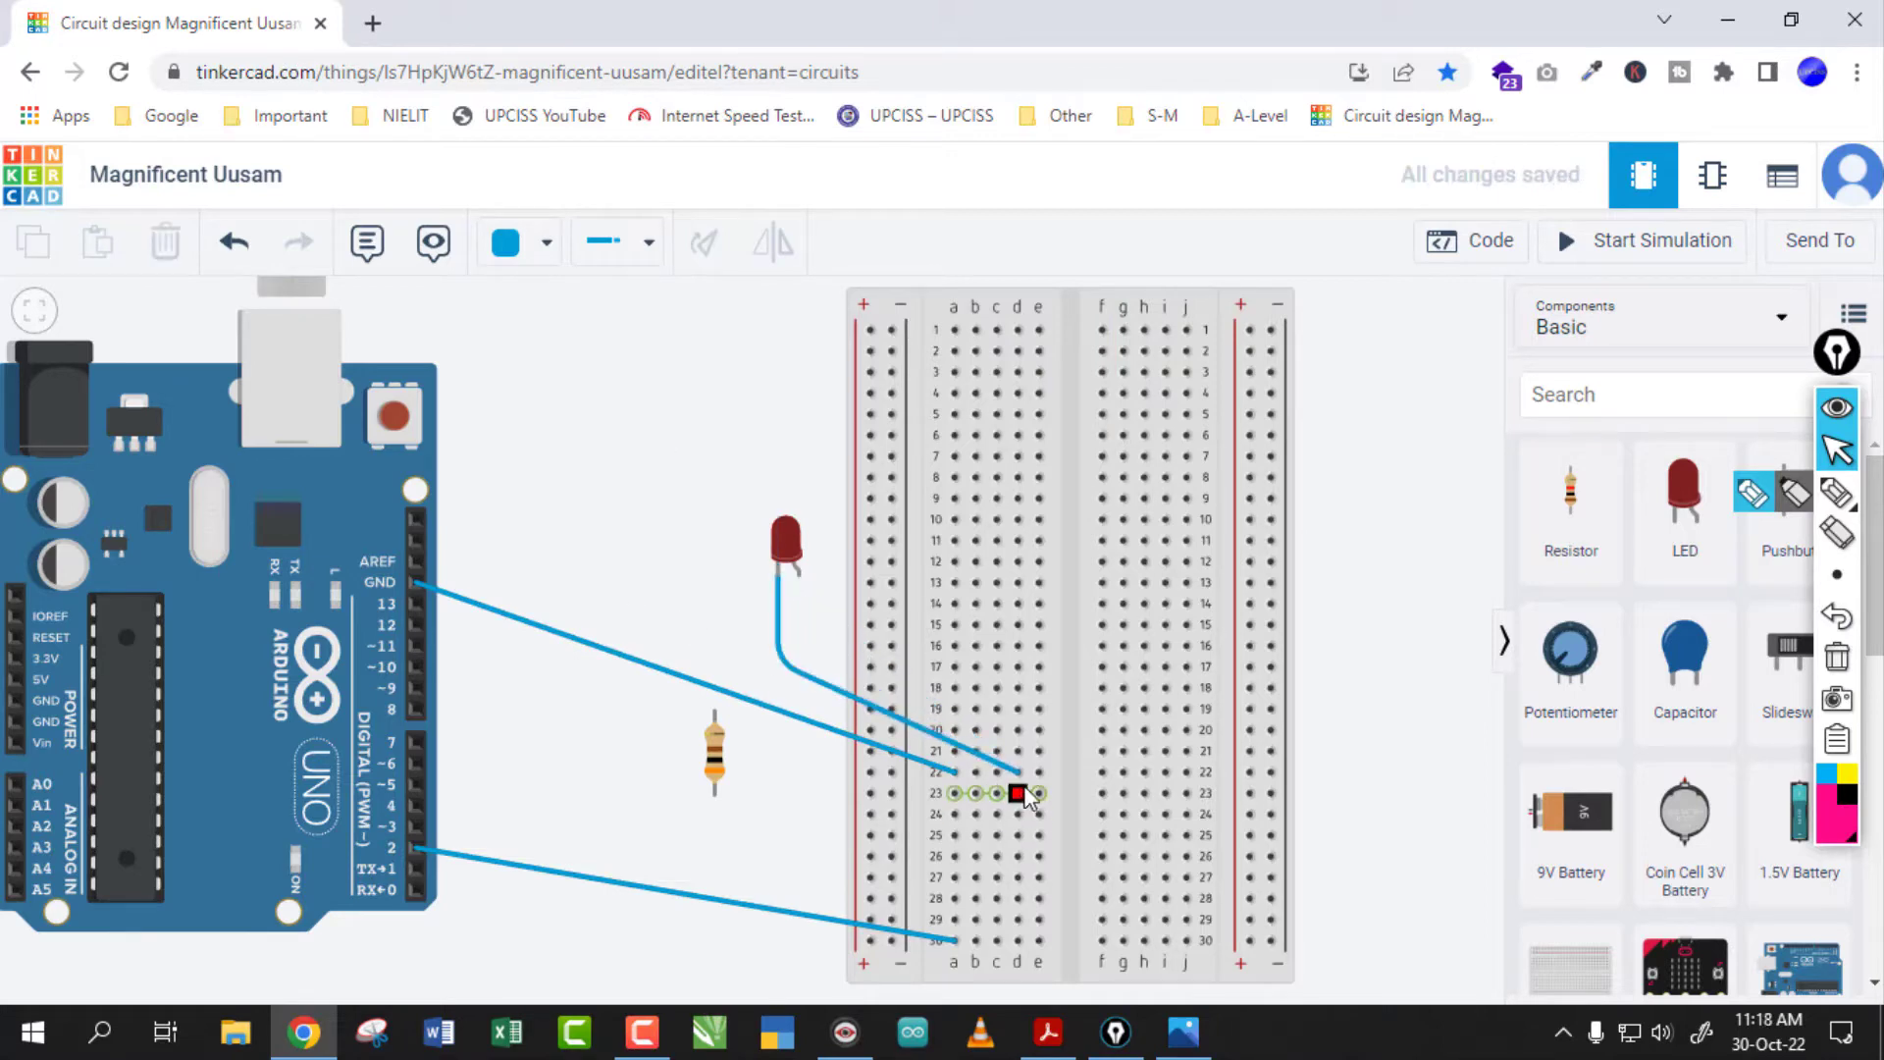
# Move the resistor nearer the breadboard and wire hole d30 to its lower terminal, bending the wire below the pin 2 wire
pyautogui.moveTo(716, 759); pyautogui.dragTo(760, 755)
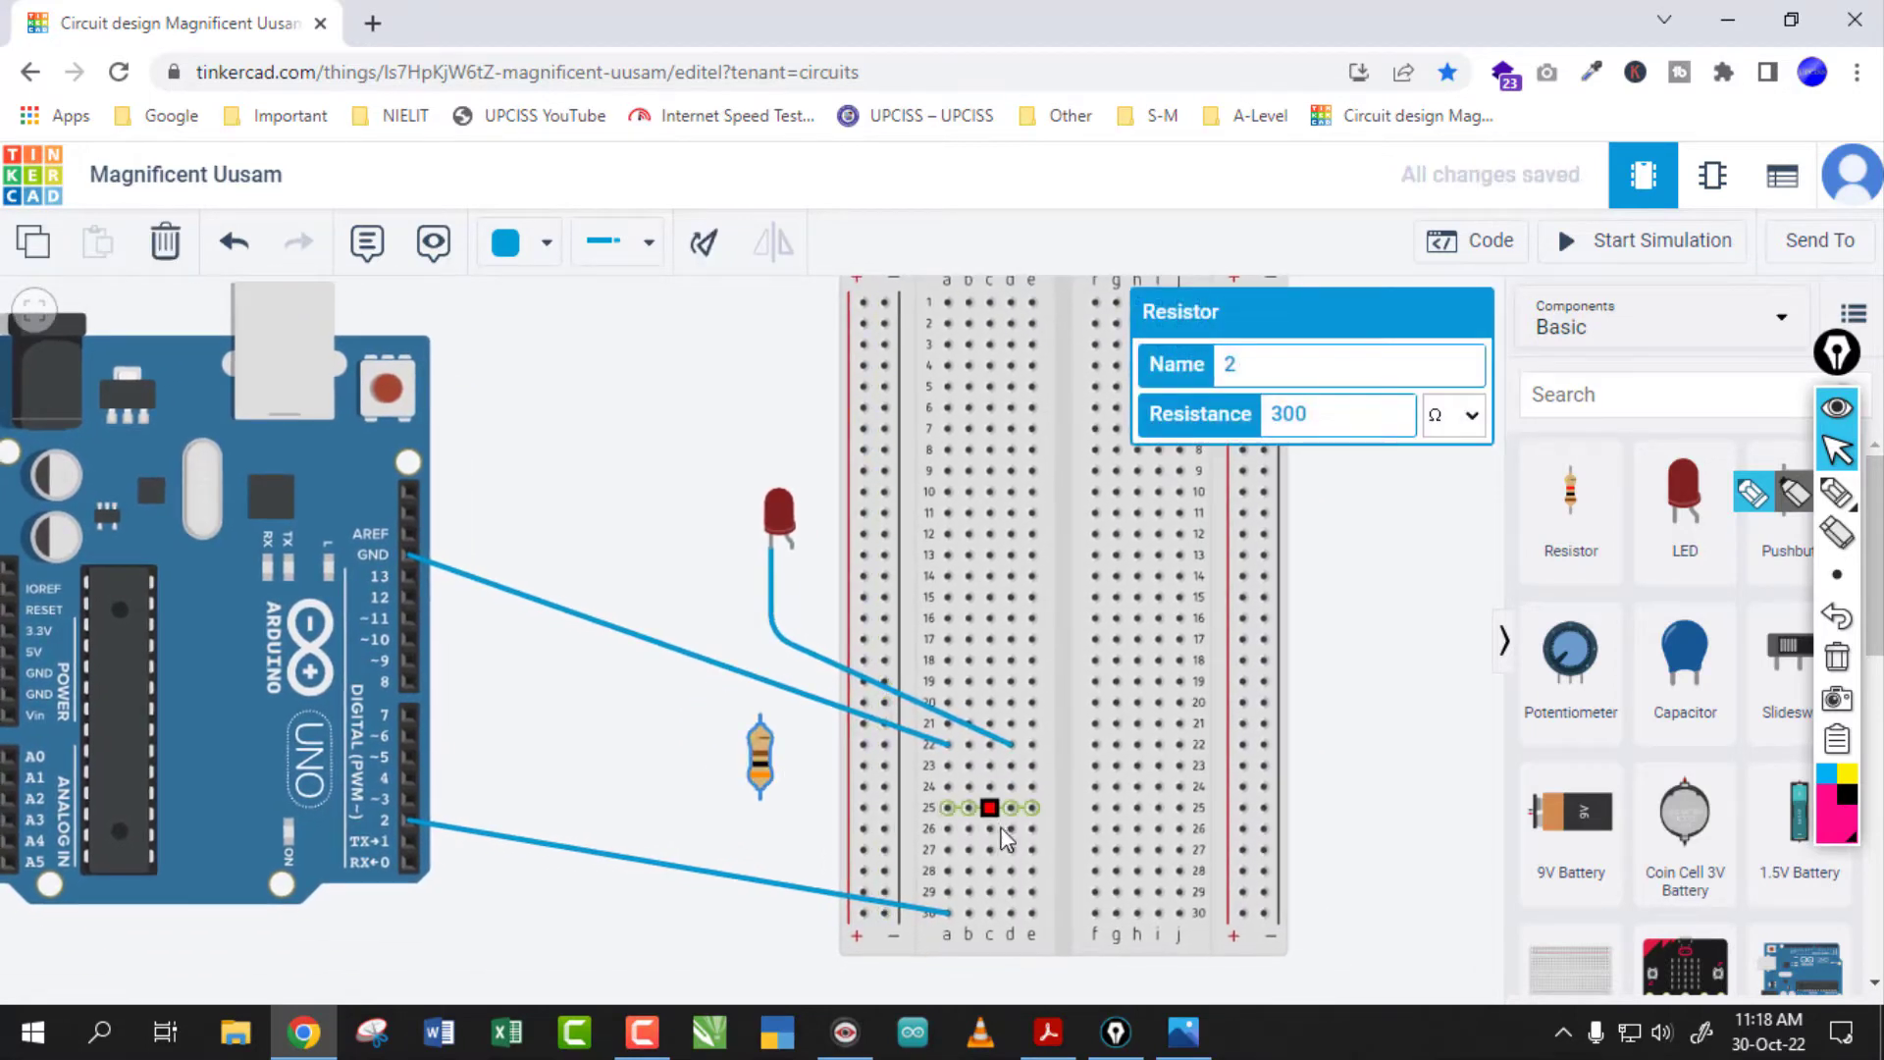
pyautogui.click(1016, 915)
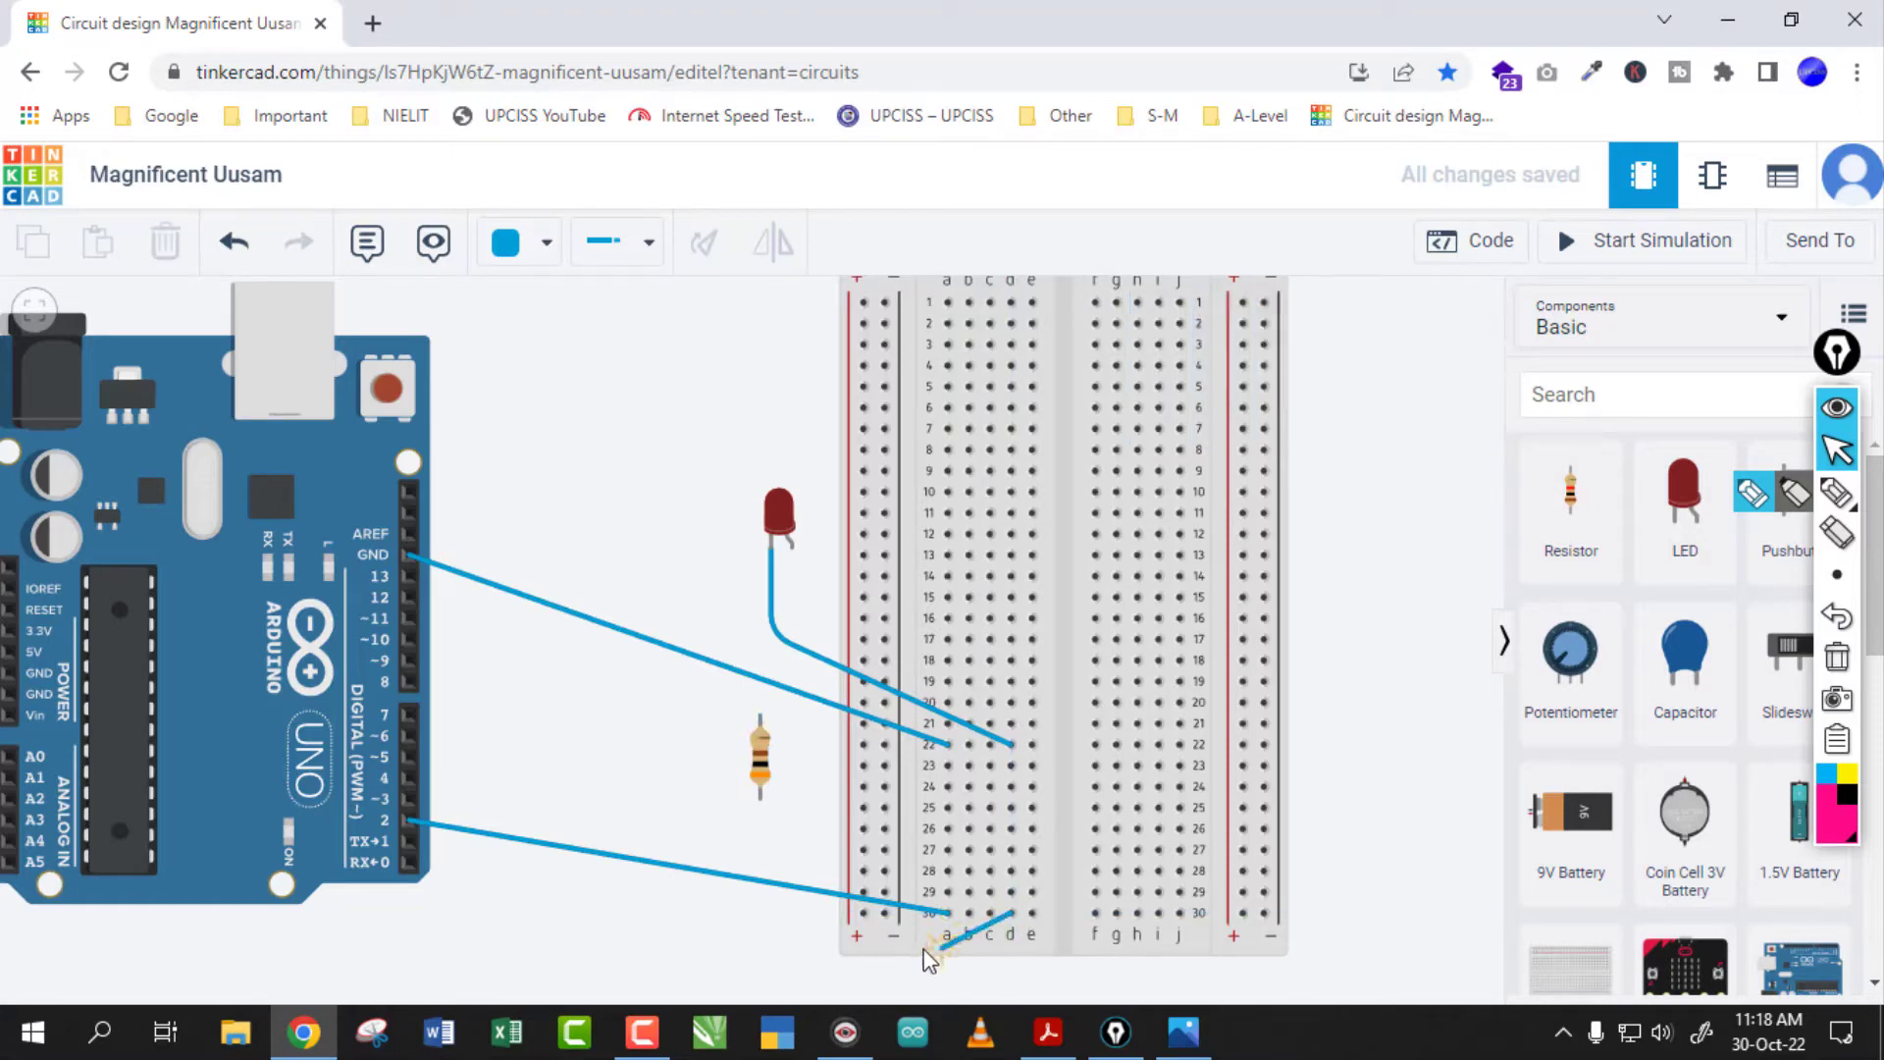
pyautogui.click(746, 949)
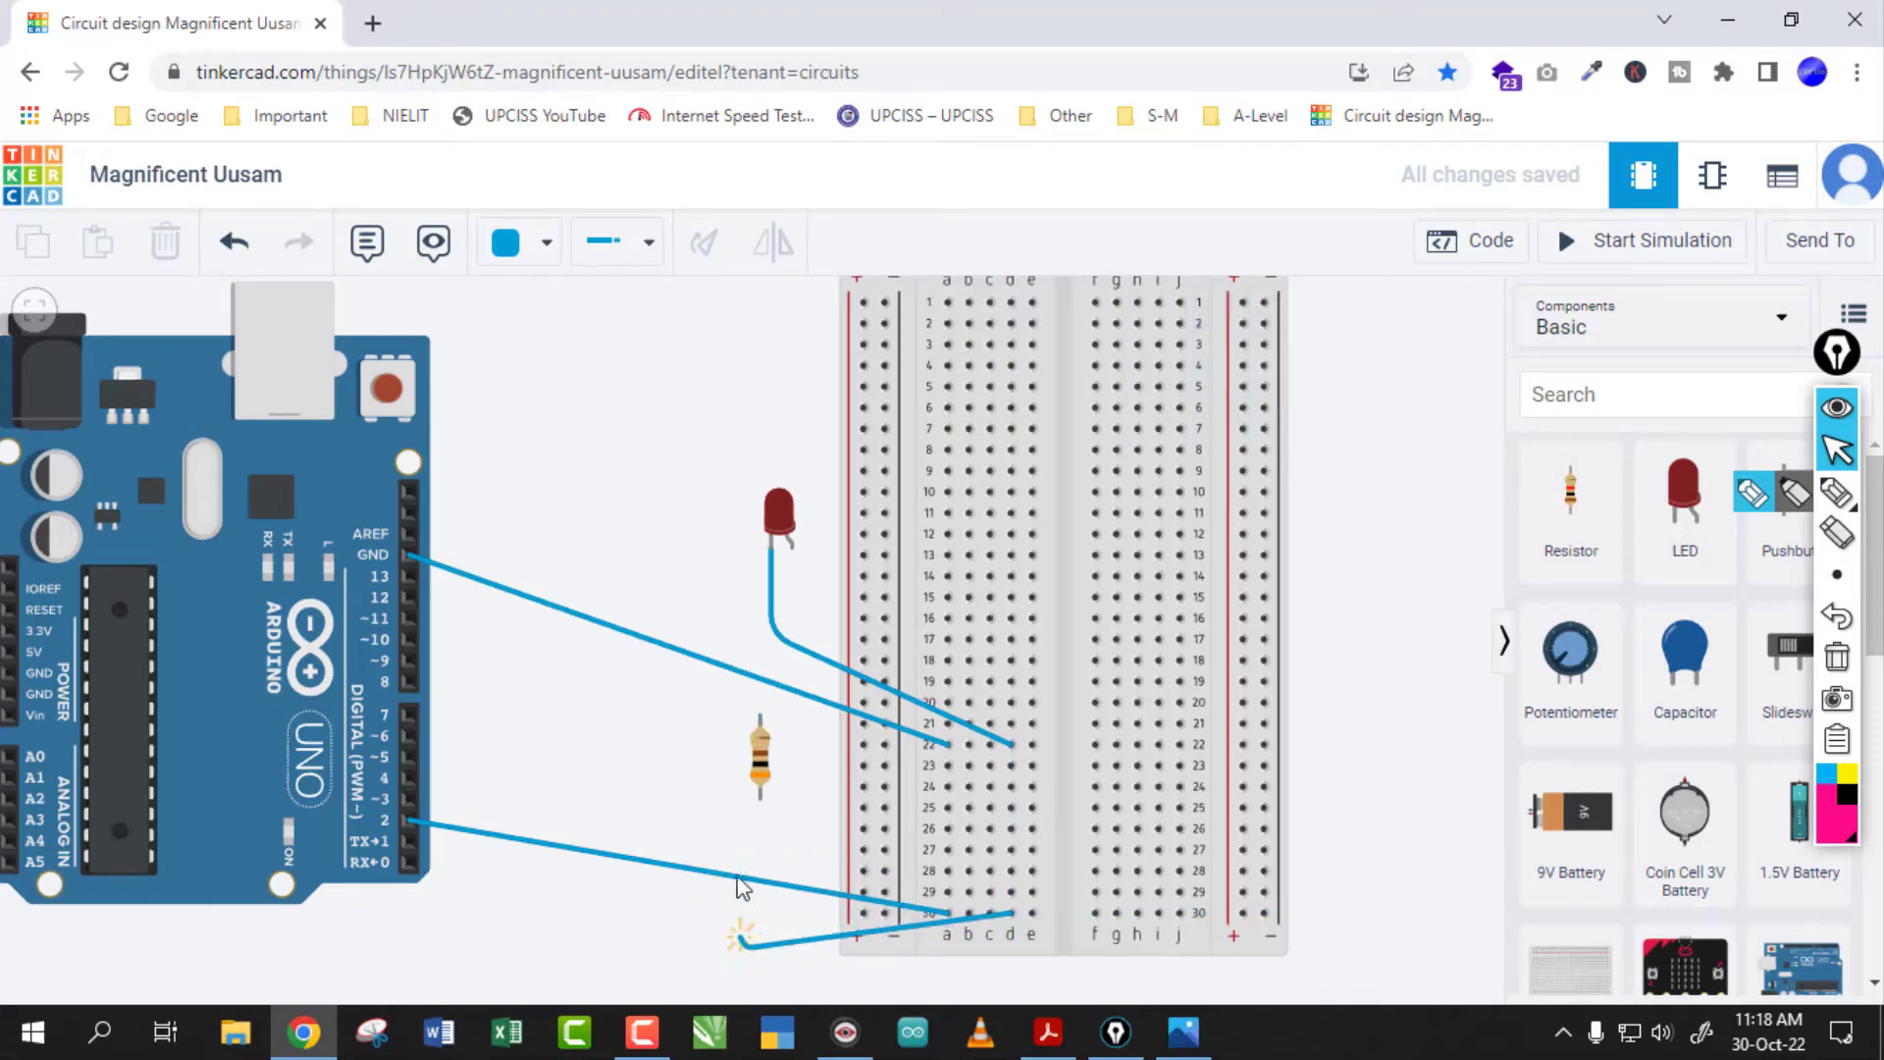
pyautogui.click(762, 785)
# Wire the resistor's upper terminal to the LED anode and run the simulation briefly
pyautogui.click(760, 719)
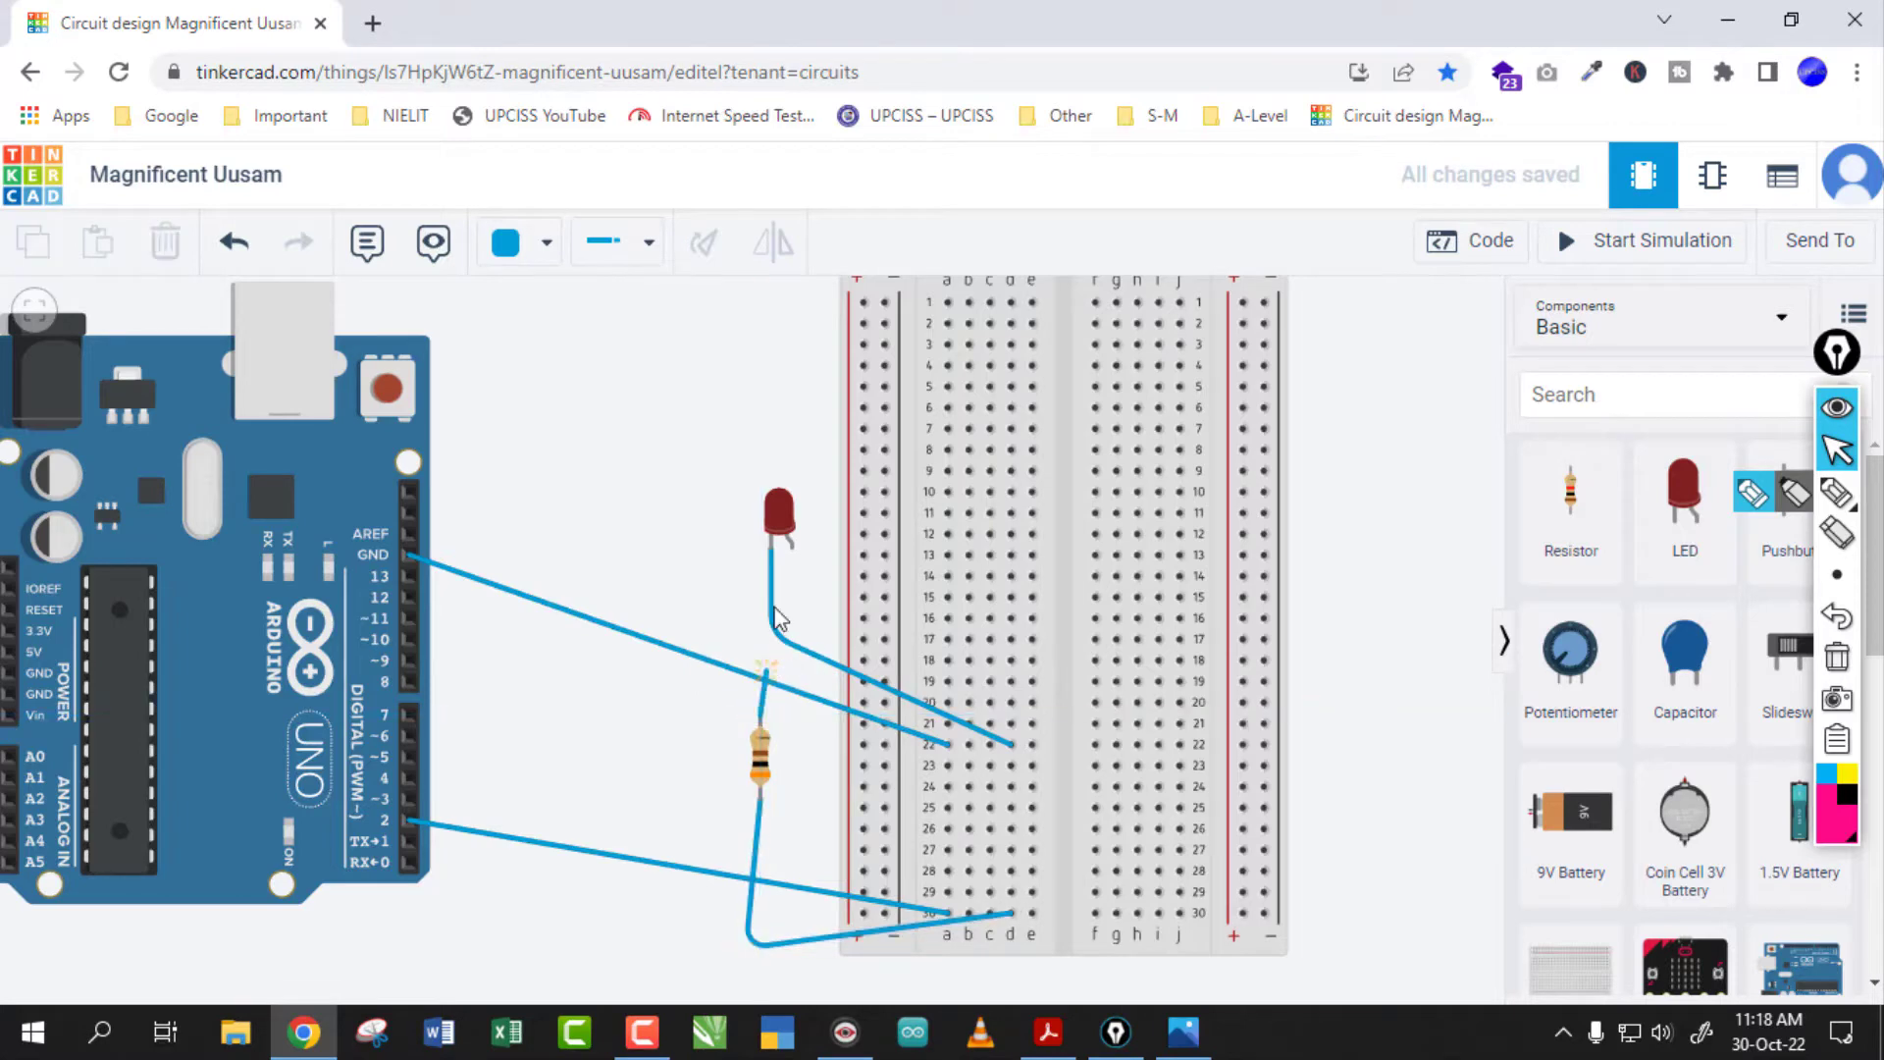
pyautogui.click(793, 542)
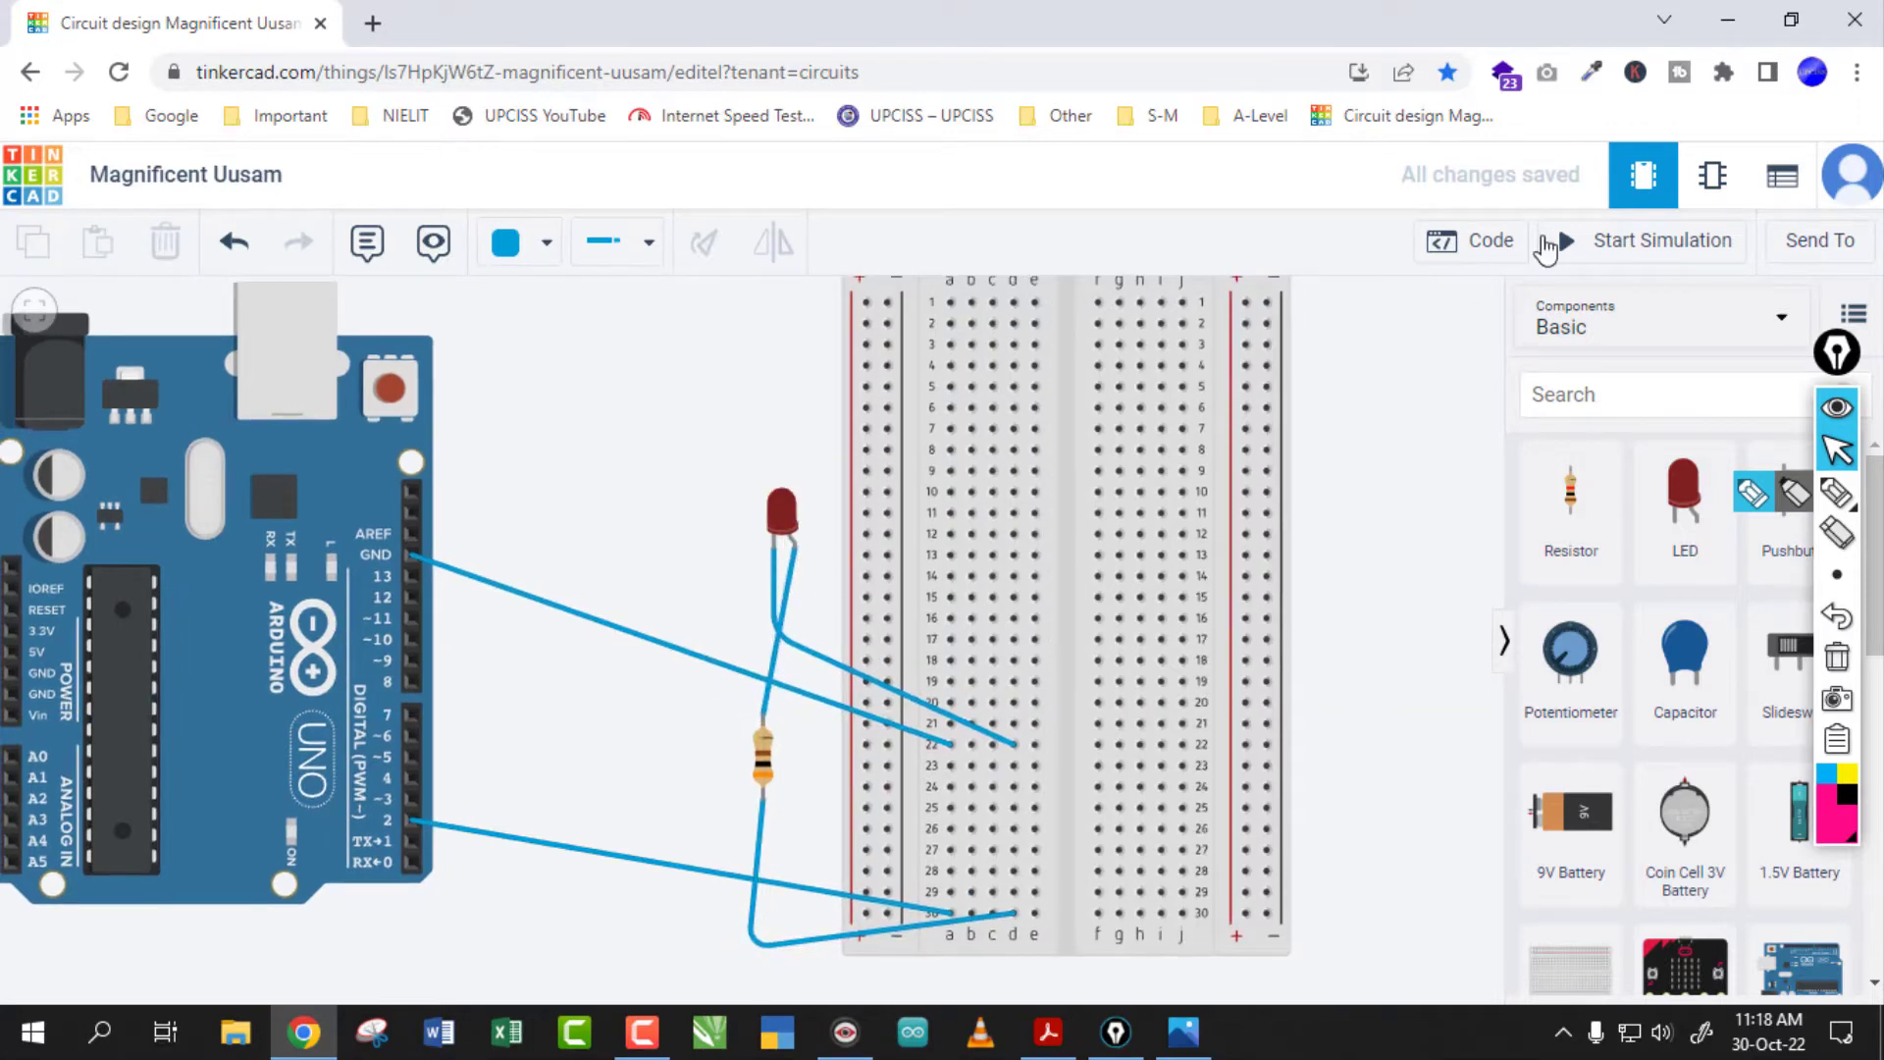
pyautogui.click(1619, 241)
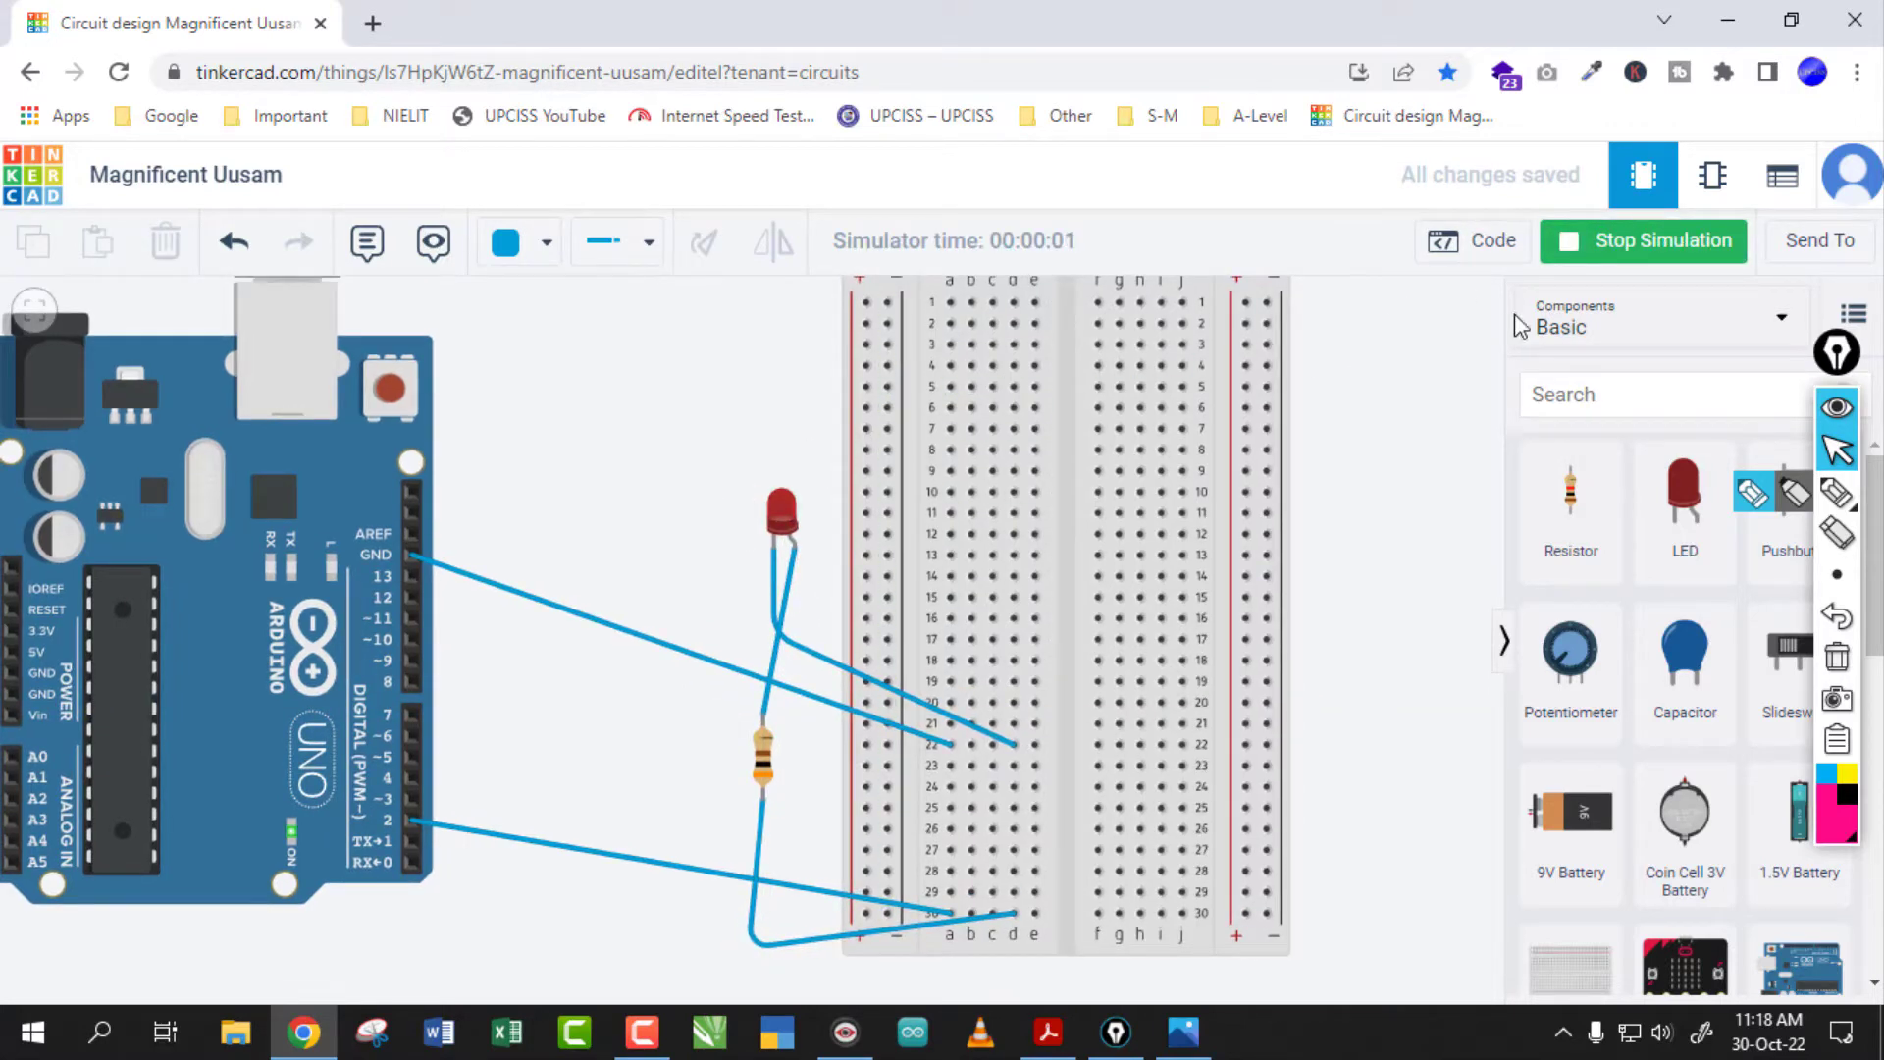
pyautogui.click(1634, 240)
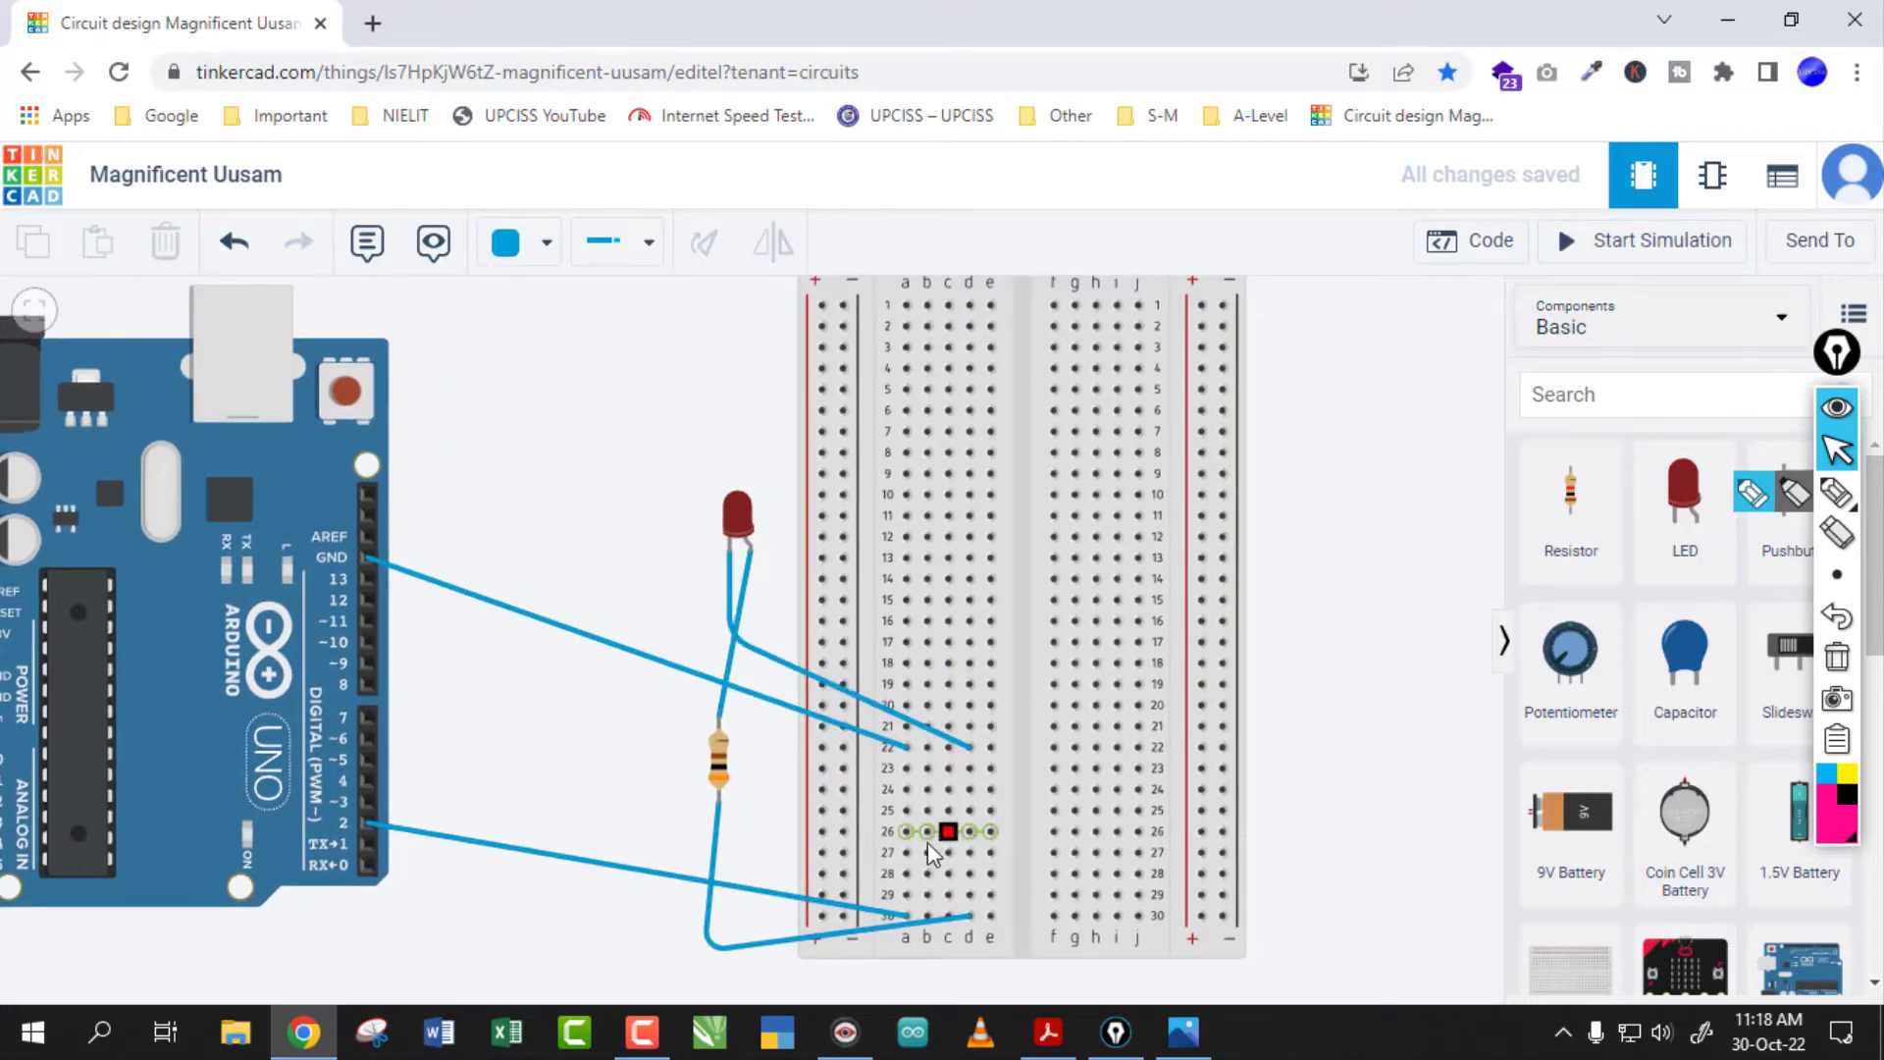
# Delete the LED cathode wire, the GND wire, the LED-to-resistor wire and the wire from the resistor to hole d30
pyautogui.click(788, 673)
pyautogui.press('Delete')
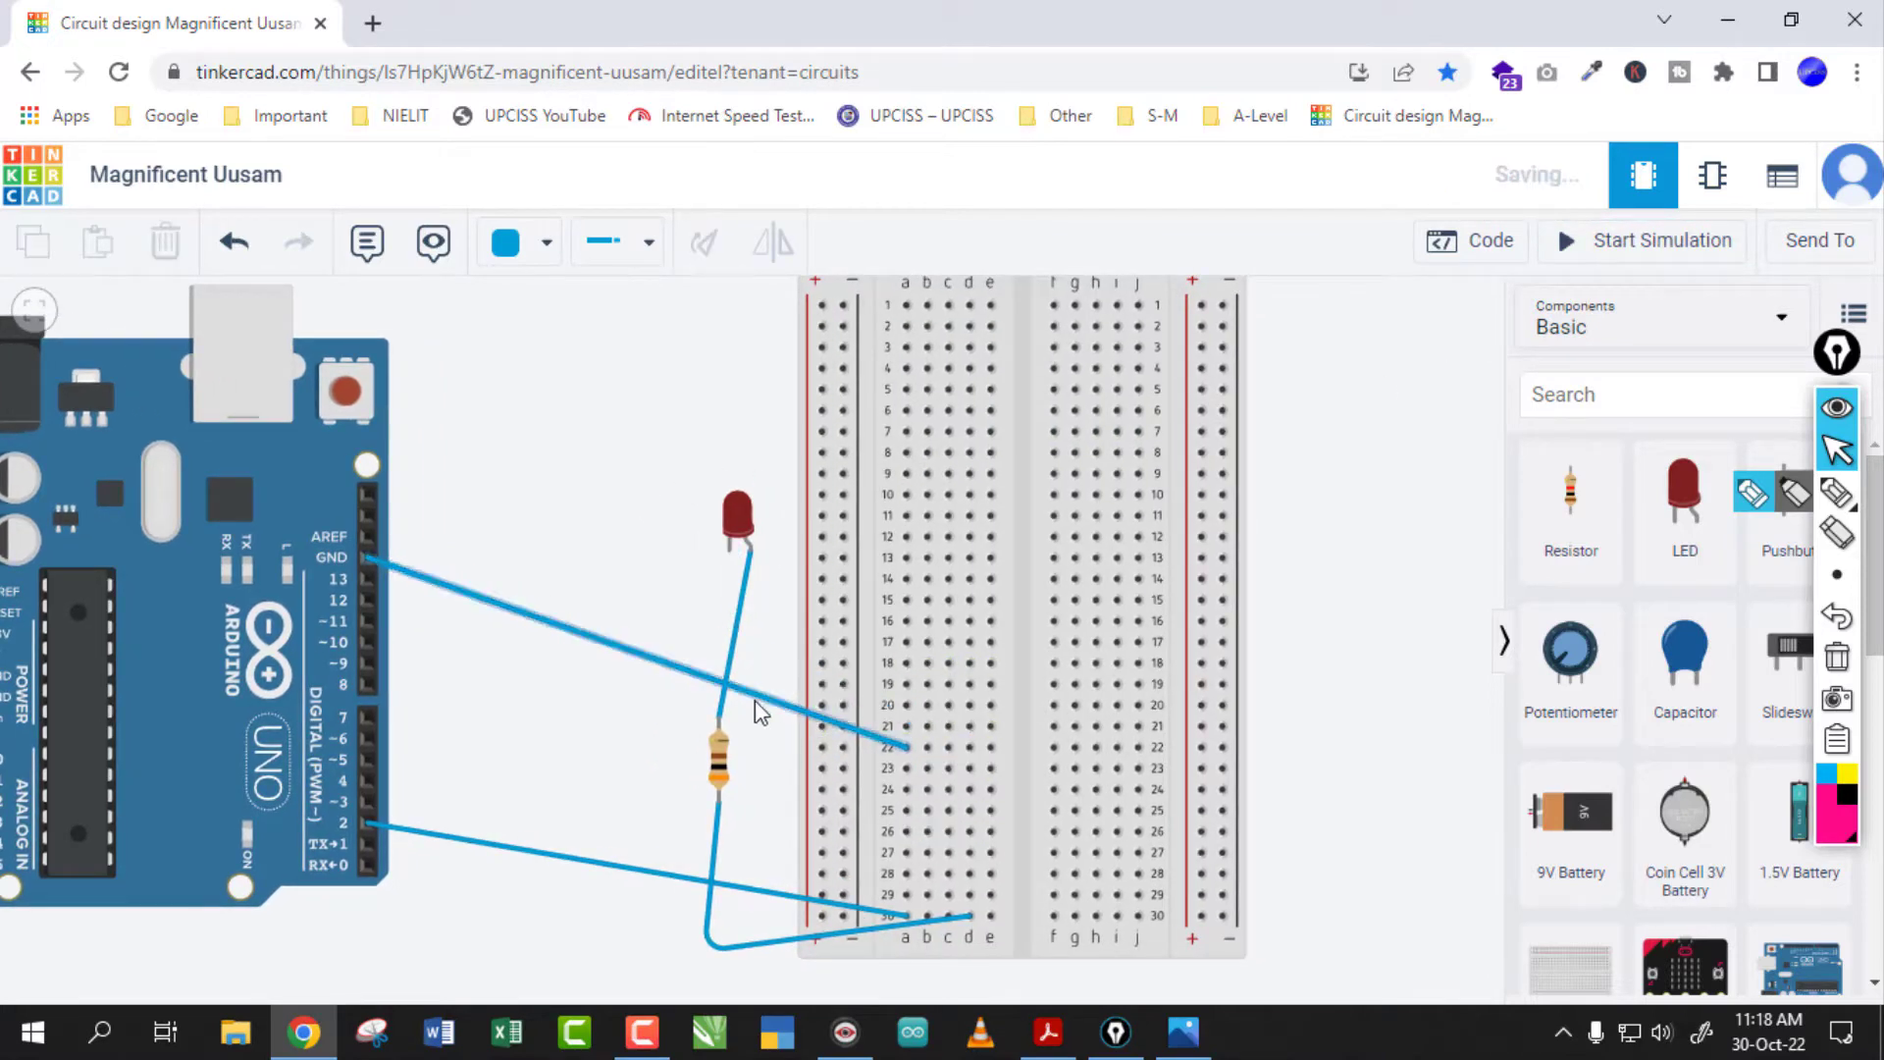
pyautogui.click(756, 696)
pyautogui.press('Delete')
pyautogui.click(725, 692)
pyautogui.press('Delete')
pyautogui.click(716, 850)
pyautogui.press('Delete')
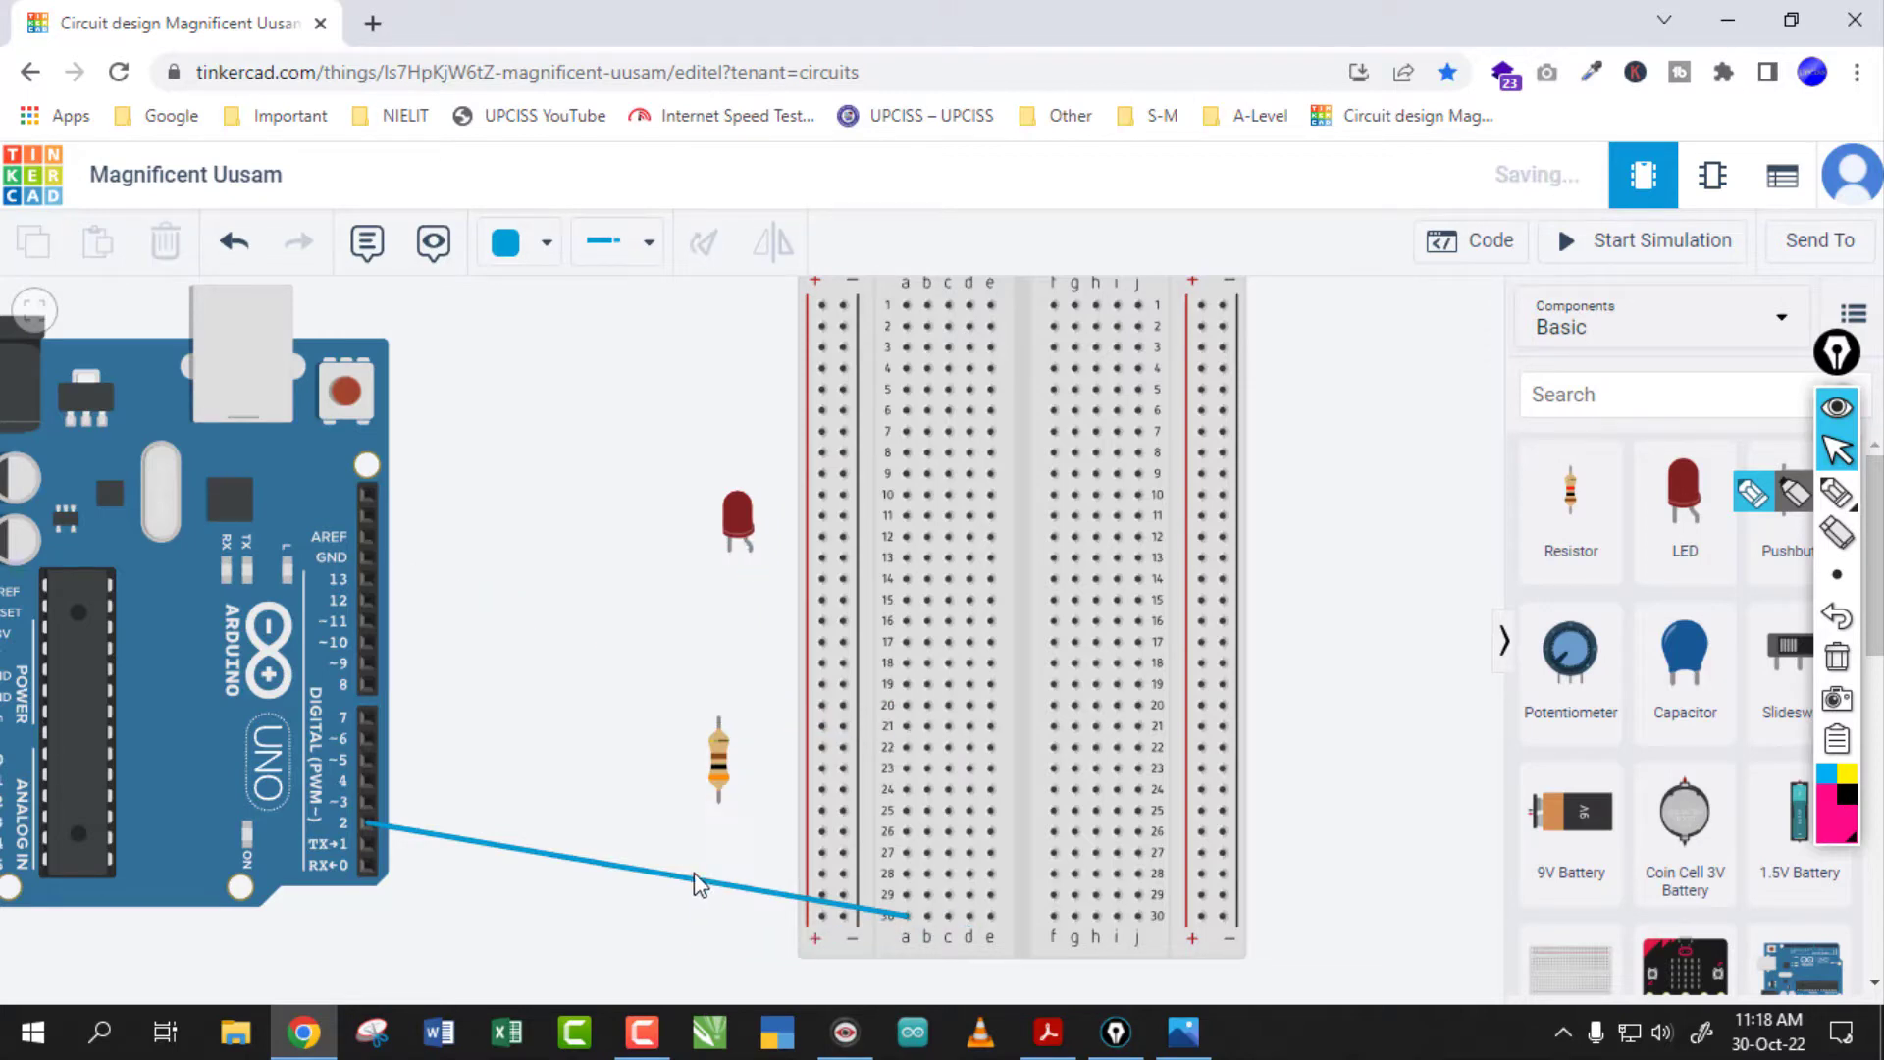
# Delete the Arduino pin 2 wire and redraw it from pin 2 to breadboard hole a30
pyautogui.click(693, 876)
pyautogui.press('Delete')
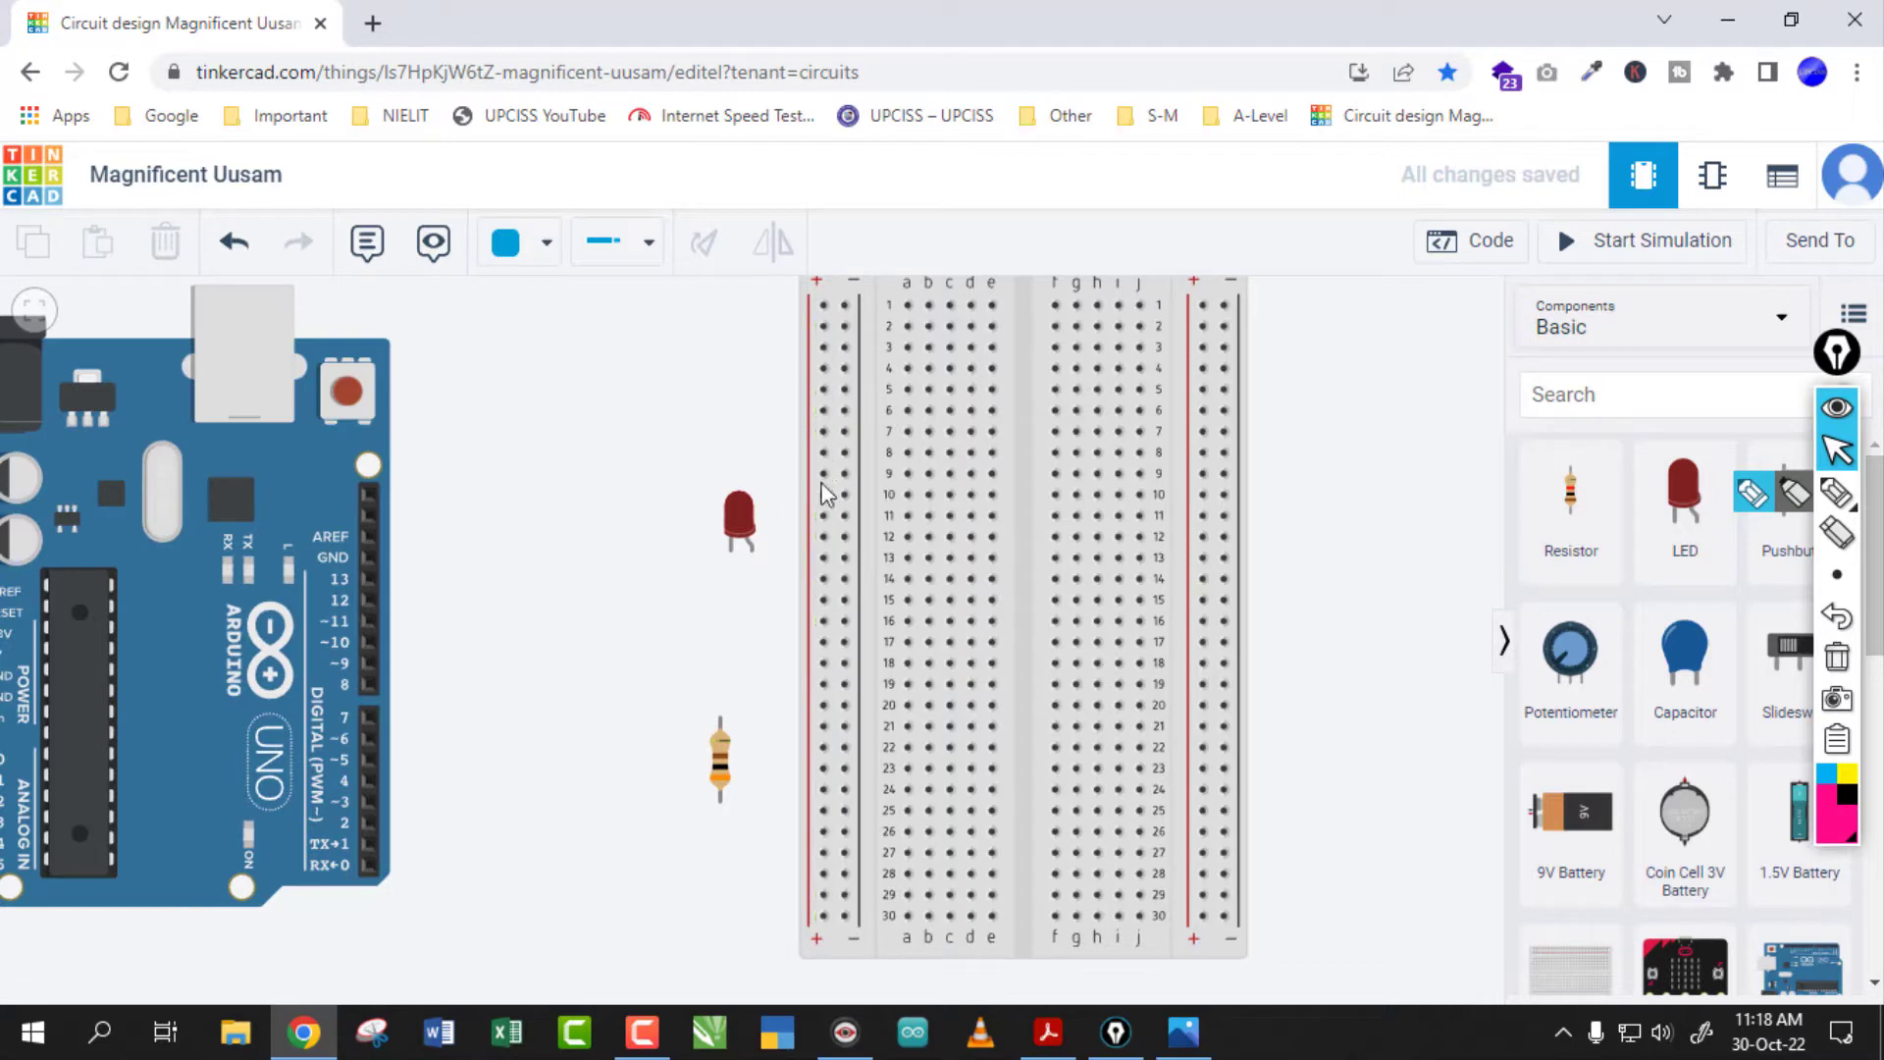
pyautogui.click(370, 822)
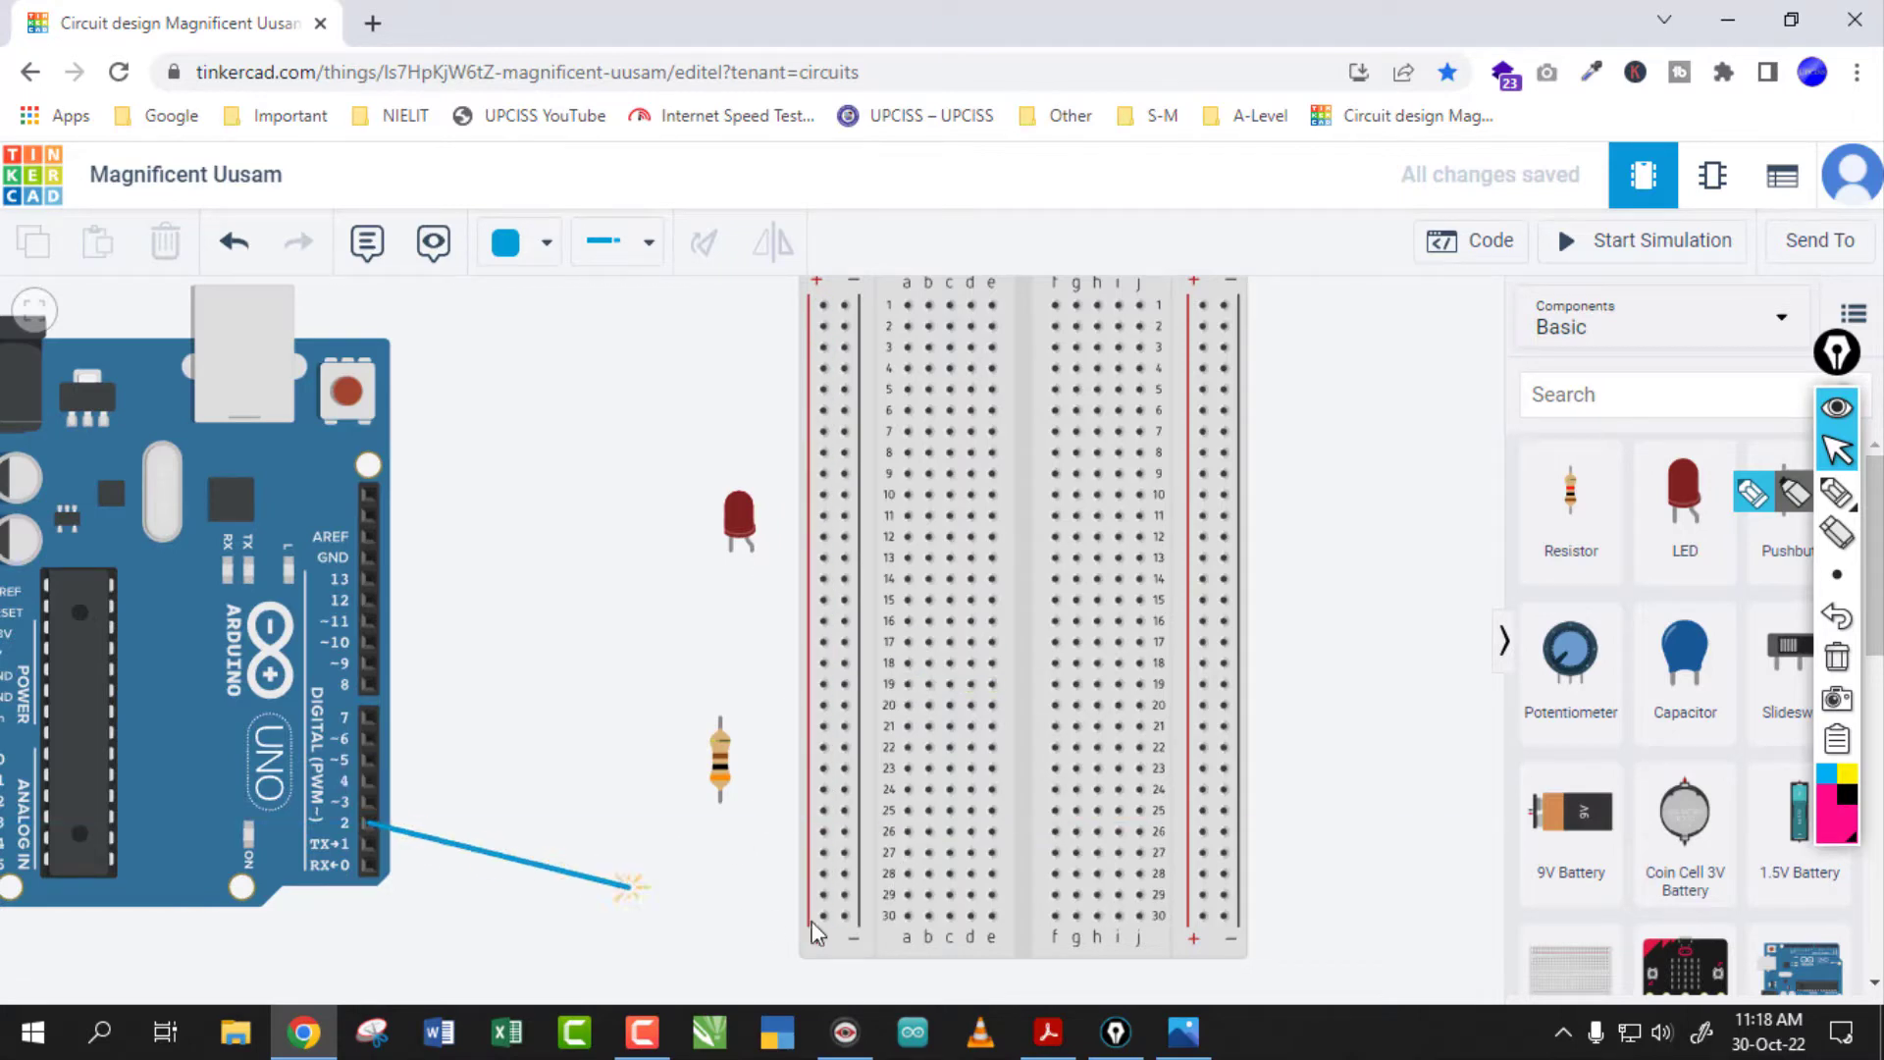
pyautogui.click(907, 916)
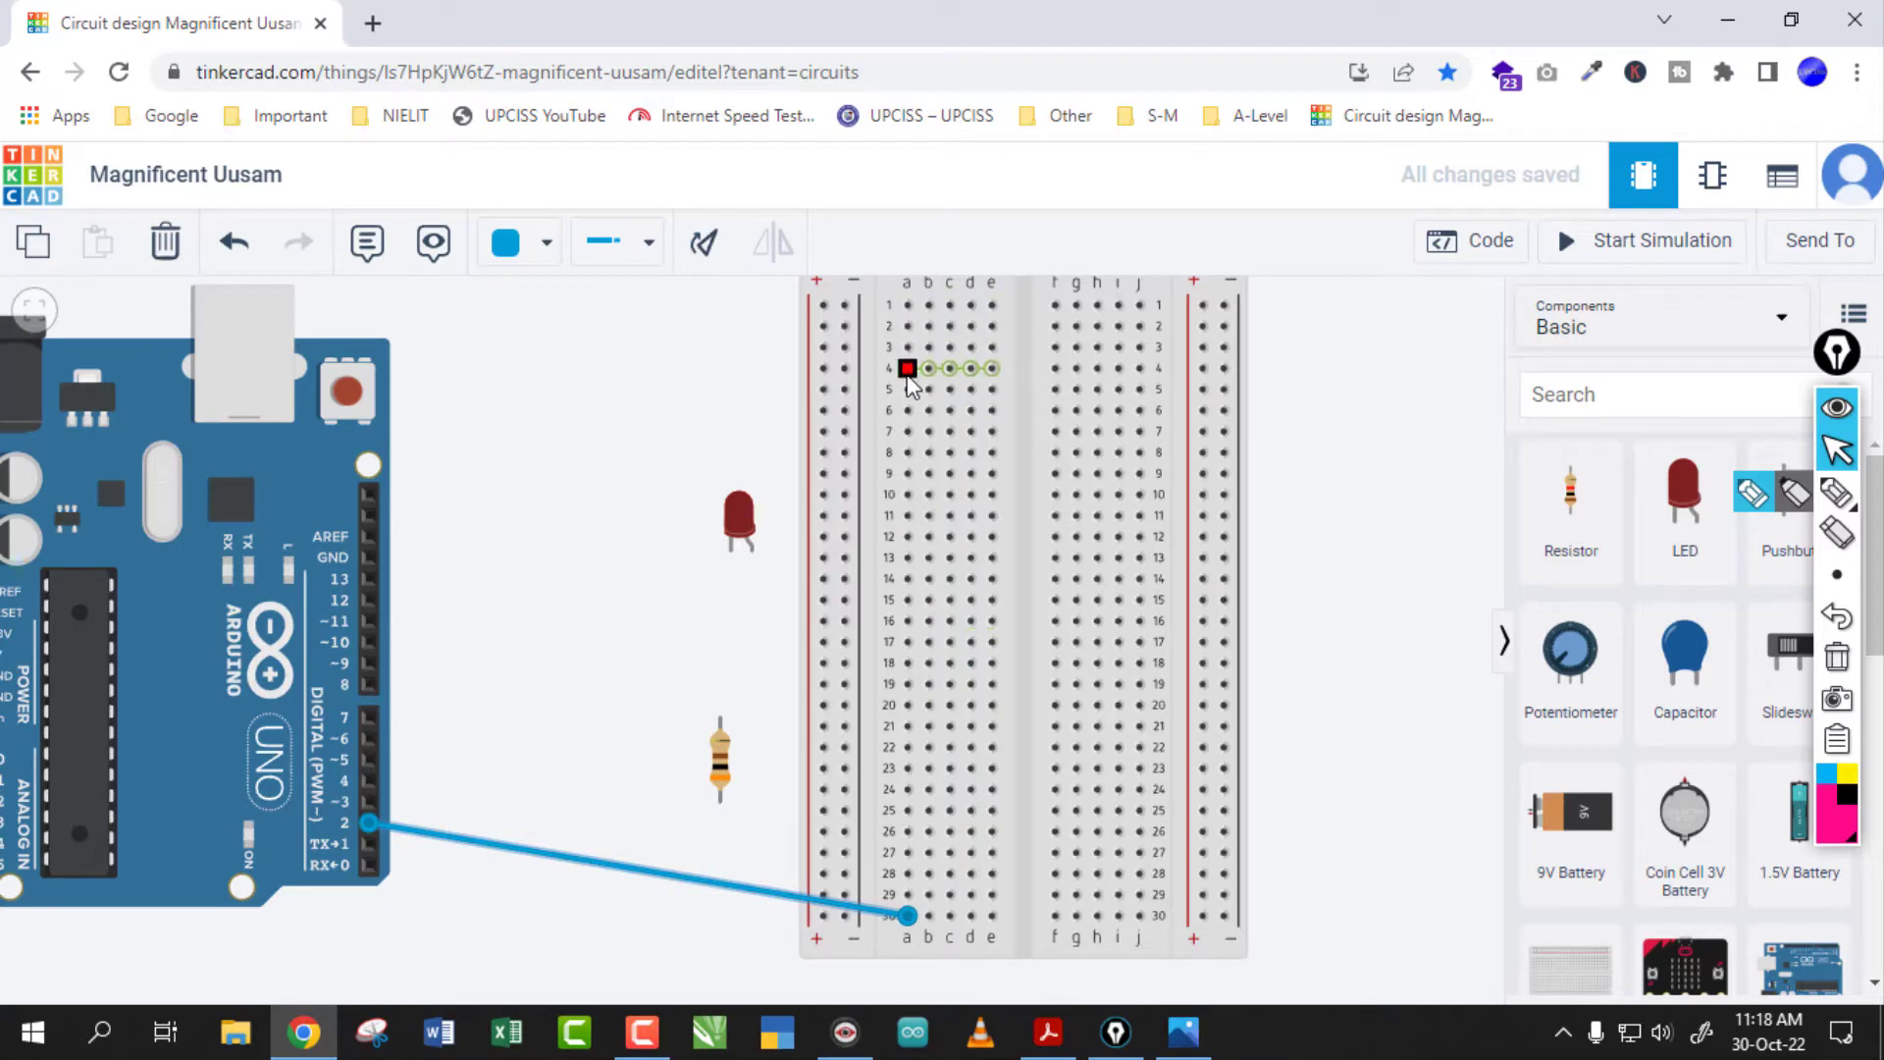
pyautogui.click(752, 551)
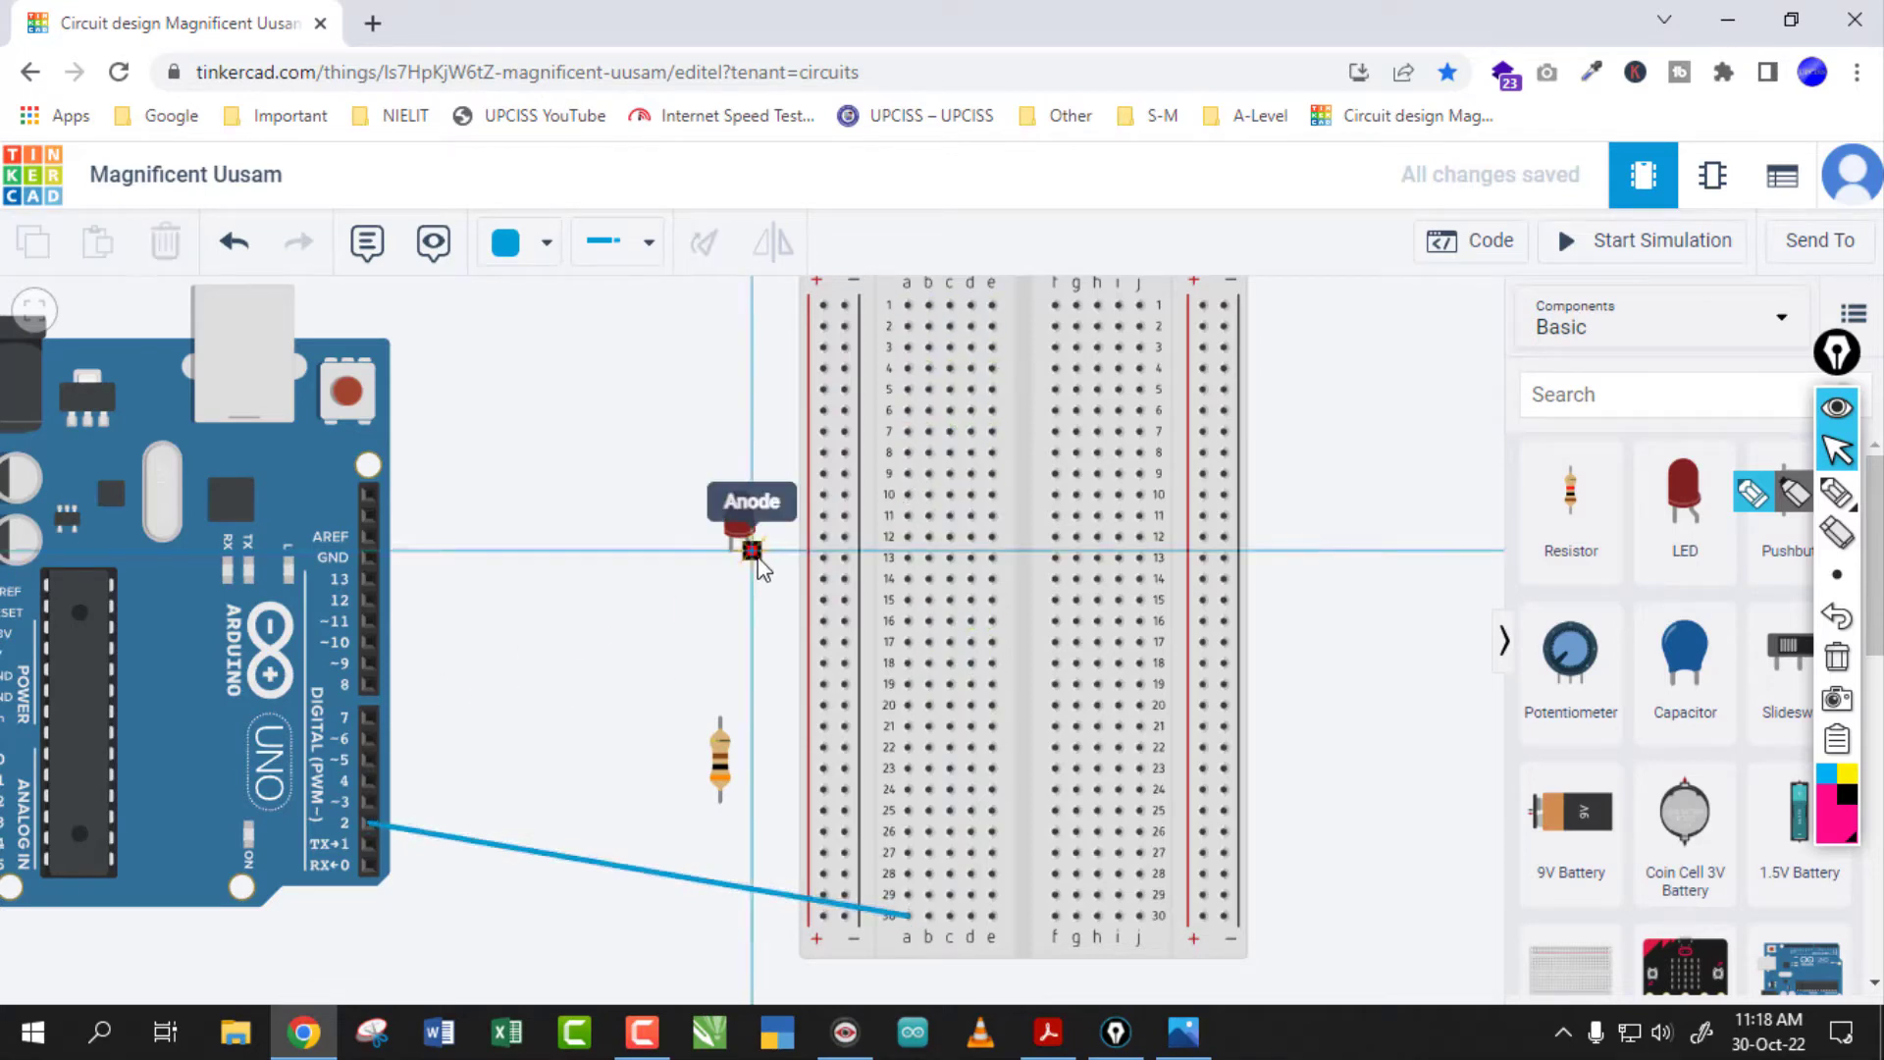
pyautogui.click(908, 600)
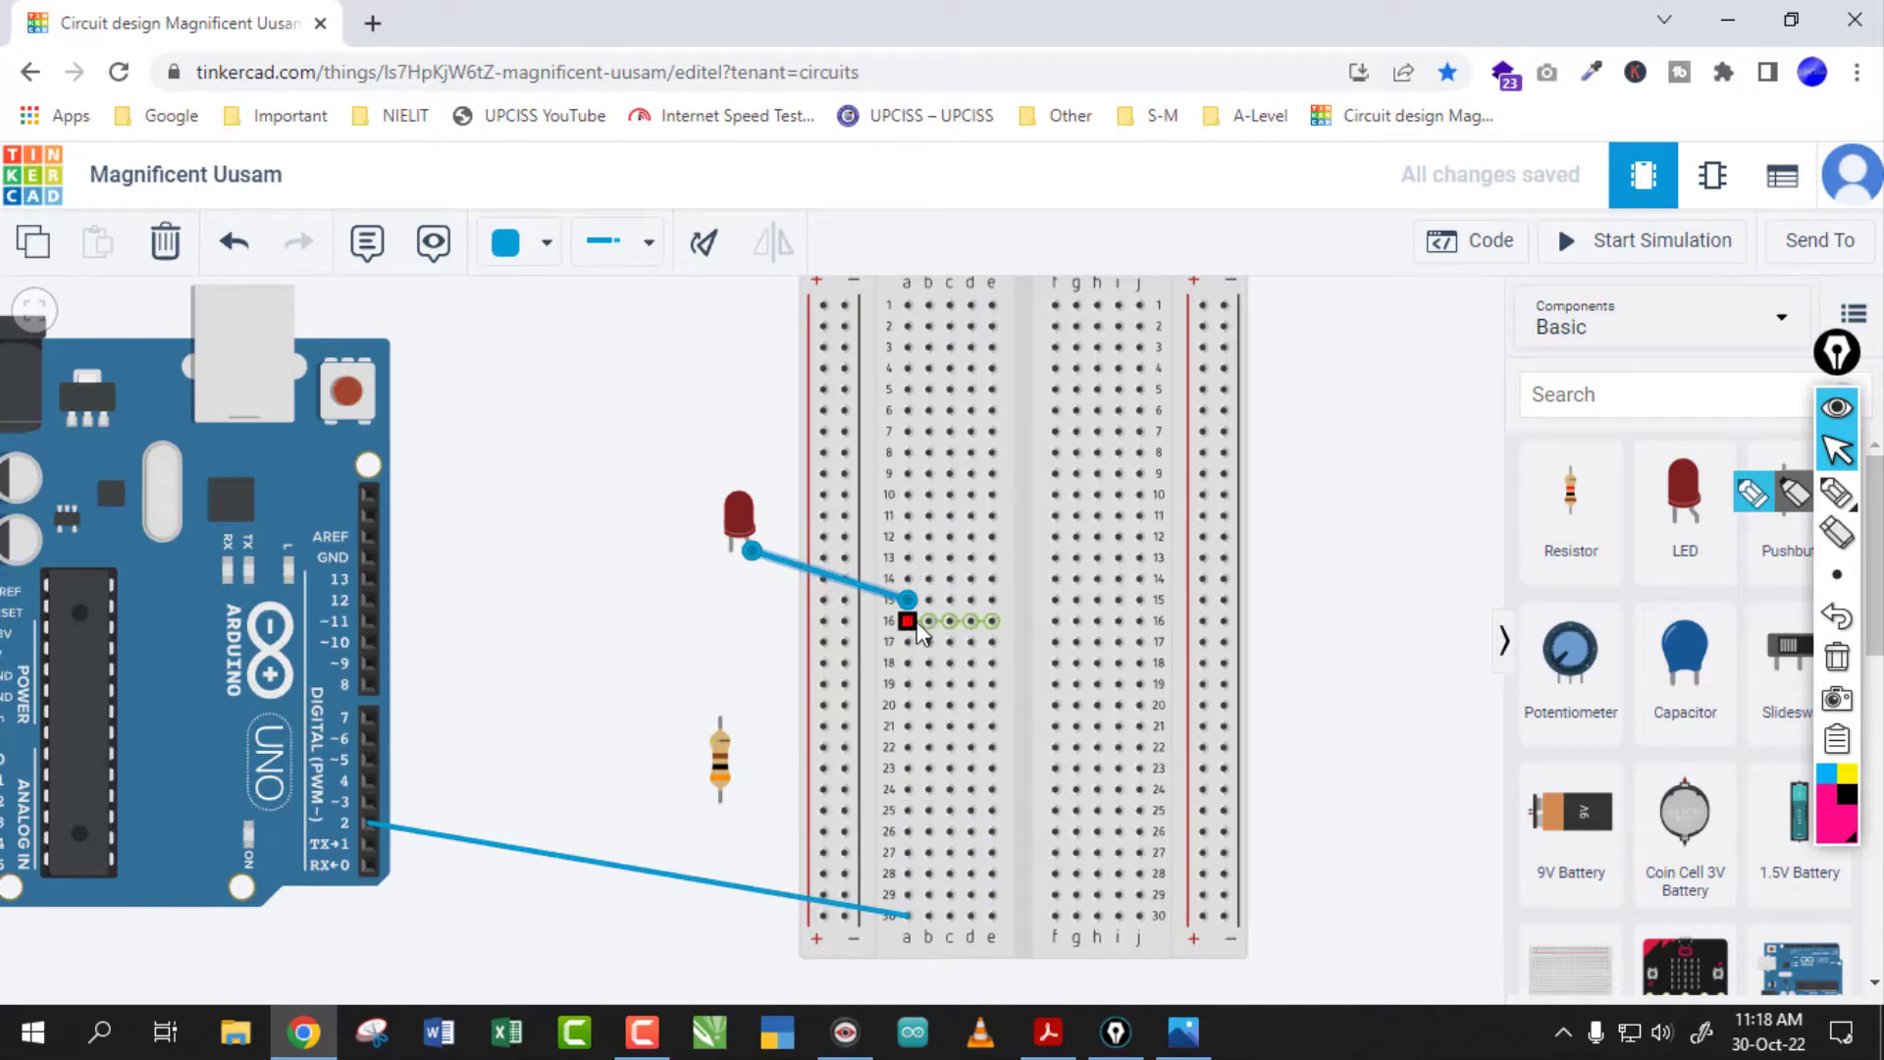
pyautogui.moveTo(907, 600); pyautogui.dragTo(833, 611)
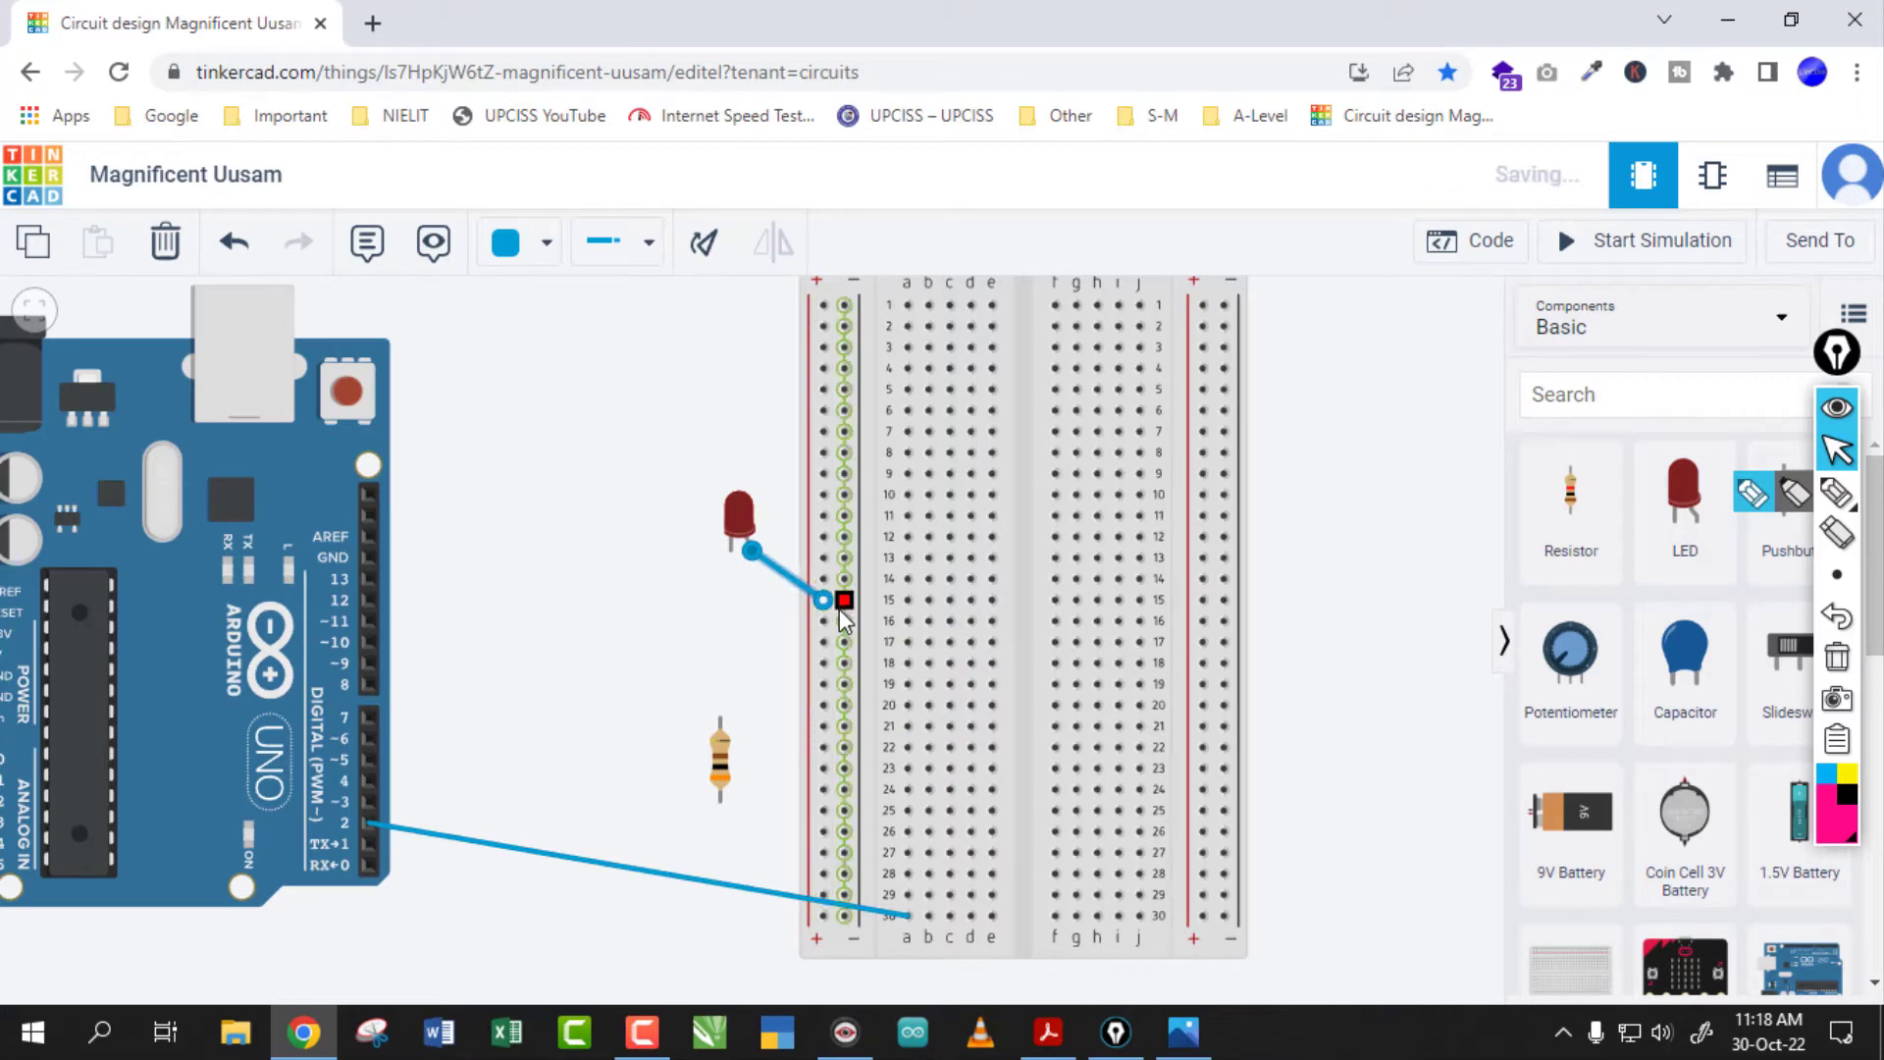
pyautogui.press('Delete')
# Wire the Arduino GND pin to breadboard hole e30, in the same terminal row as the pin 2 wire
pyautogui.click(375, 557)
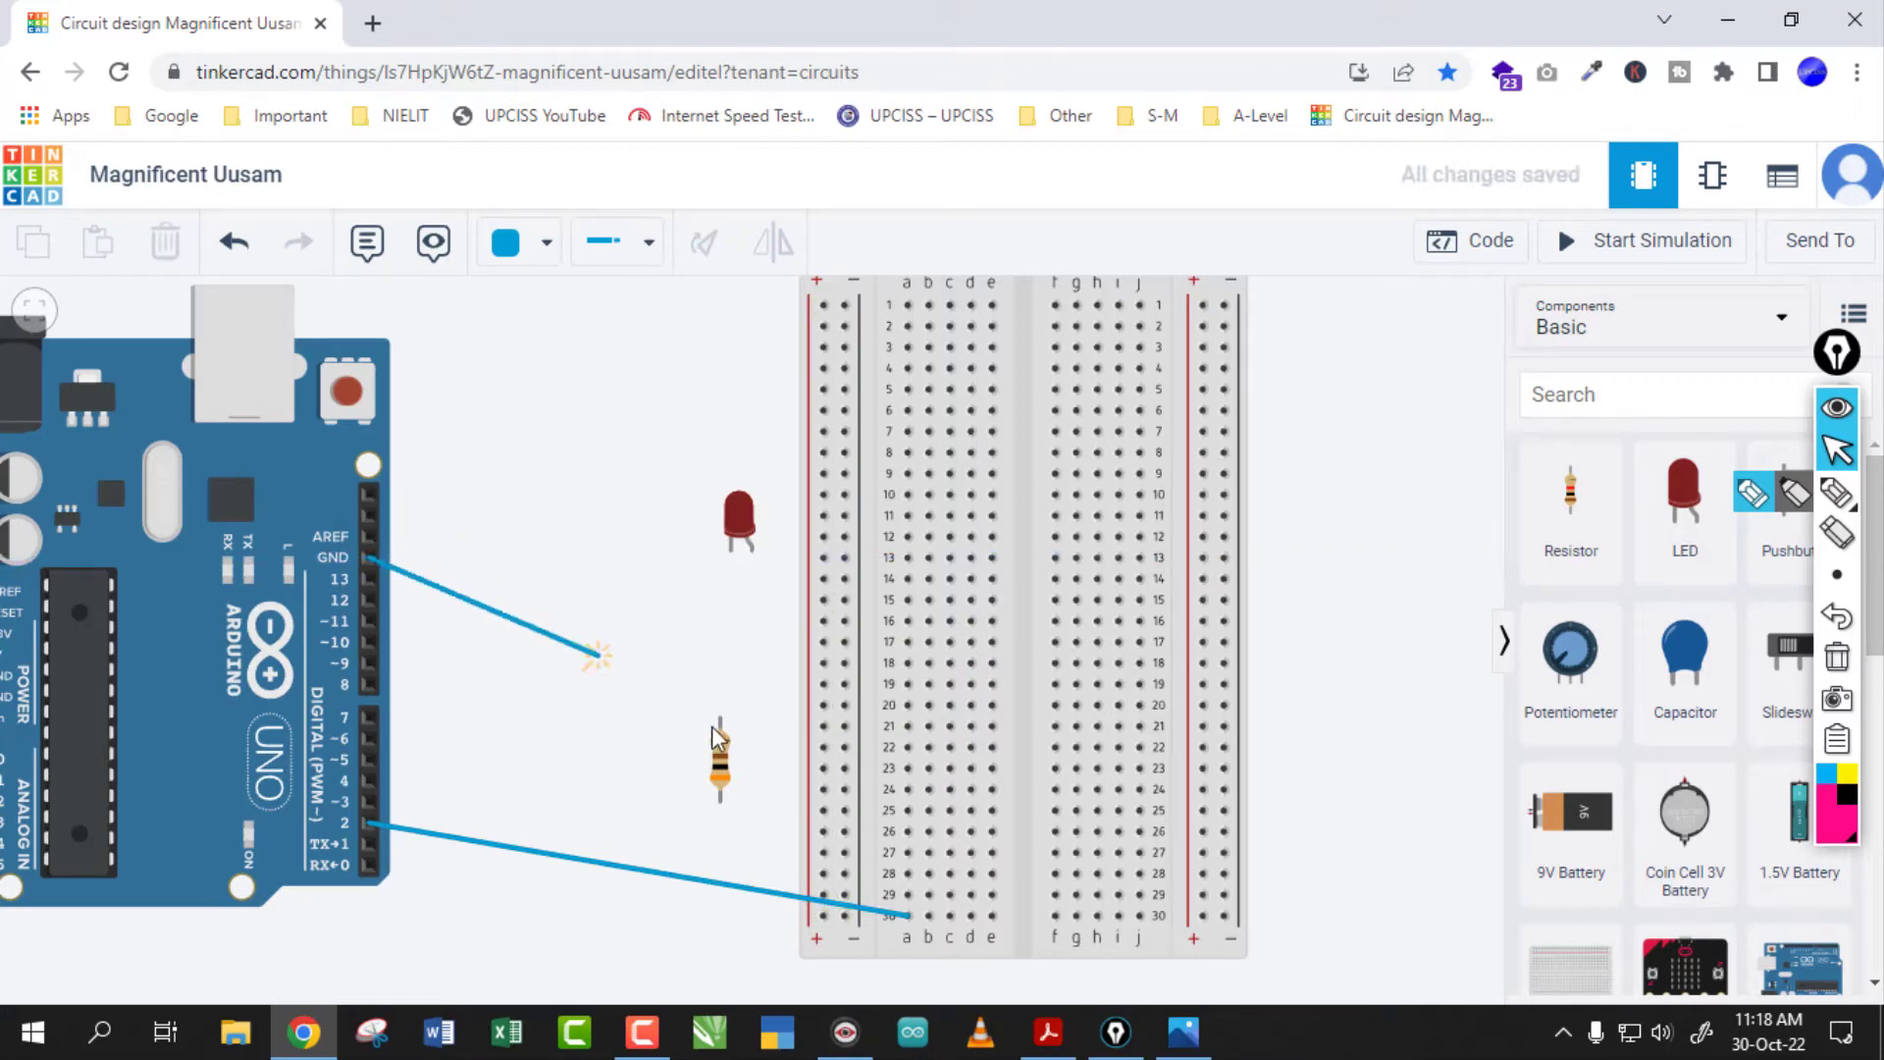
pyautogui.click(993, 916)
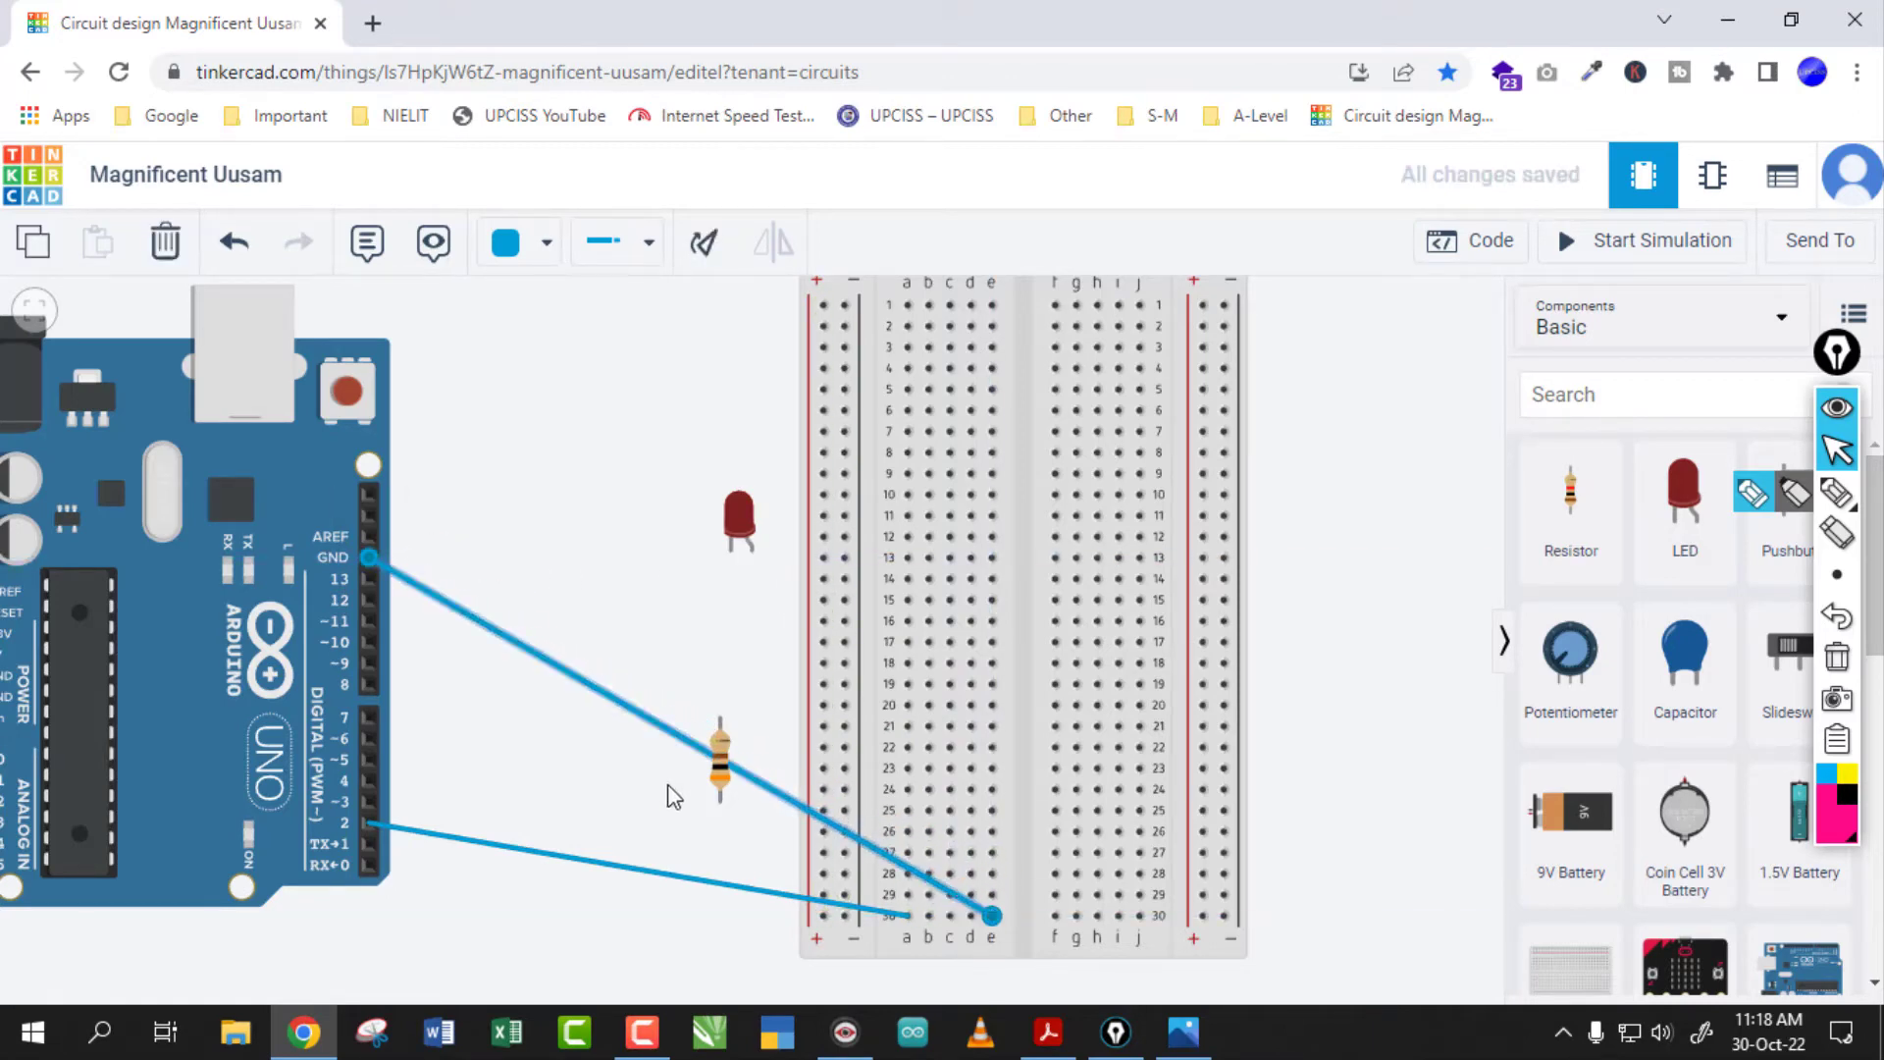
pyautogui.click(697, 800)
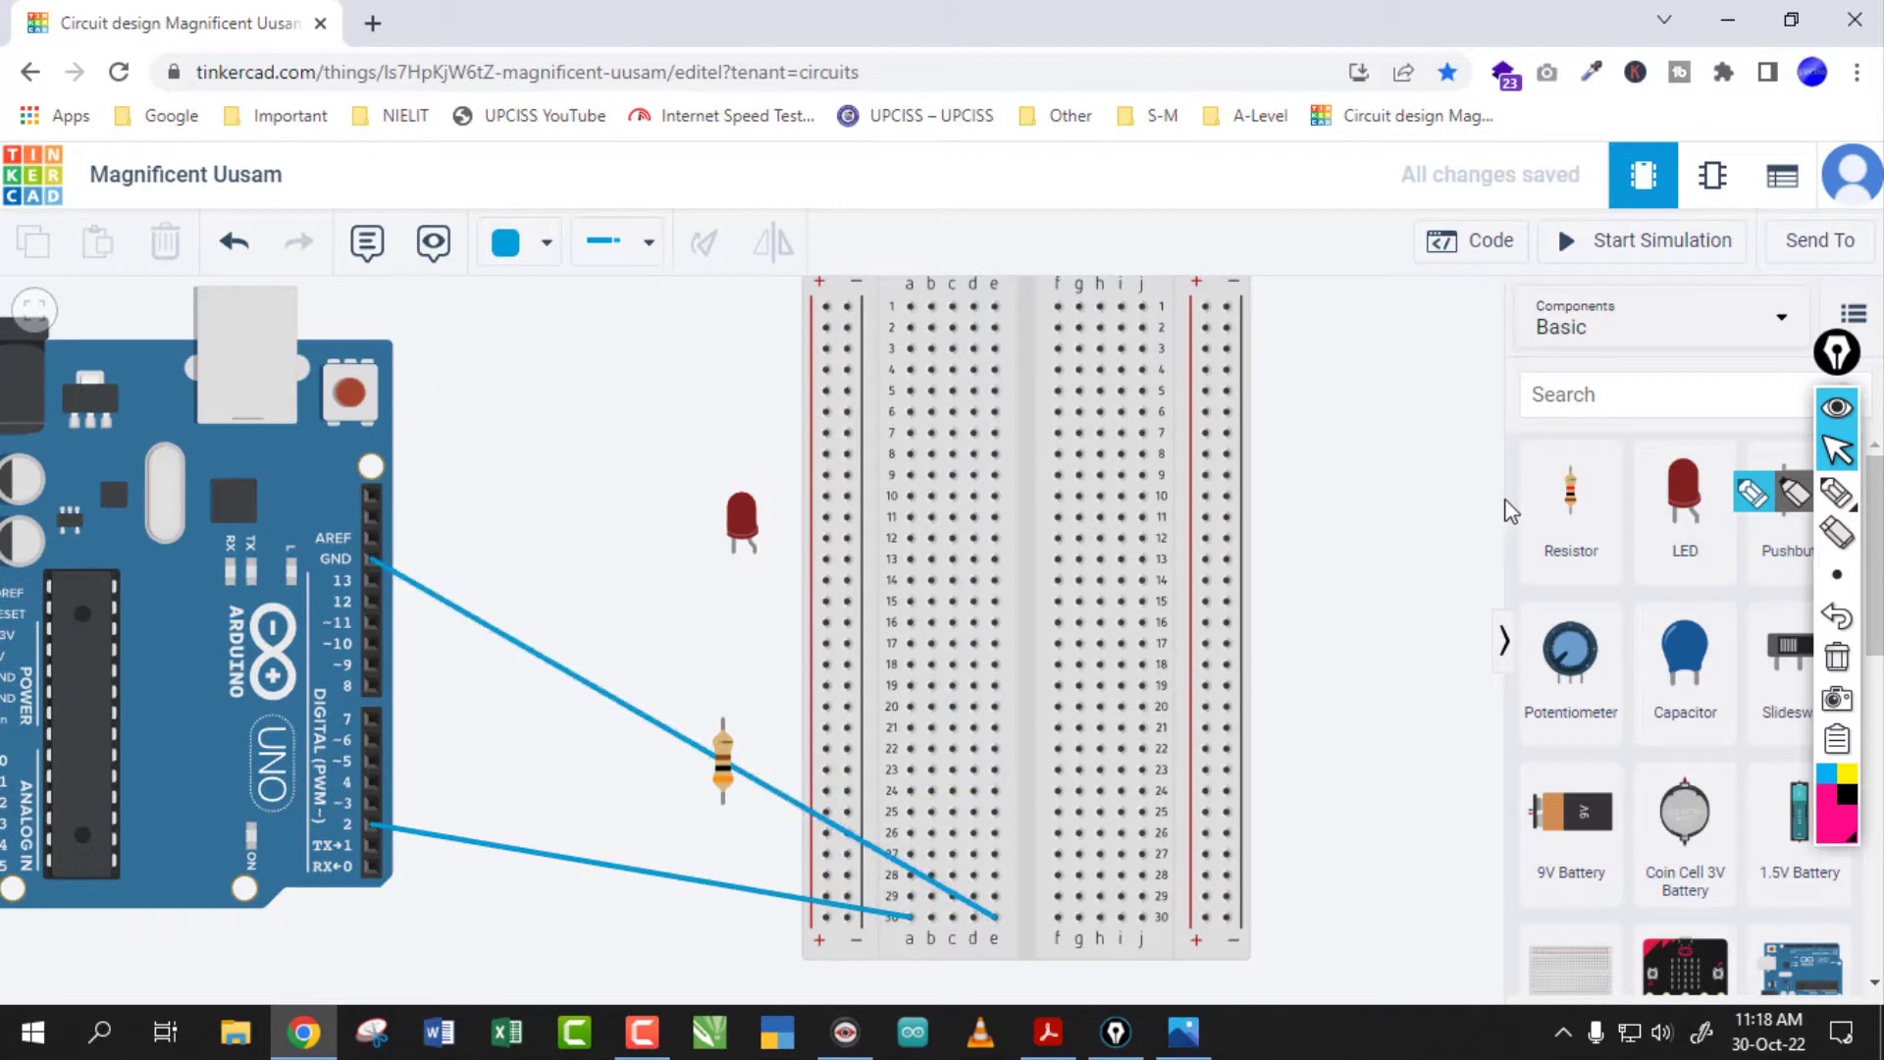
# Mark the GND pin, pin 2 and row 30 between holes a and e in pink pen, and clear the annotations
pyautogui.click(1837, 492)
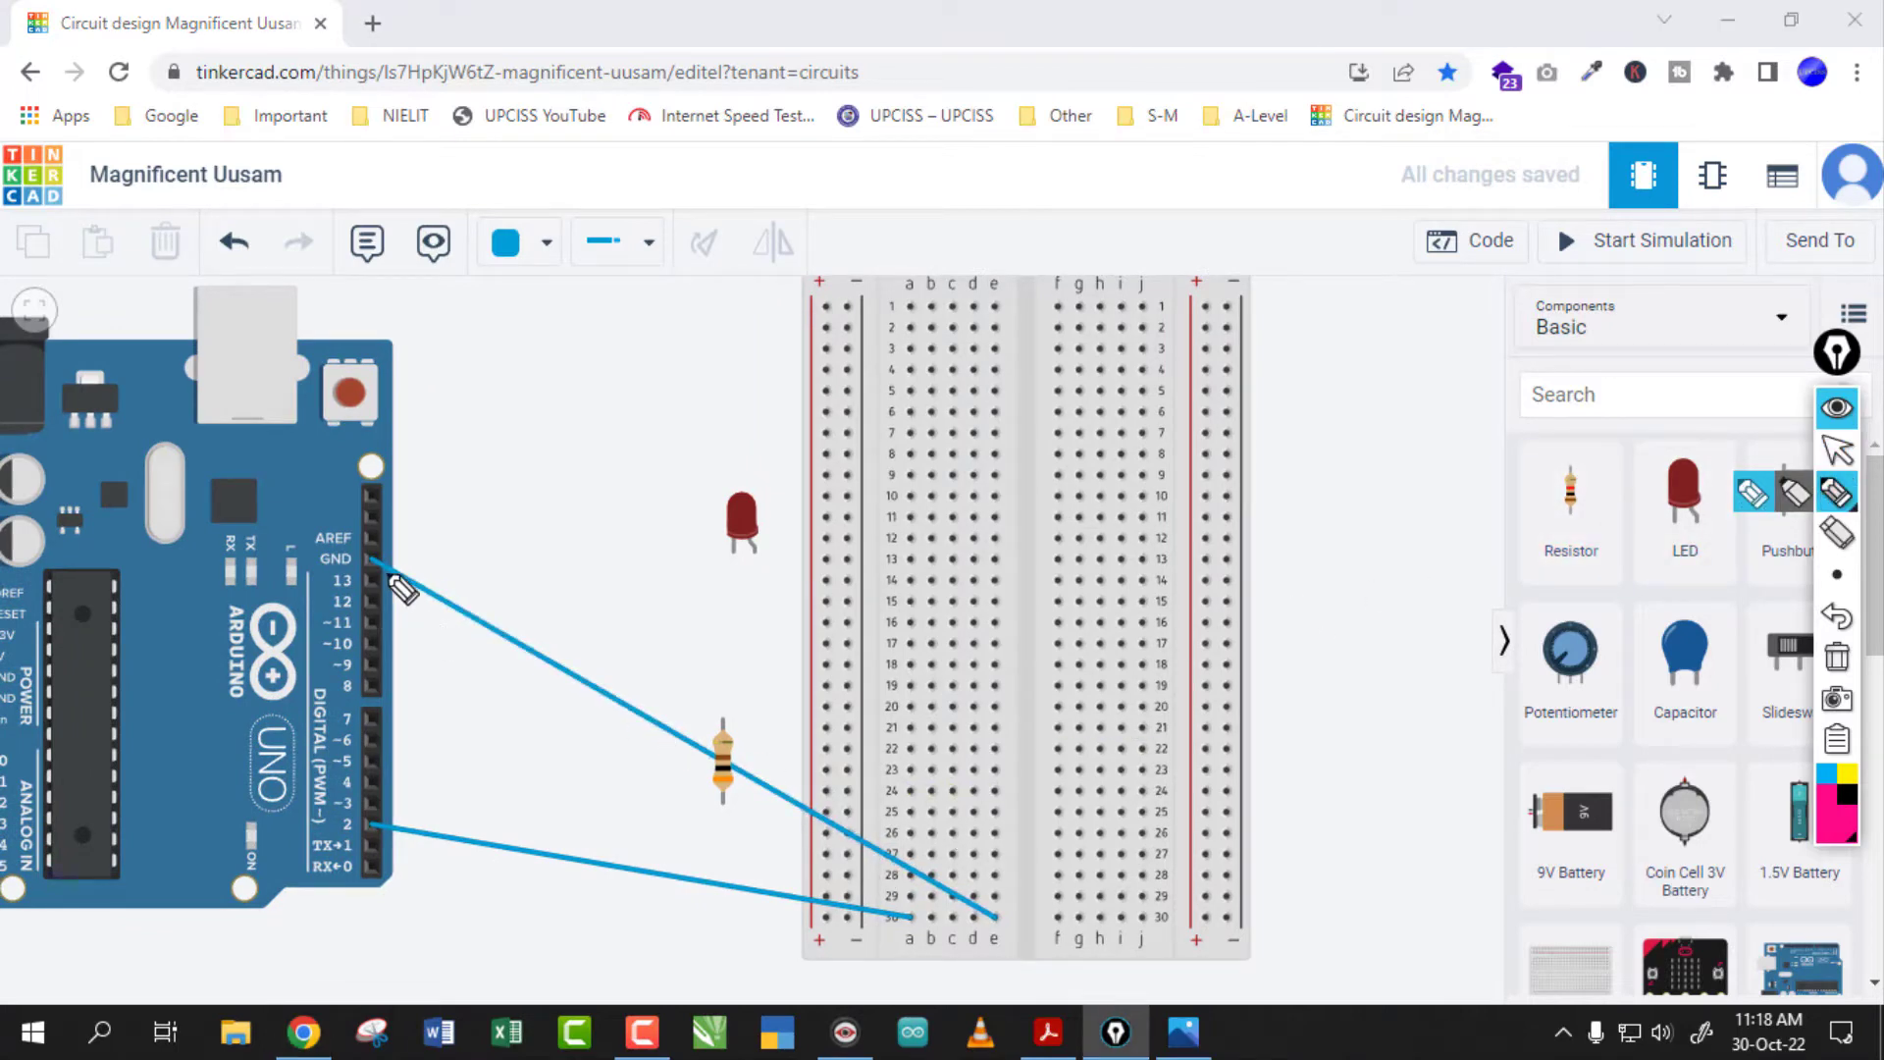
pyautogui.moveTo(375, 562); pyautogui.dragTo(459, 551)
pyautogui.moveTo(375, 830); pyautogui.dragTo(412, 826)
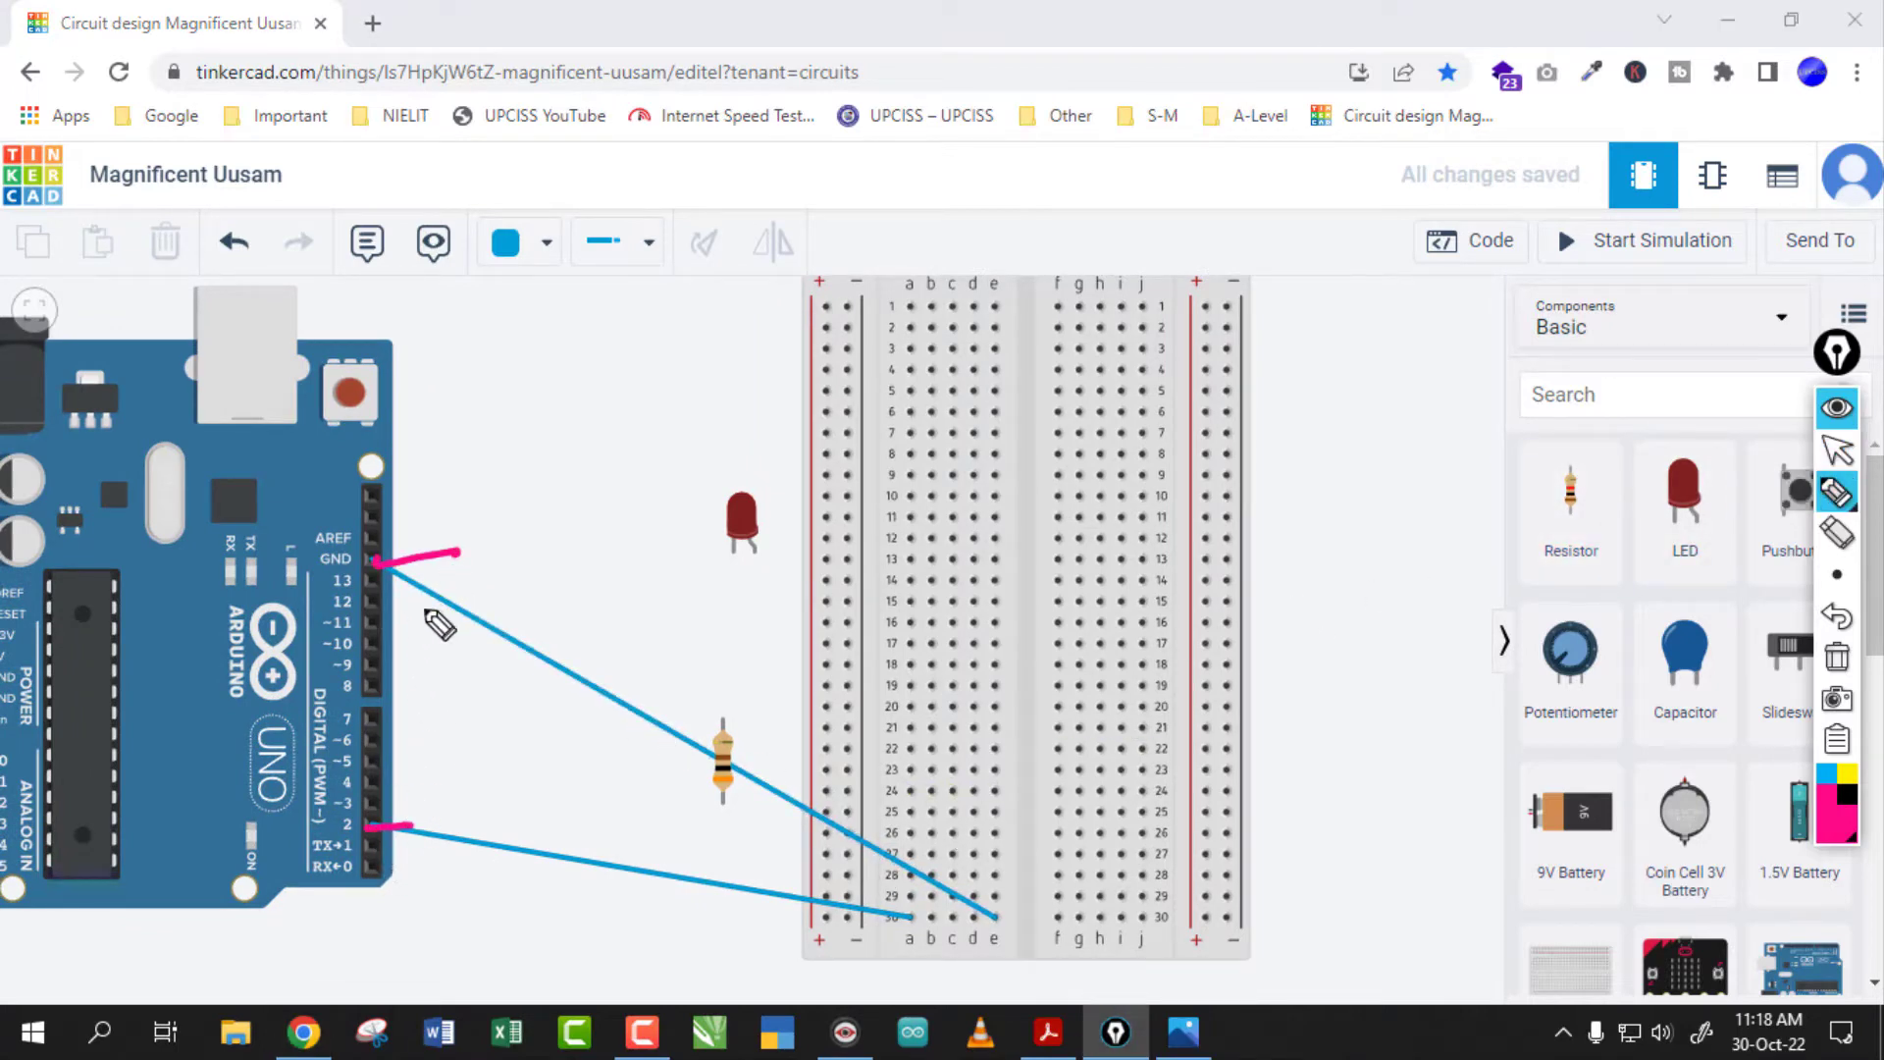
pyautogui.moveTo(911, 923); pyautogui.dragTo(993, 922)
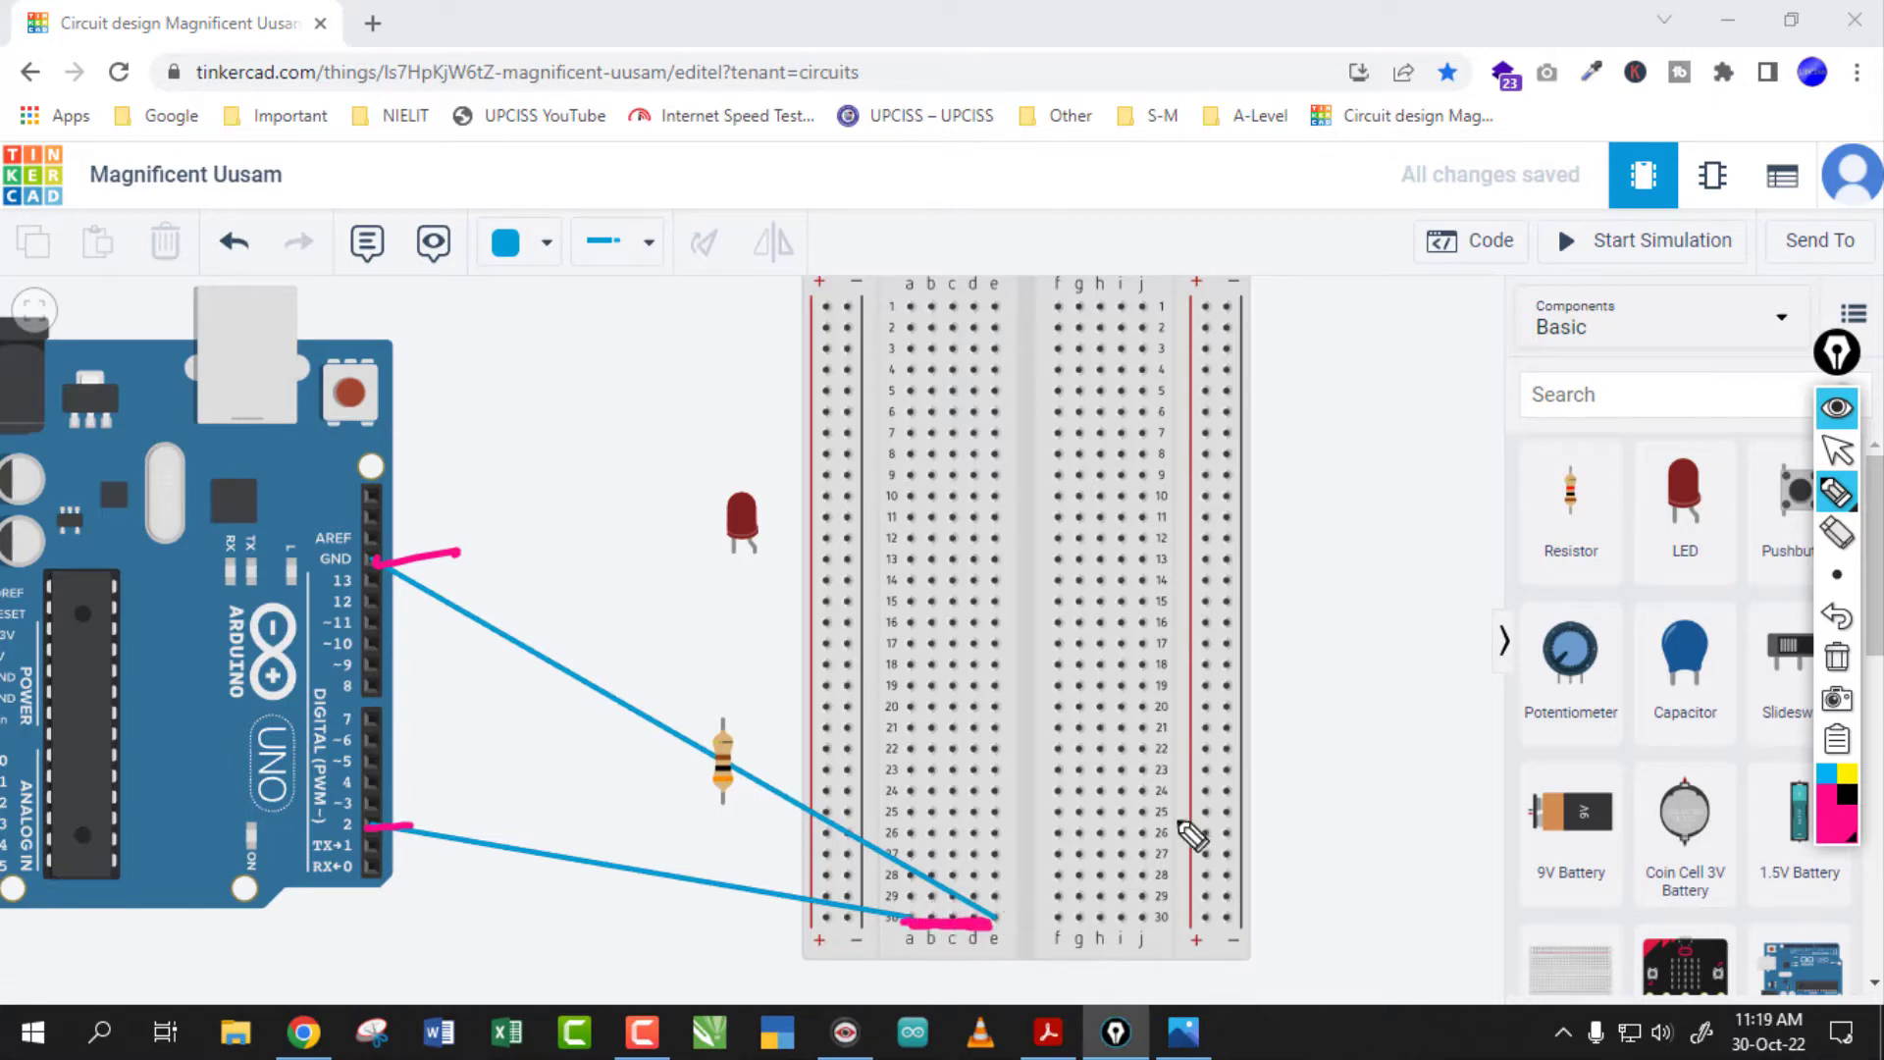
pyautogui.click(1837, 656)
pyautogui.click(1837, 450)
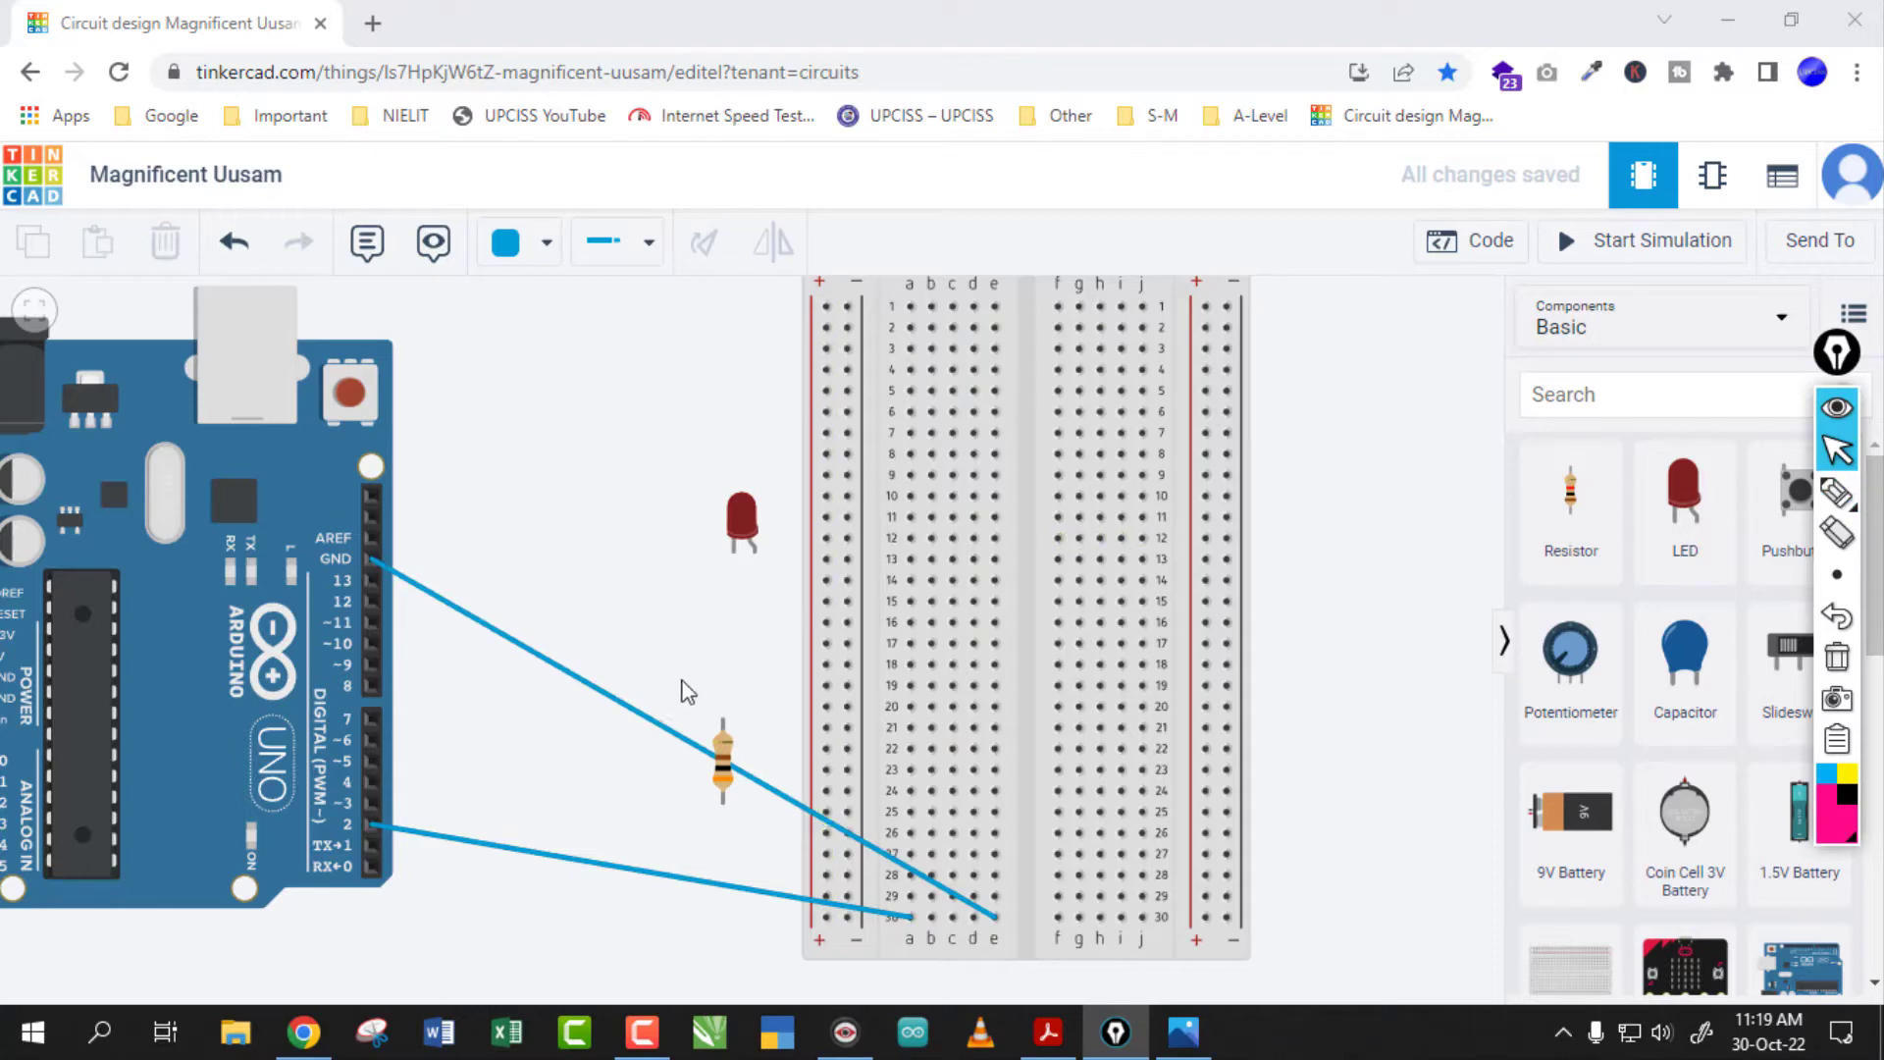
# Delete the wire between the Arduino GND pin and hole e30
pyautogui.click(643, 724)
pyautogui.press('Delete')
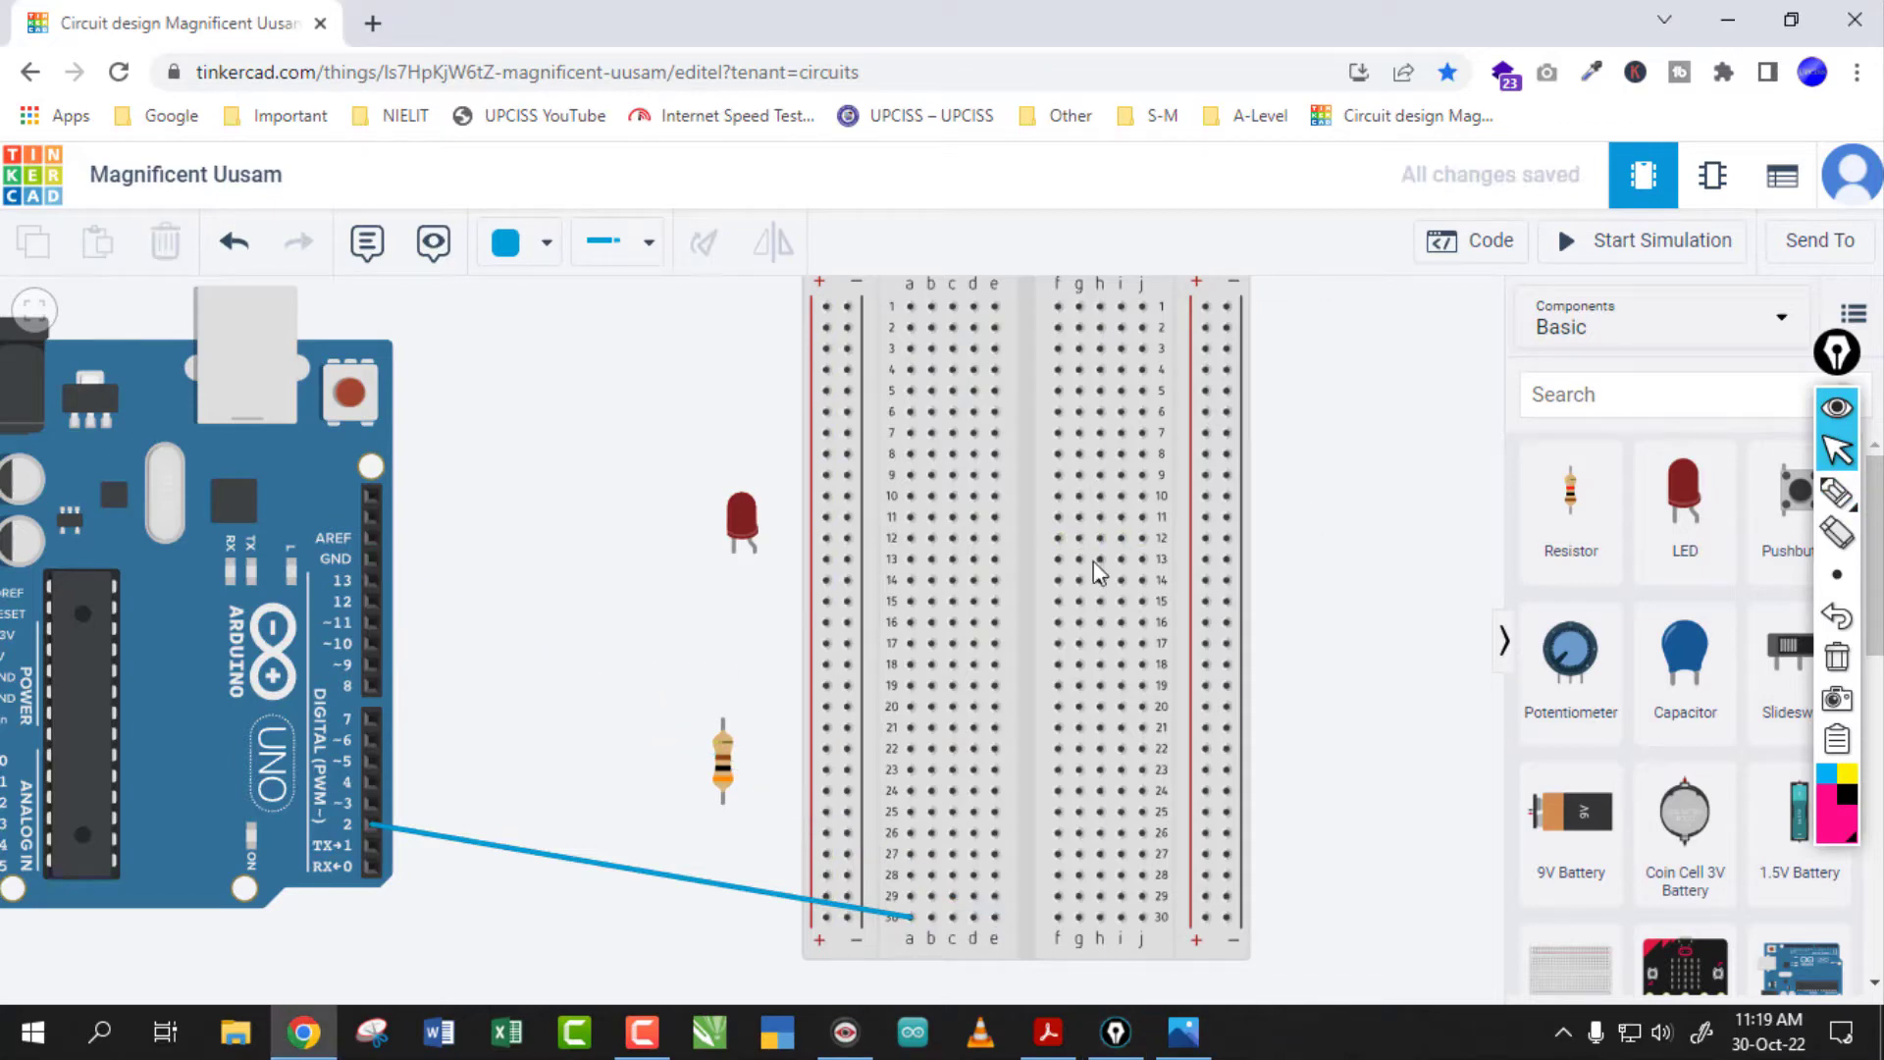
pyautogui.click(1838, 450)
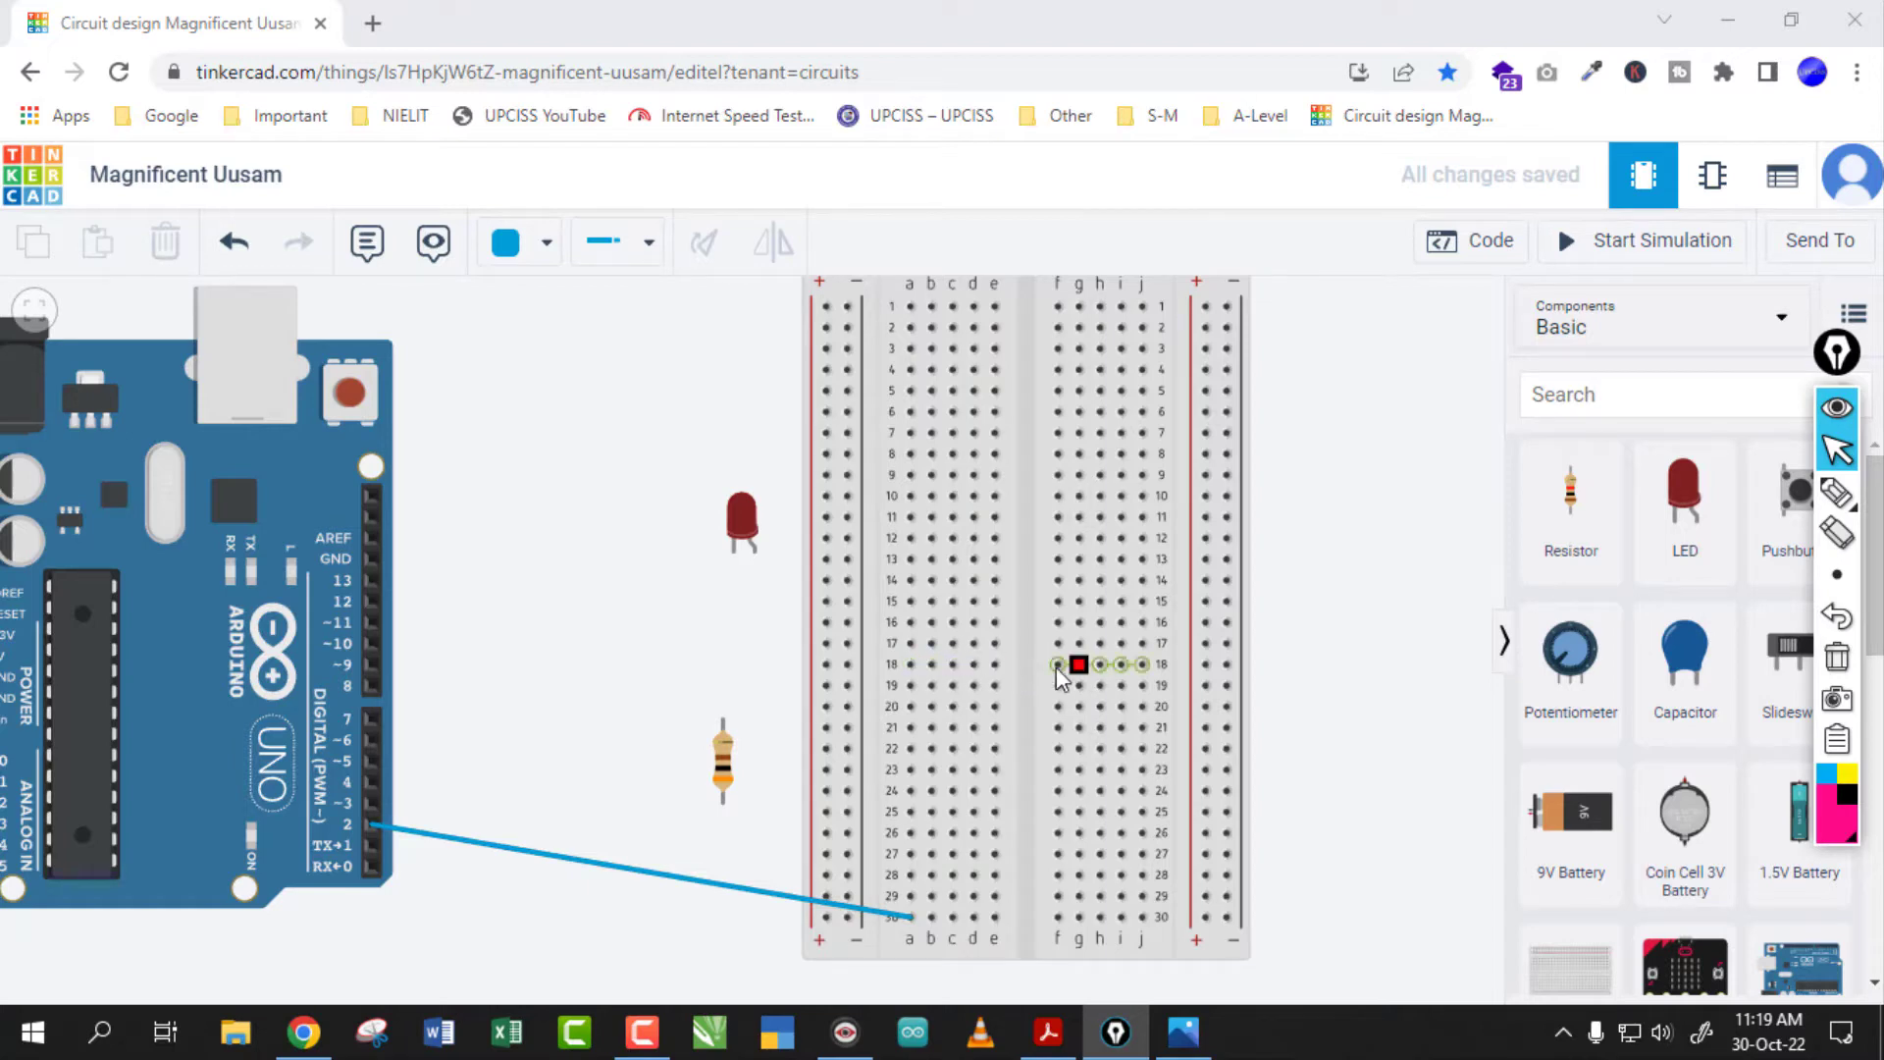
# Move the resistor up nearer the LED and bridge breadboard holes e20 and f20 with a wire across the centre gap
pyautogui.moveTo(723, 757); pyautogui.dragTo(695, 708)
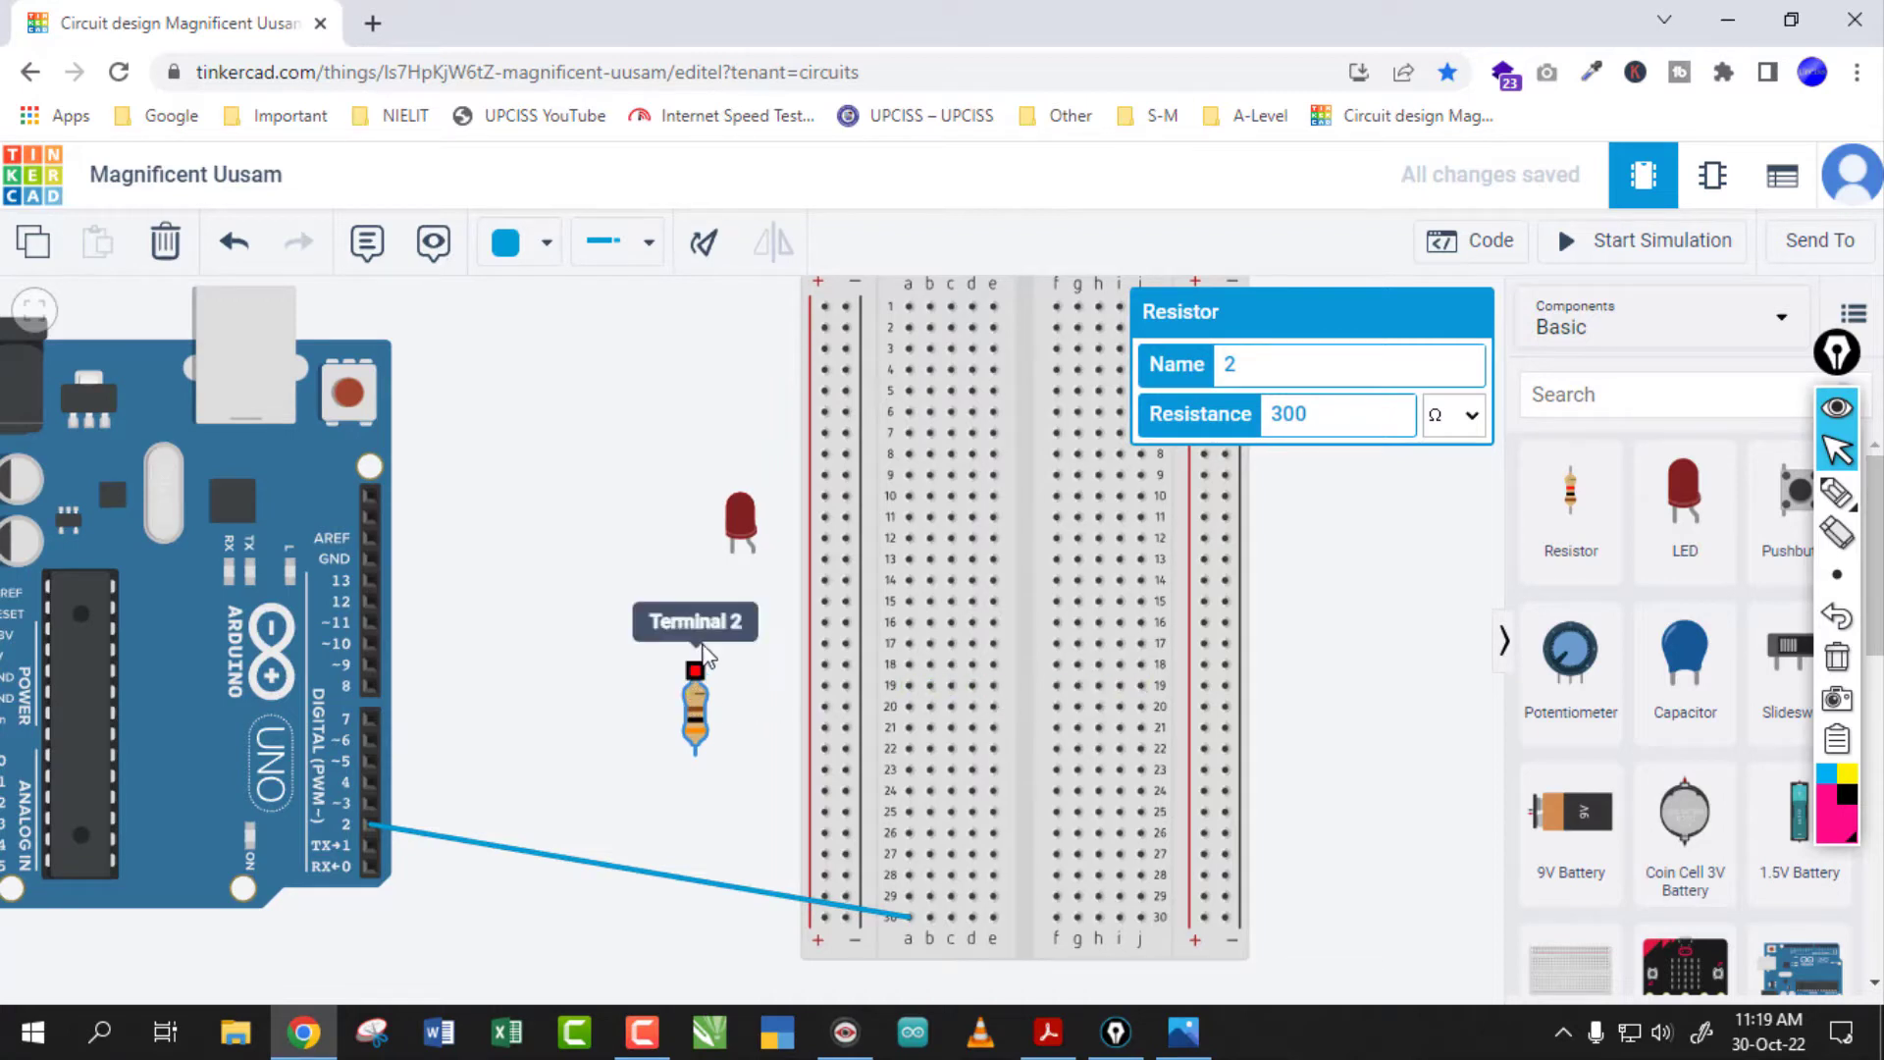
pyautogui.click(993, 708)
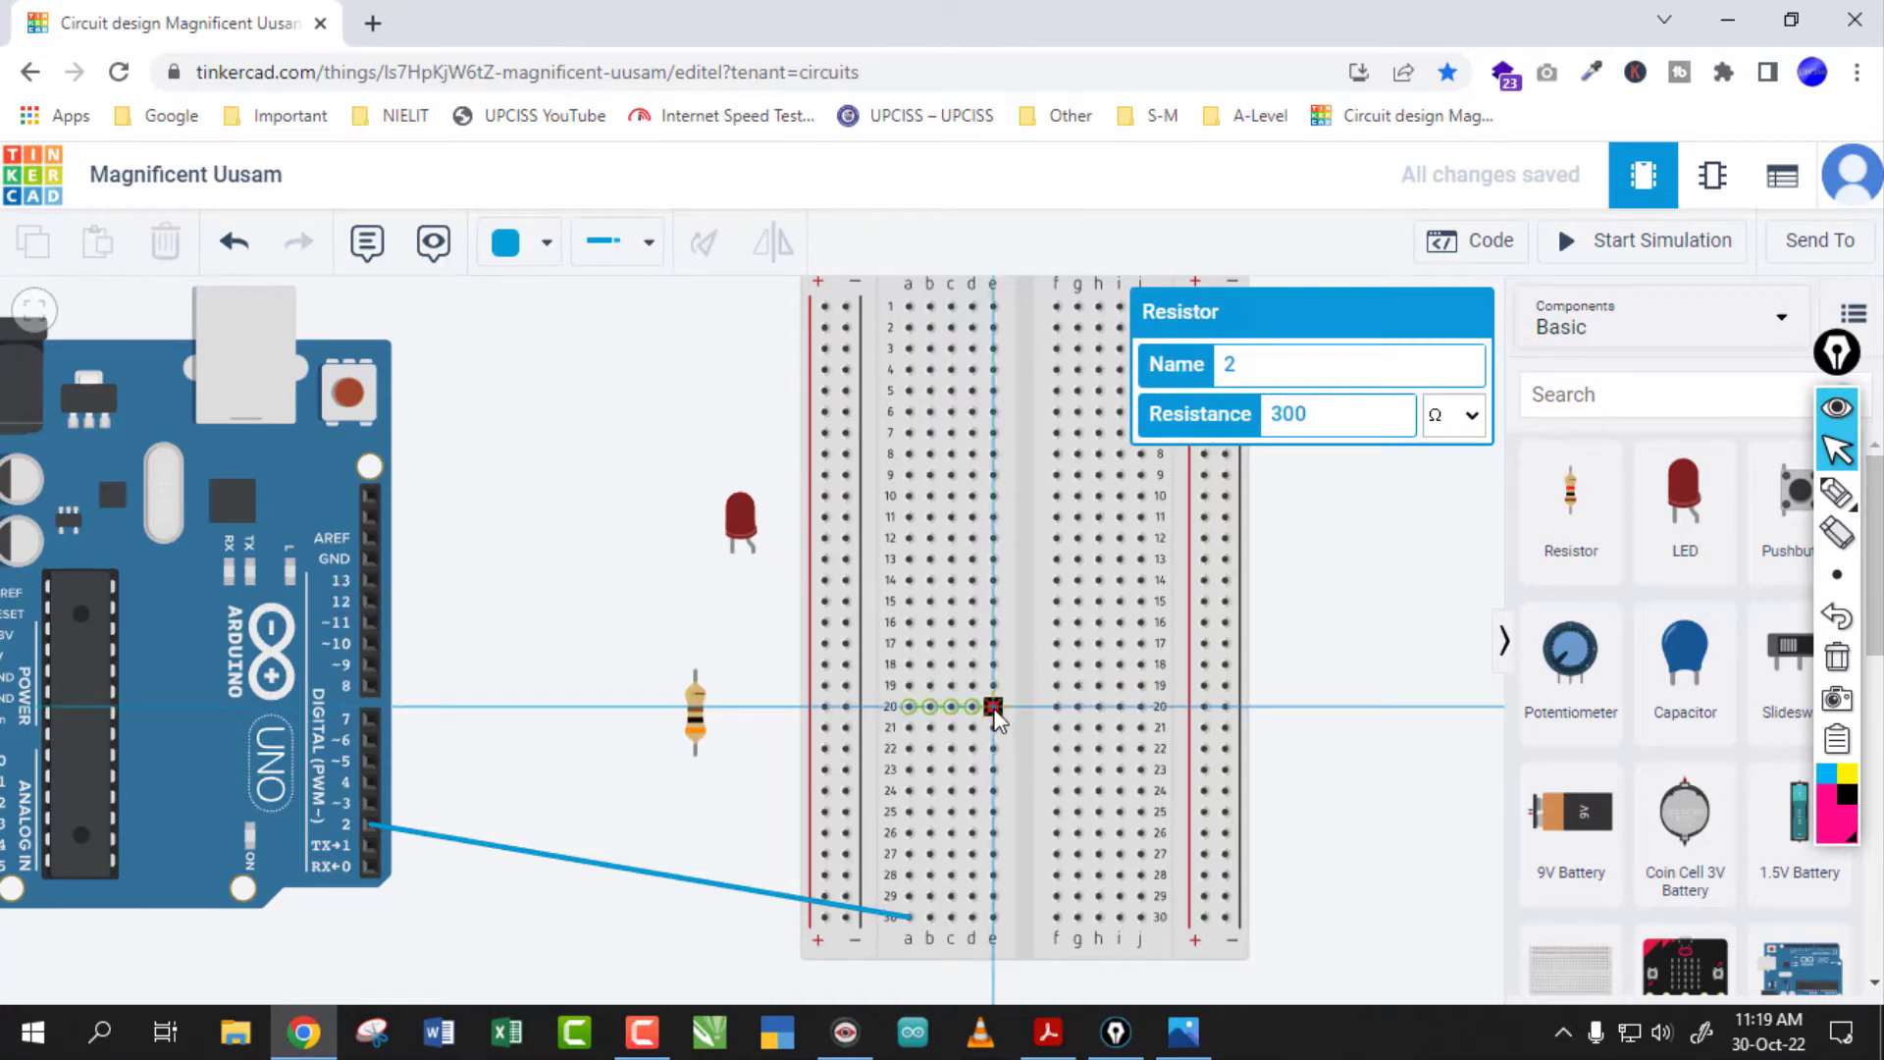
pyautogui.click(1056, 708)
pyautogui.click(739, 679)
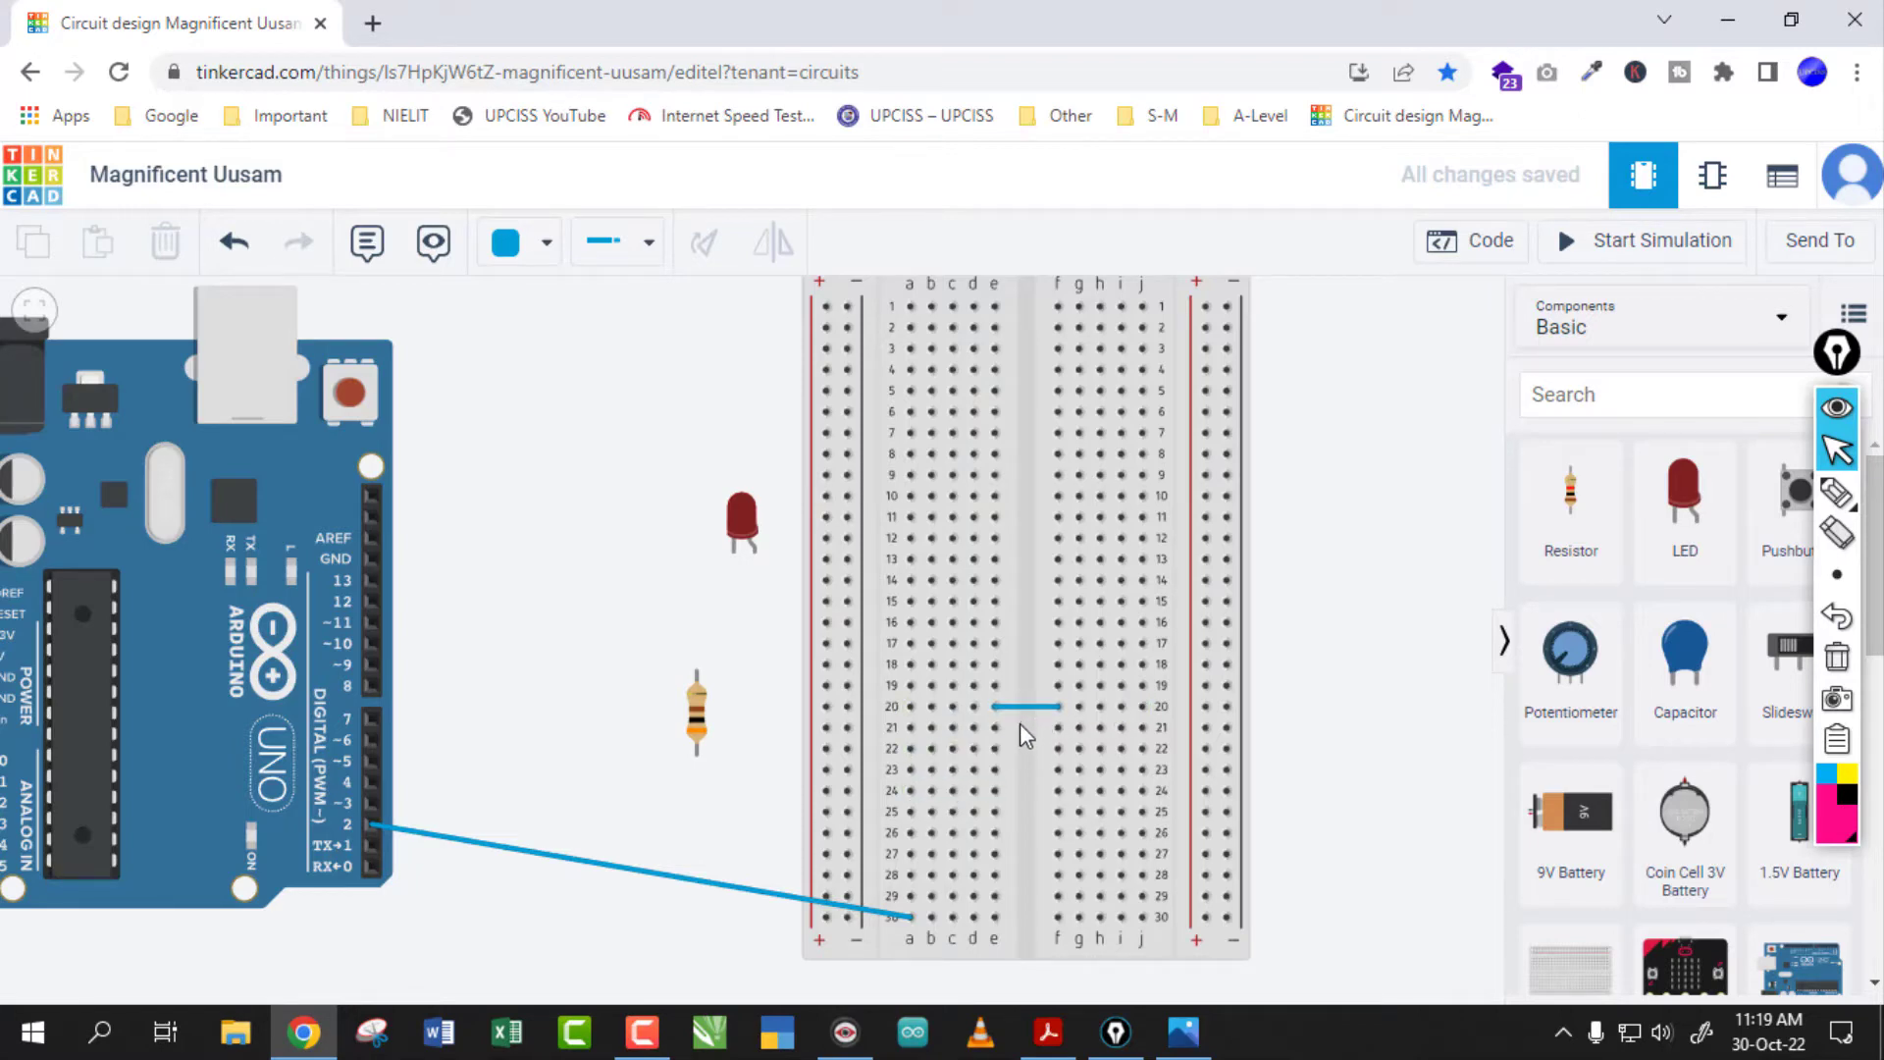
# Mirror the LED and place it on the breadboard with its anode in hole j6
pyautogui.moveTo(1007, 621); pyautogui.dragTo(989, 646)
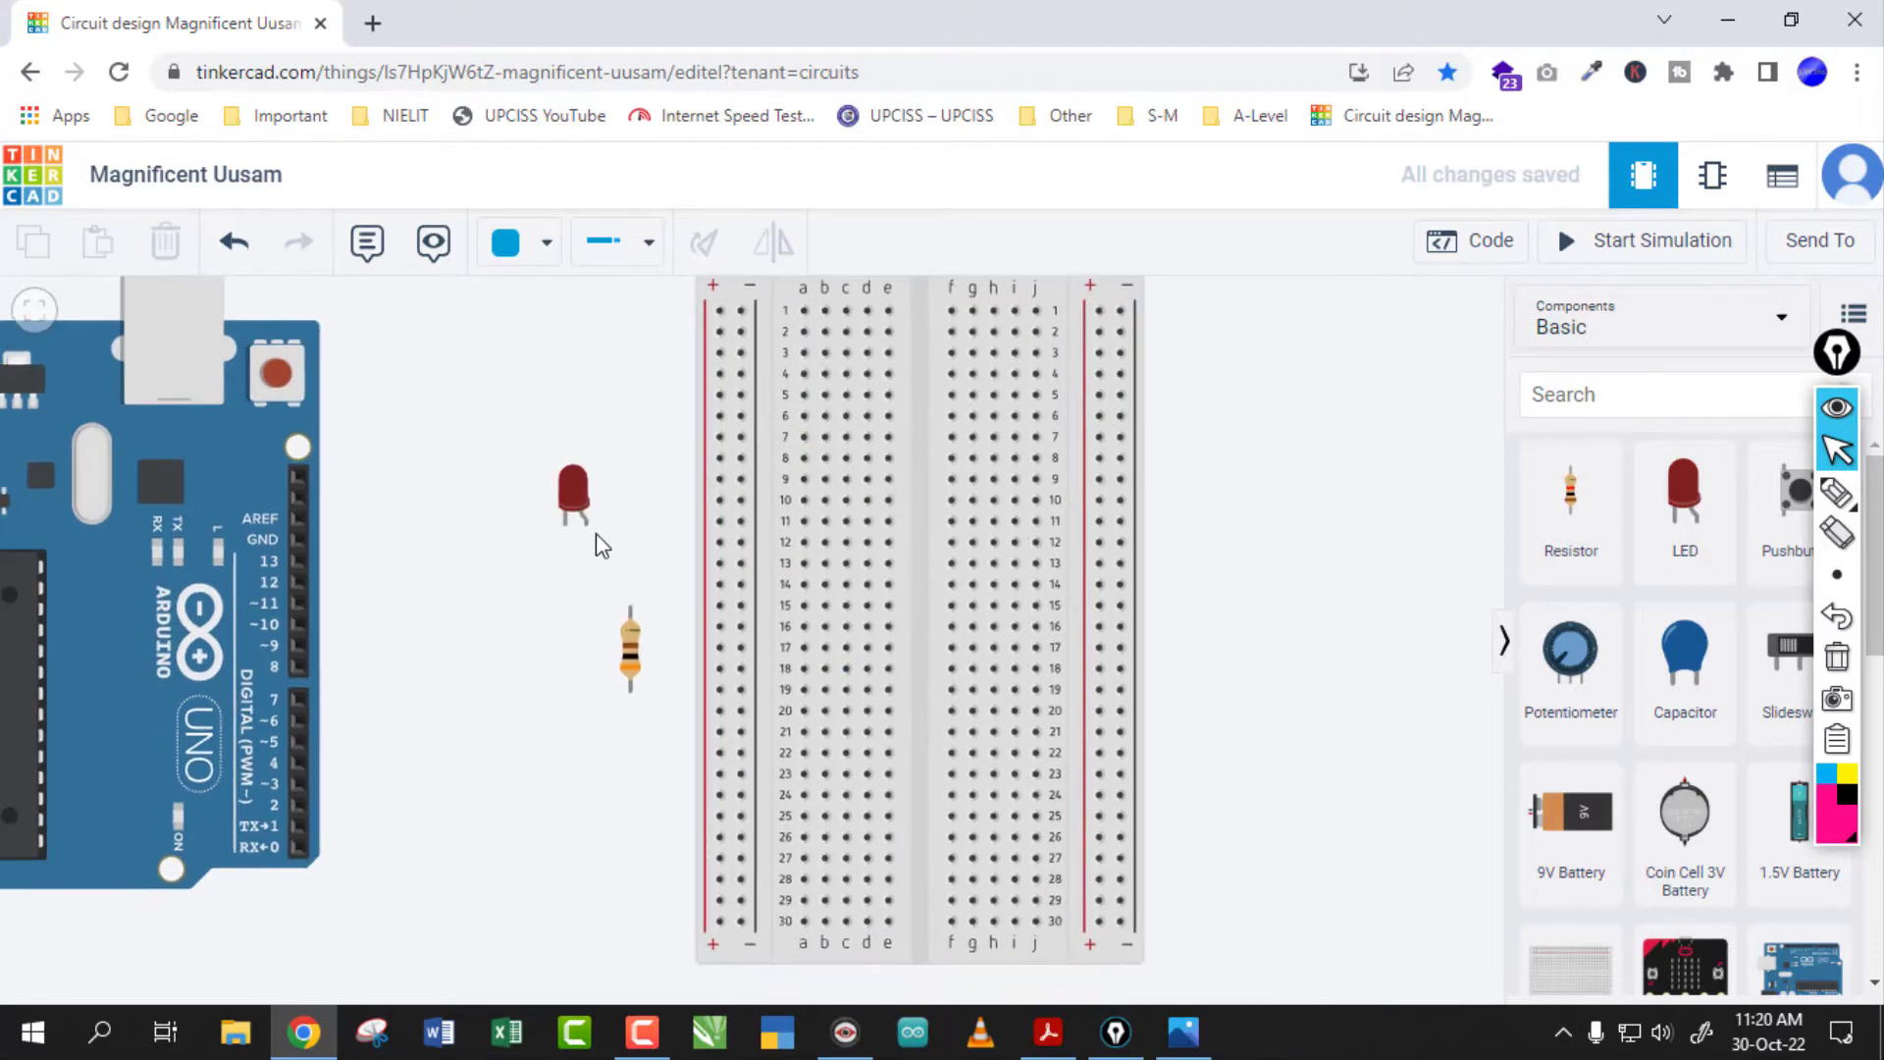
pyautogui.click(583, 494)
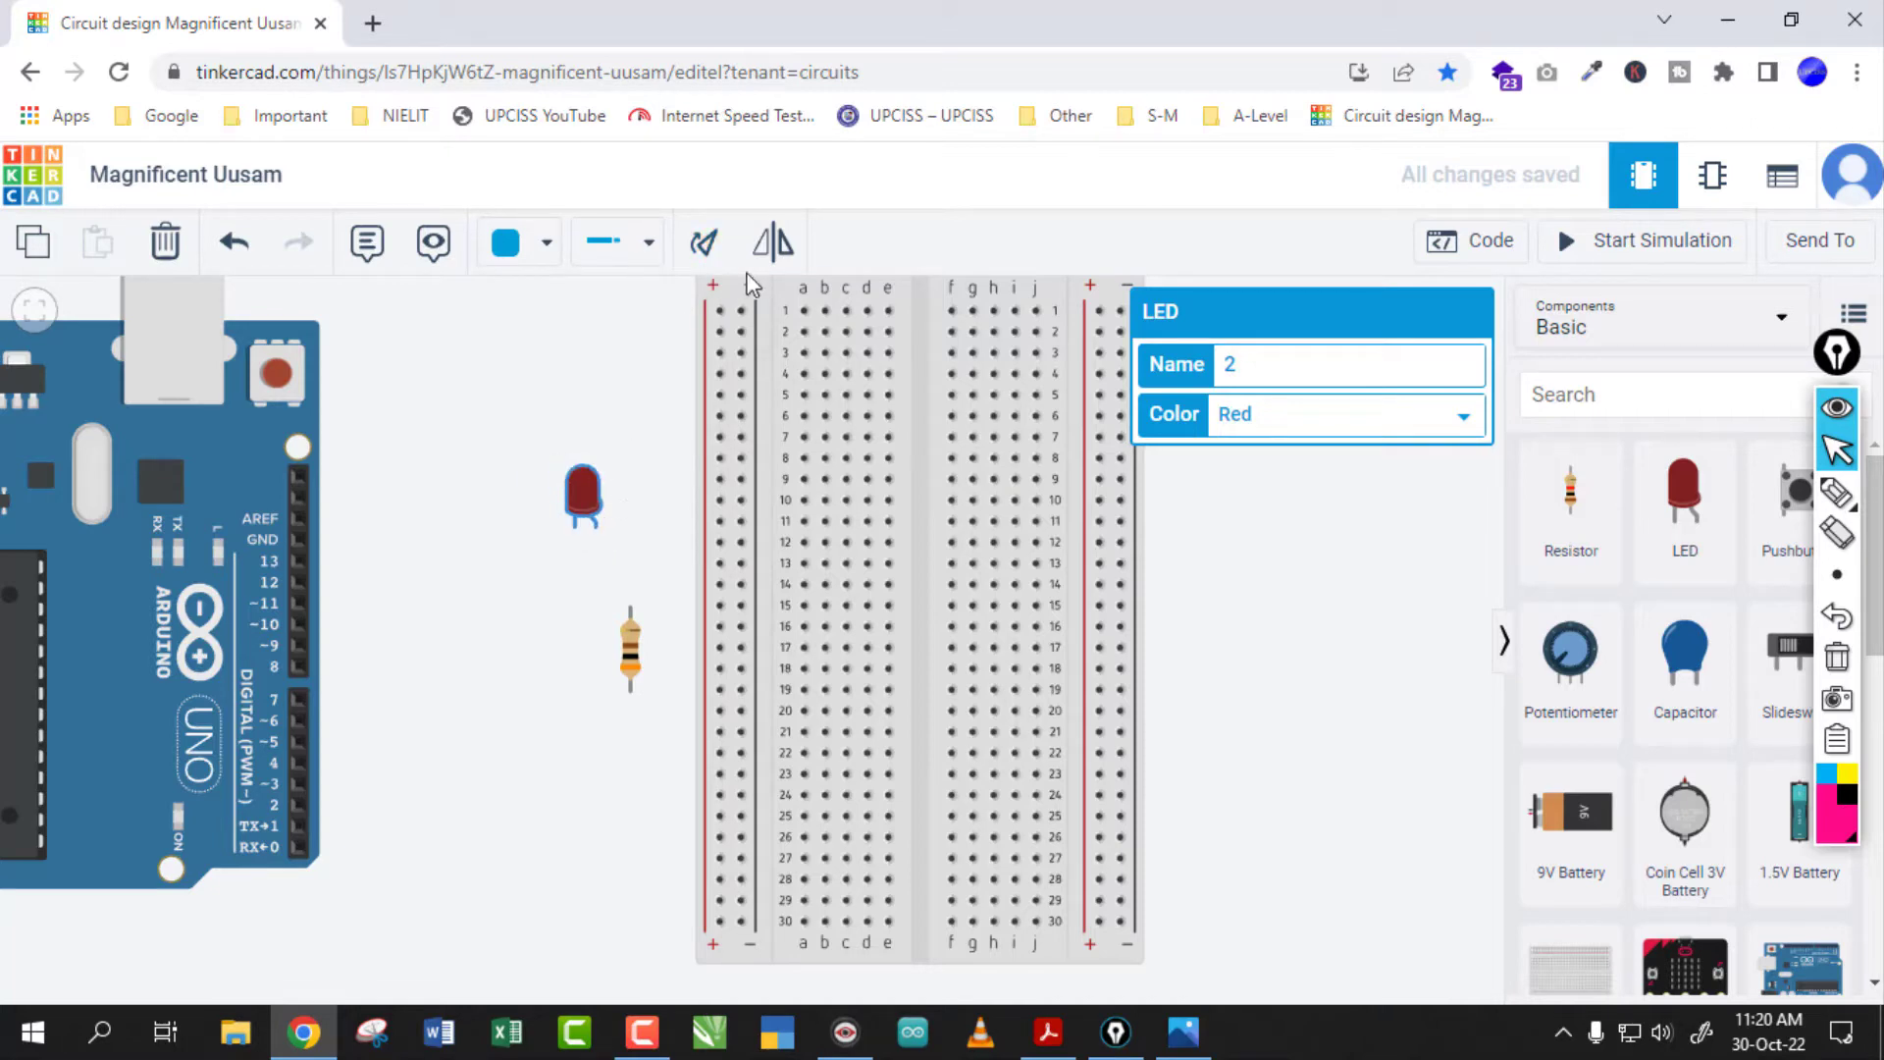
pyautogui.click(640, 385)
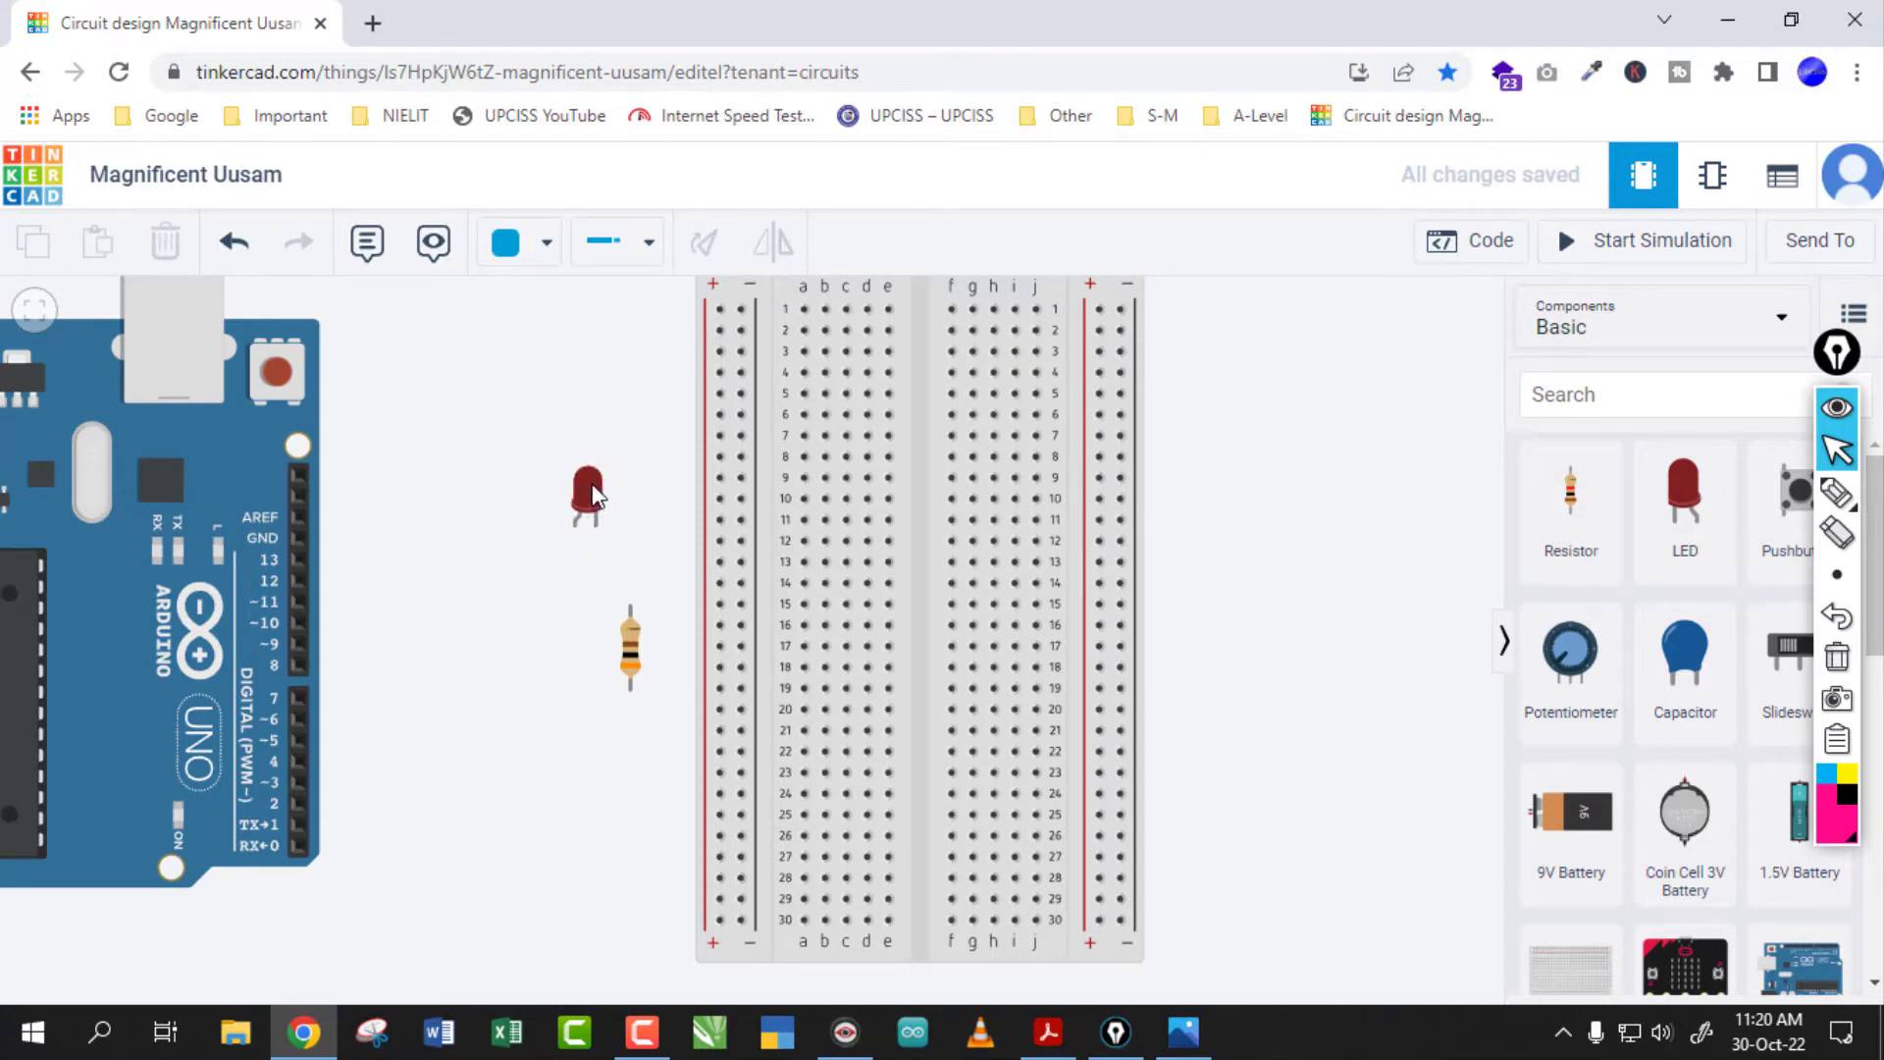
pyautogui.moveTo(587, 502); pyautogui.dragTo(1046, 403)
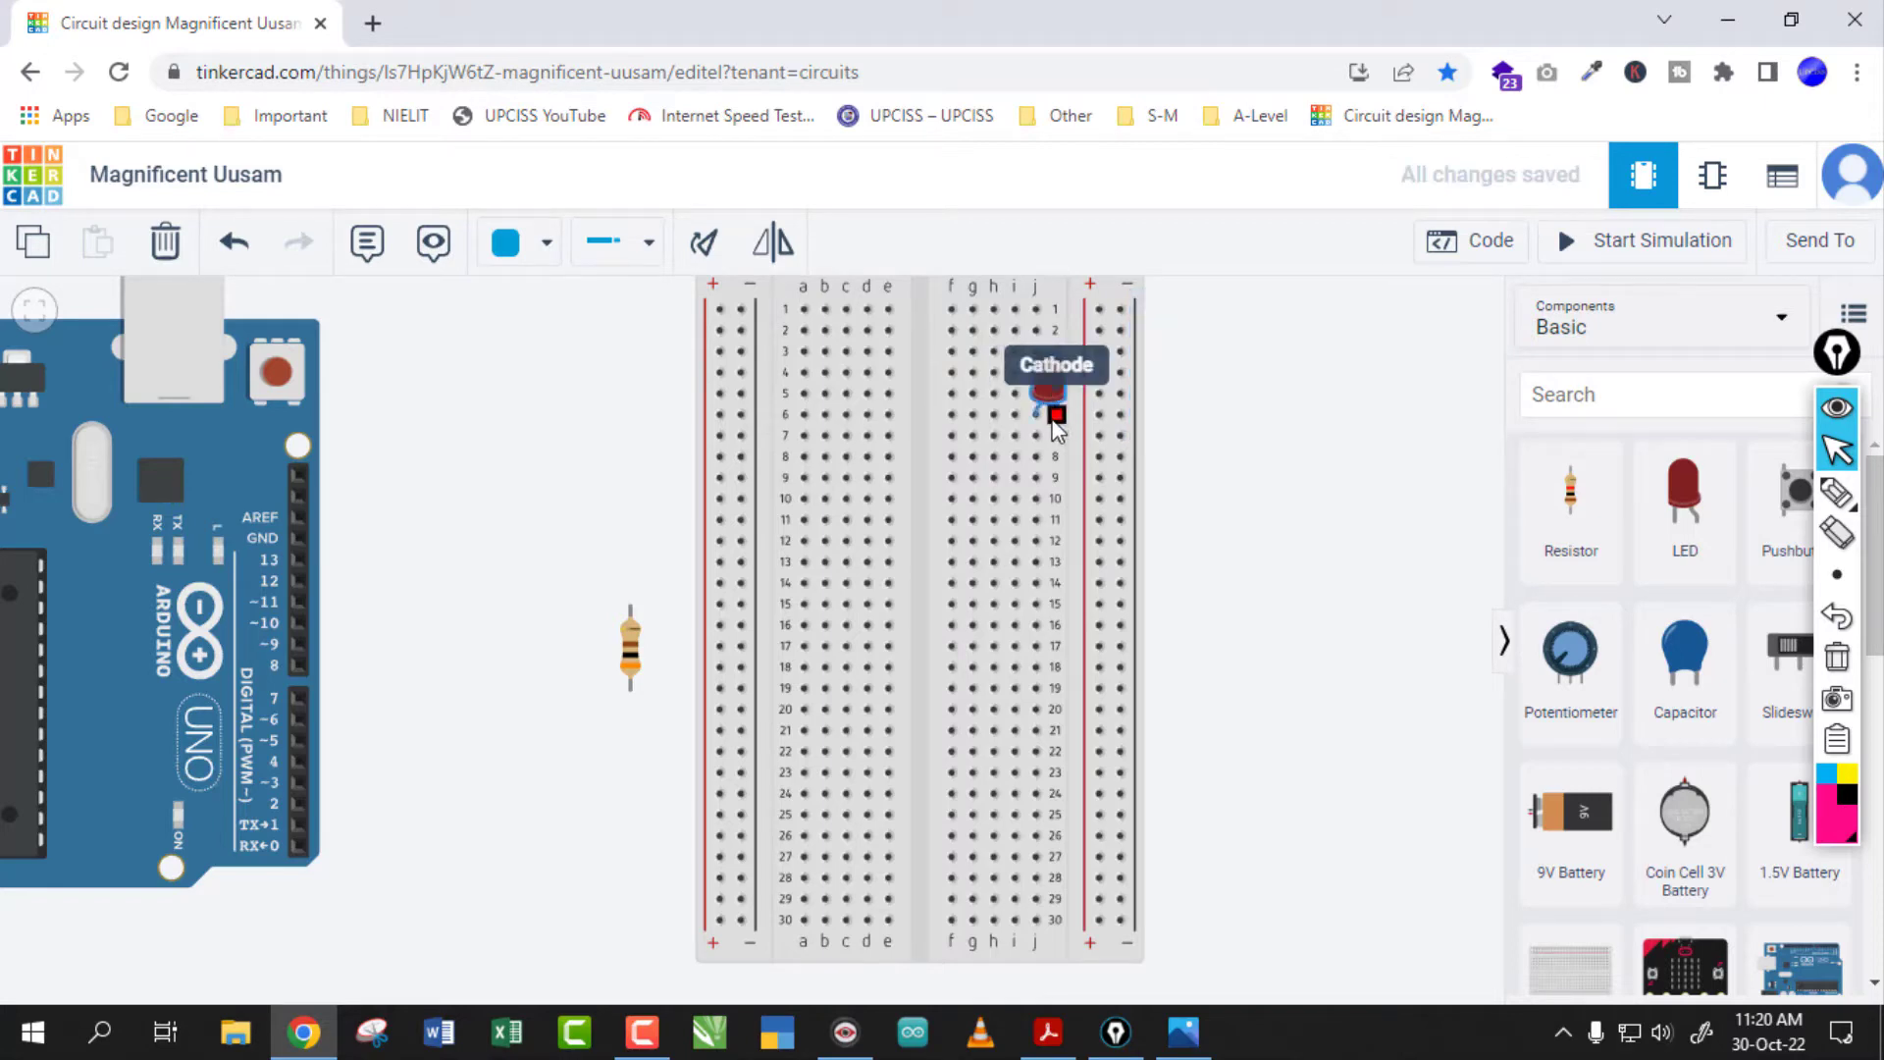
pyautogui.moveTo(1197, 433); pyautogui.dragTo(1186, 454)
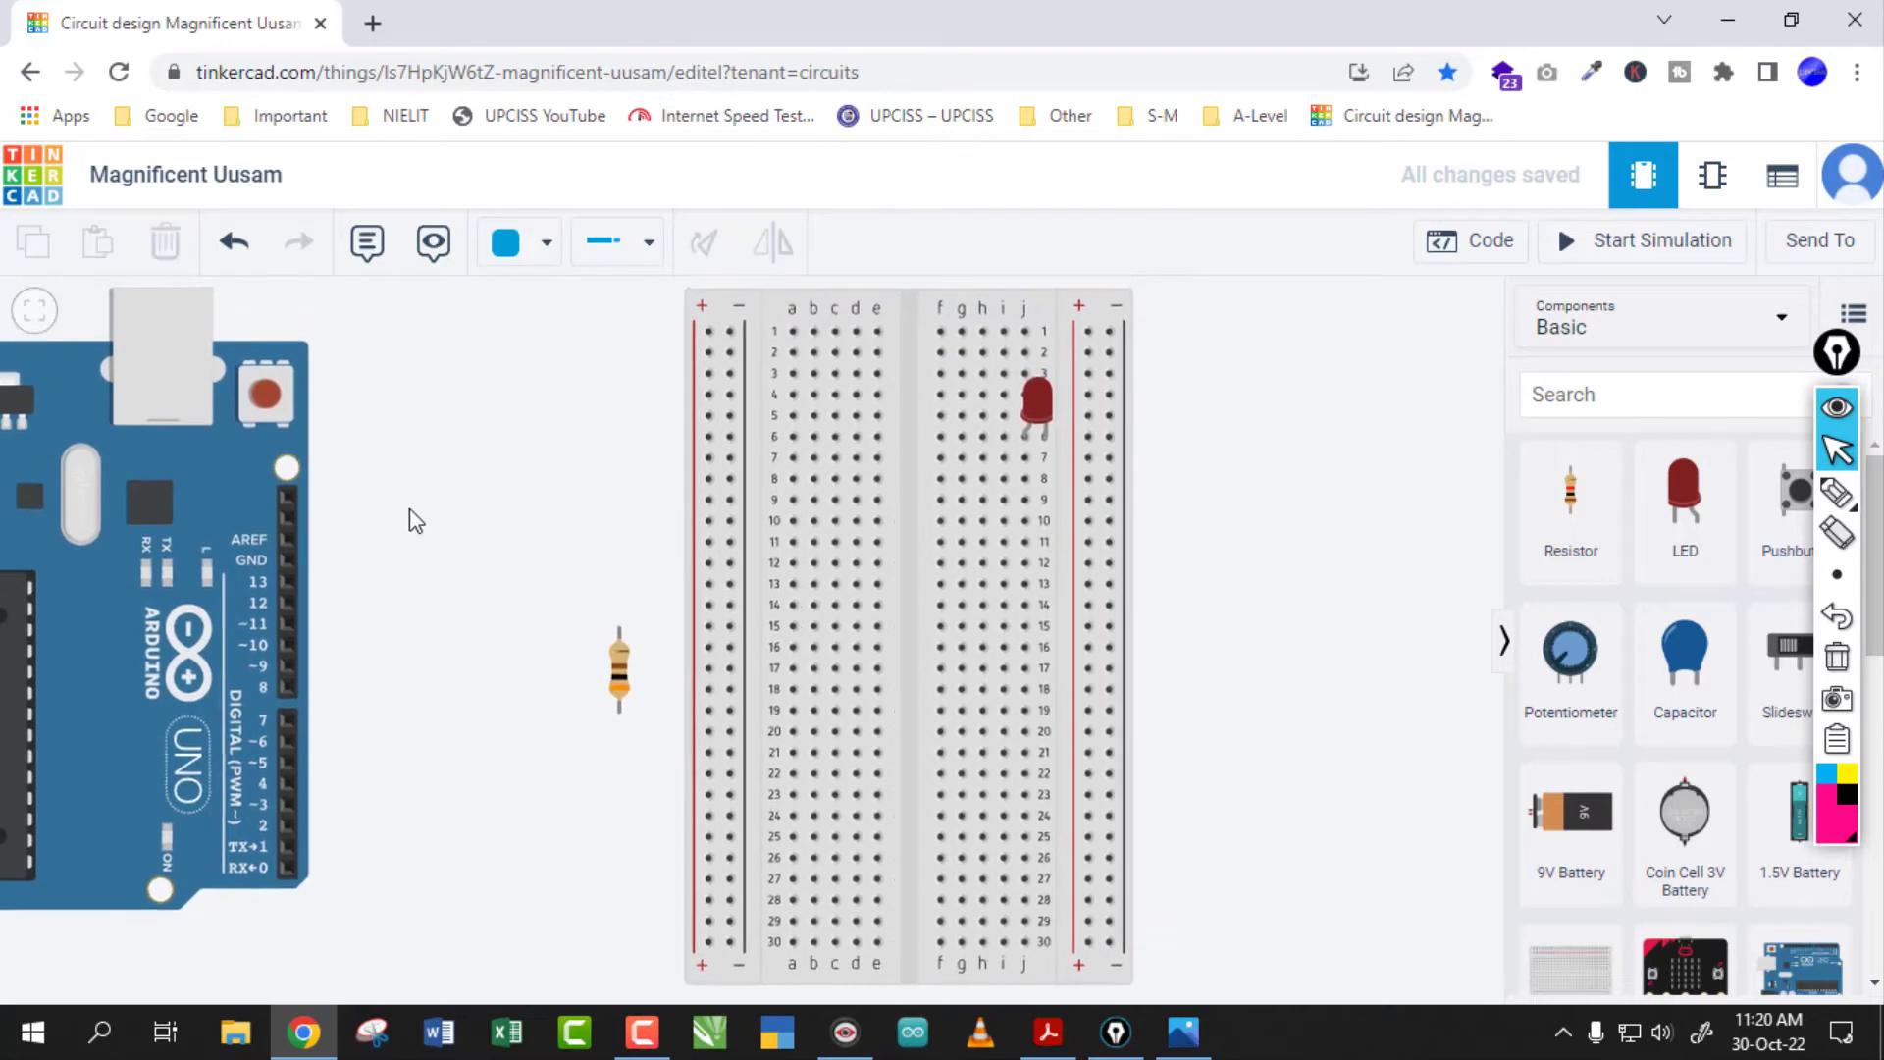
# Wire the Arduino GND pin to row 1 of the negative rail beside column j, bending the wire up along the breadboard's top row
pyautogui.click(317, 542)
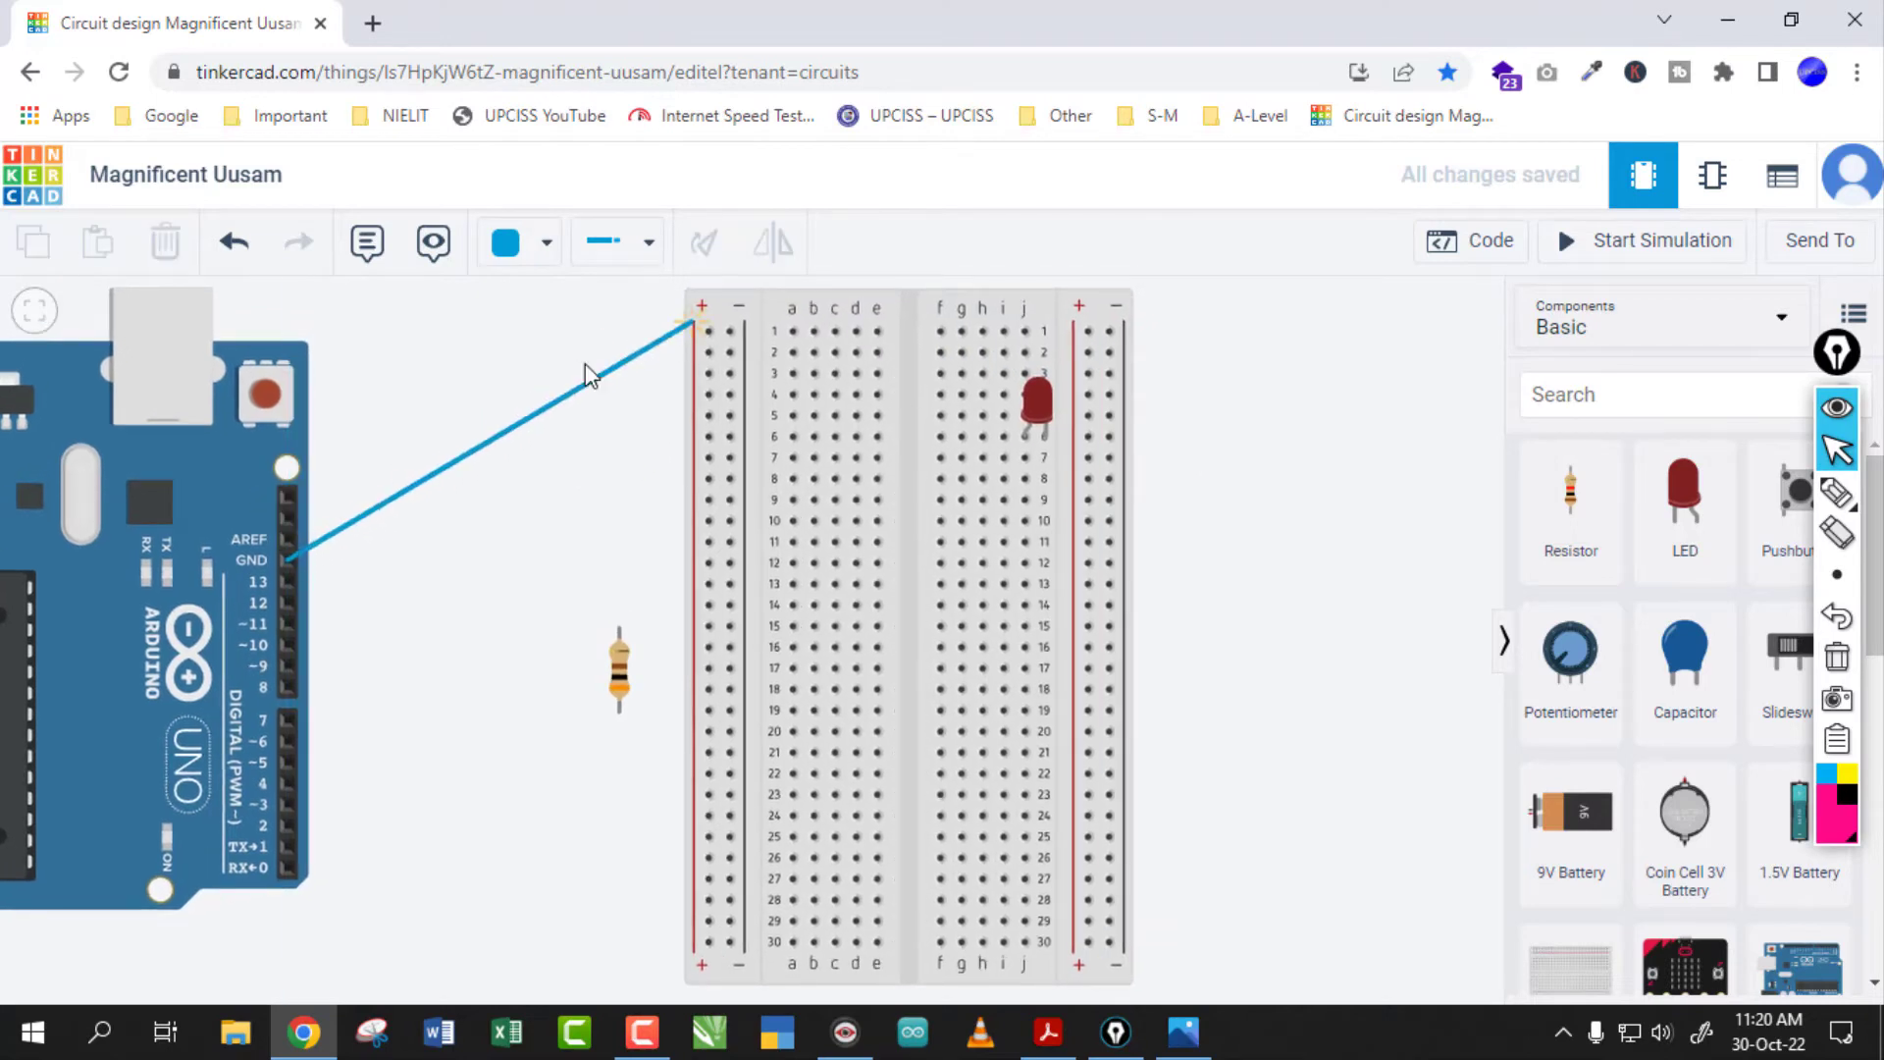
pyautogui.click(558, 406)
pyautogui.click(628, 326)
pyautogui.click(853, 290)
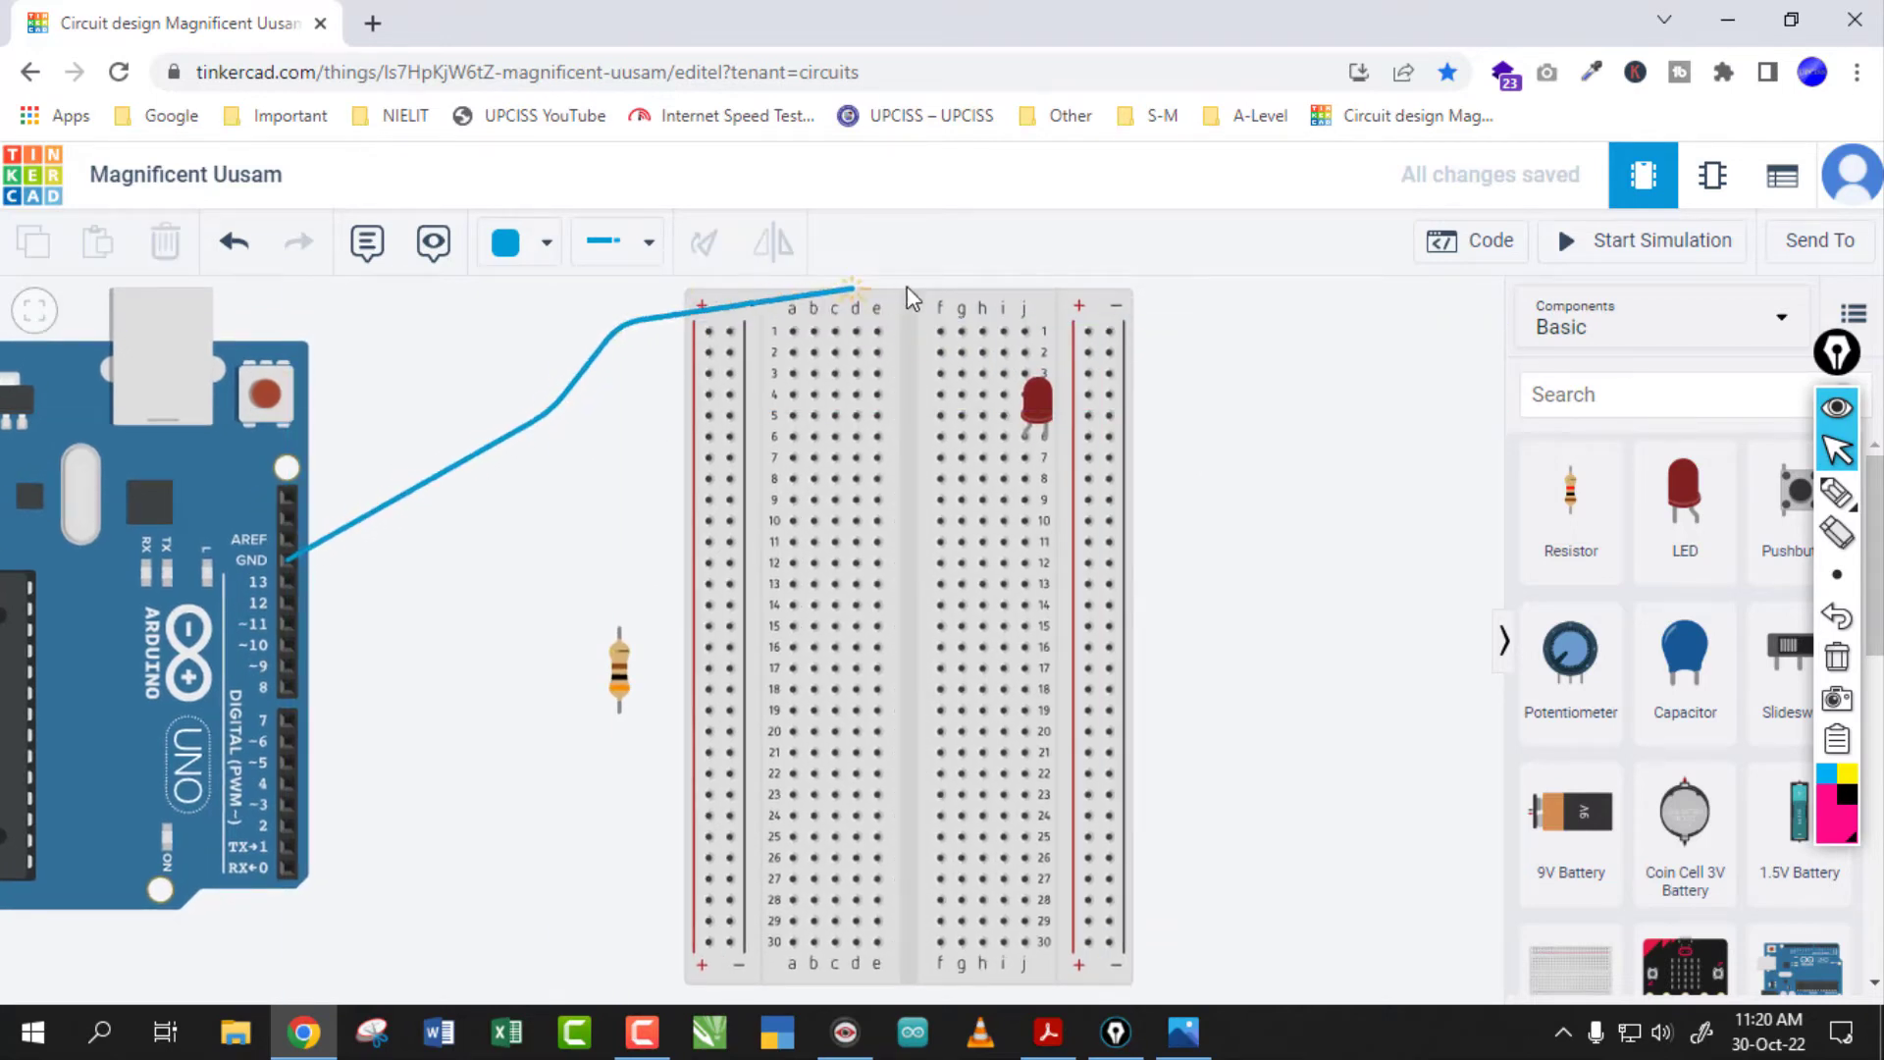
pyautogui.click(1109, 332)
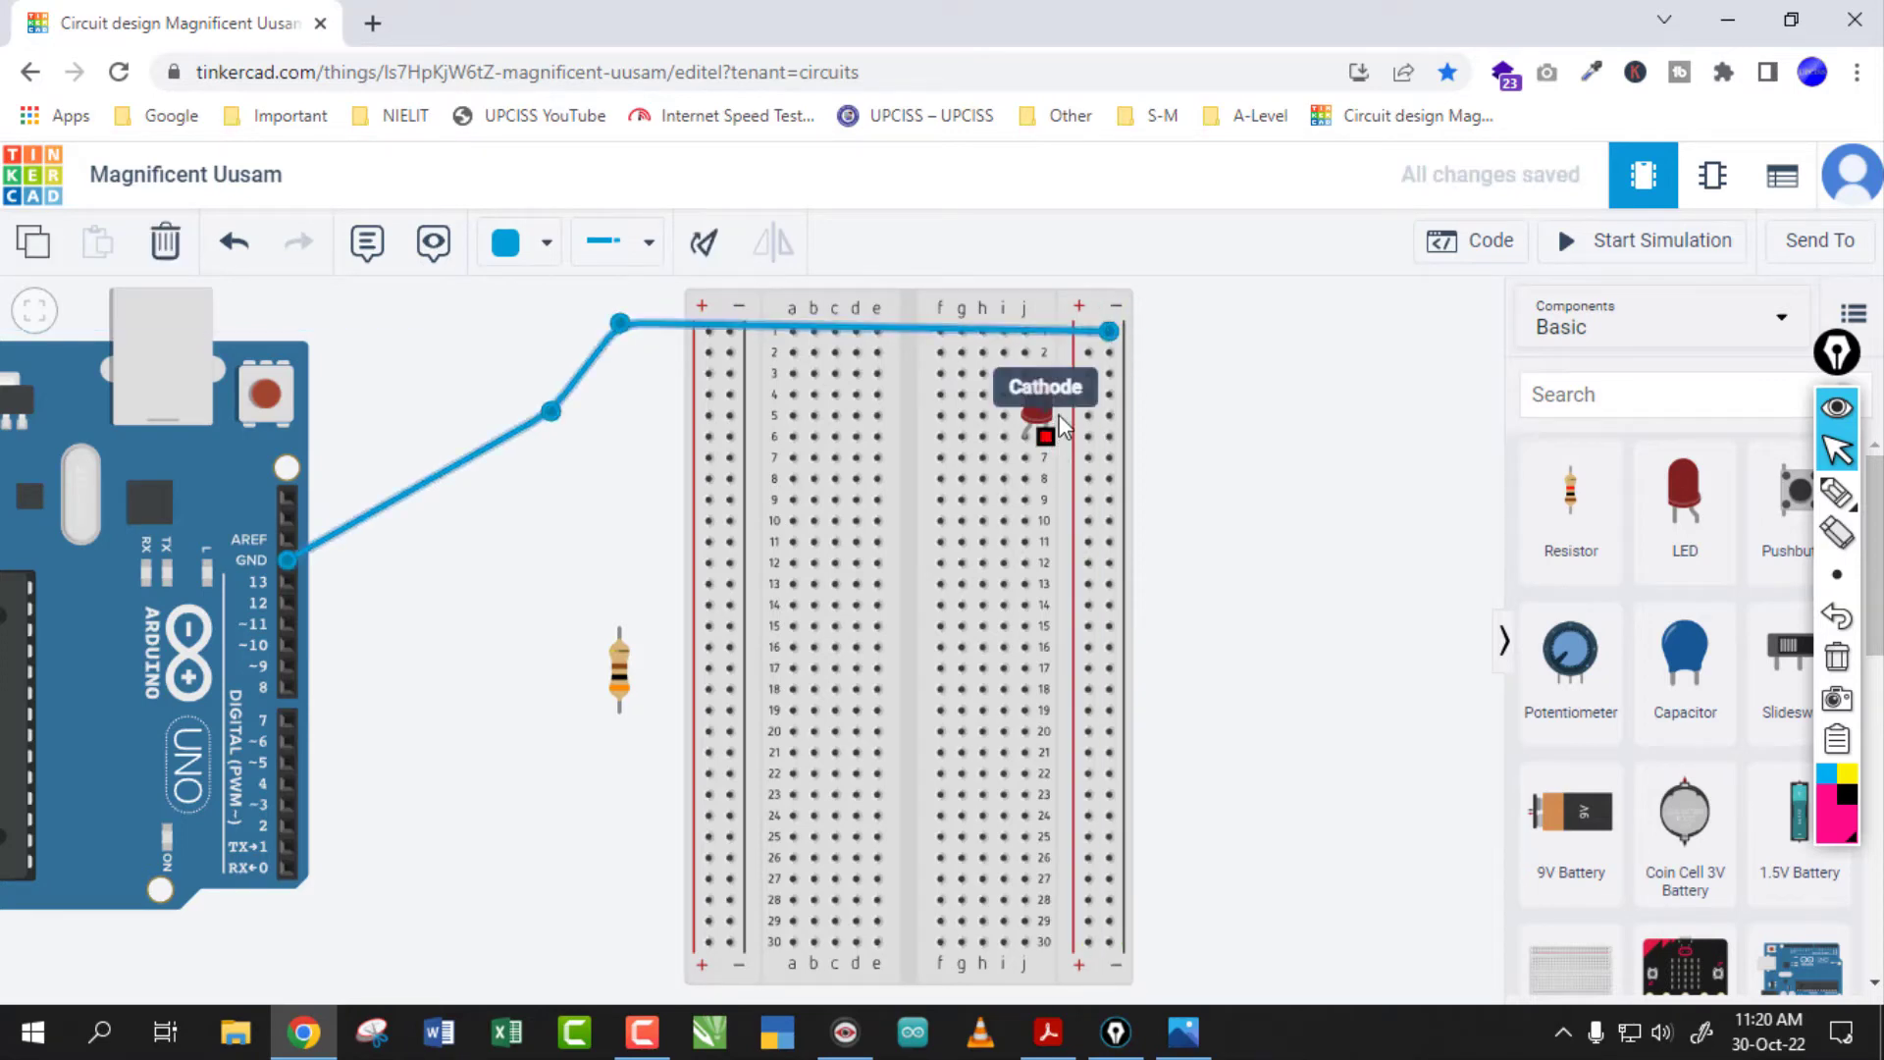
pyautogui.moveTo(1039, 411); pyautogui.dragTo(1173, 415)
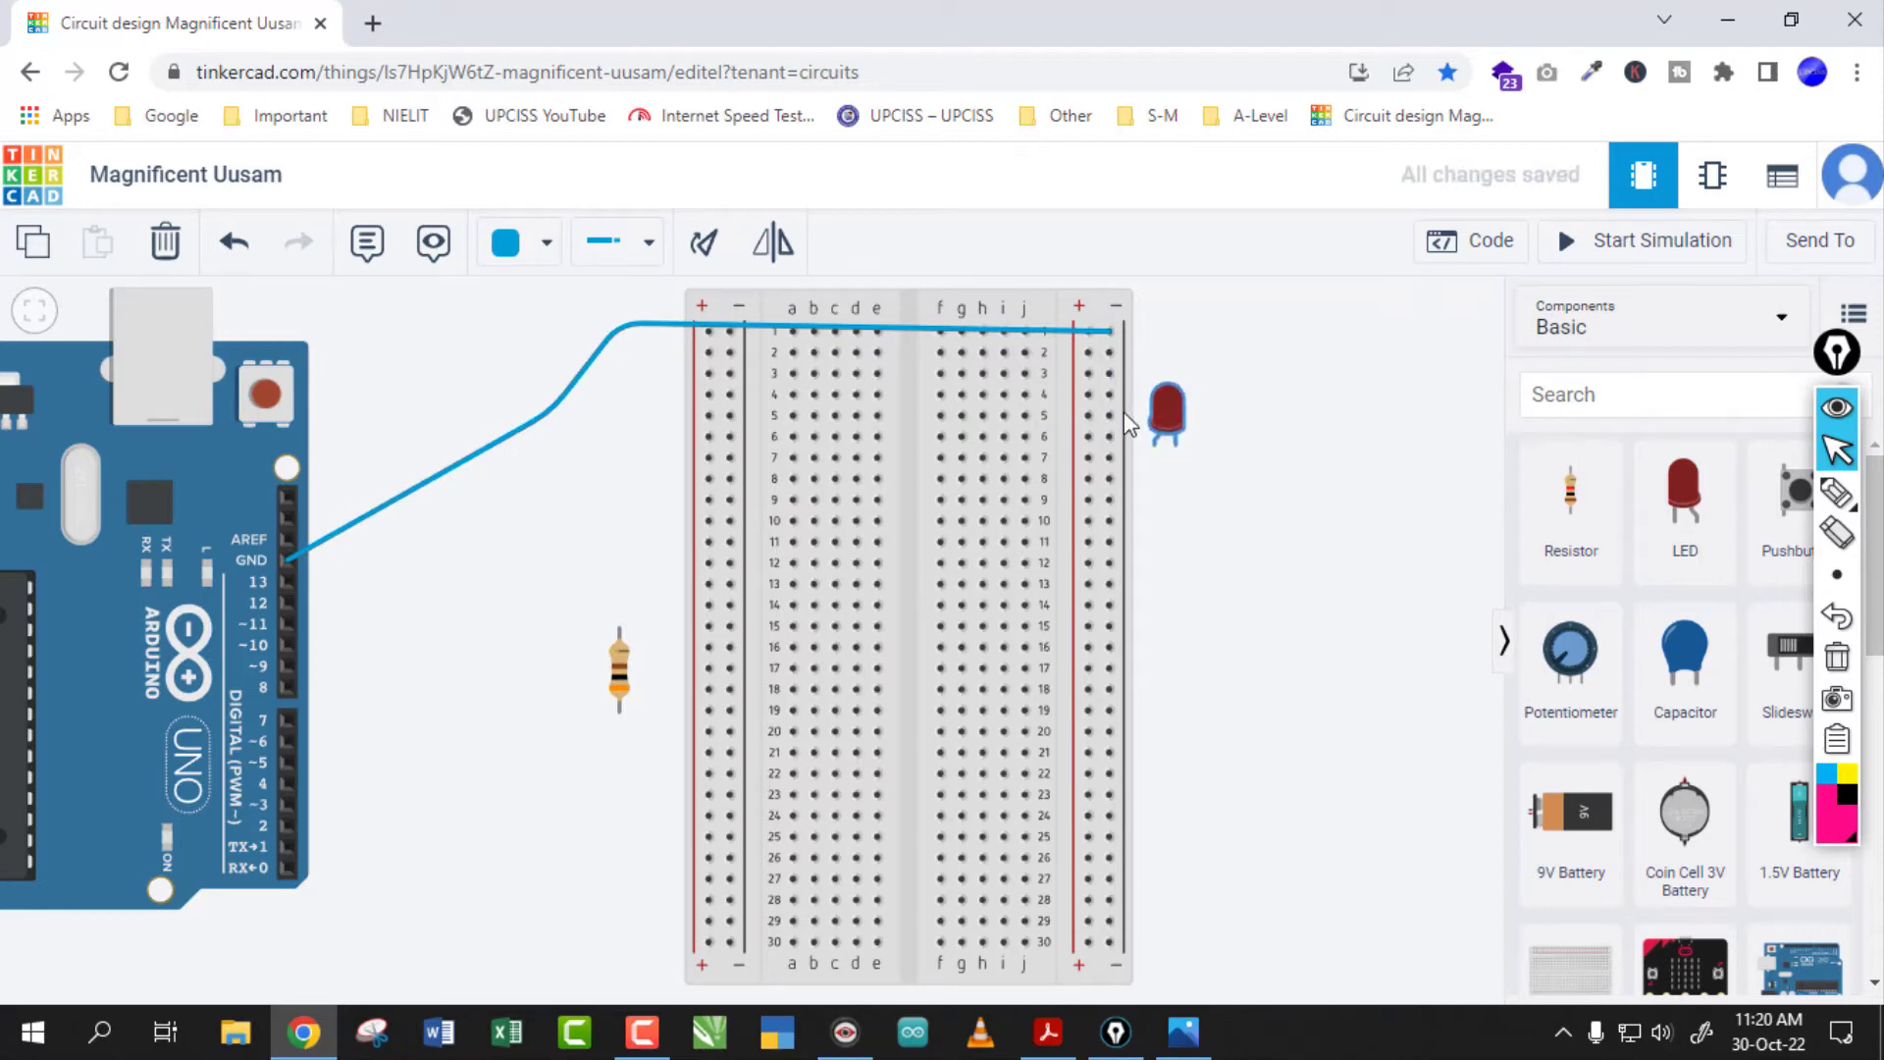
pyautogui.hotkey('ctrl', 'z')
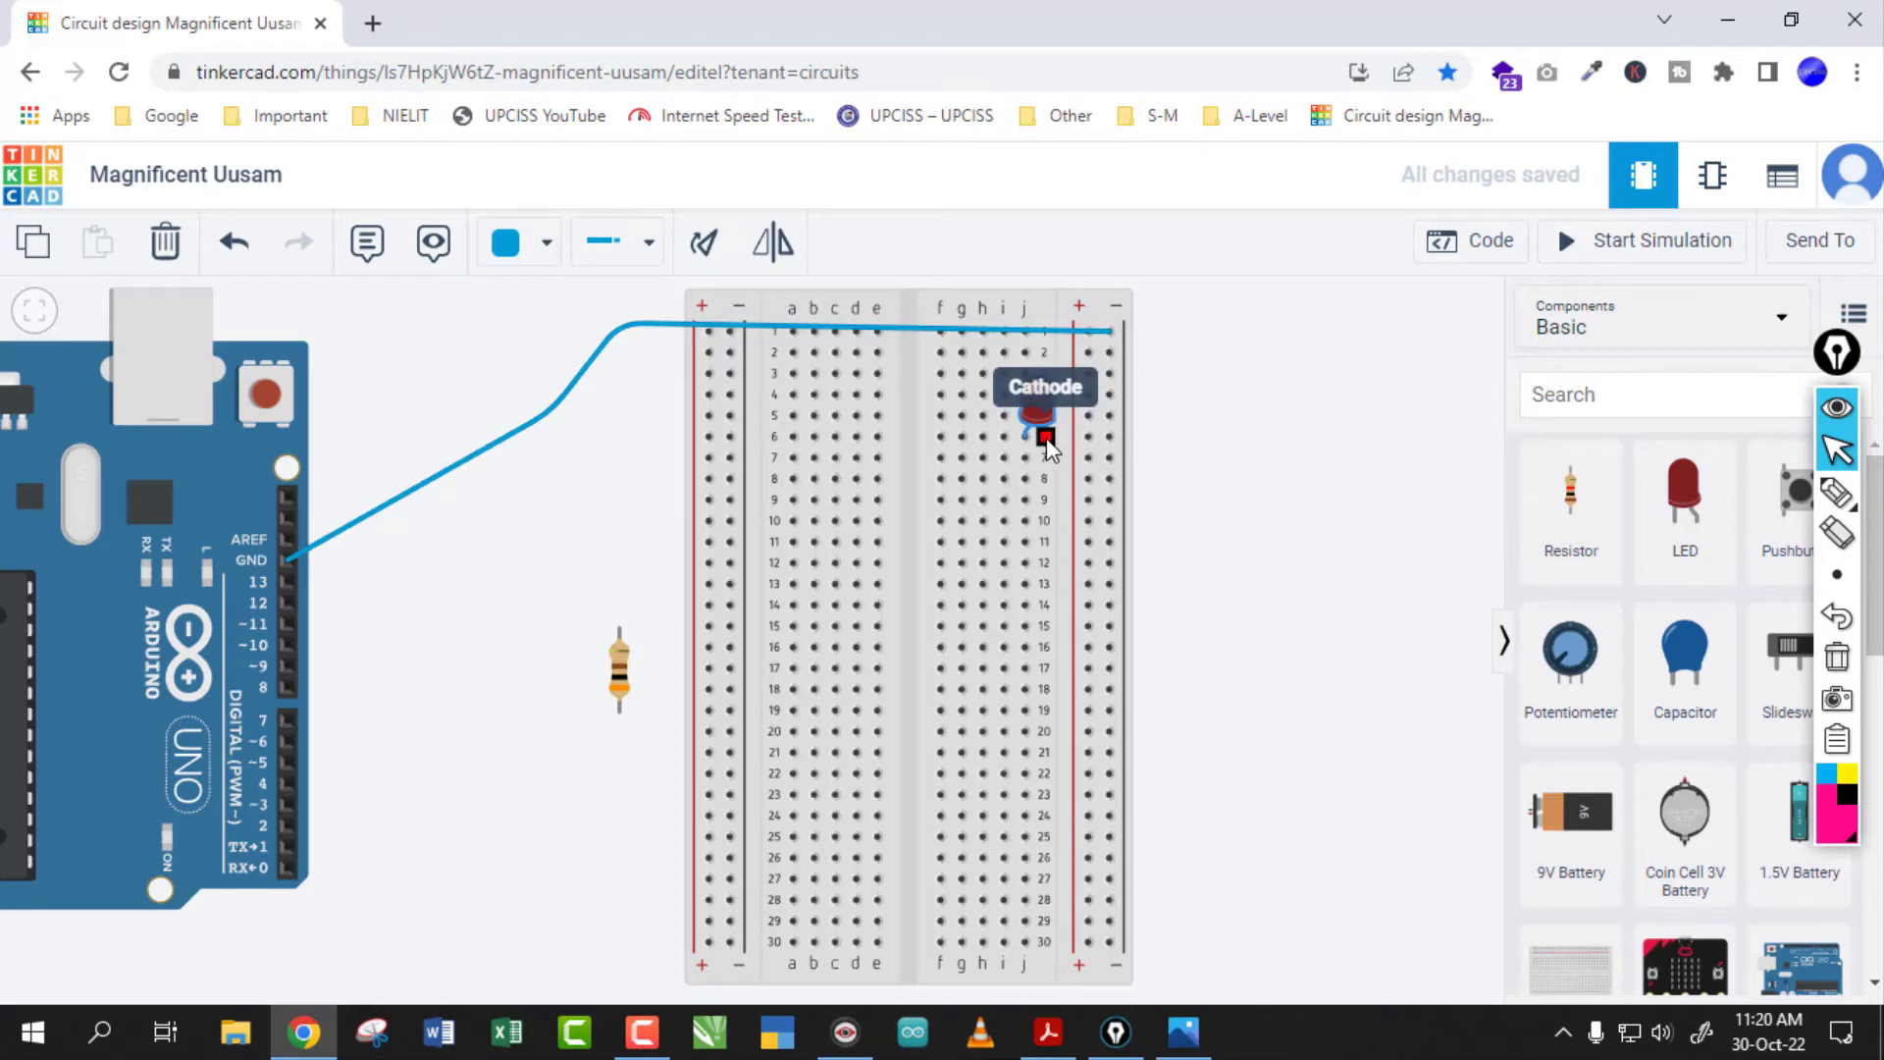
pyautogui.click(1045, 437)
pyautogui.click(1109, 437)
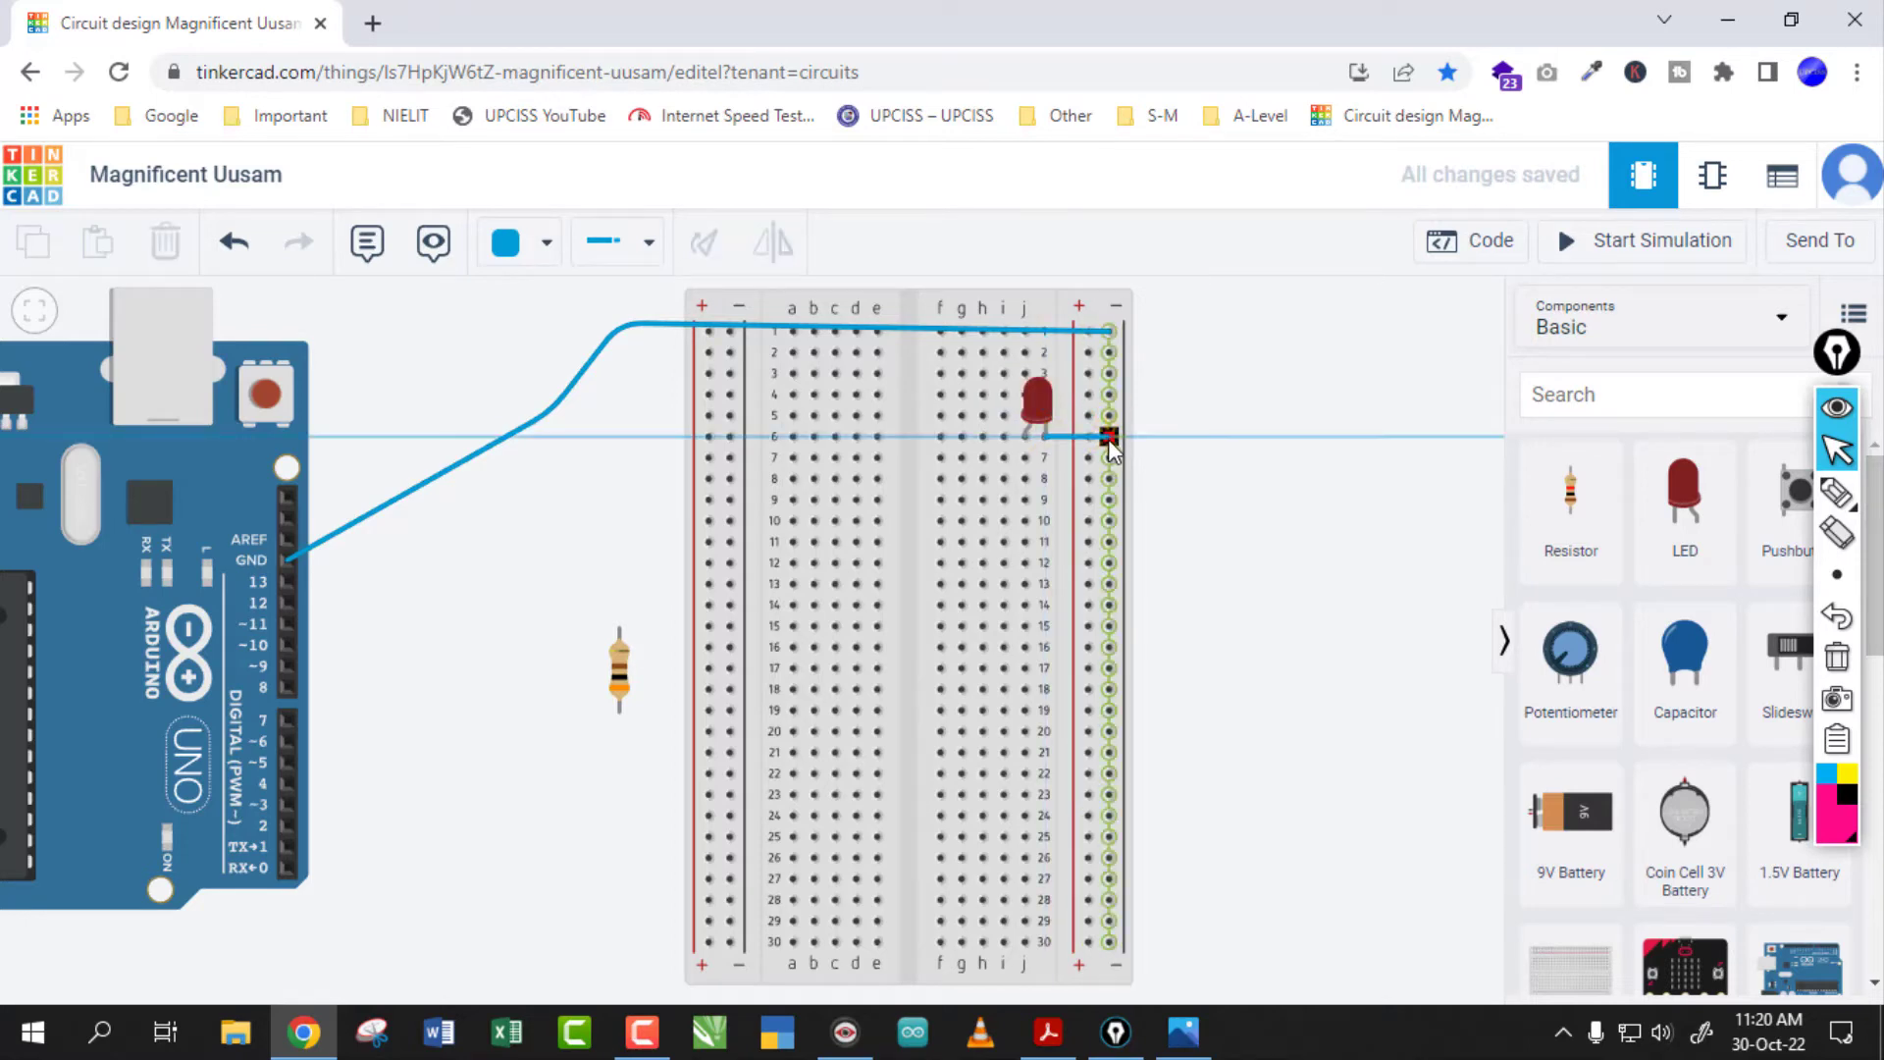
pyautogui.click(1163, 440)
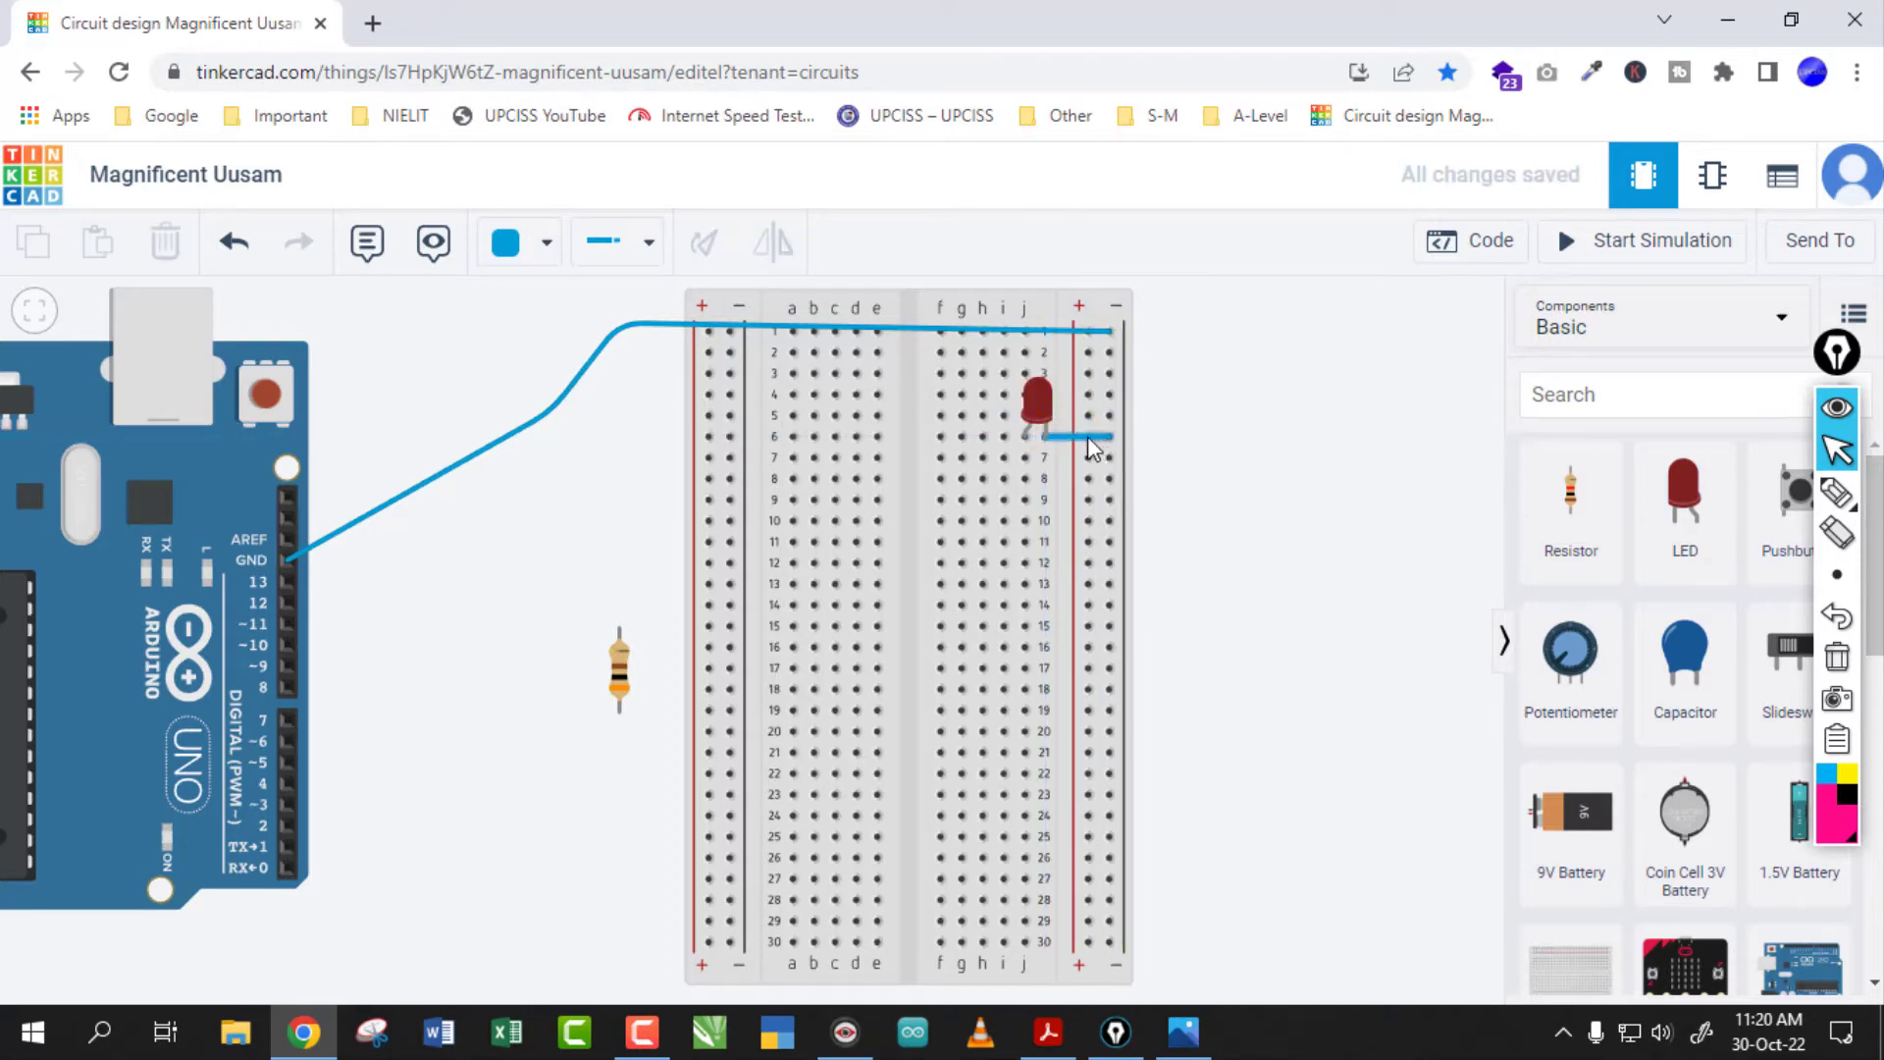
pyautogui.click(1089, 438)
pyautogui.press('Delete')
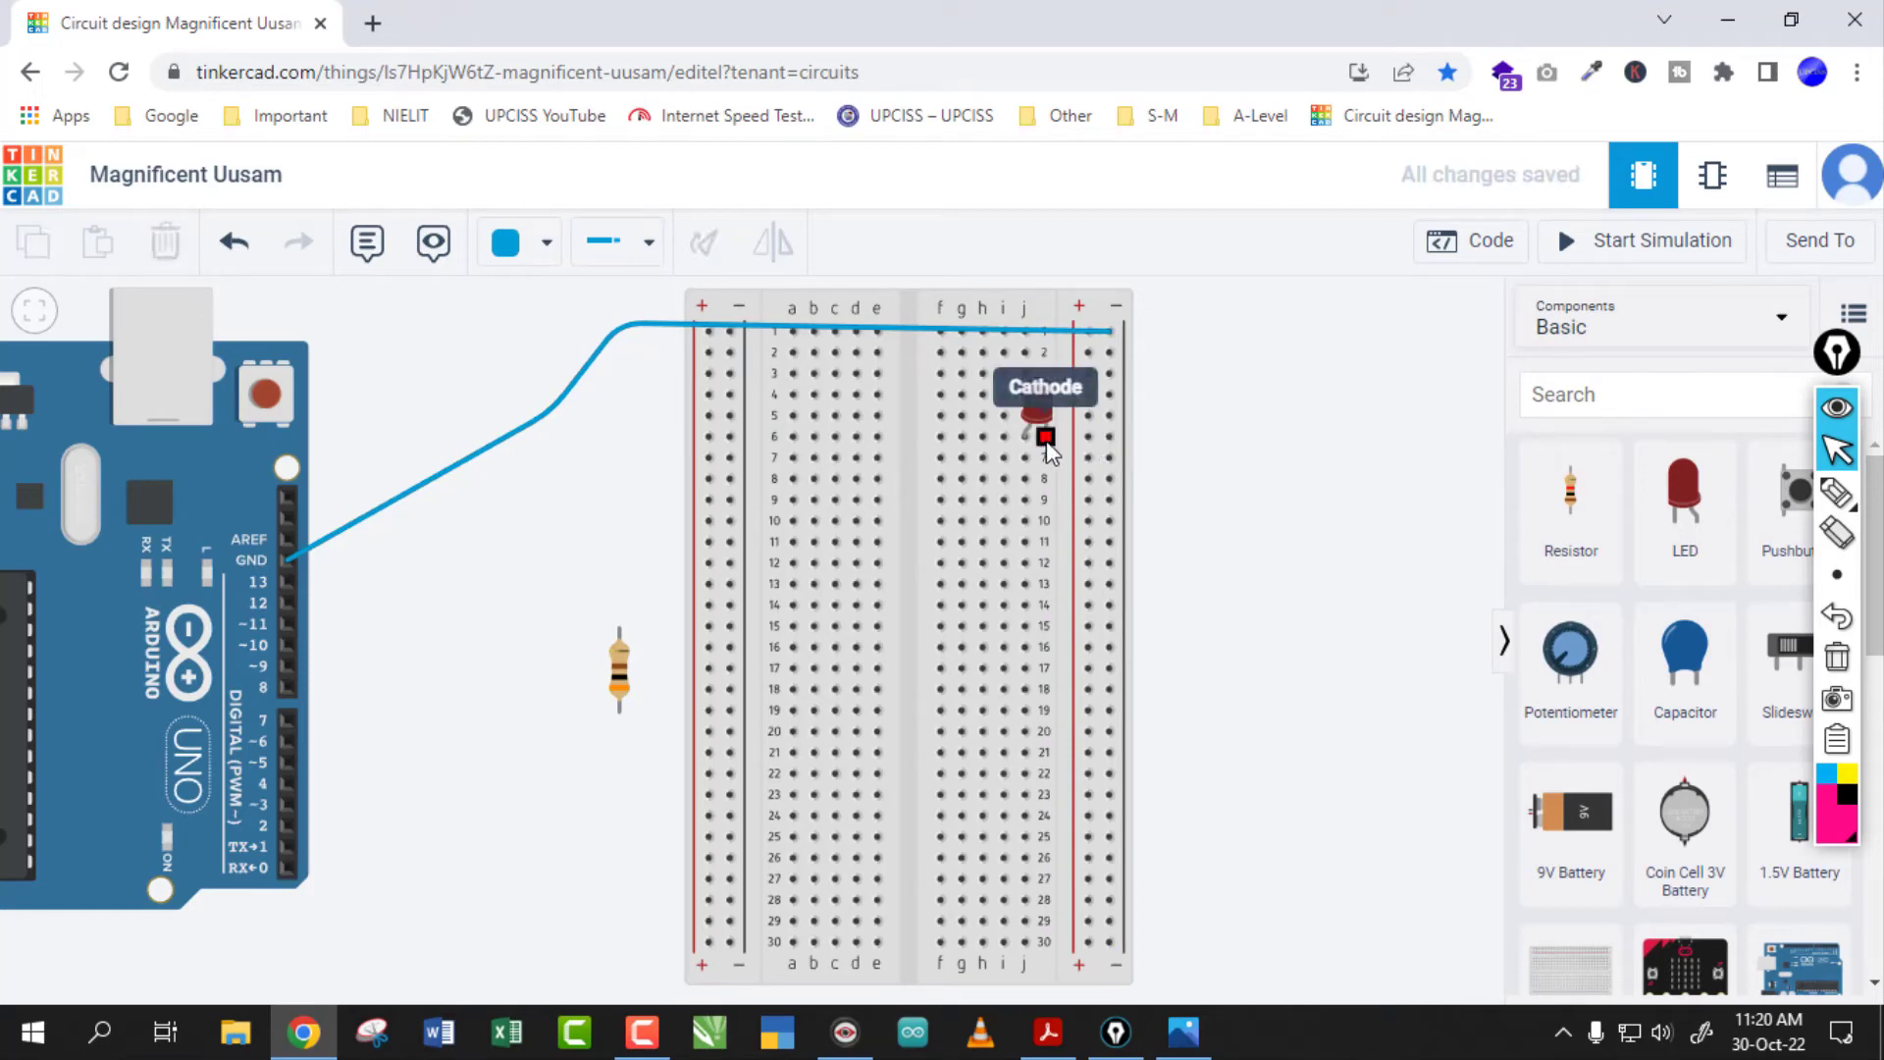
# Wire the LED cathode to row 7 of the negative rail beside column j, looping the wire outside the breadboard's edge
pyautogui.click(1046, 439)
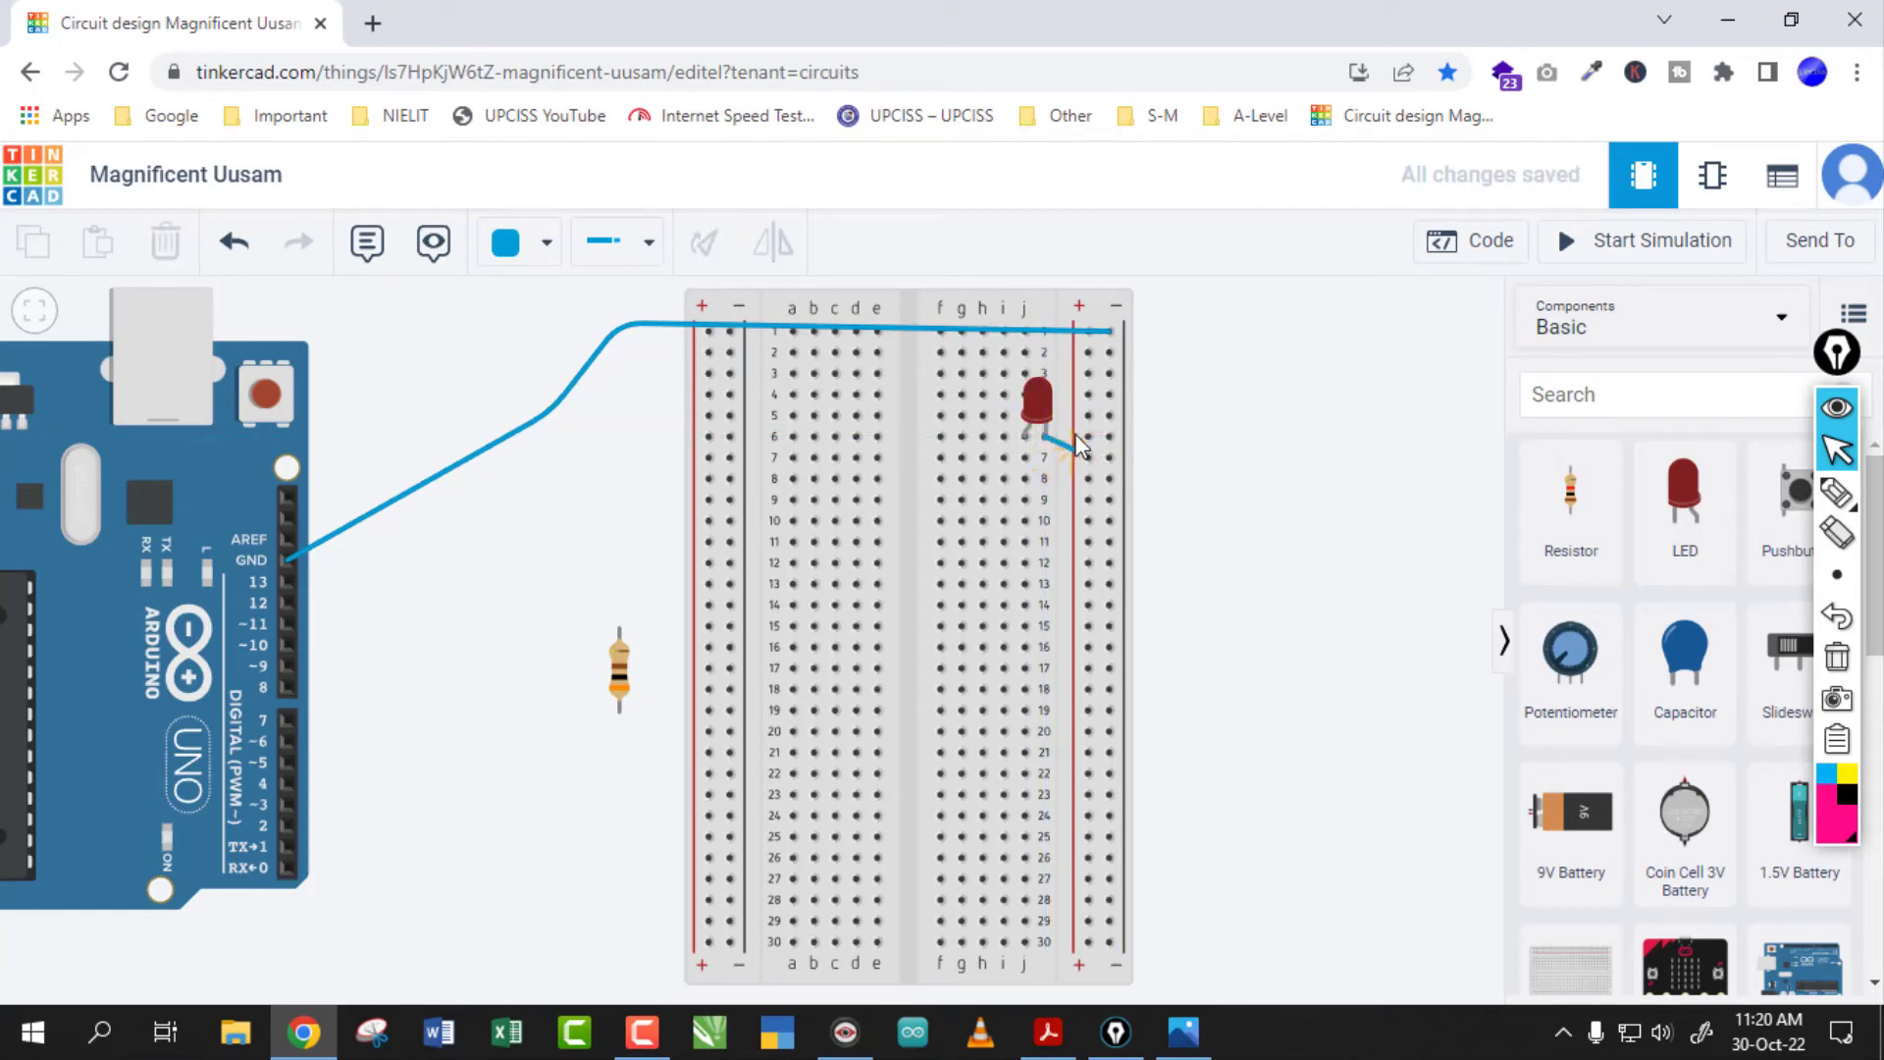
pyautogui.click(1196, 406)
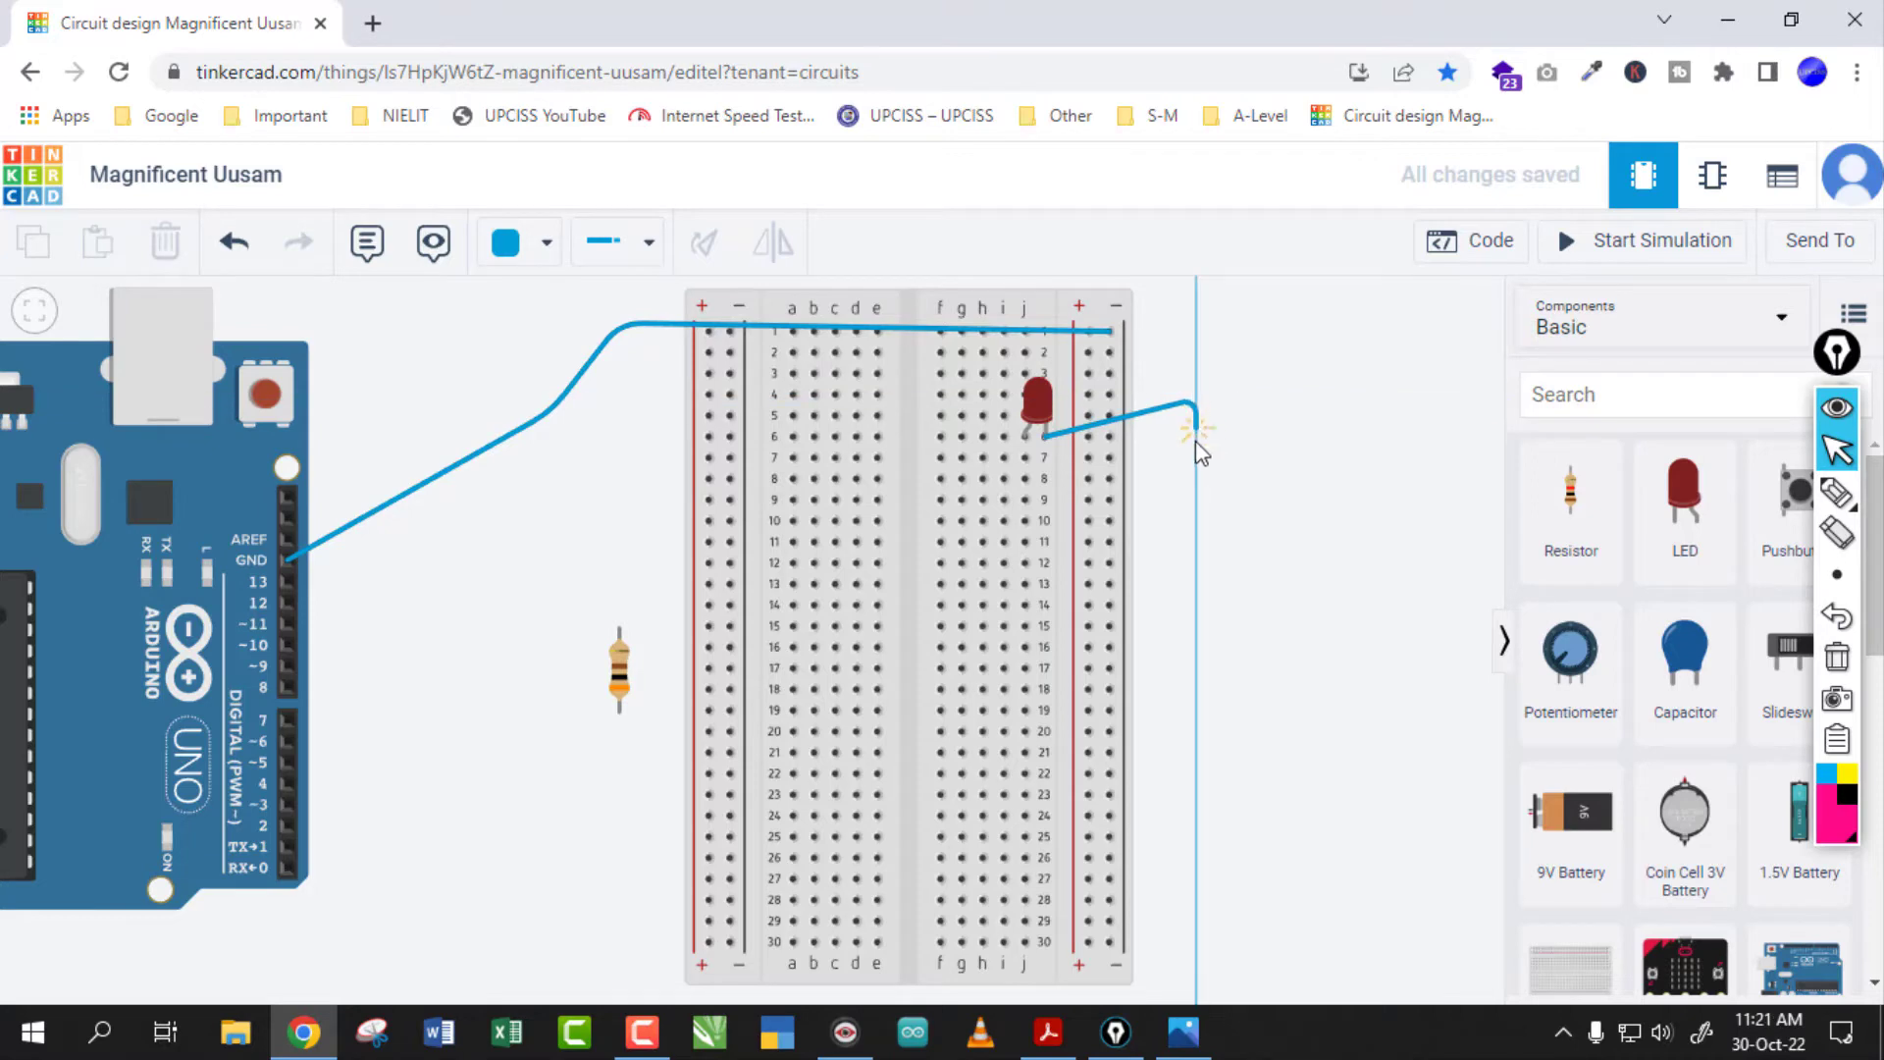
pyautogui.click(1196, 452)
pyautogui.click(1110, 455)
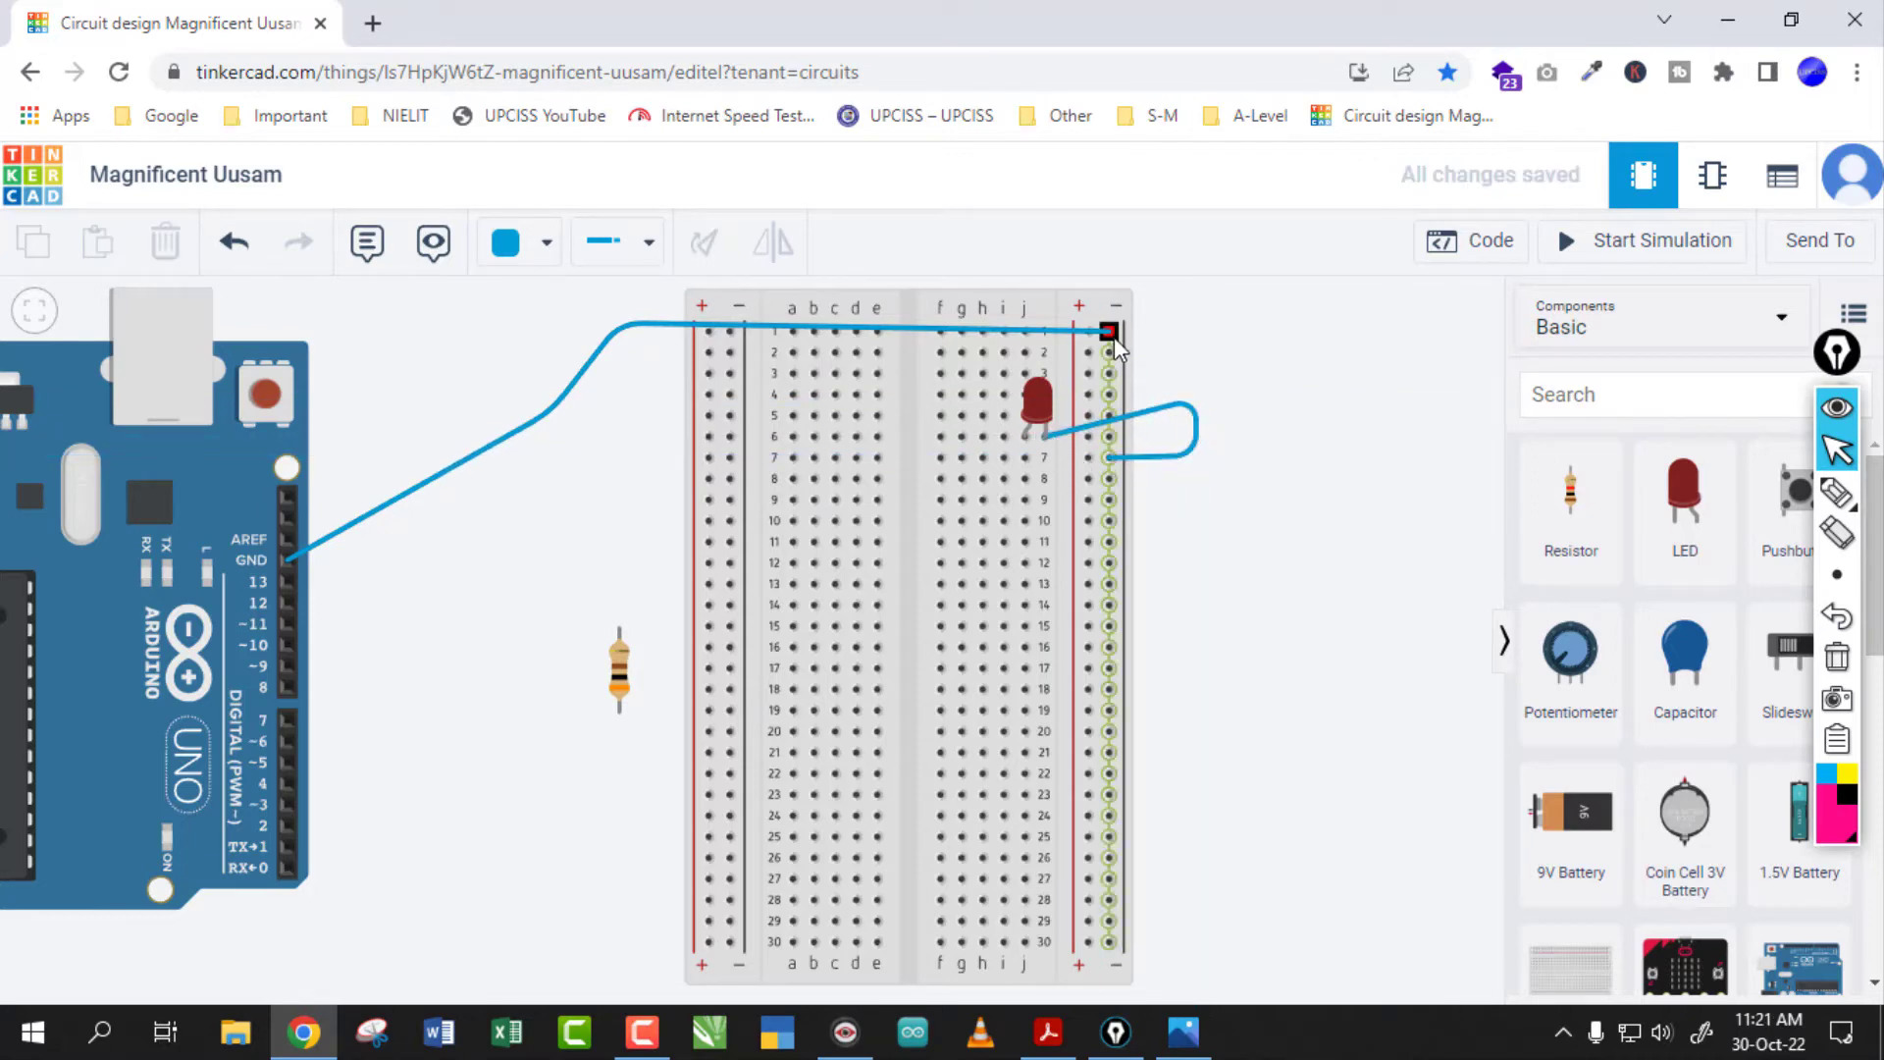
pyautogui.click(1023, 436)
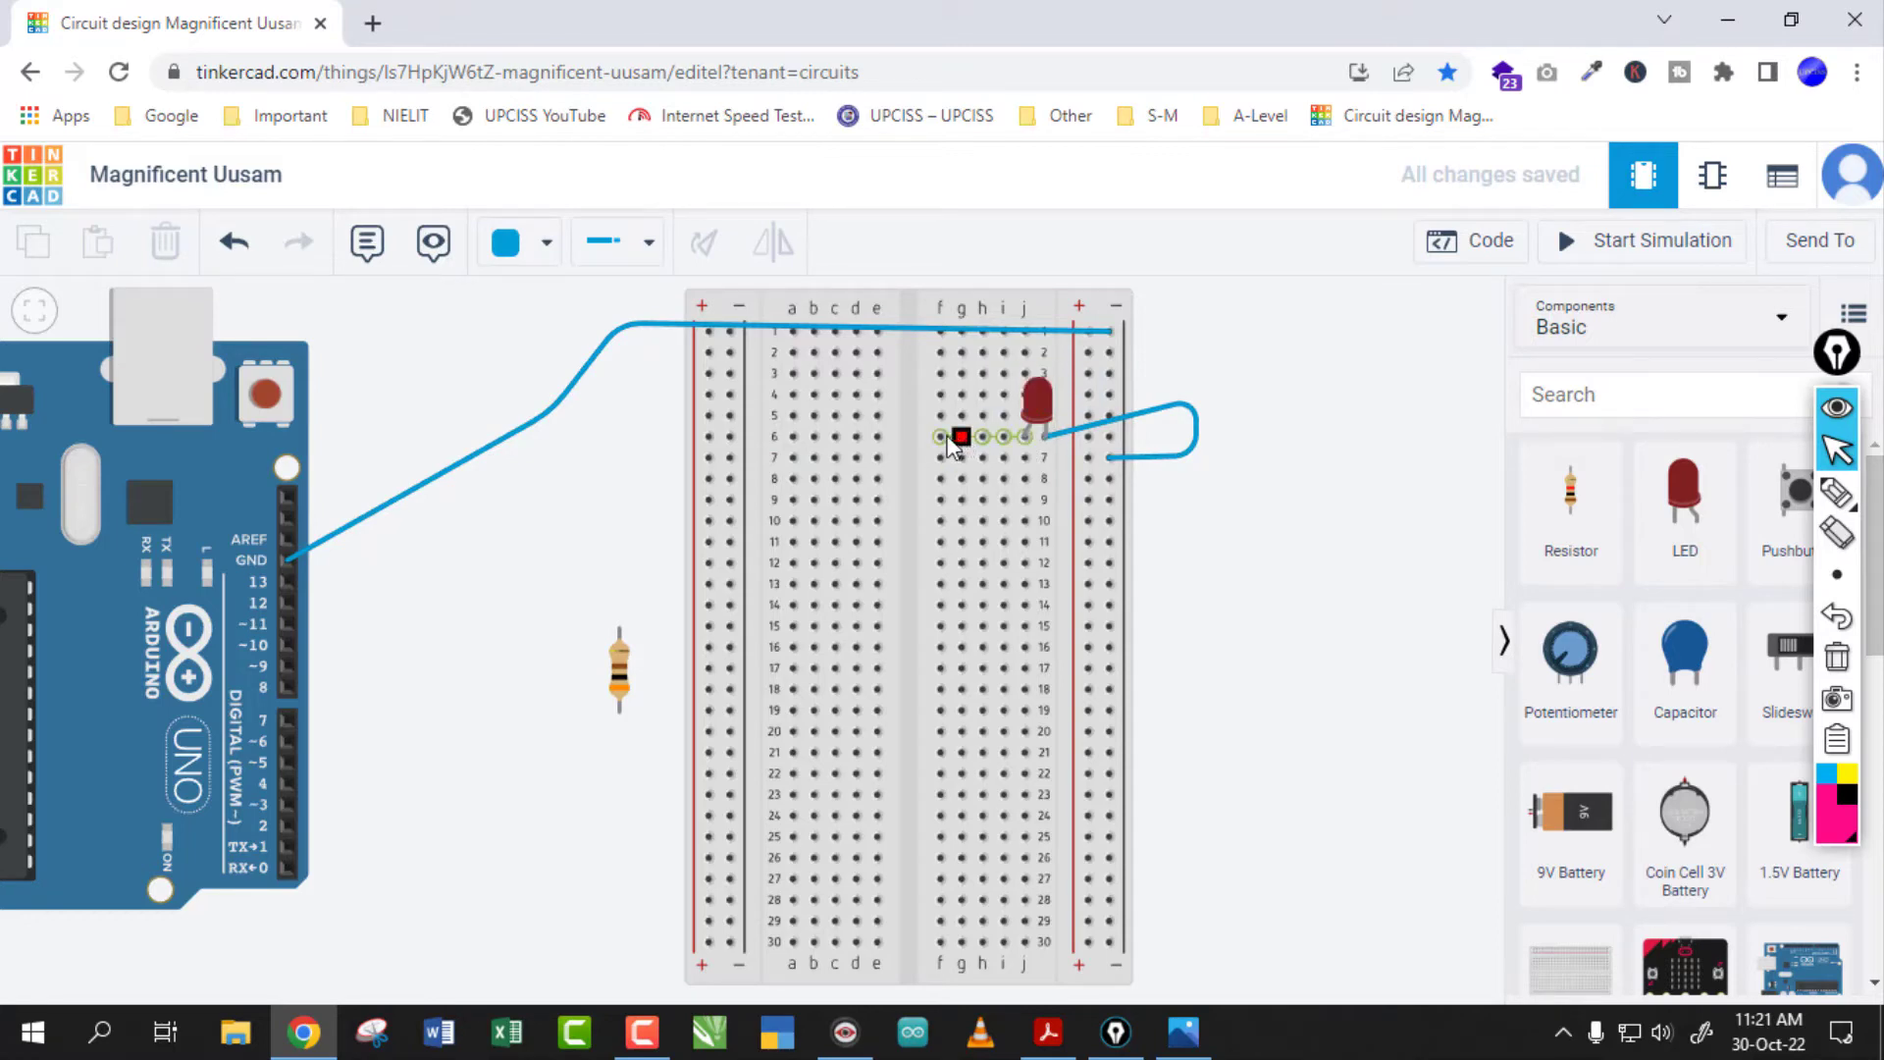
# Wire Arduino pin 2 to breadboard hole a6 and rotate the resistor to bridge the centre gap from d6 to f6
pyautogui.click(291, 821)
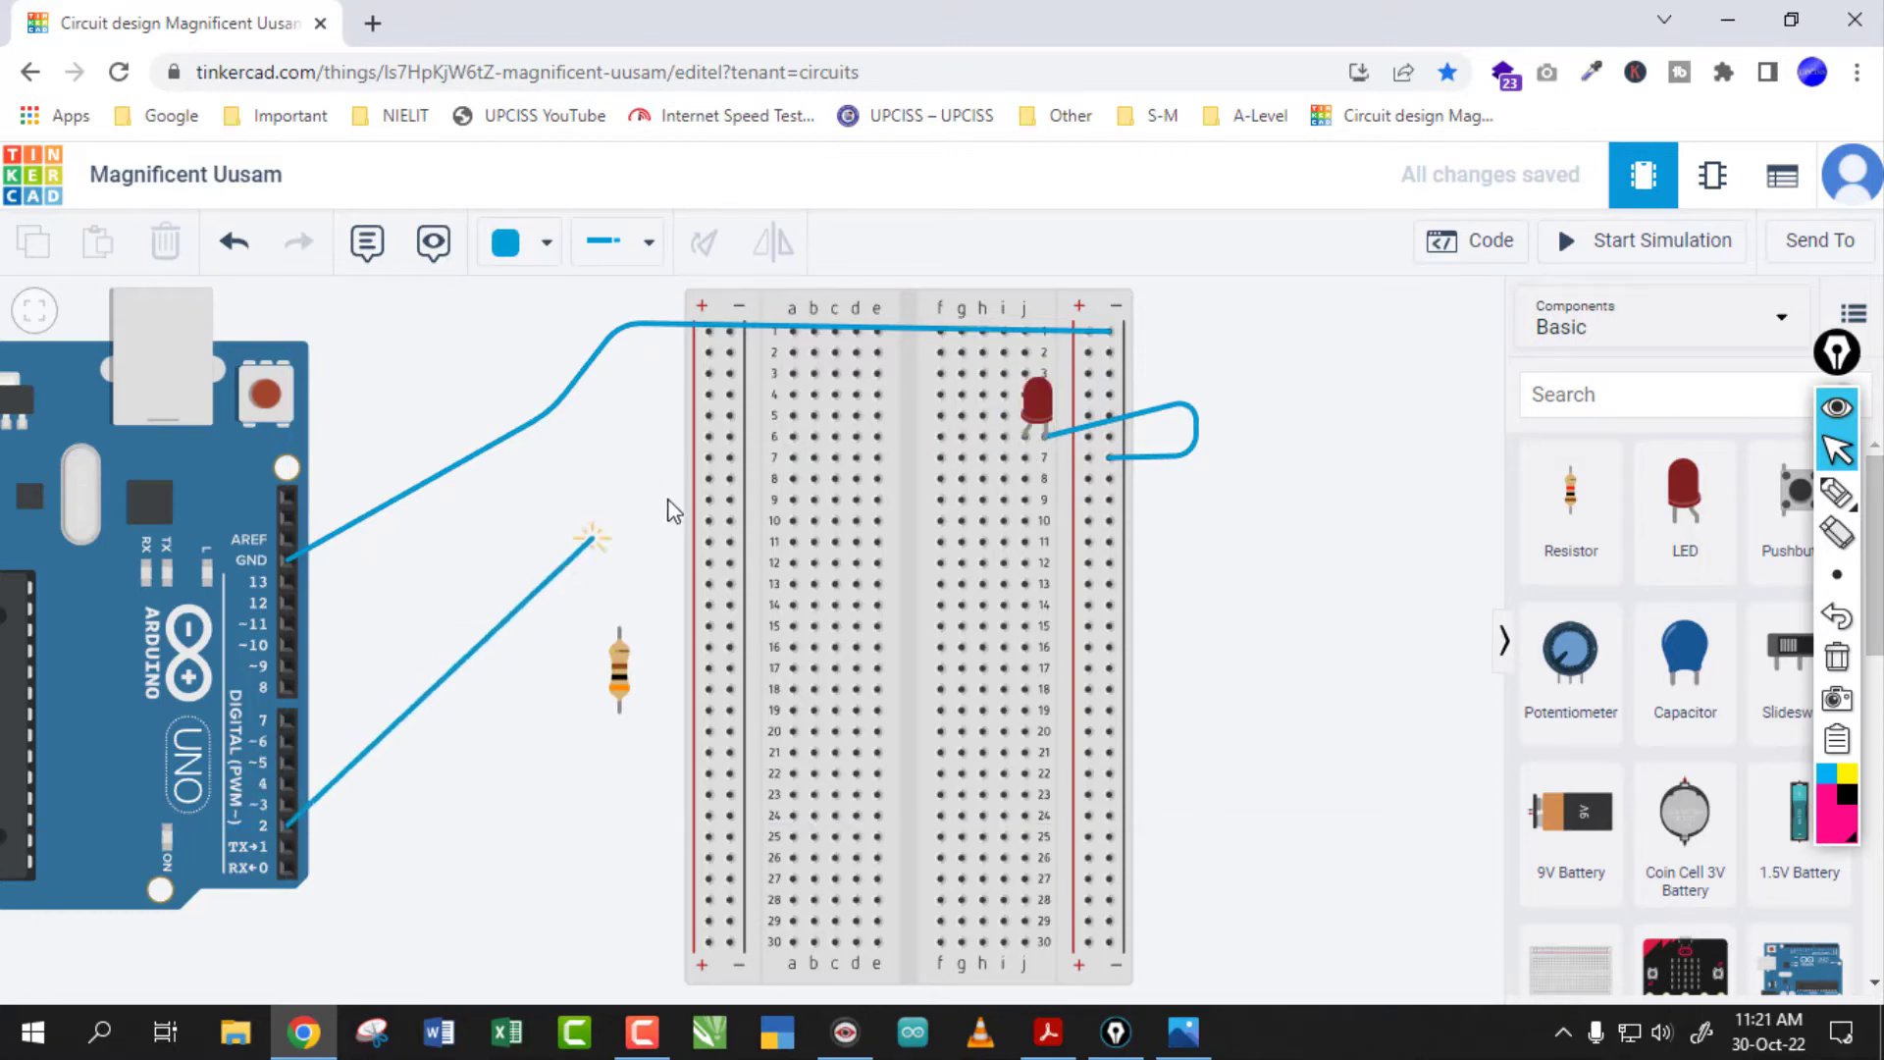
pyautogui.click(792, 439)
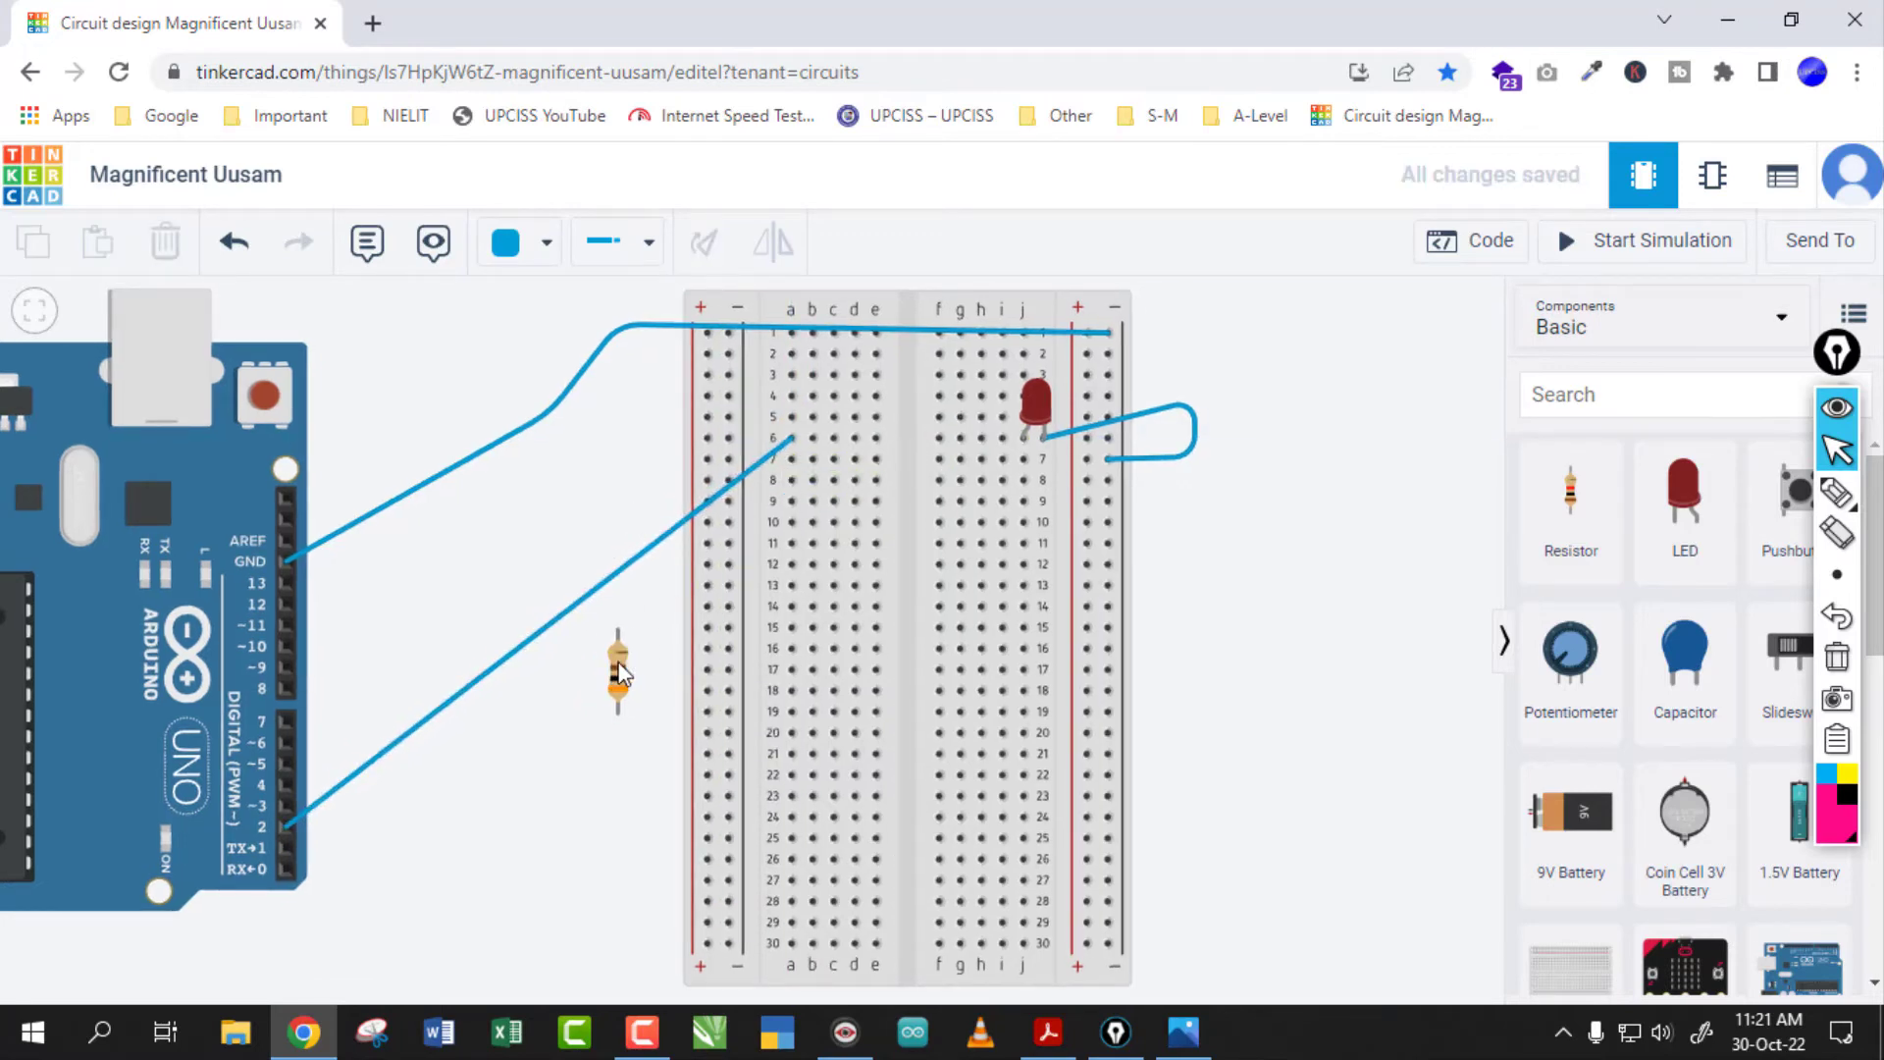
pyautogui.moveTo(619, 675); pyautogui.dragTo(897, 458)
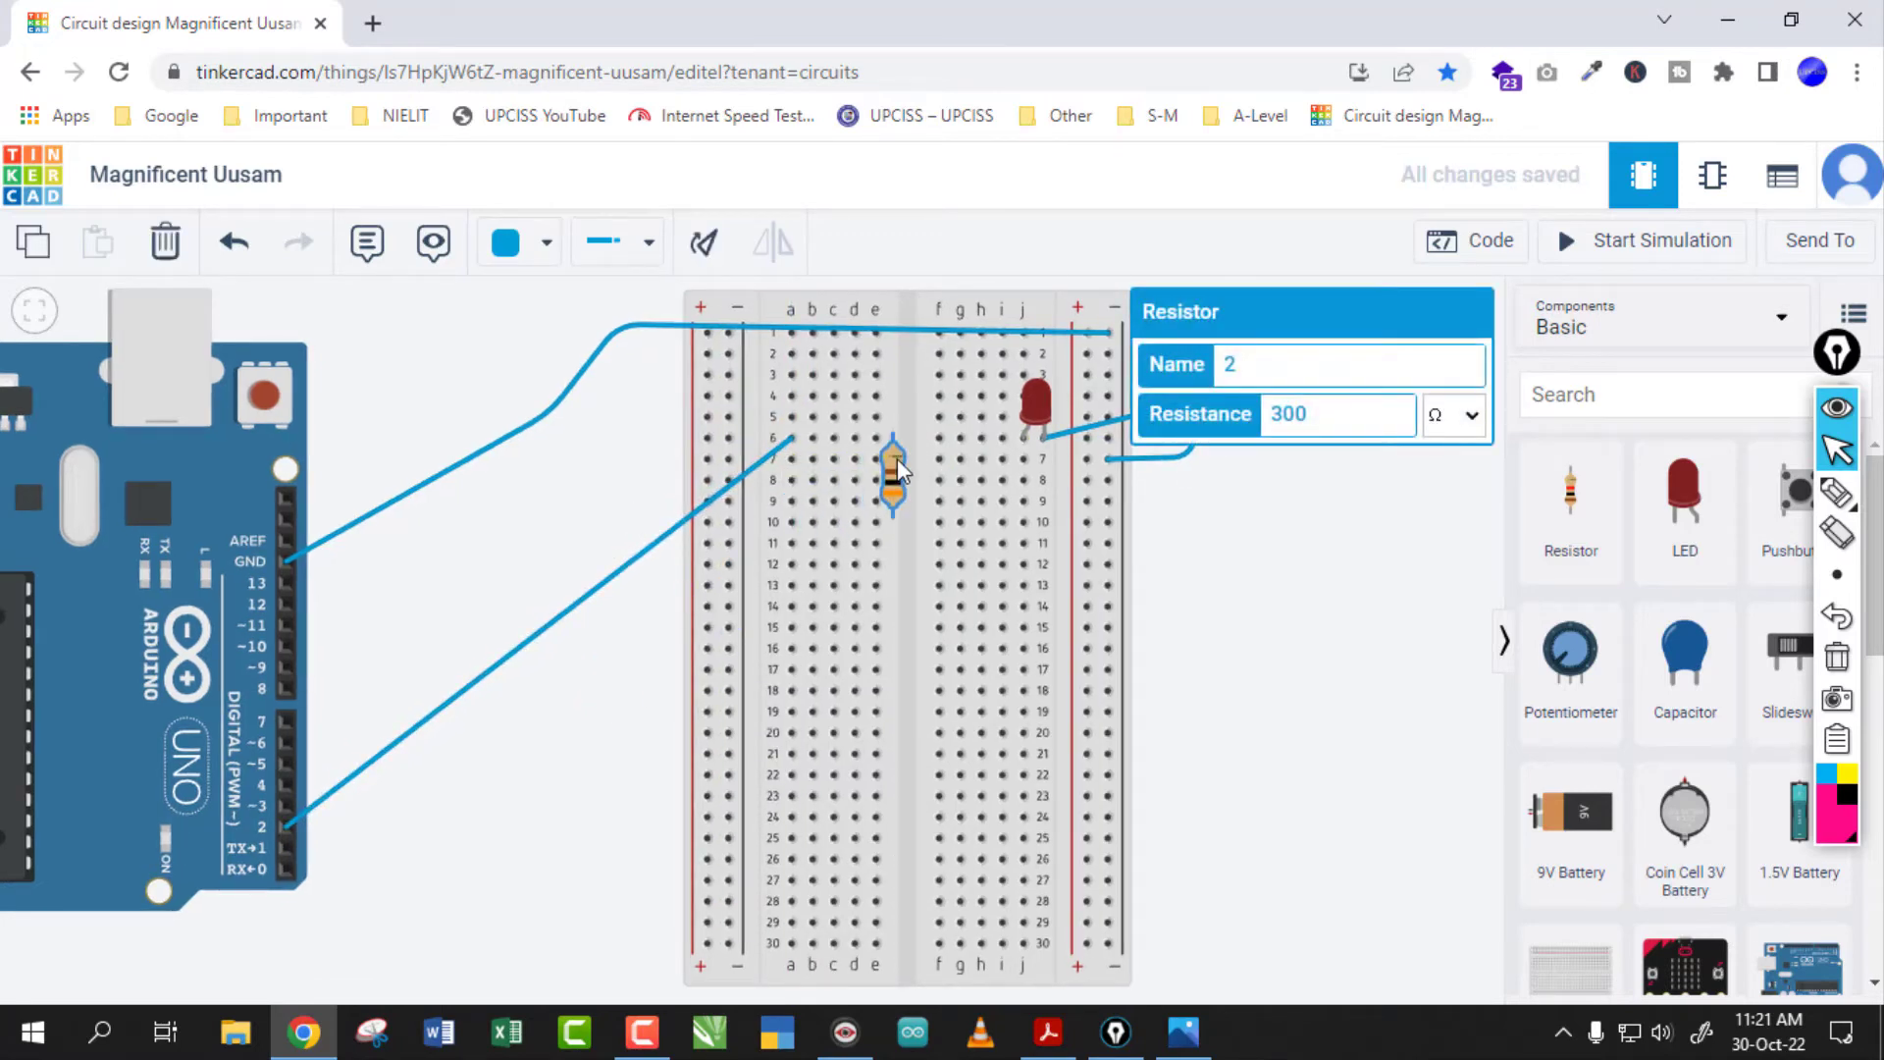
pyautogui.click(705, 247)
pyautogui.moveTo(905, 469); pyautogui.dragTo(800, 453)
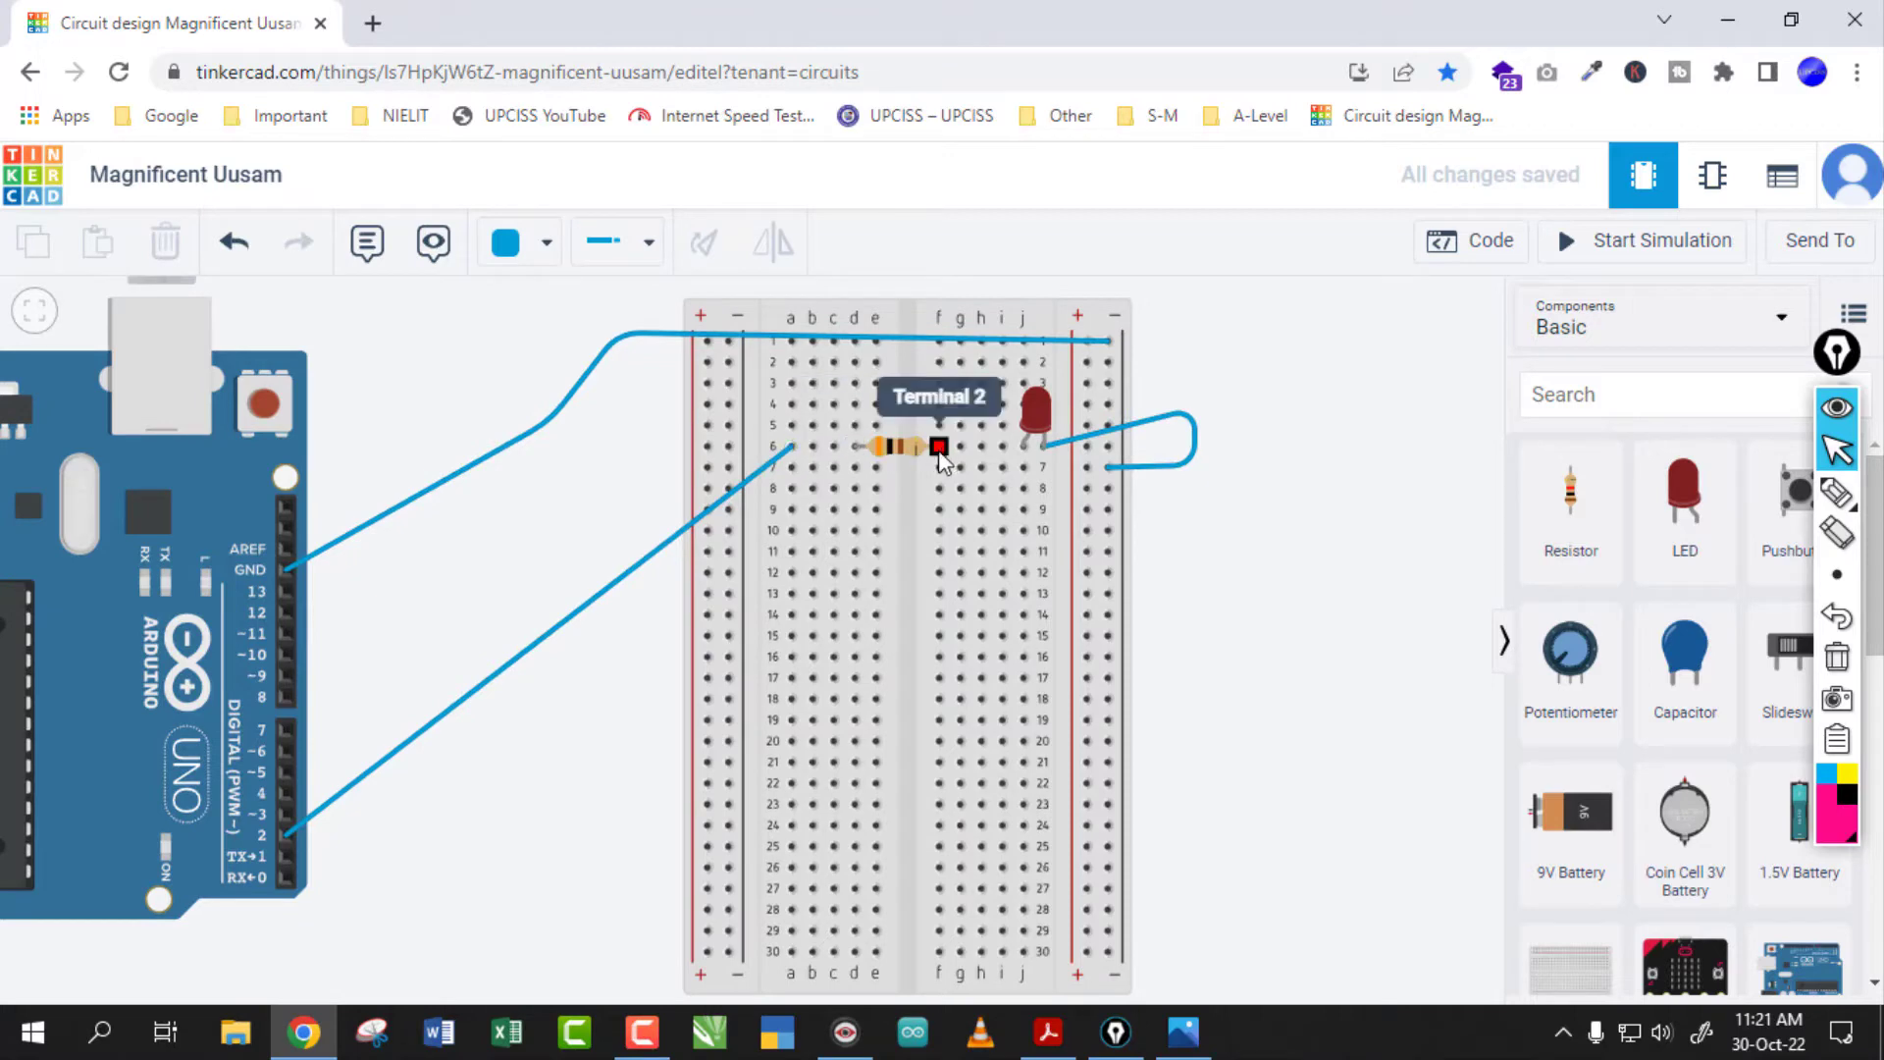
pyautogui.click(793, 457)
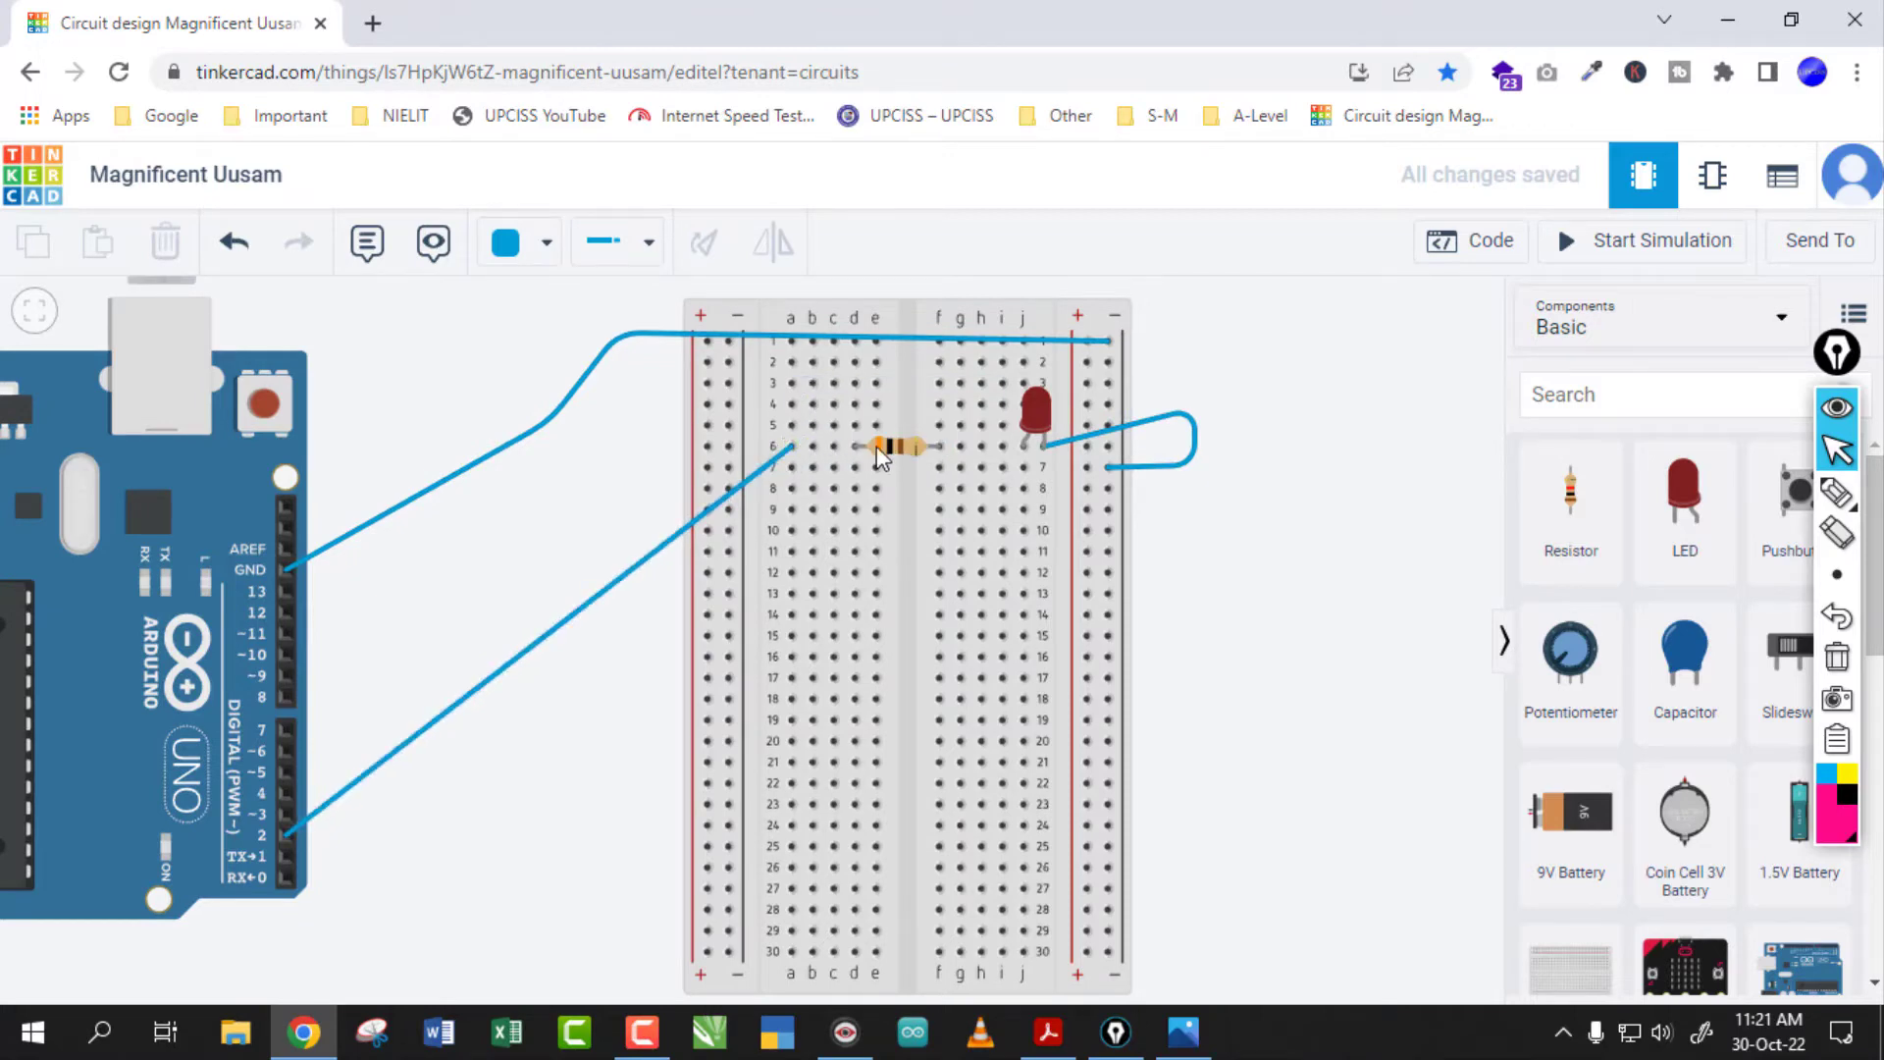
pyautogui.moveTo(942, 447); pyautogui.dragTo(977, 454)
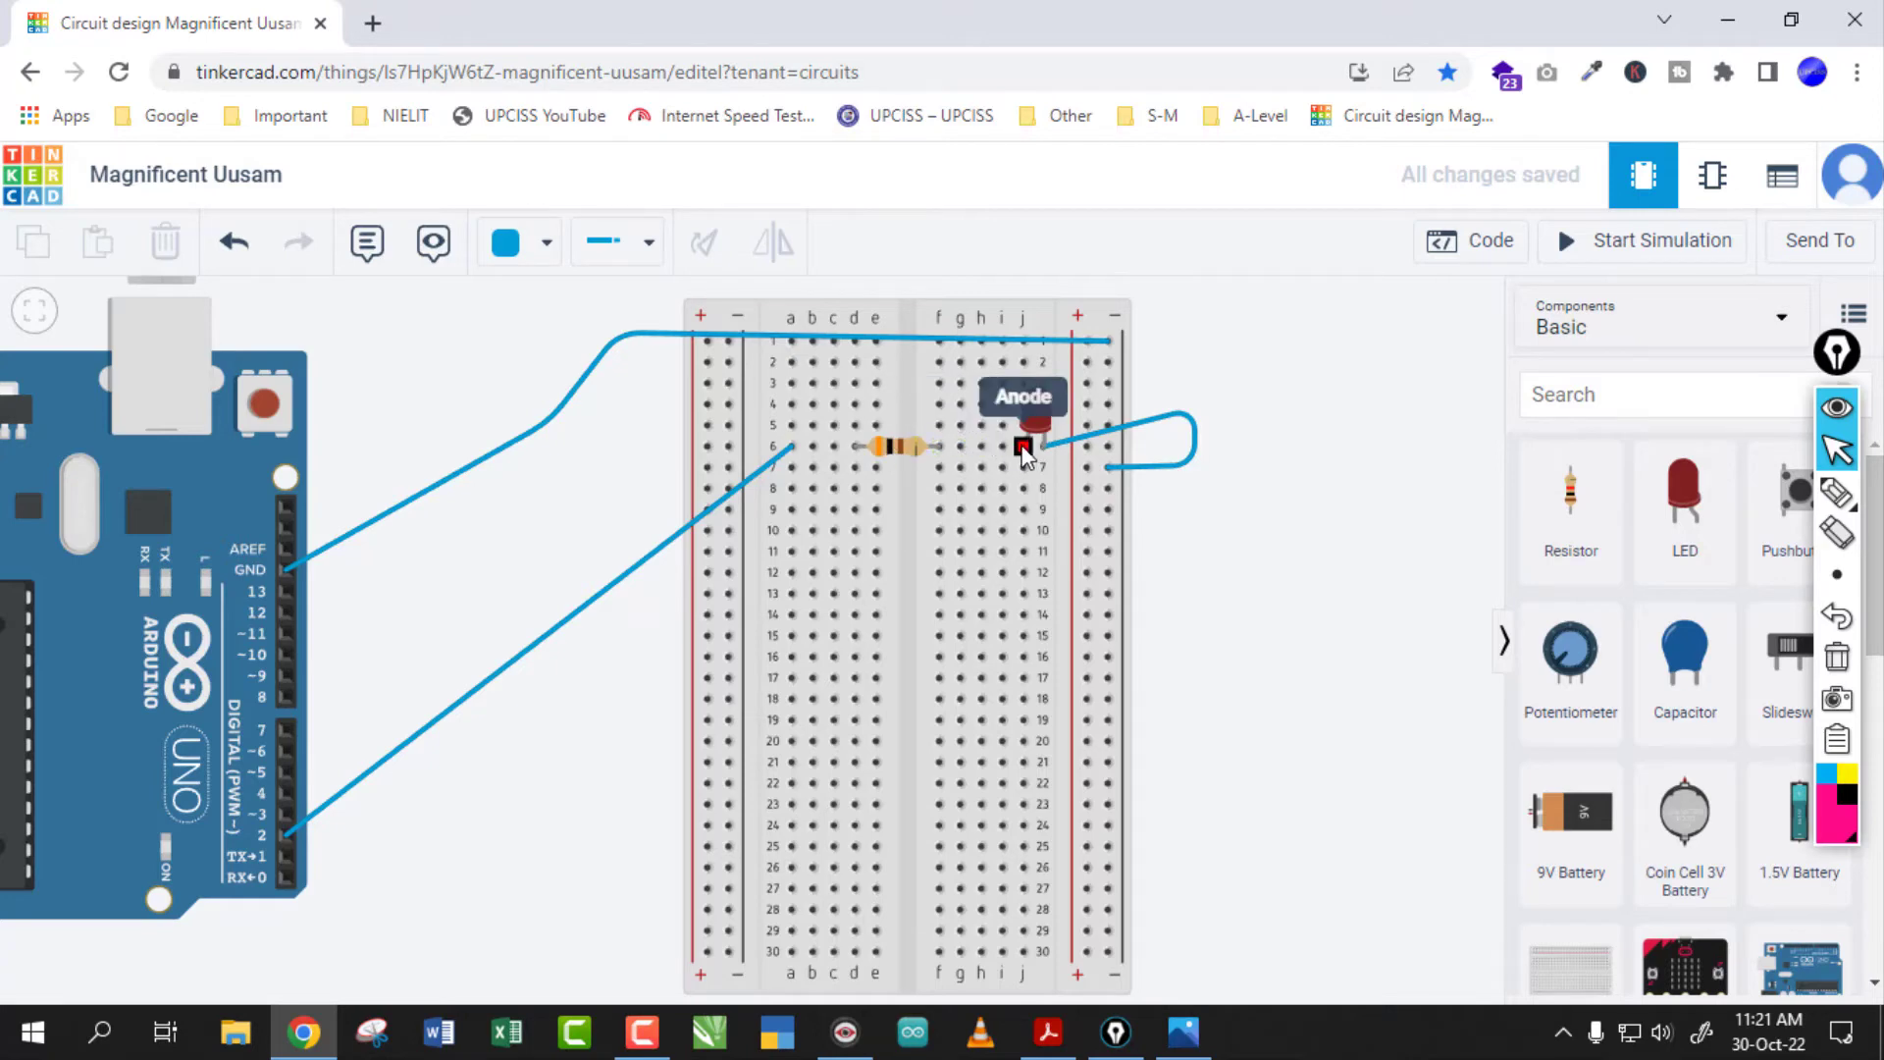
# Run the circuit simulation to check the LED on the breadboard, and stop it again
pyautogui.click(1595, 260)
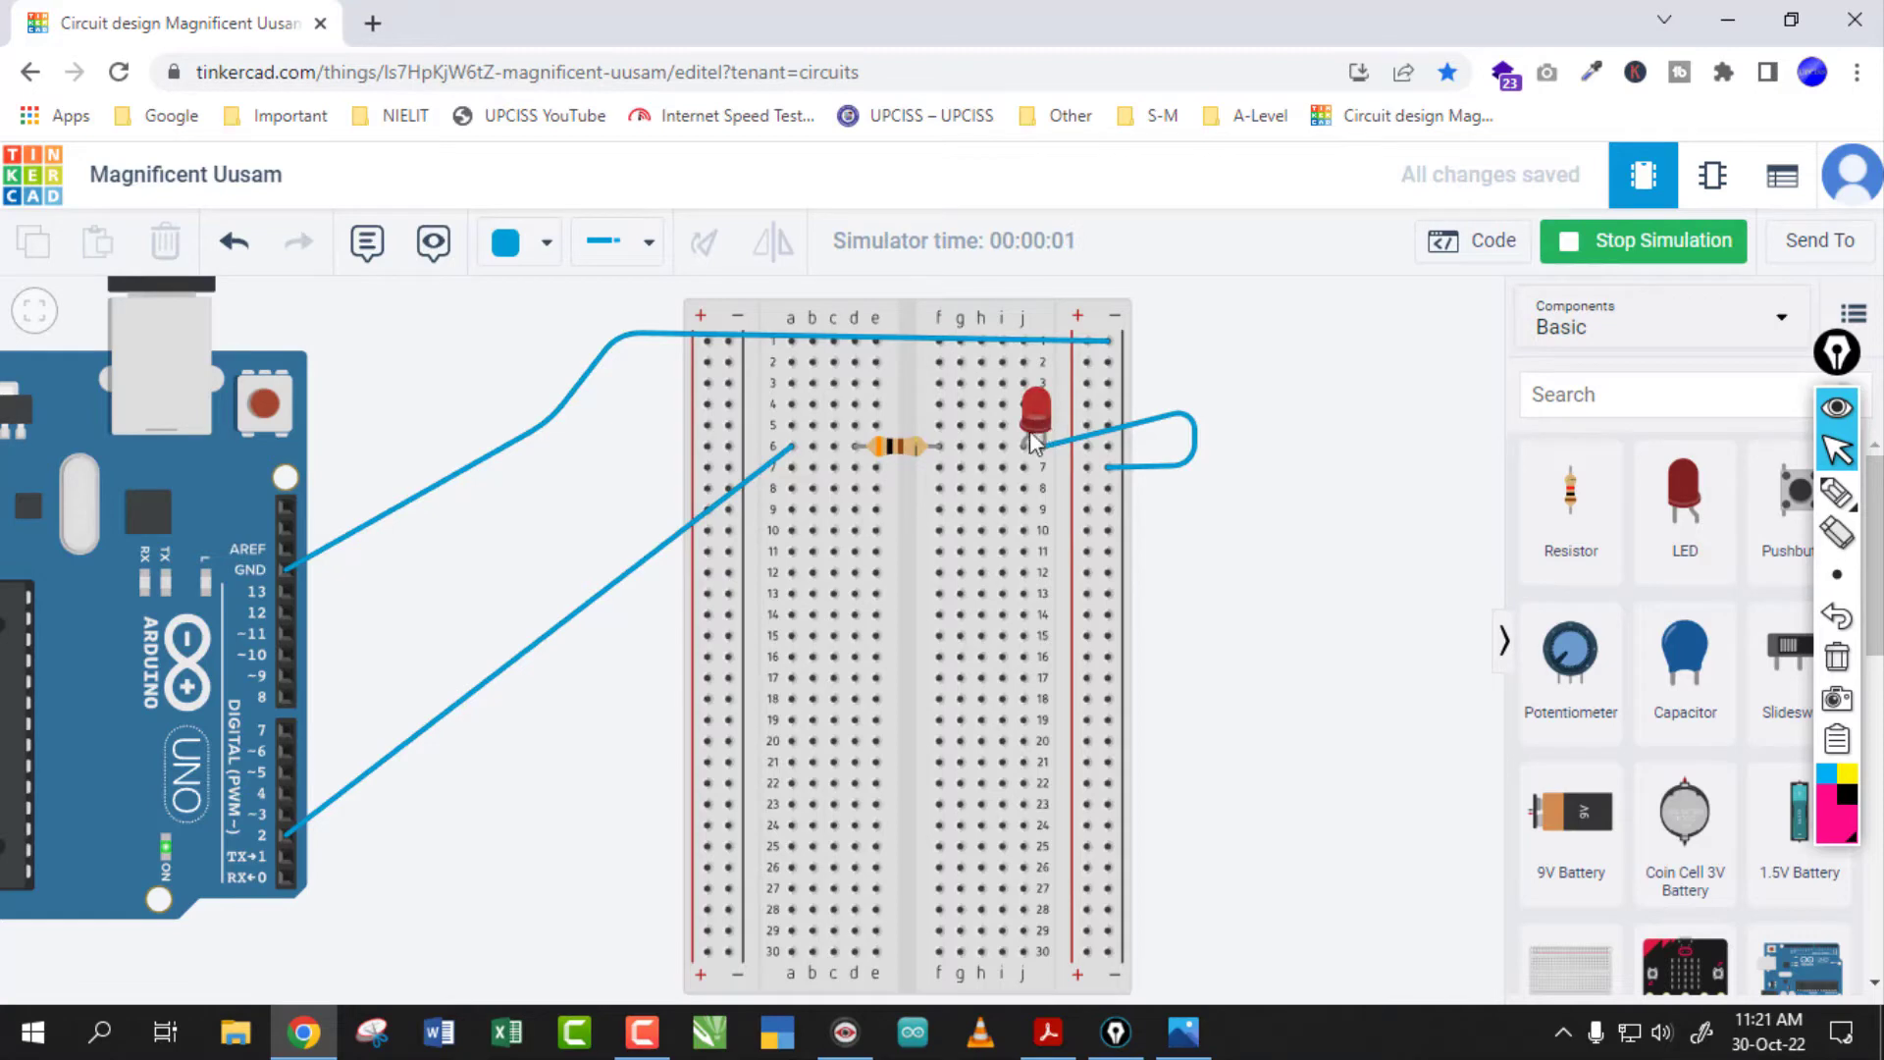
pyautogui.click(1605, 252)
pyautogui.moveTo(902, 454)
pyautogui.mouseDown()
pyautogui.moveTo(902, 502)
pyautogui.moveTo(907, 459)
pyautogui.mouseUp()
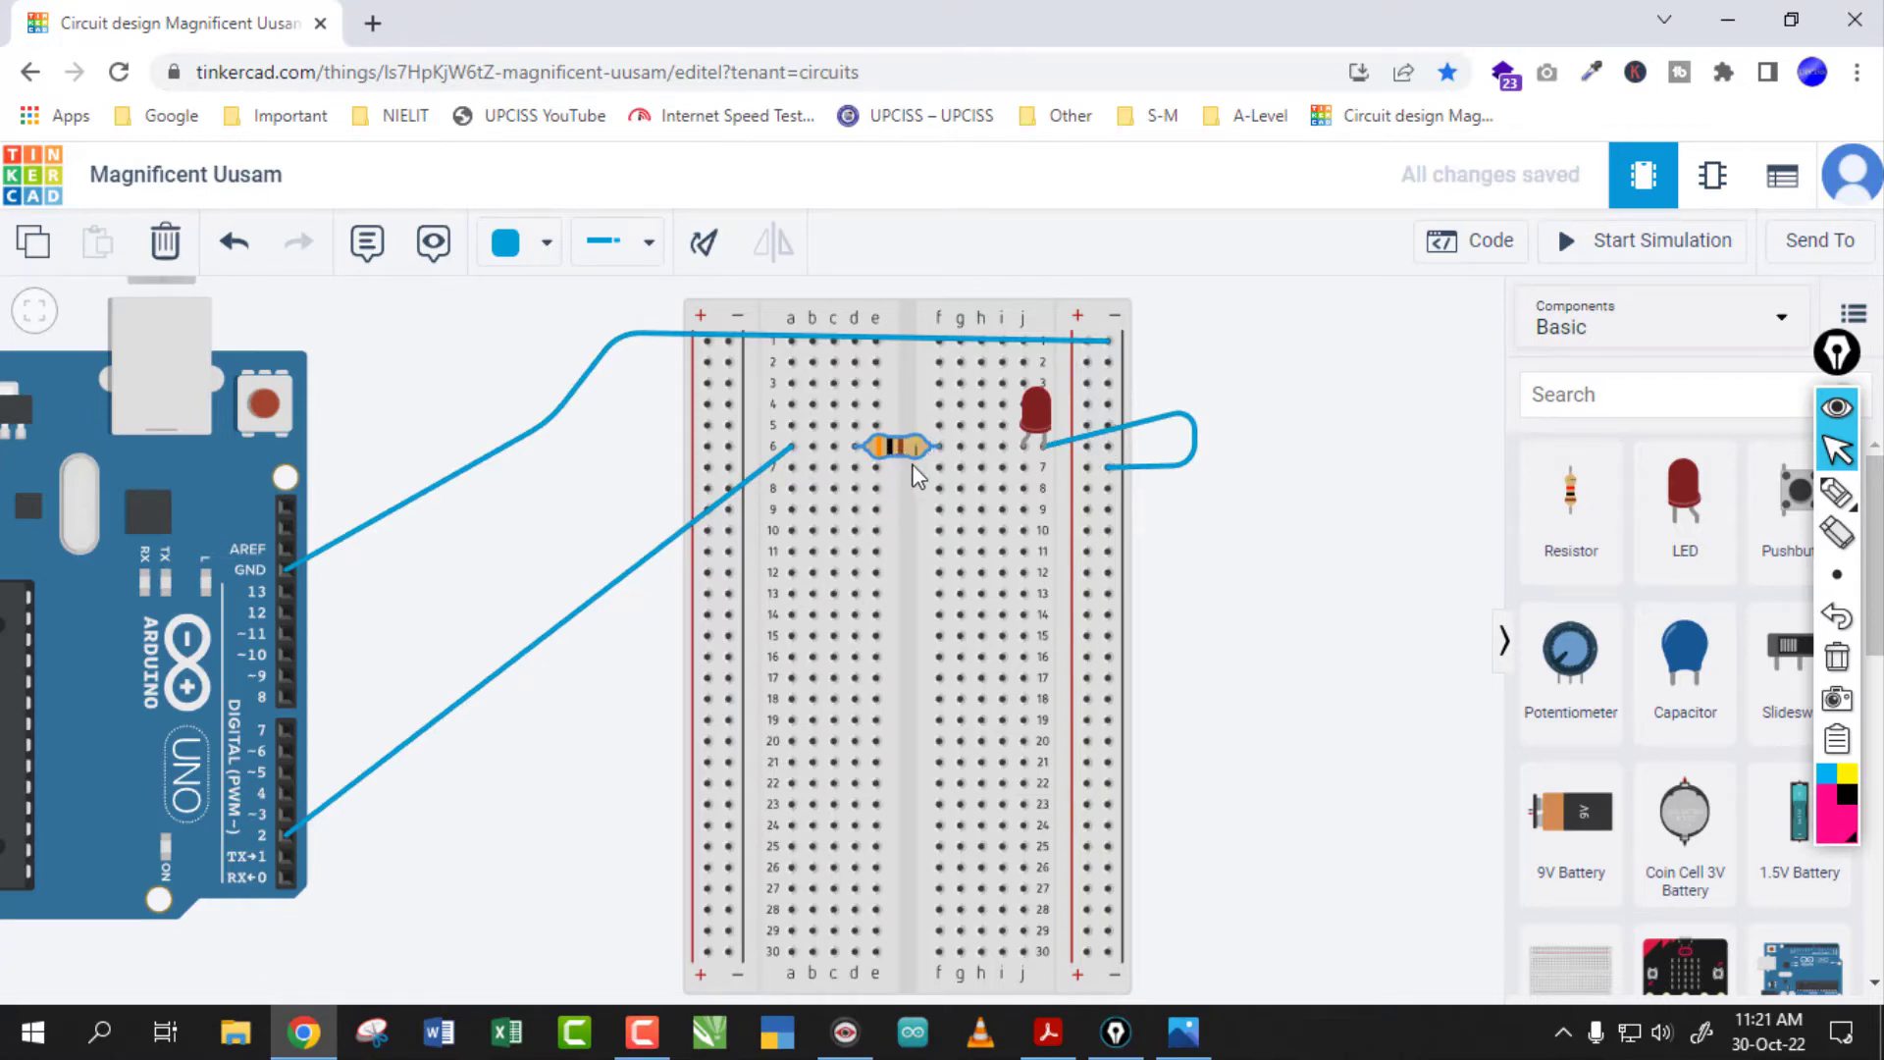
pyautogui.moveTo(1222, 525); pyautogui.dragTo(1218, 512)
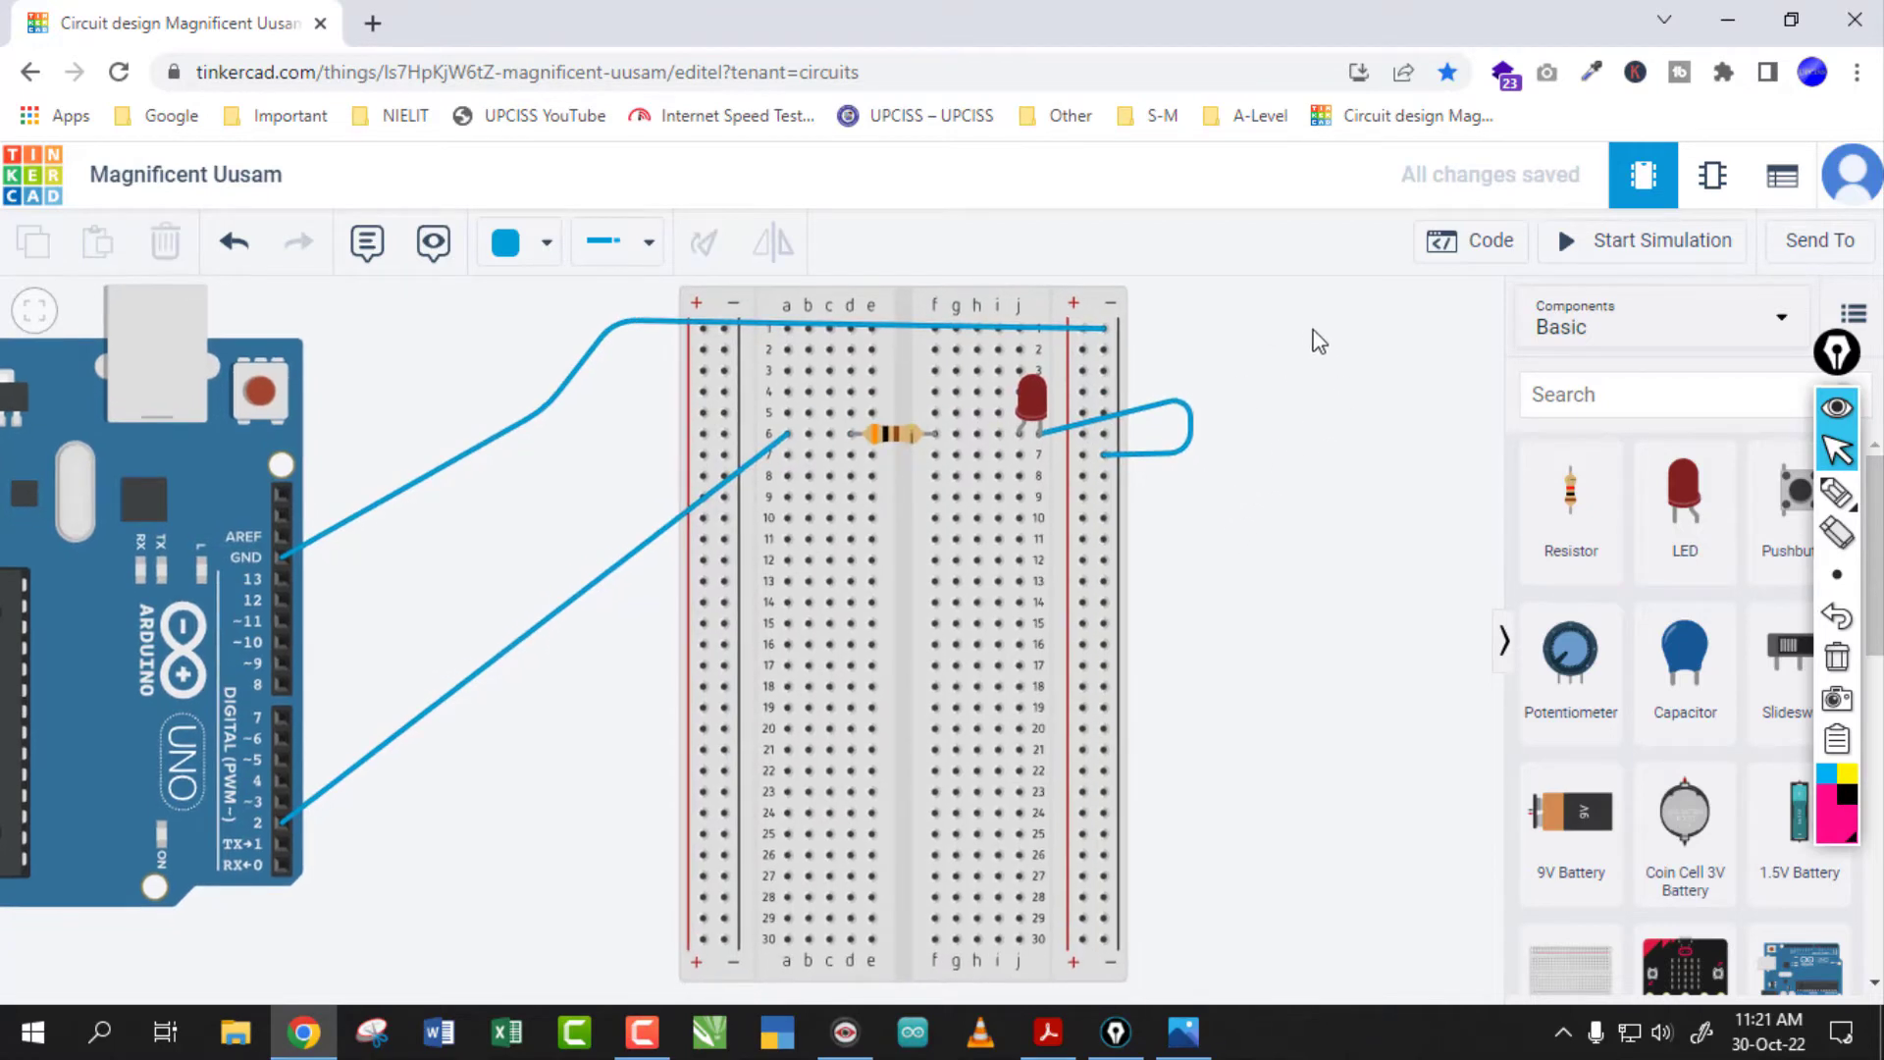
# Switch to the photo of the real components and return to the circuit in the browser
pyautogui.click(1726, 22)
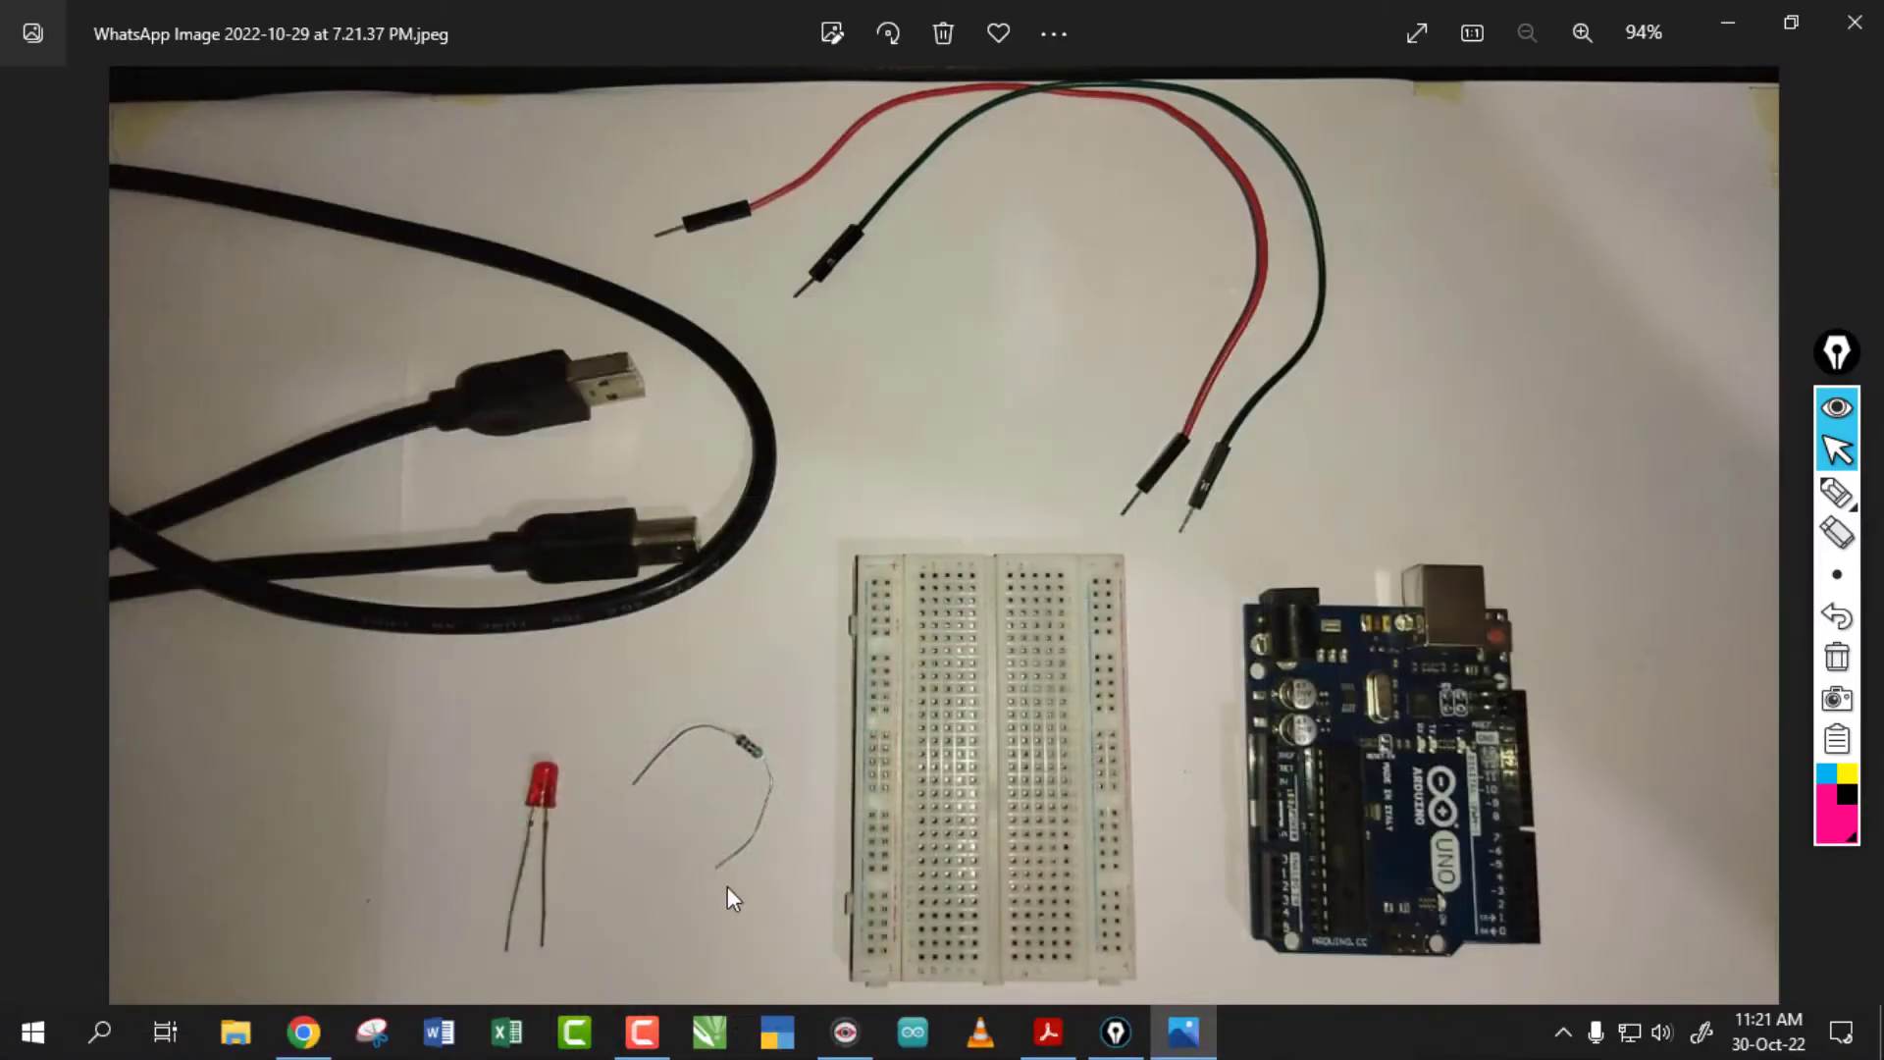
pyautogui.click(303, 1031)
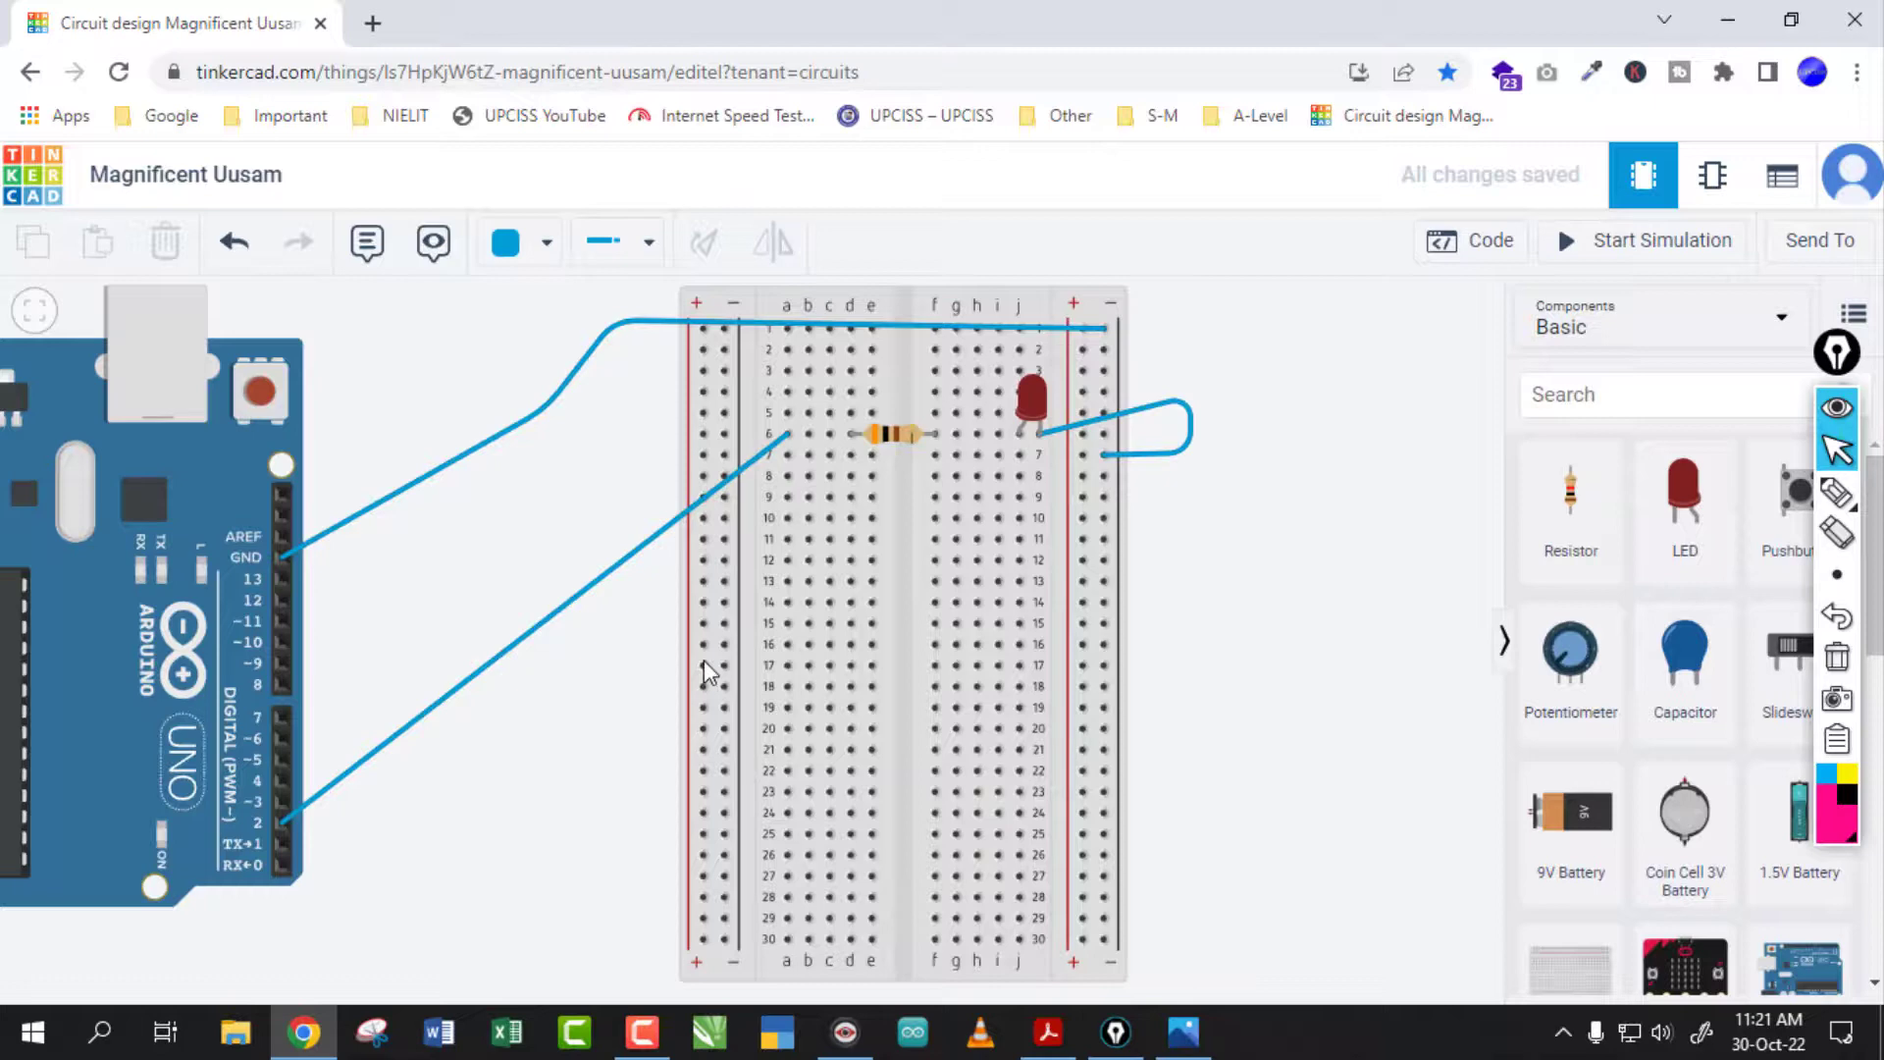
# Show the Arduino Uno's text code and highlight its setup and loop lines for review
pyautogui.click(1458, 231)
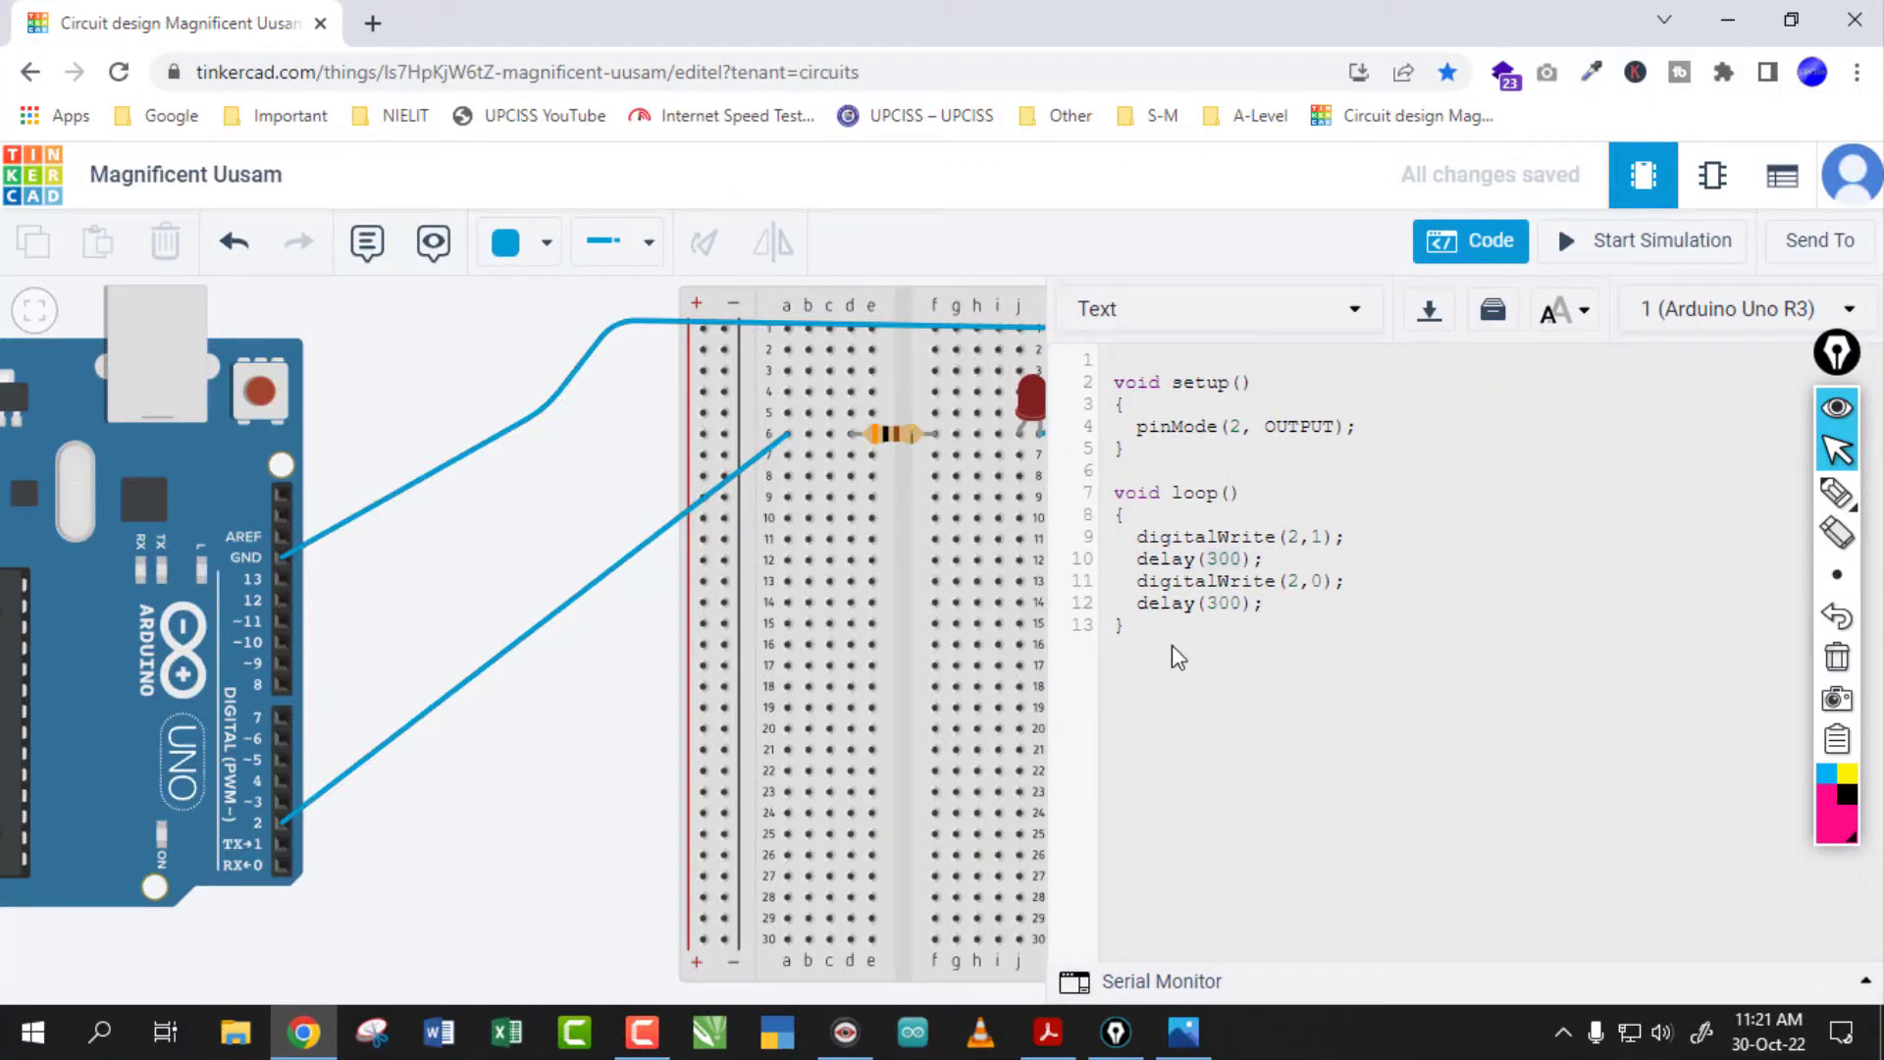
pyautogui.moveTo(1177, 657); pyautogui.dragTo(1148, 415)
pyautogui.click(1292, 481)
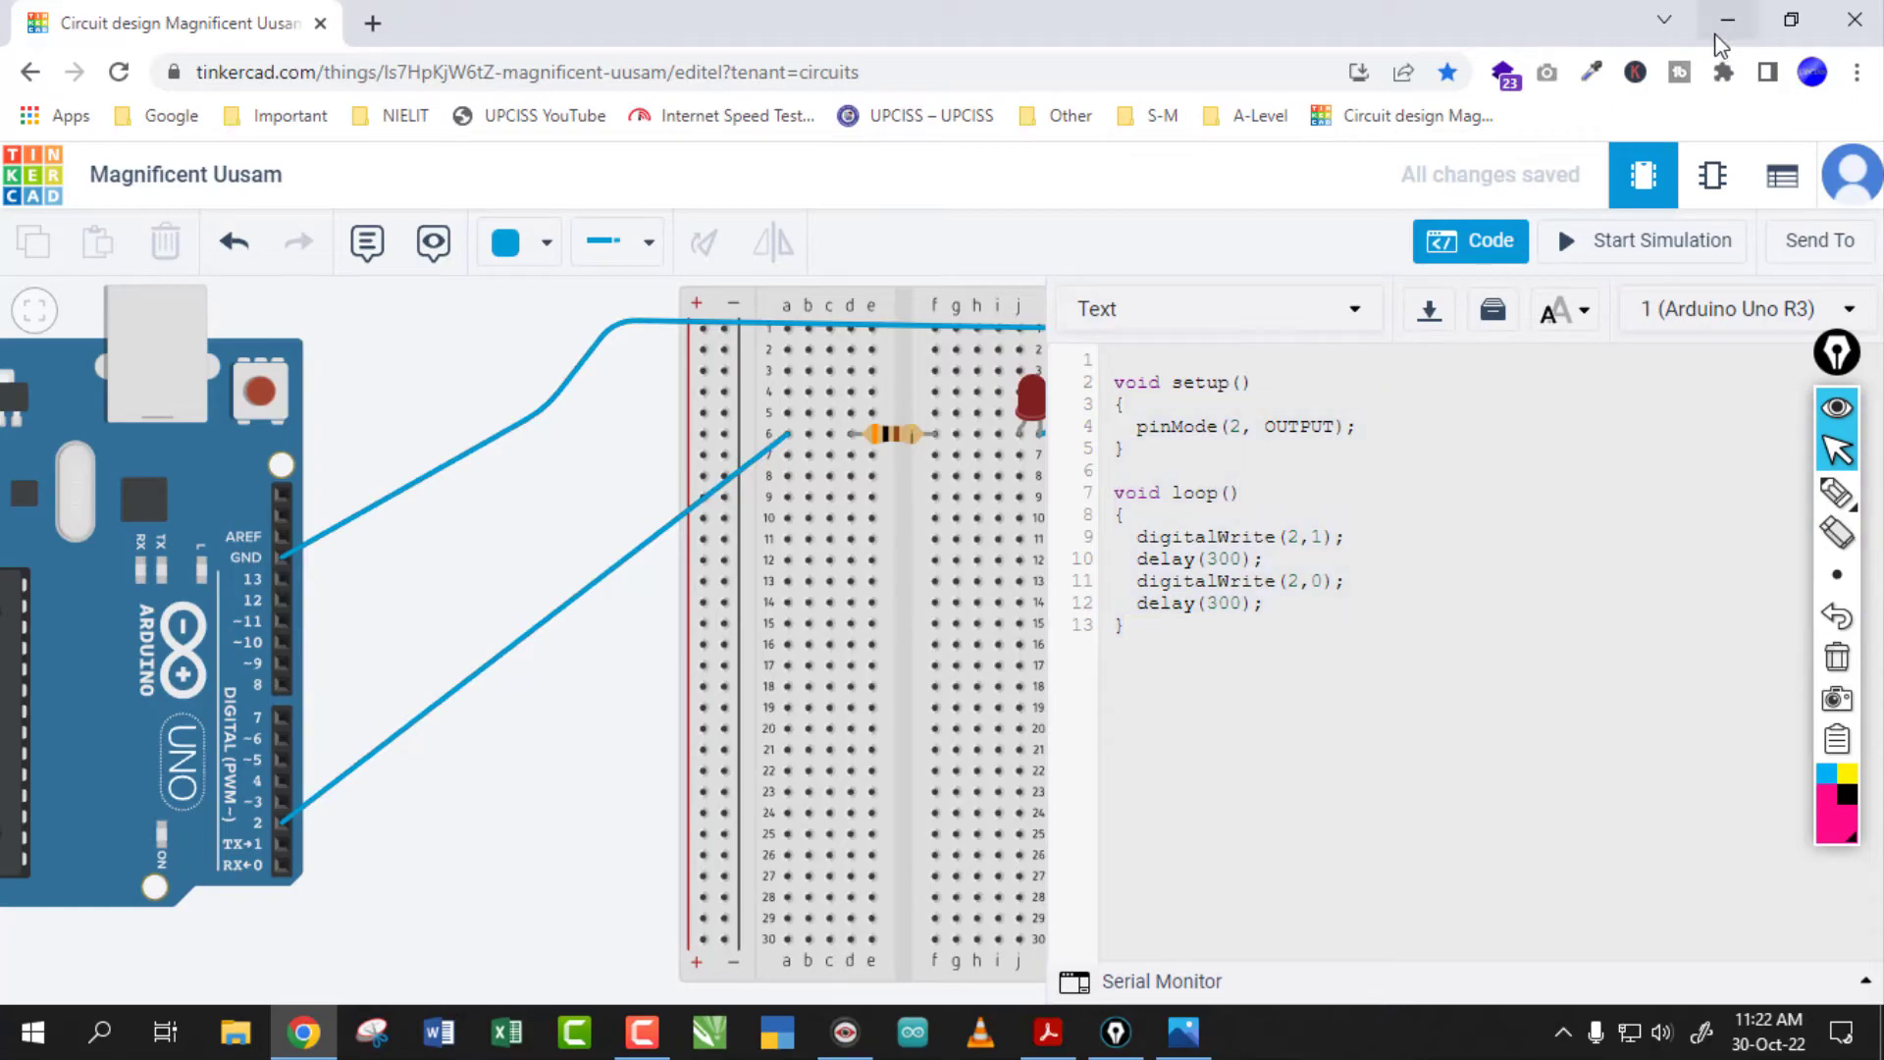